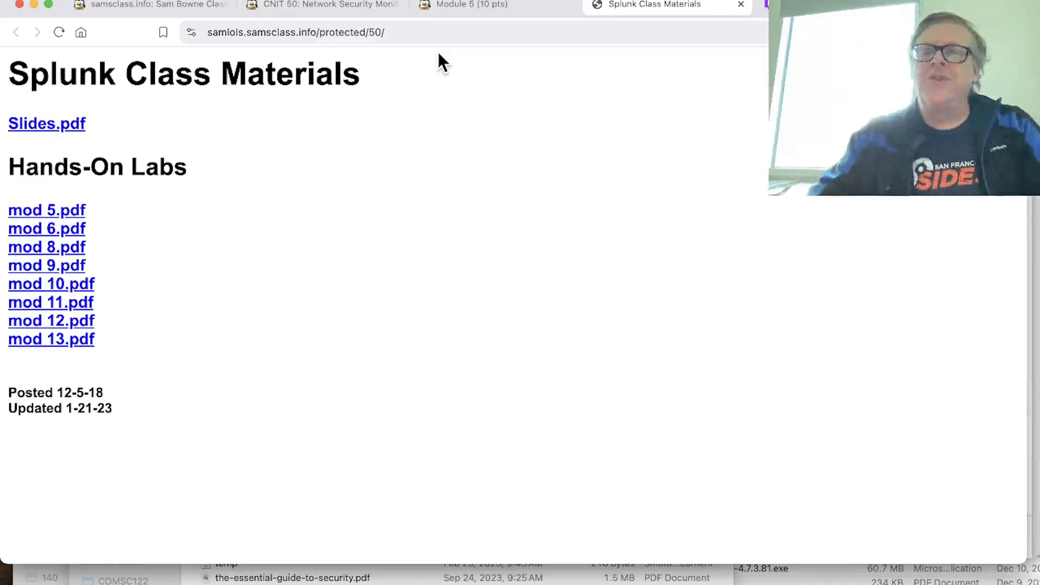
Step: Switch to Smultron and note the class materials' username and password in a new document with enlarged text
{"action": "key", "text": "super+Tab"}
{"action": "key", "text": "super+Tab"}
{"action": "key", "text": "super+Tab"}
{"action": "key", "text": "super+Tab"}
{"action": "key", "text": "super+Tab"}
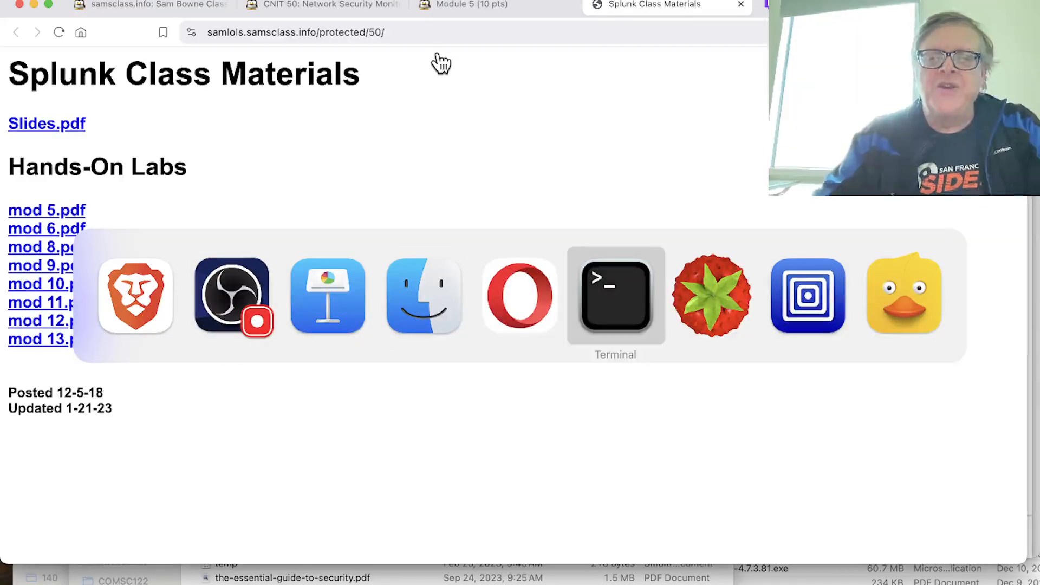
{"action": "key", "text": "super+Tab"}
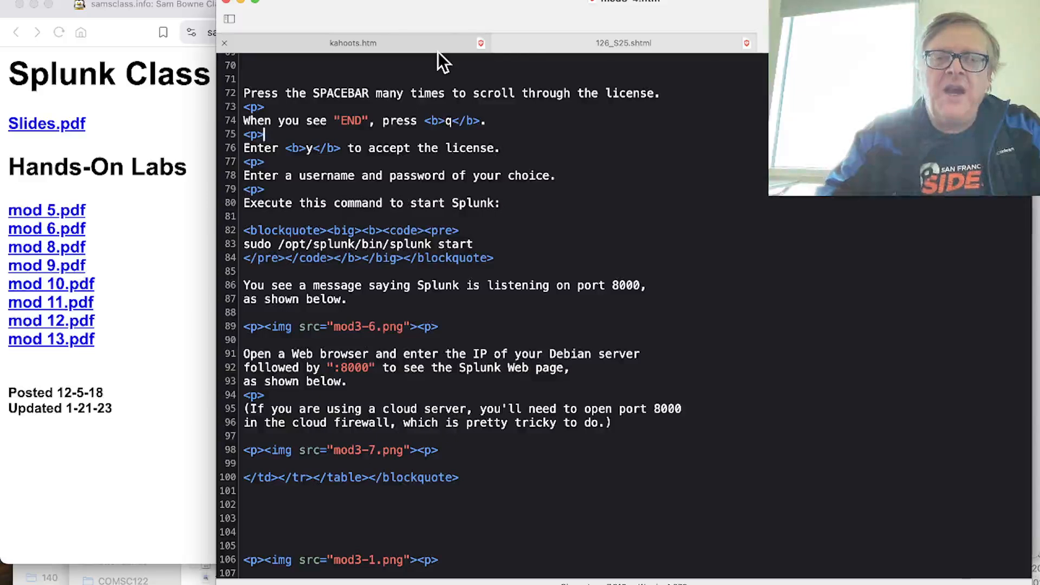
{"action": "key", "text": "super+n"}
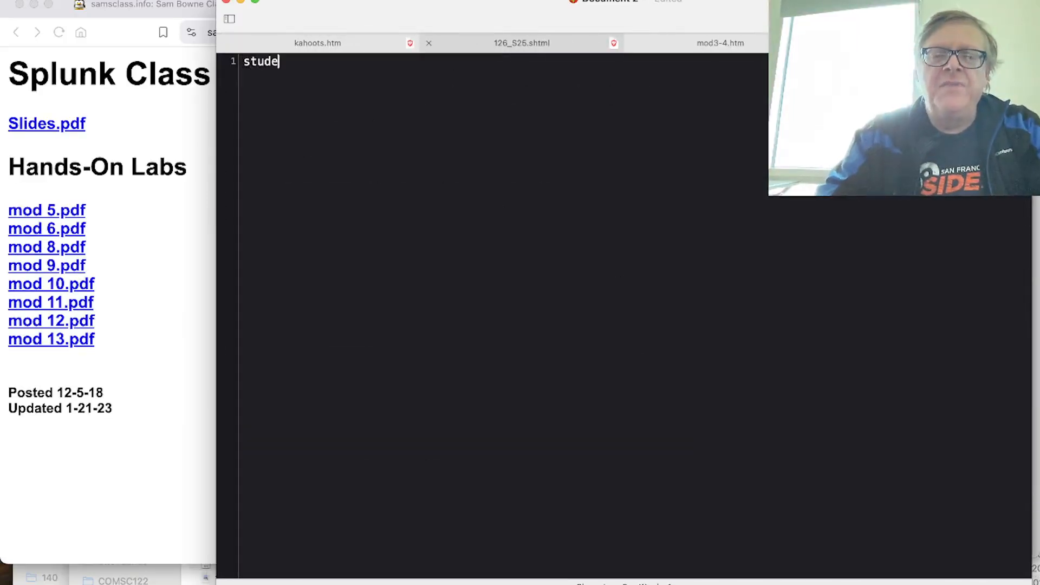
{"action": "key", "text": "Return"}
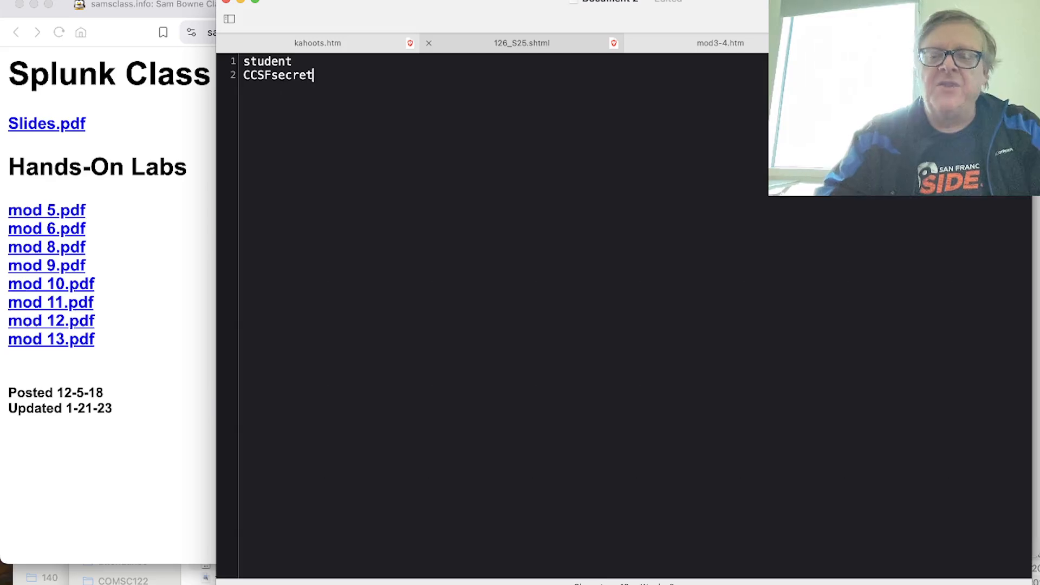
{"action": "key", "text": "super+equal"}
{"action": "key", "text": "super+equal"}
{"action": "key", "text": "super+equal"}
{"action": "key", "text": "super+equal"}
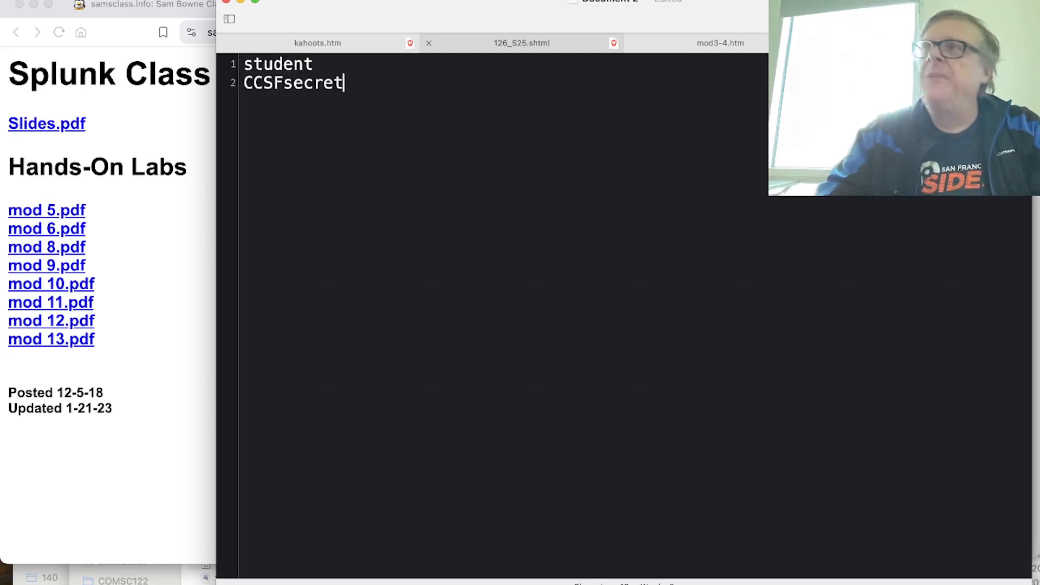
Step: Open the mod 5.pdf lab from the Splunk Class Materials page in a new tab, signing in with username student and the class password
{"action": "left_click", "coordinate": [163, 246]}
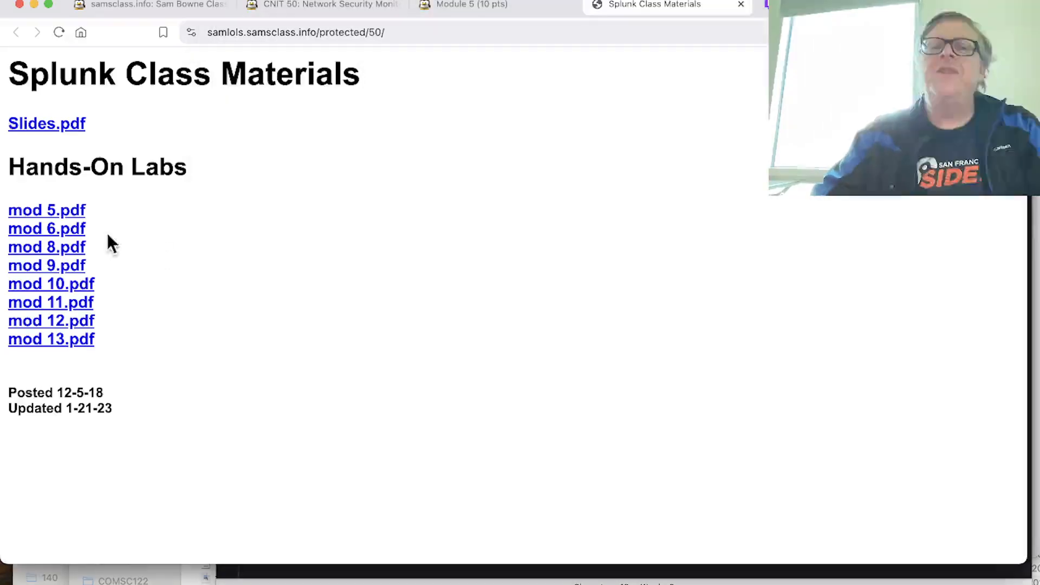
{"action": "right_click", "coordinate": [71, 211]}
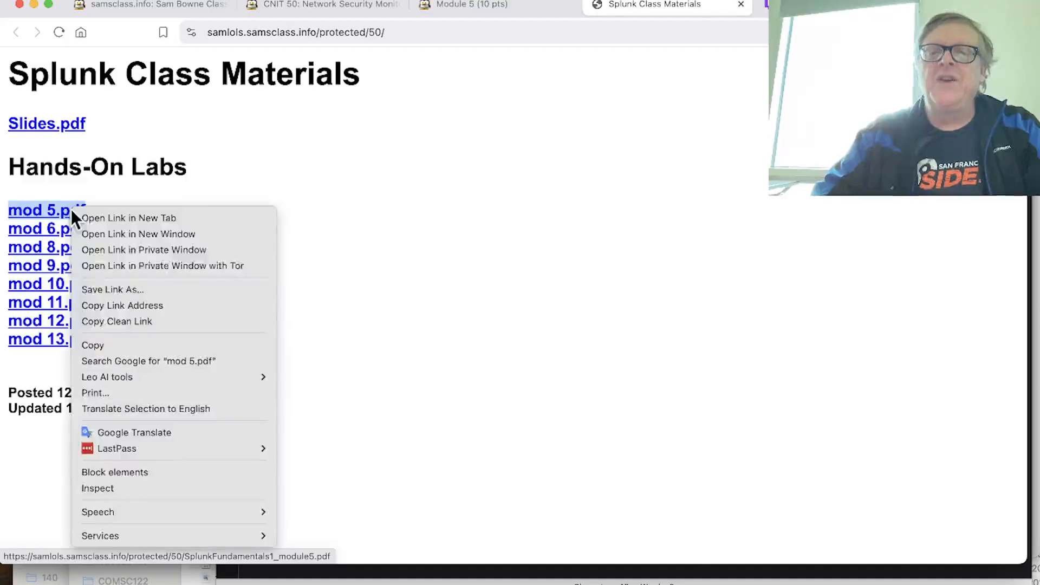
{"action": "left_click", "coordinate": [136, 217]}
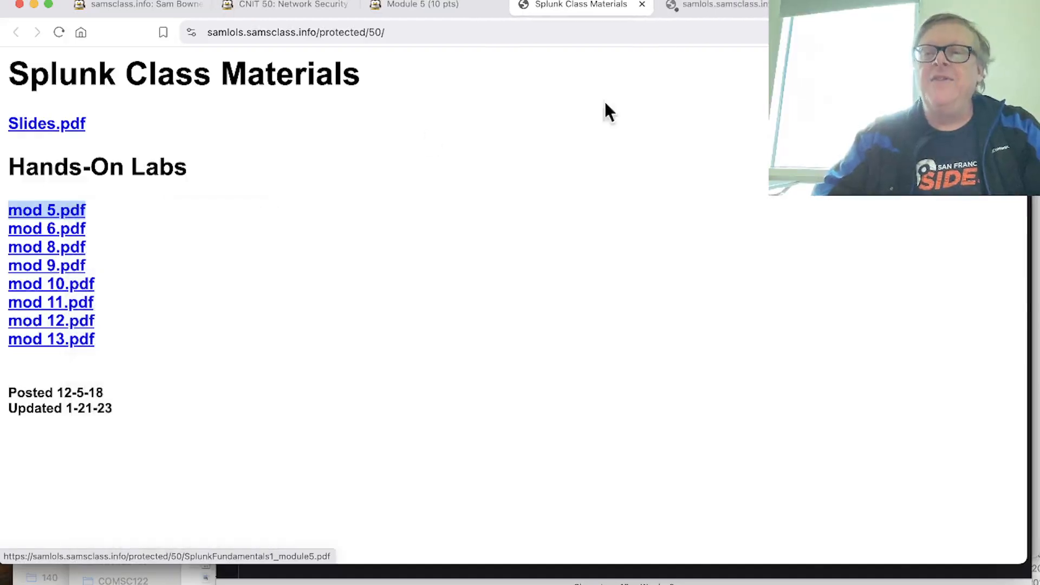
{"action": "left_click", "coordinate": [710, 5]}
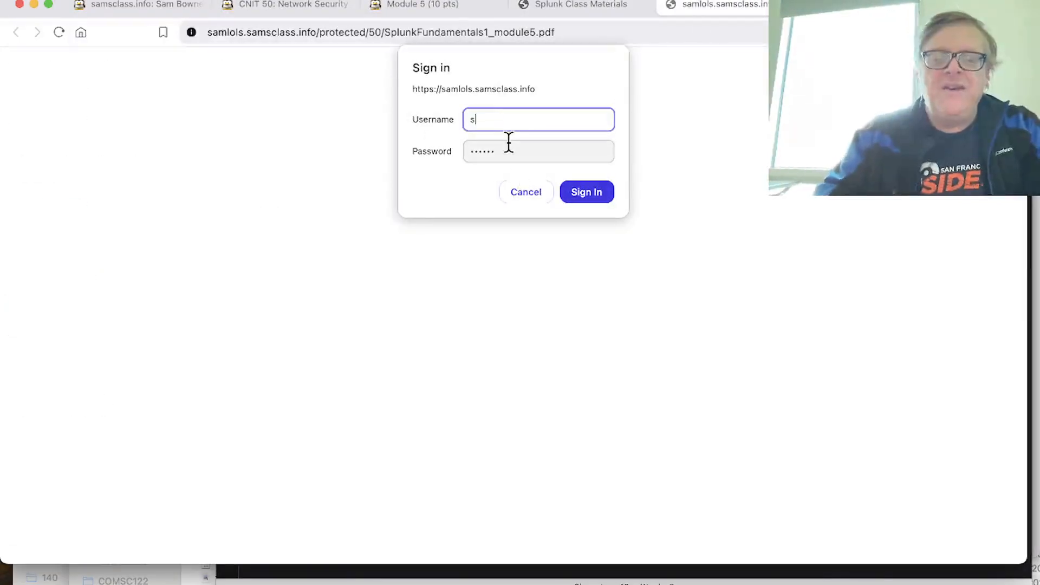
{"action": "key", "text": "Tab"}
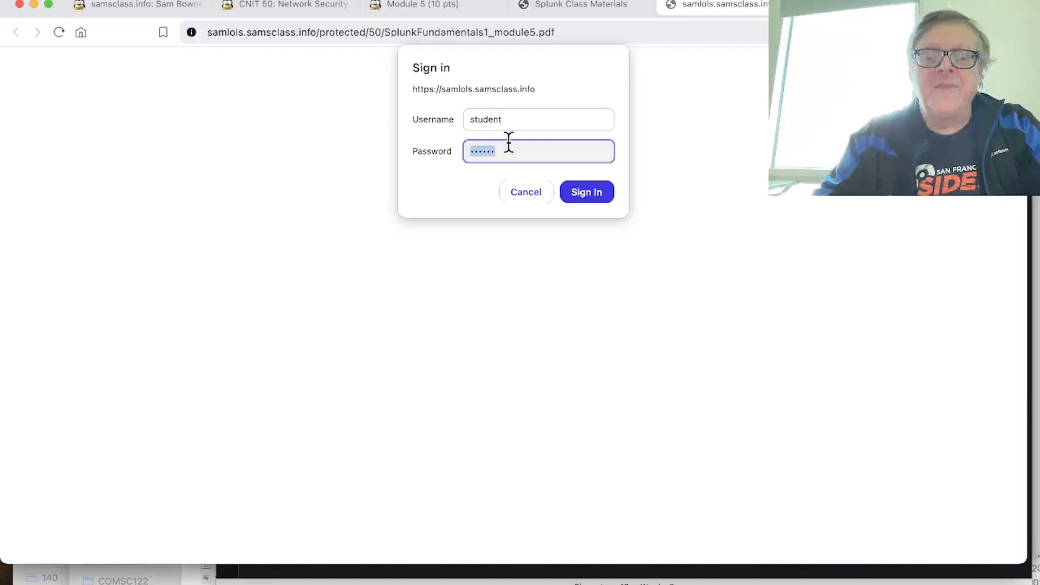
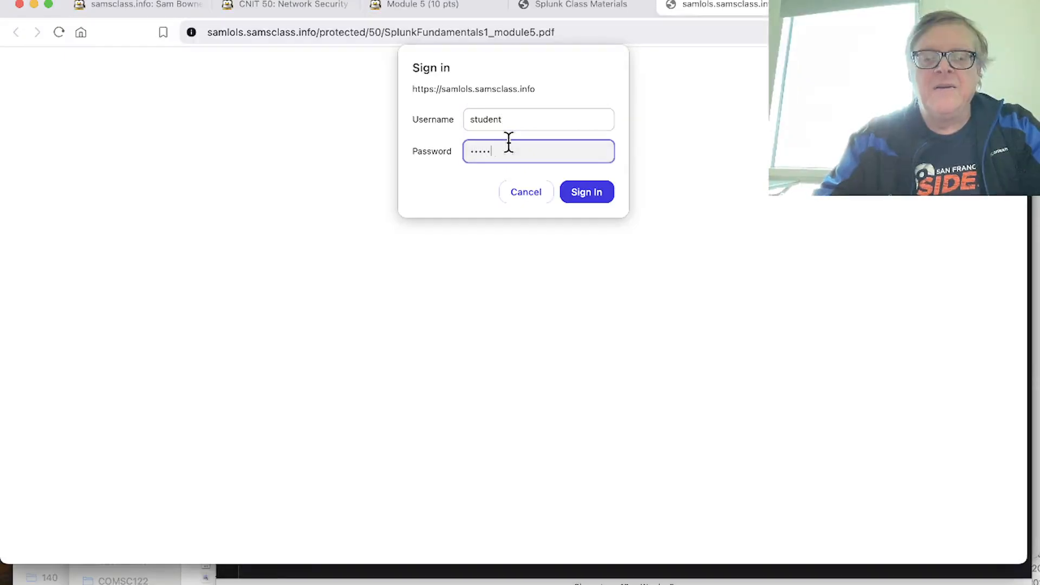
{"action": "key", "text": "Return"}
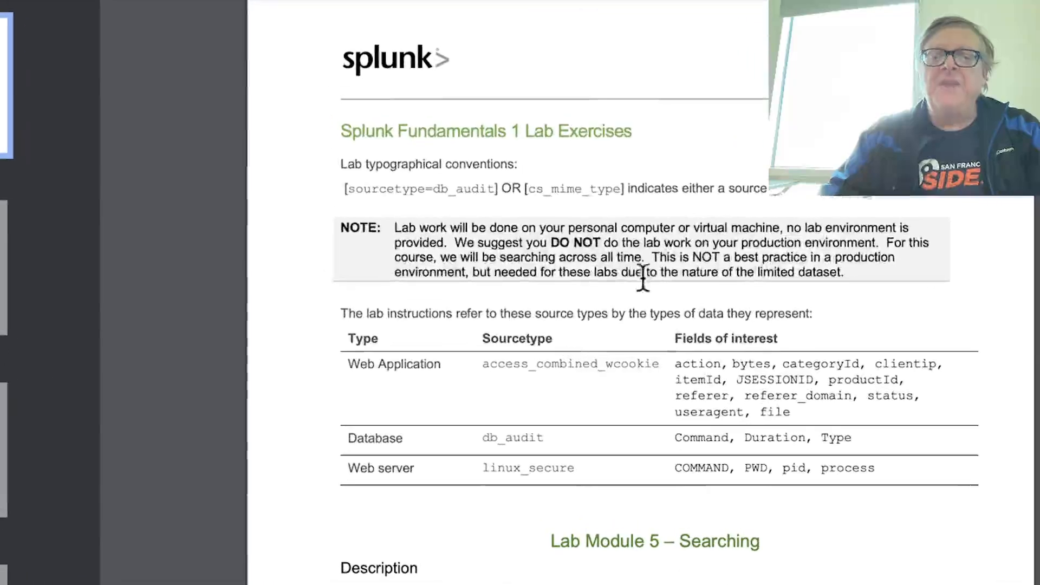
Step: Look through all the pages of the Splunk Fundamentals Module 5 lab instructions and return to the first page
{"action": "scroll", "coordinate": [671, 403], "scroll_direction": "down", "scroll_amount": 1}
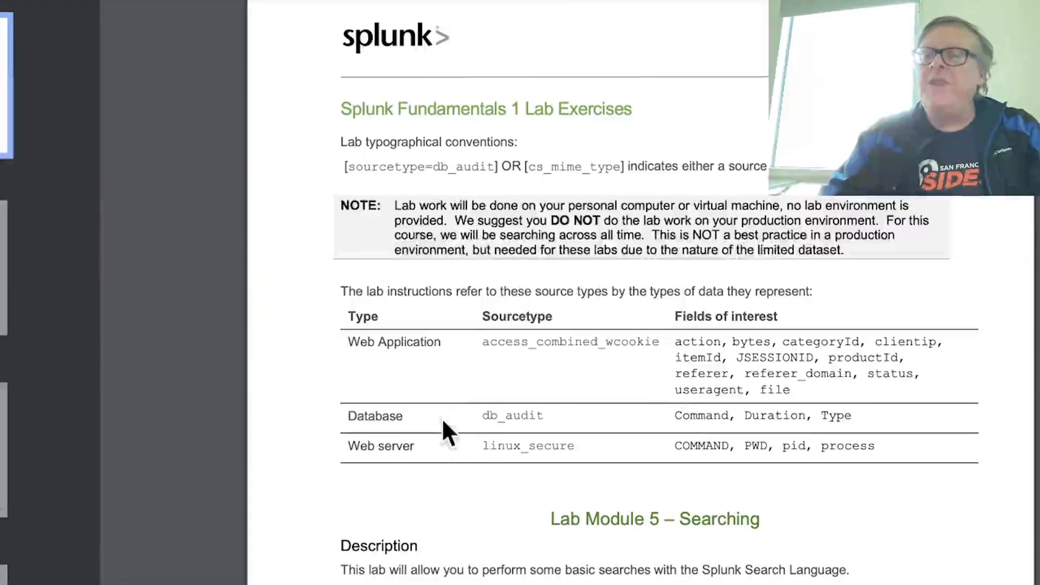
{"action": "scroll", "coordinate": [562, 426], "scroll_direction": "down", "scroll_amount": 10}
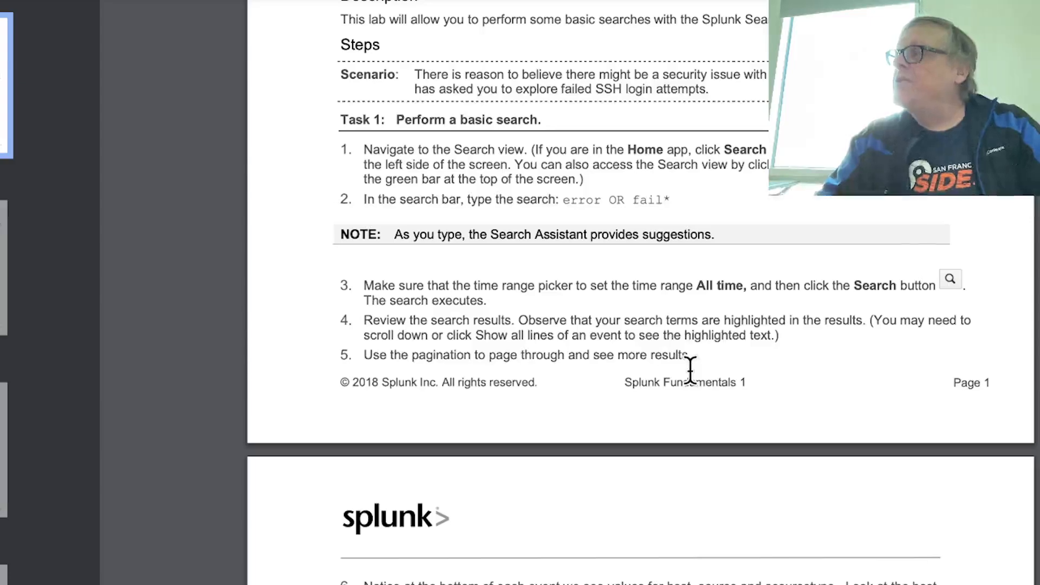
{"action": "scroll", "coordinate": [690, 371], "scroll_direction": "down", "scroll_amount": 10}
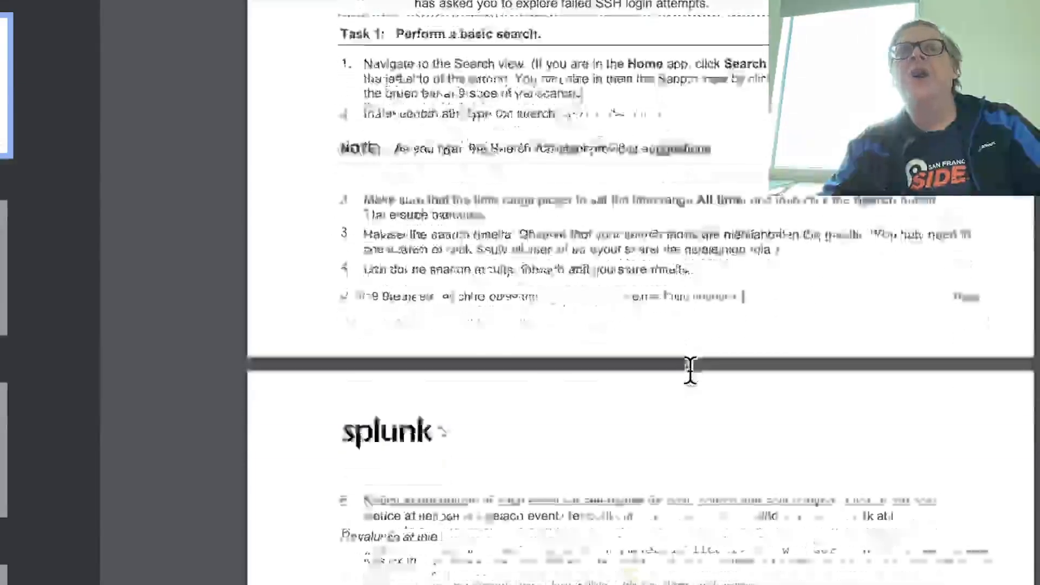
{"action": "scroll", "coordinate": [690, 371], "scroll_direction": "down", "scroll_amount": 20}
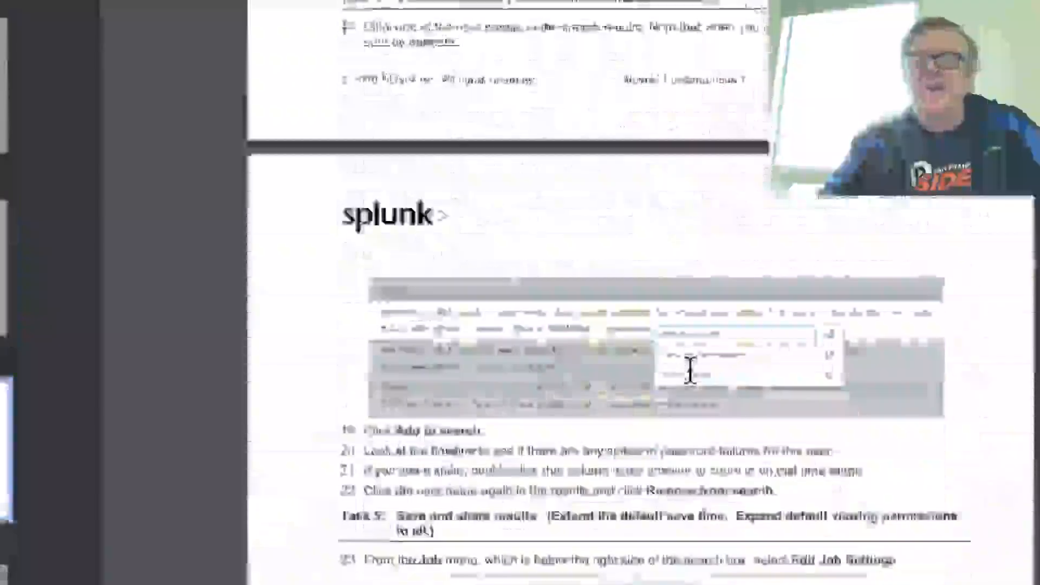
{"action": "scroll", "coordinate": [690, 371], "scroll_direction": "down", "scroll_amount": 15}
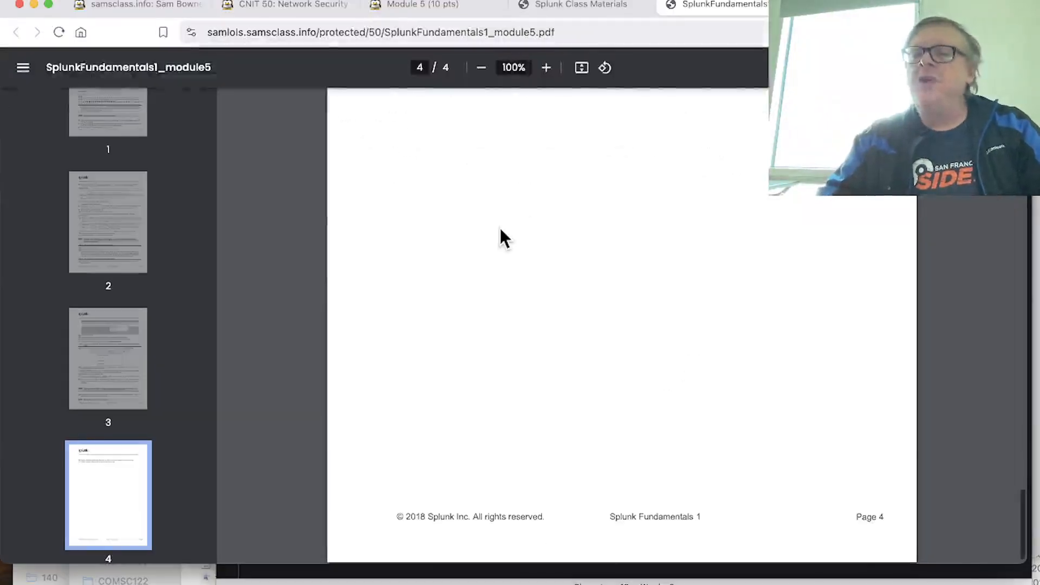
{"action": "scroll", "coordinate": [501, 237], "scroll_direction": "up", "scroll_amount": 5}
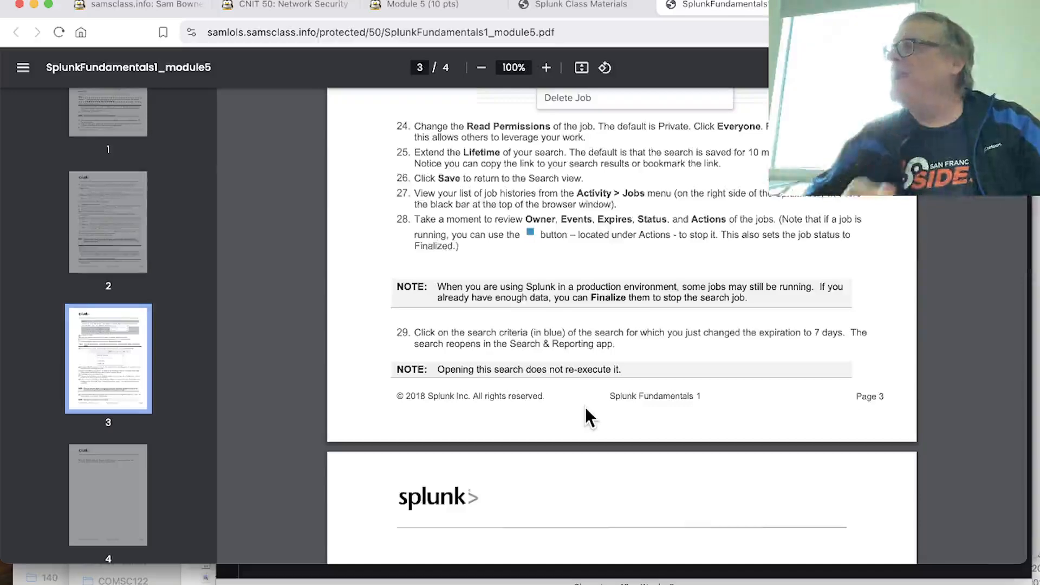
{"action": "scroll", "coordinate": [585, 407], "scroll_direction": "up", "scroll_amount": 10}
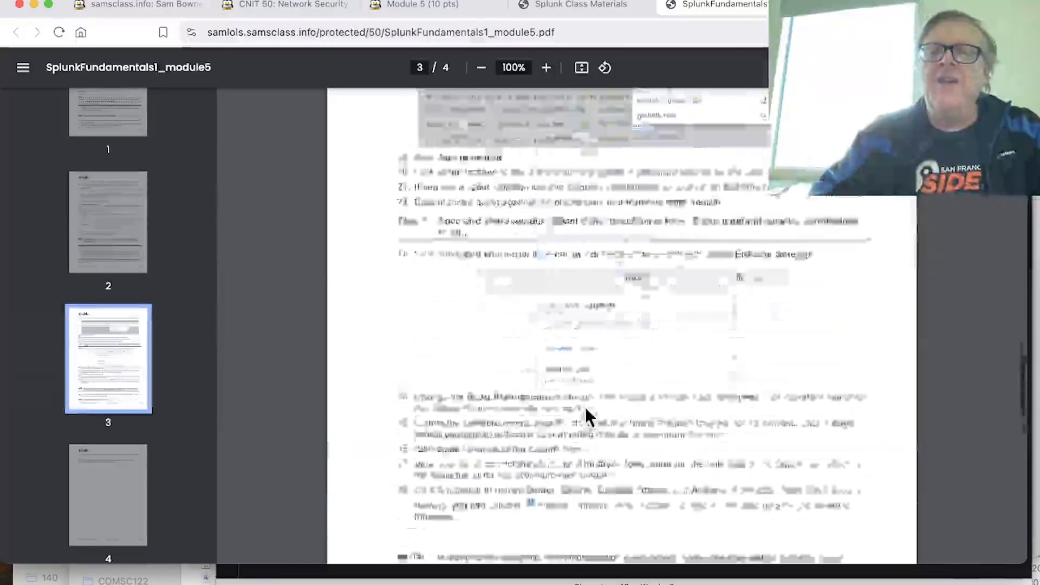
{"action": "scroll", "coordinate": [585, 407], "scroll_direction": "up", "scroll_amount": 15}
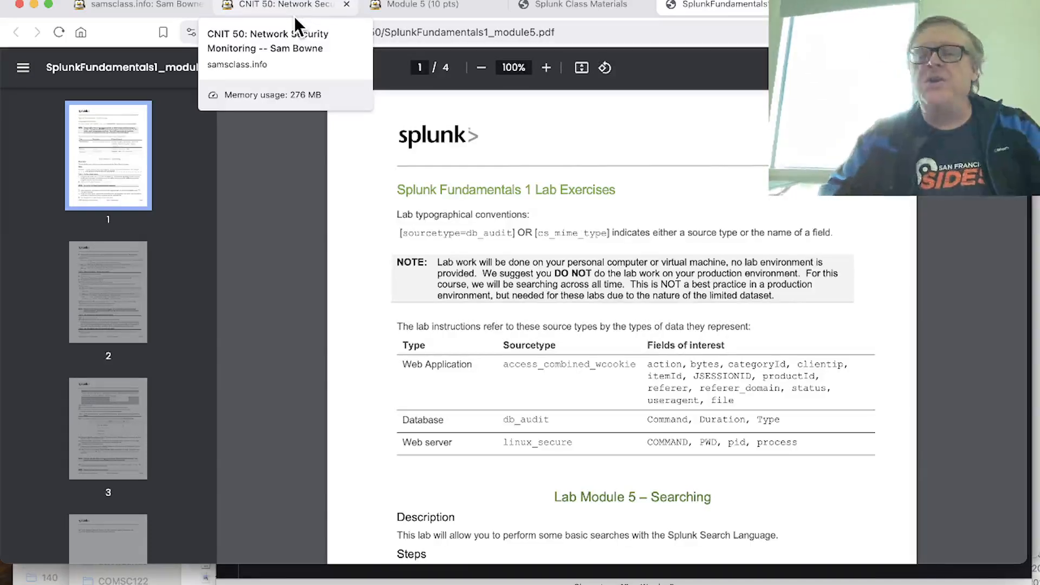
Step: Go to the samsclass.info home page and open the Mod 3 & 4 project from the CNIT 50: Network Security Monitoring class page
{"action": "key", "text": "super+Tab"}
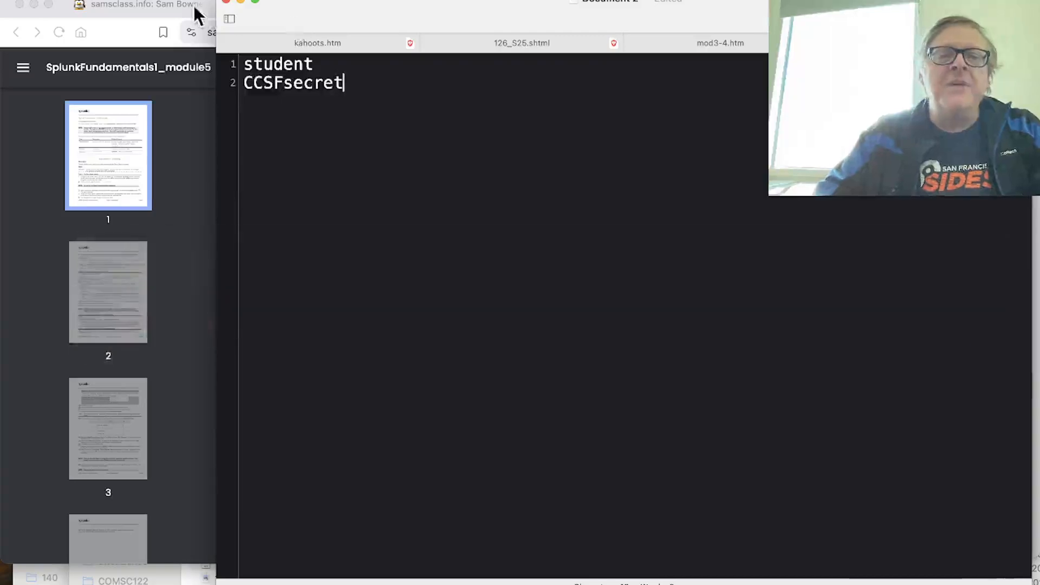
{"action": "left_click", "coordinate": [194, 8]}
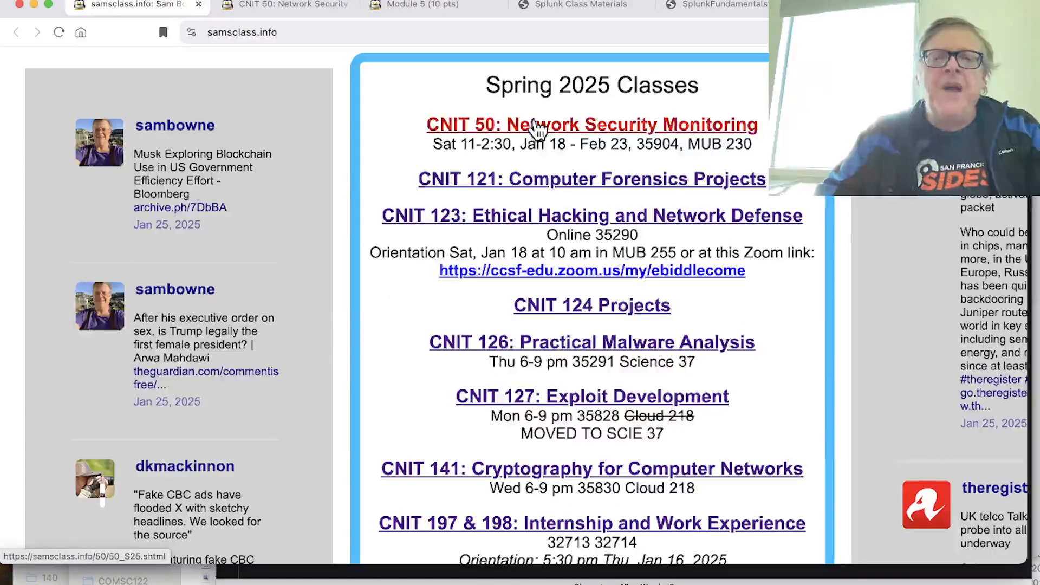
{"action": "left_click", "coordinate": [536, 125]}
{"action": "scroll", "coordinate": [392, 201], "scroll_direction": "down", "scroll_amount": 10}
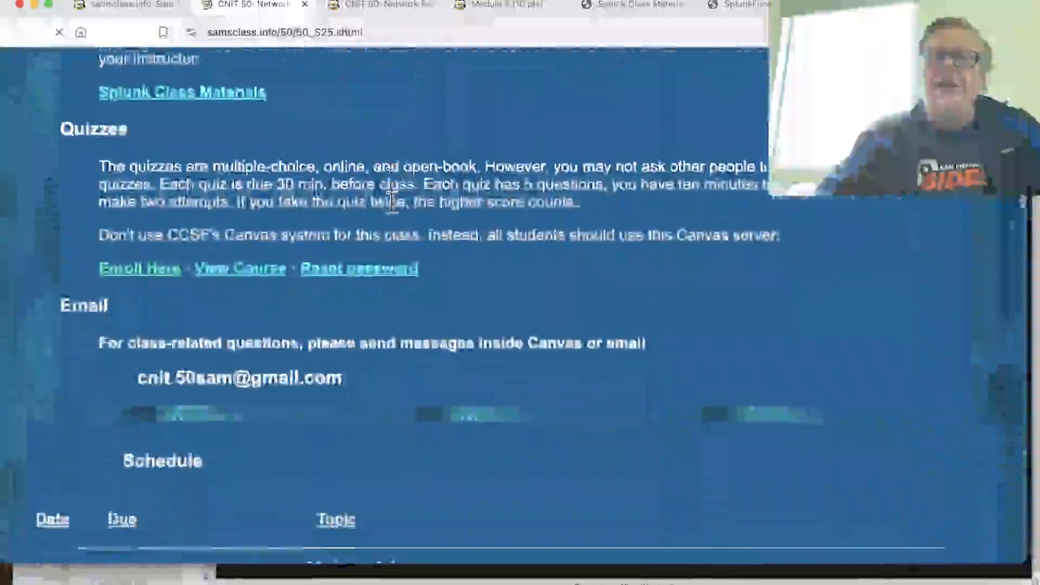
{"action": "scroll", "coordinate": [391, 201], "scroll_direction": "down", "scroll_amount": 15}
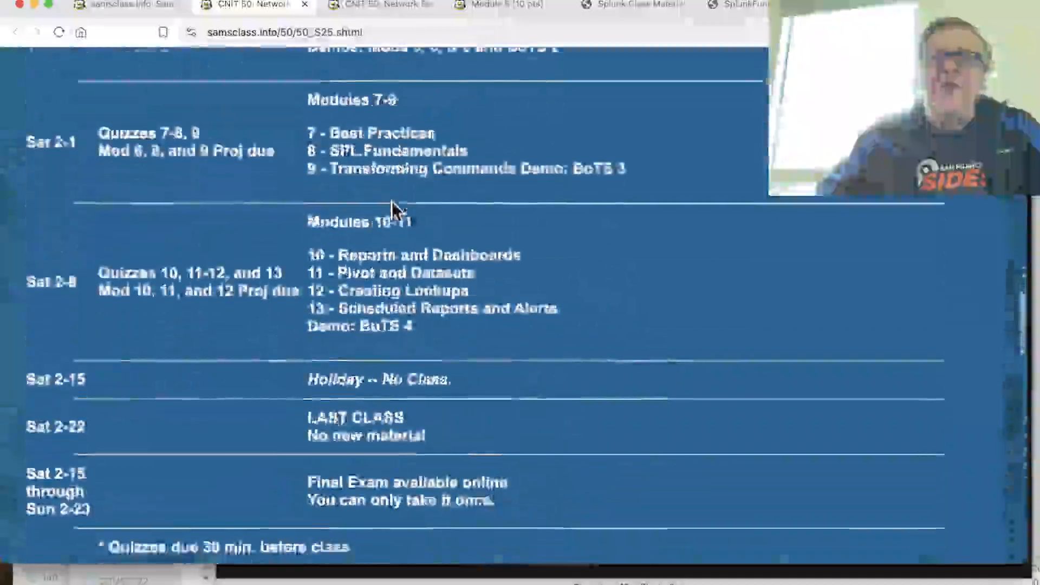
{"action": "scroll", "coordinate": [392, 209], "scroll_direction": "down", "scroll_amount": 14}
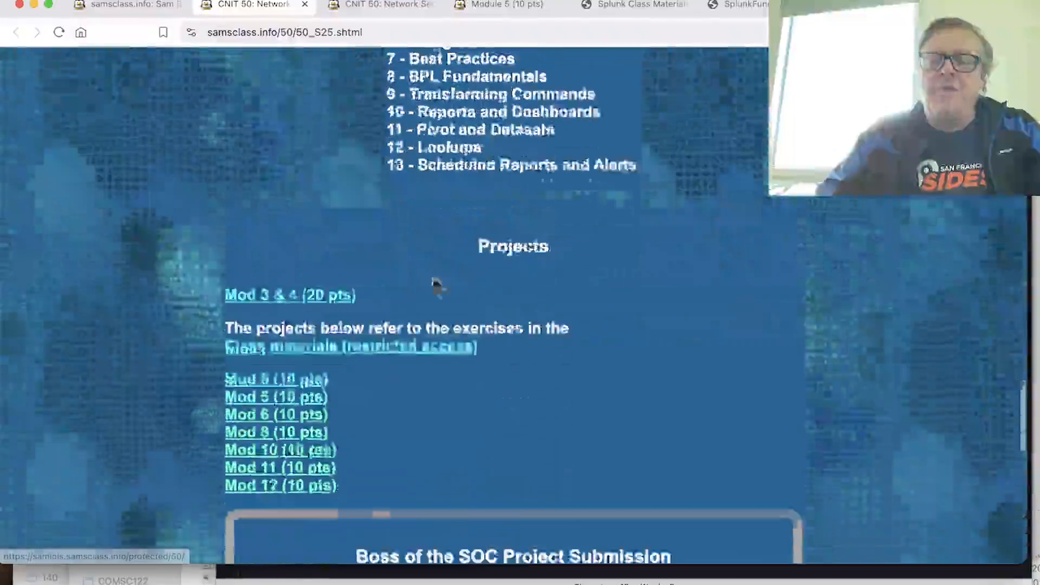
{"action": "left_click", "coordinate": [306, 295]}
Step: Review the headless Linux server instructions and open the linked Mac M1 guide at its section on emulating an Intel processor
{"action": "scroll", "coordinate": [655, 294], "scroll_direction": "down", "scroll_amount": 5}
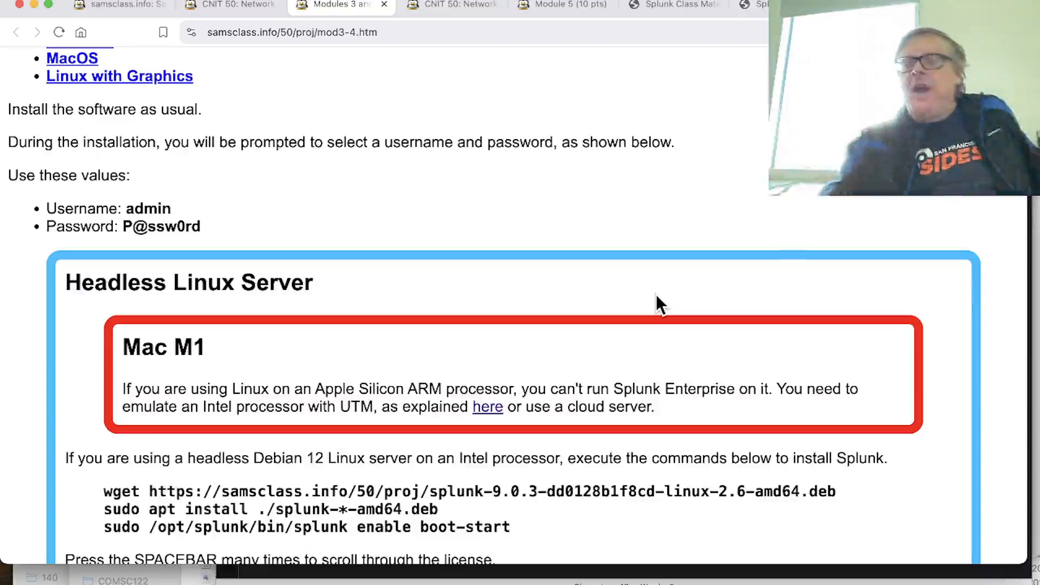
{"action": "scroll", "coordinate": [656, 295], "scroll_direction": "down", "scroll_amount": 2}
{"action": "scroll", "coordinate": [655, 294], "scroll_direction": "down", "scroll_amount": 7}
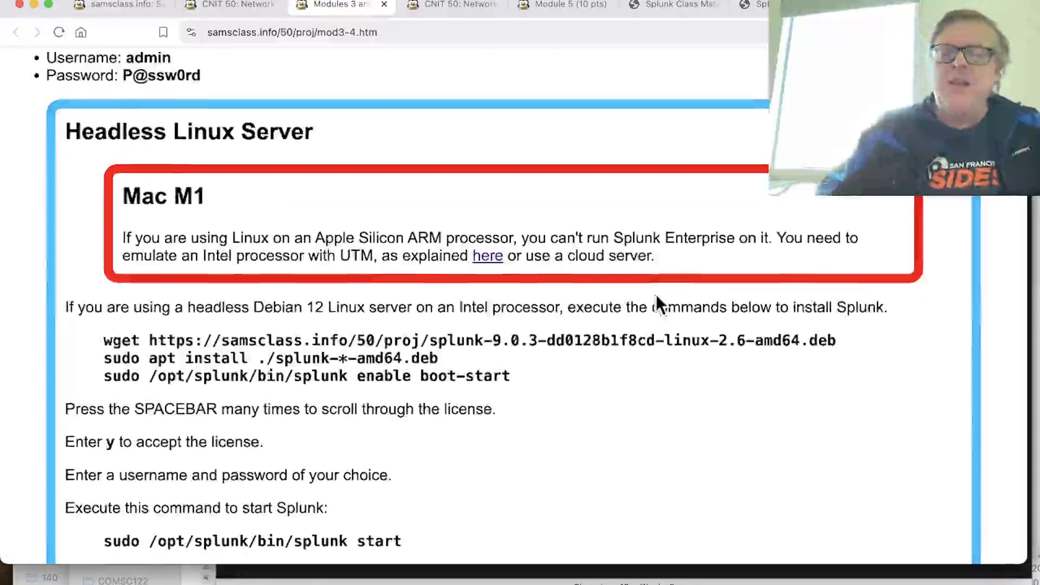
{"action": "scroll", "coordinate": [346, 328], "scroll_direction": "down", "scroll_amount": 20}
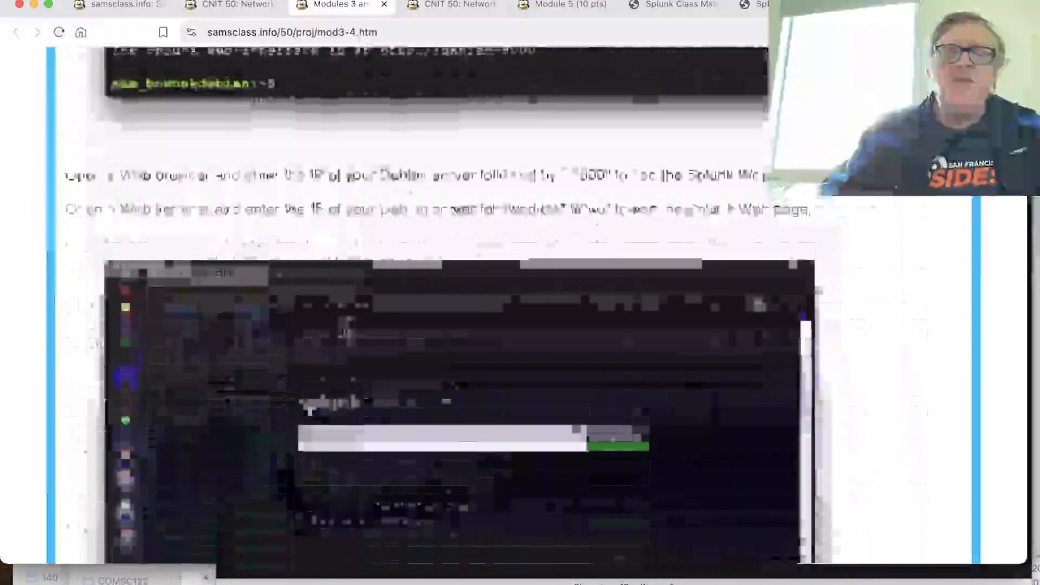
{"action": "scroll", "coordinate": [348, 335], "scroll_direction": "up", "scroll_amount": 20}
{"action": "scroll", "coordinate": [477, 325], "scroll_direction": "up", "scroll_amount": 4}
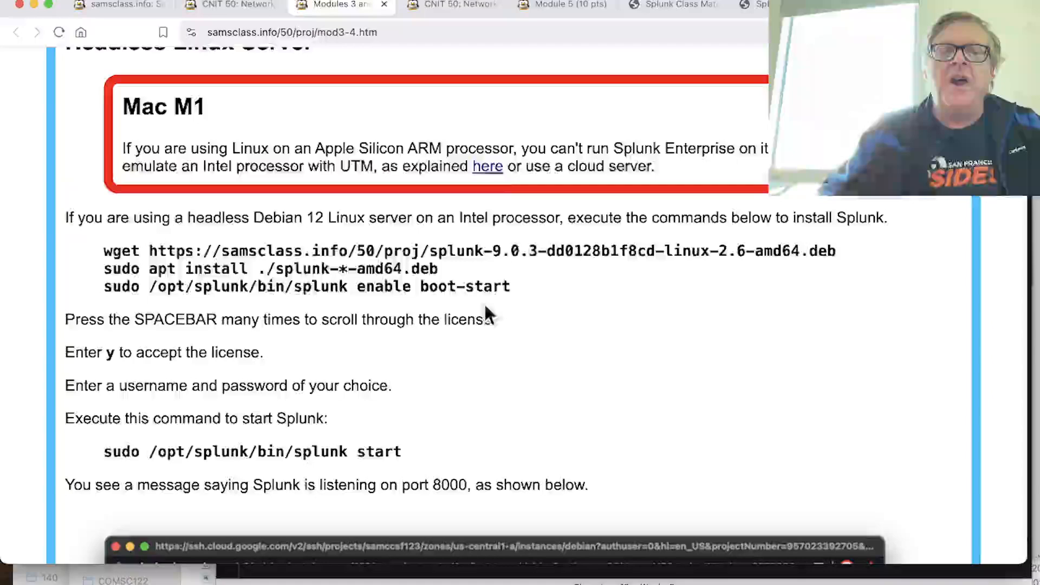
{"action": "left_click", "coordinate": [487, 167]}
{"action": "scroll", "coordinate": [415, 390], "scroll_direction": "down", "scroll_amount": 10}
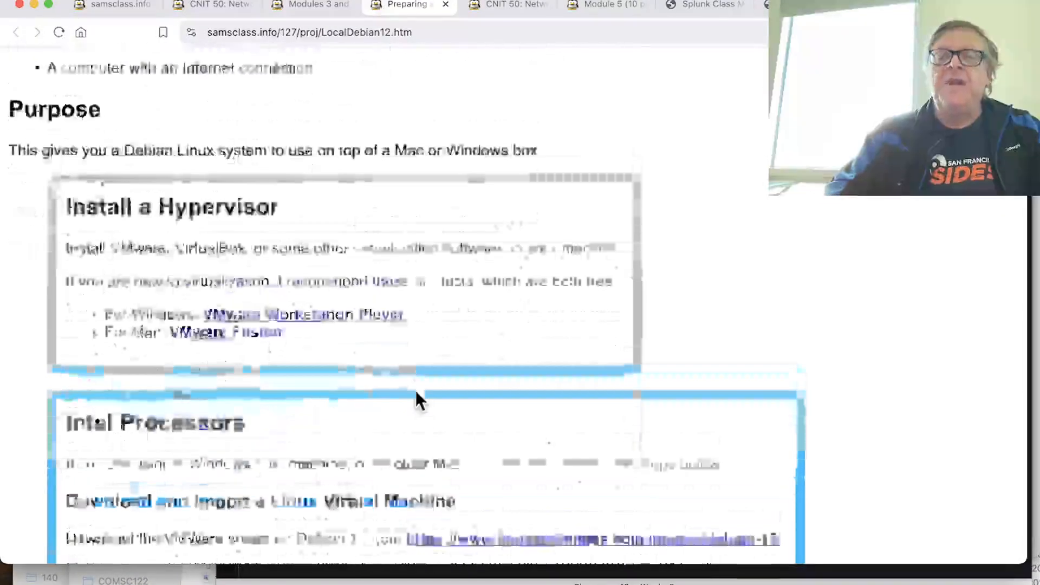
{"action": "scroll", "coordinate": [415, 390], "scroll_direction": "down", "scroll_amount": 2}
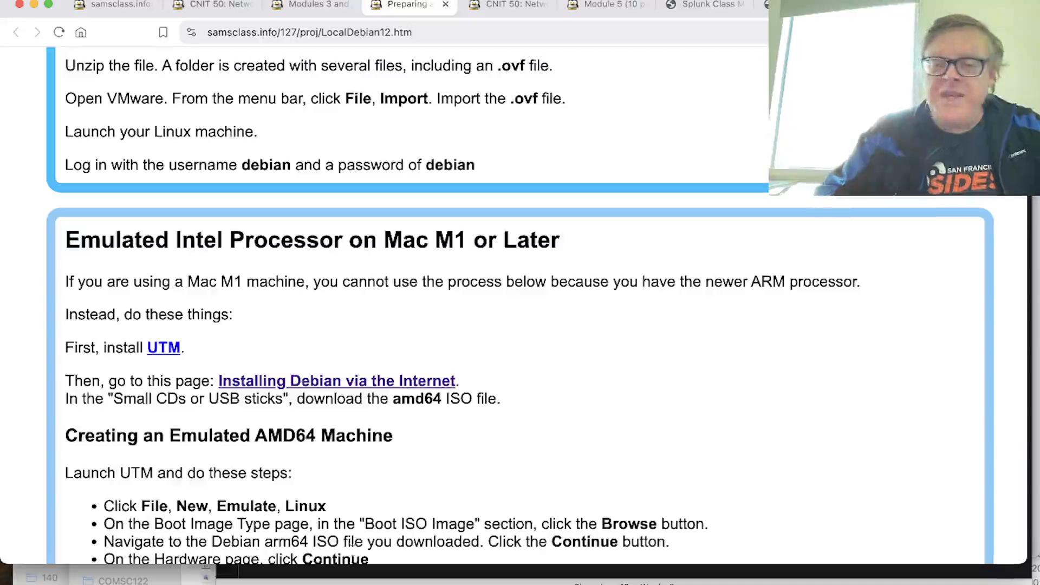
Step: Bring up the AMD64 Linux virtual machine in UTM, and switch to the Debian server session in Terminal
{"action": "left_click", "coordinate": [443, 579]}
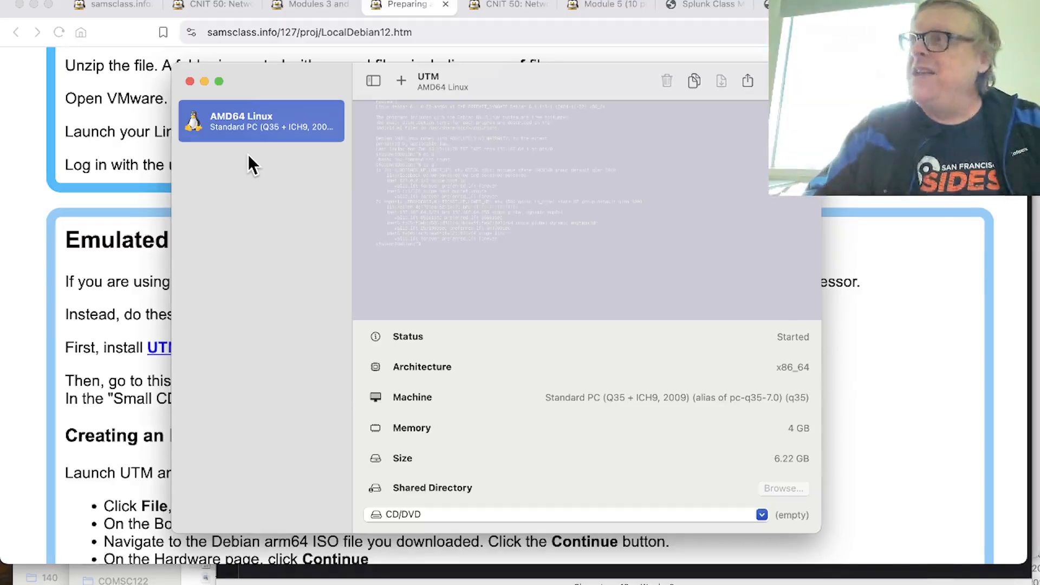
{"action": "key", "text": "super+Tab"}
{"action": "key", "text": "super+Tab"}
{"action": "key", "text": "super+Tab"}
{"action": "key", "text": "super+Tab"}
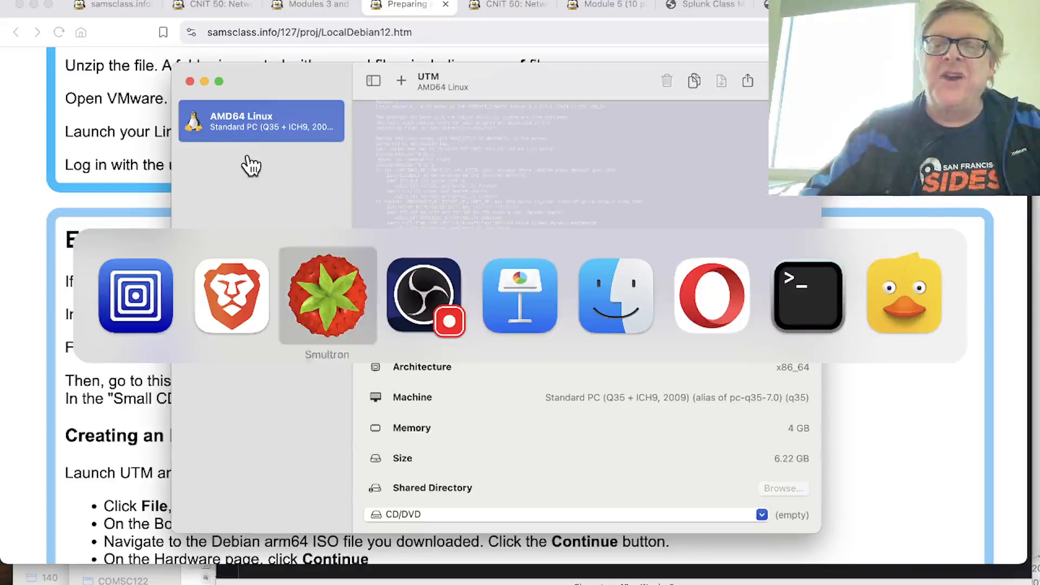
{"action": "key", "text": "super+Tab"}
{"action": "key", "text": "super+Tab"}
{"action": "key", "text": "super+Tab"}
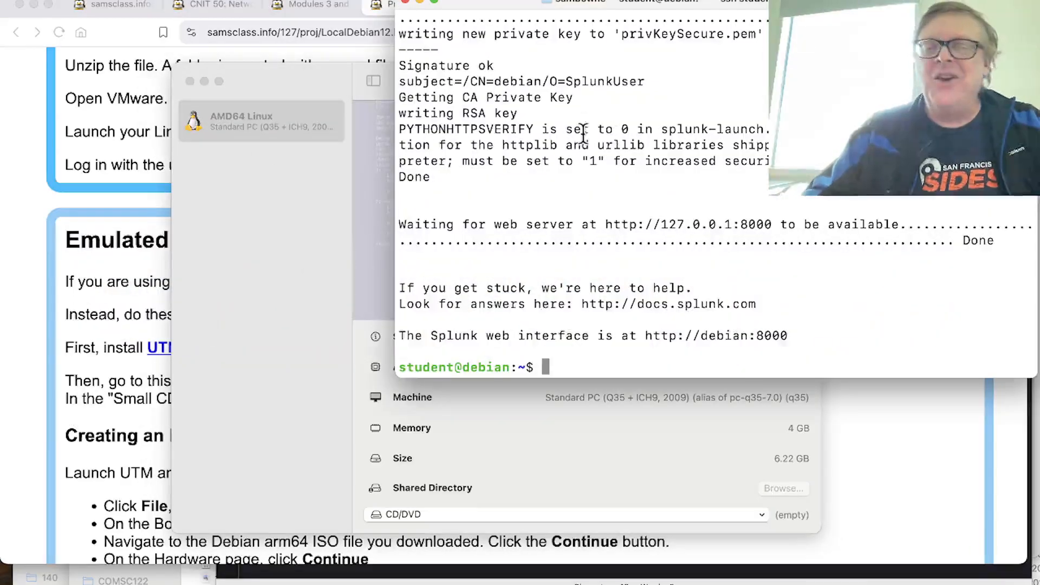
Step: Switch to Opera to bring up the Splunk Enterprise web interface
{"action": "key", "text": "super+Tab"}
{"action": "key", "text": "super+Tab"}
{"action": "key", "text": "super+Tab"}
{"action": "key", "text": "super+Tab"}
{"action": "key", "text": "super+Tab"}
{"action": "key", "text": "super+Tab"}
{"action": "key", "text": "super+Tab"}
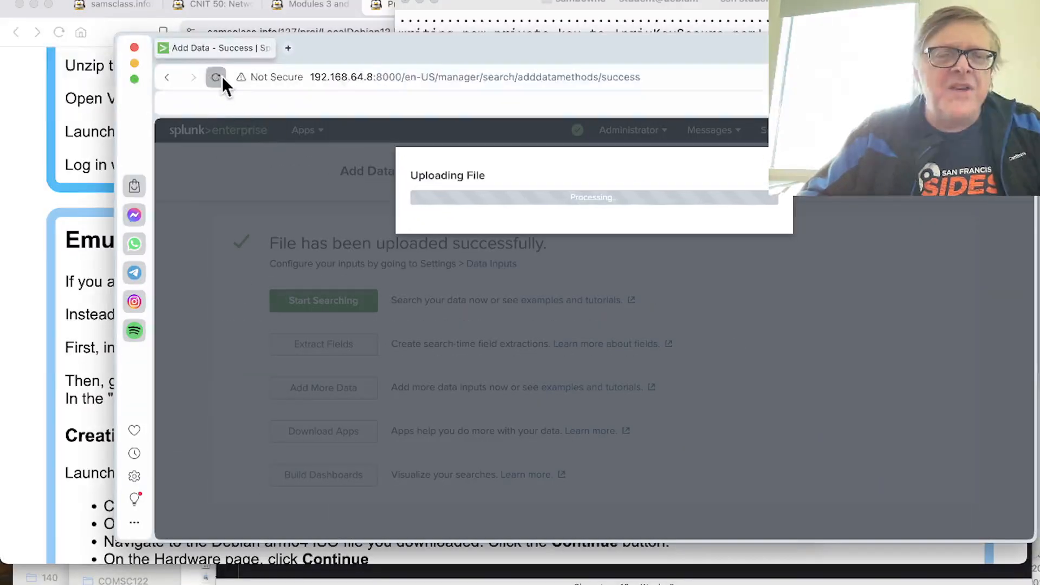
Step: Reload Splunk's Add Data page to get out of the stuck file upload
{"action": "left_click", "coordinate": [221, 77]}
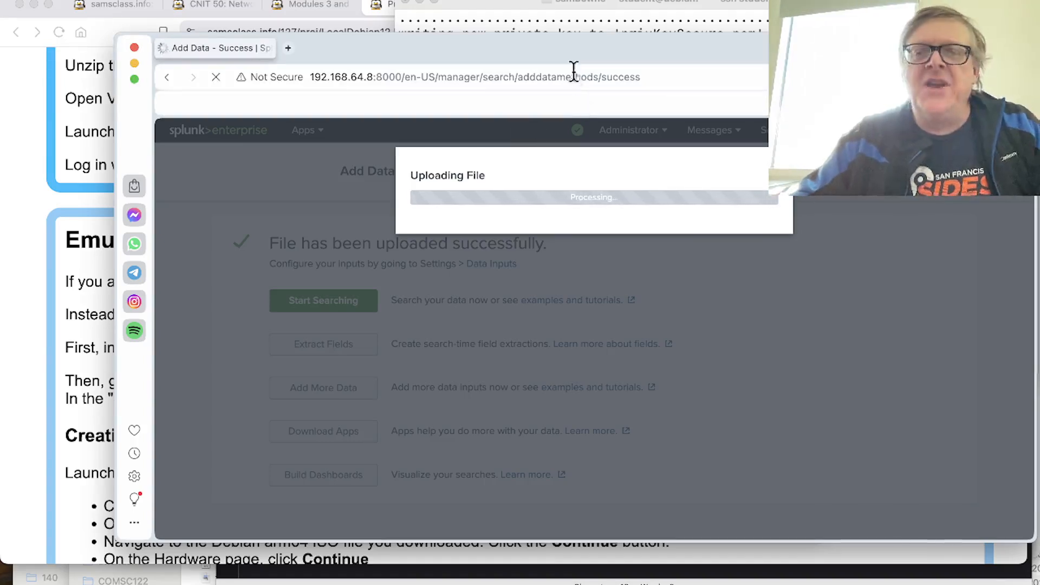
{"action": "left_click_drag", "start_coordinate": [567, 48], "coordinate": [537, 24]}
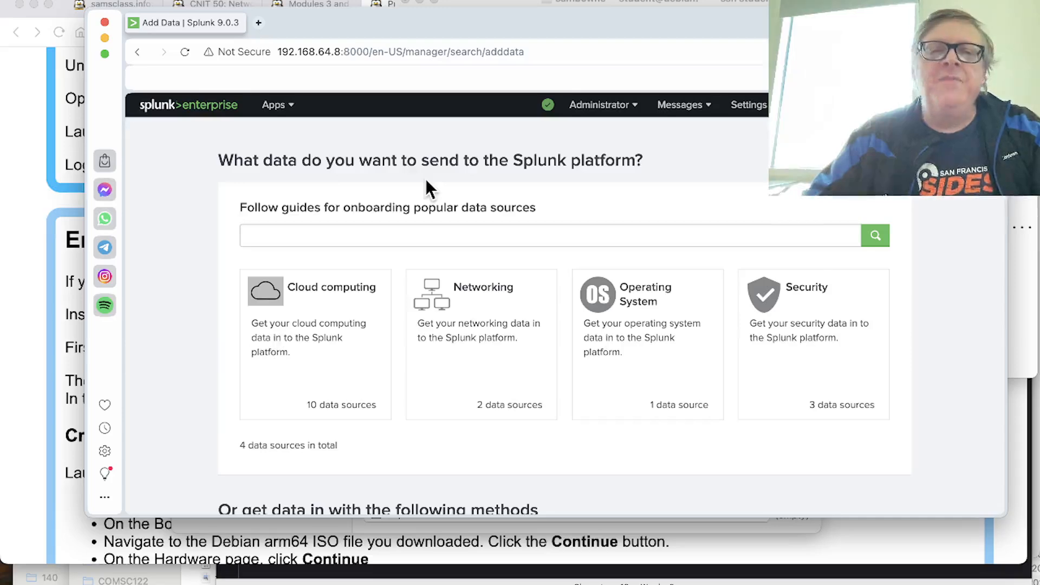
Step: Switch to Brave and review the Modules 3 and 4 instructions for ingesting web application and web server data into Splunk Enterprise
{"action": "left_click", "coordinate": [44, 180]}
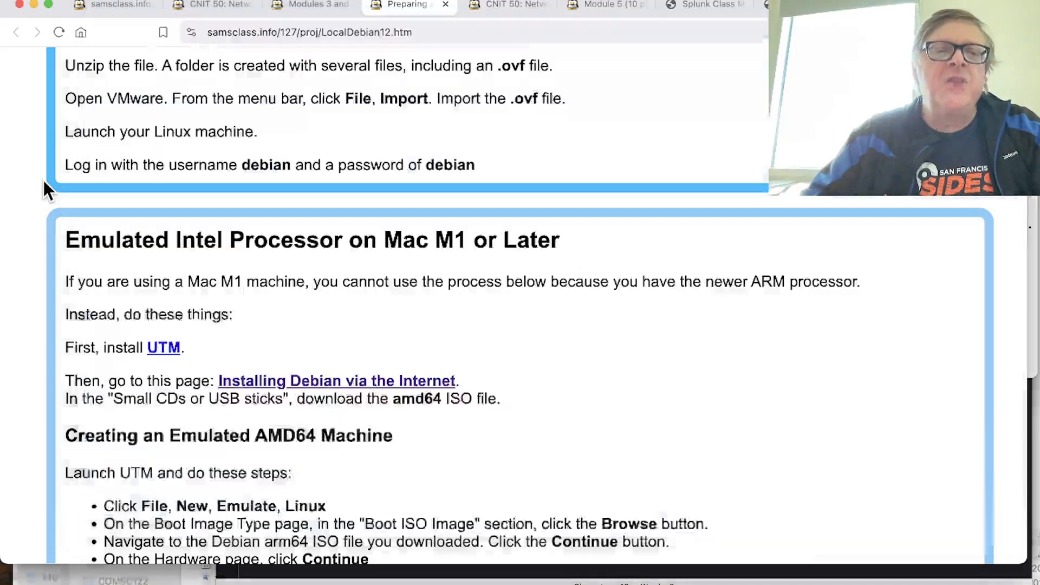
{"action": "left_click", "coordinate": [309, 13]}
{"action": "scroll", "coordinate": [322, 214], "scroll_direction": "down", "scroll_amount": 10}
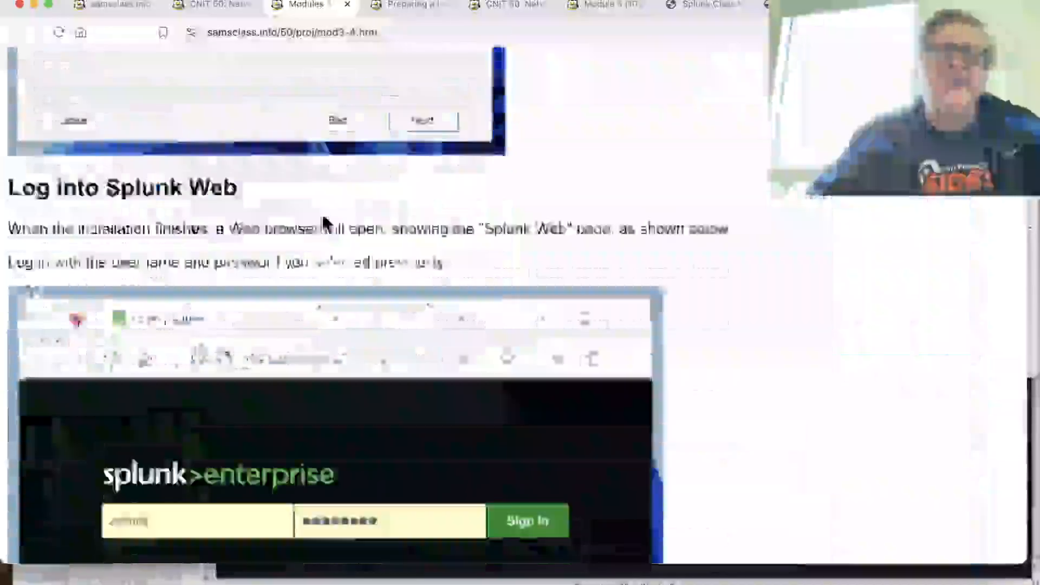
{"action": "scroll", "coordinate": [323, 220], "scroll_direction": "down", "scroll_amount": 20}
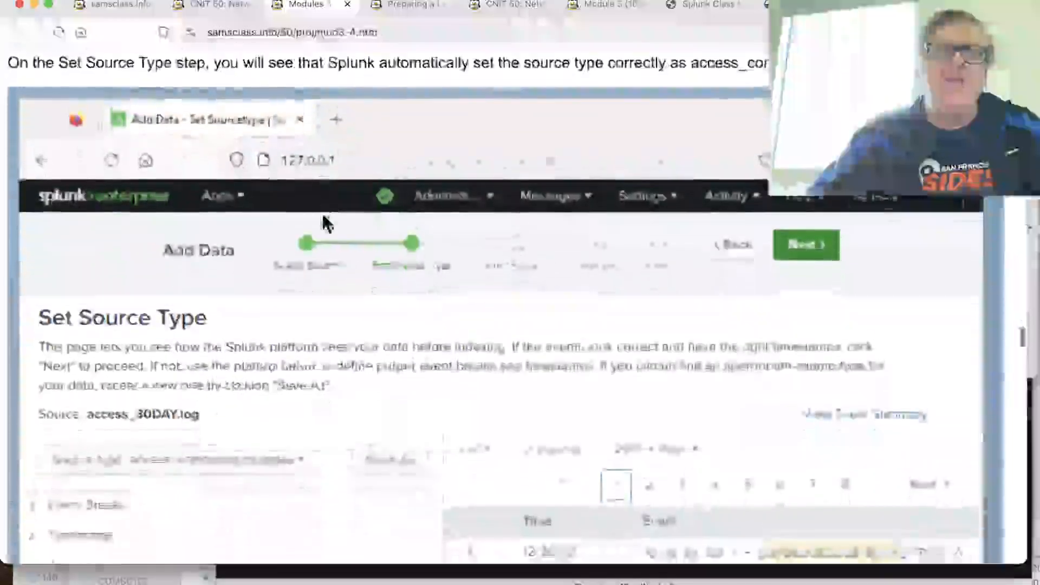
{"action": "scroll", "coordinate": [323, 218], "scroll_direction": "down", "scroll_amount": 20}
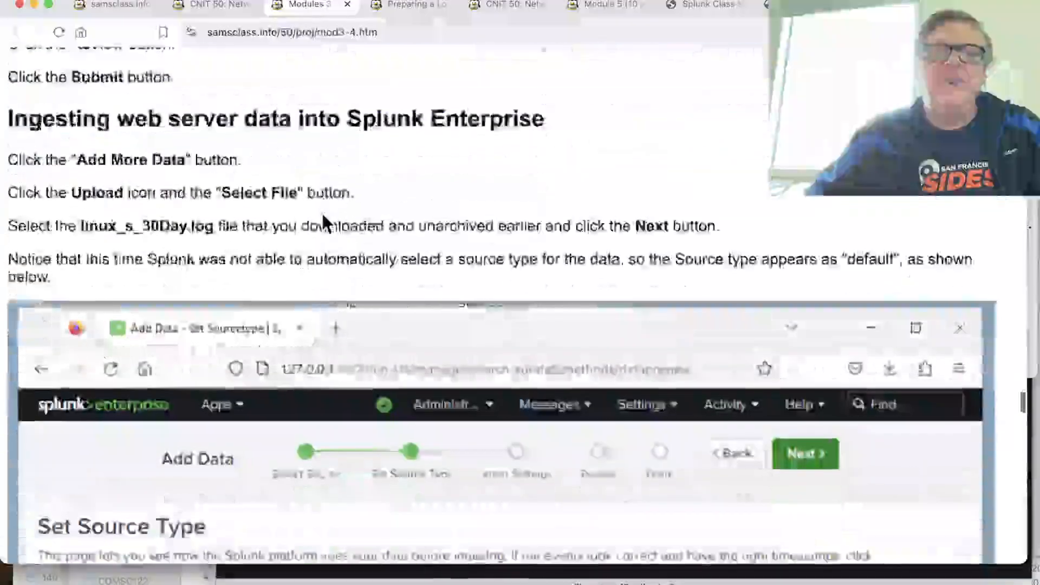
{"action": "scroll", "coordinate": [324, 222], "scroll_direction": "up", "scroll_amount": 15}
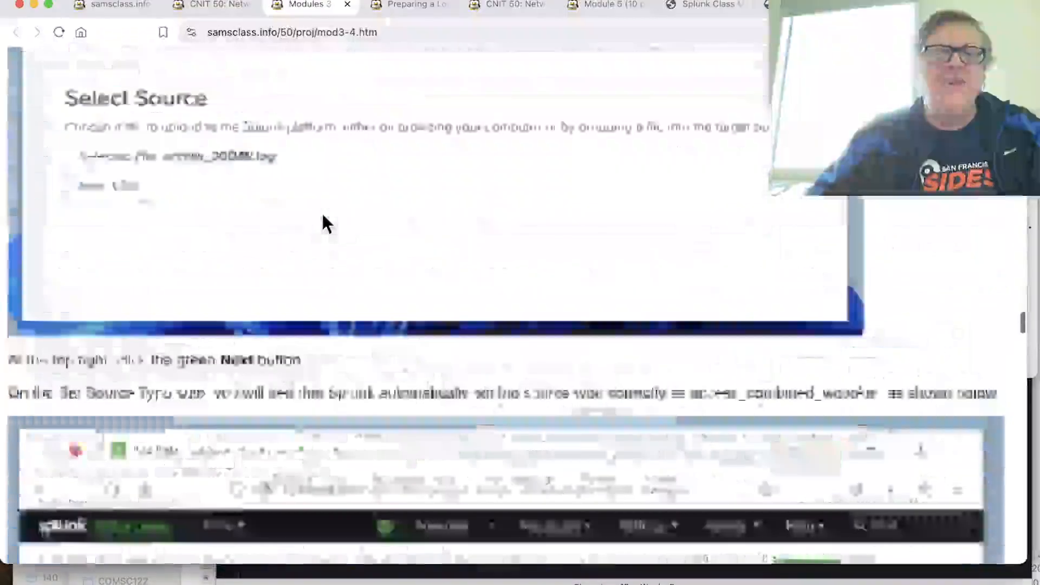
{"action": "scroll", "coordinate": [324, 224], "scroll_direction": "up", "scroll_amount": 15}
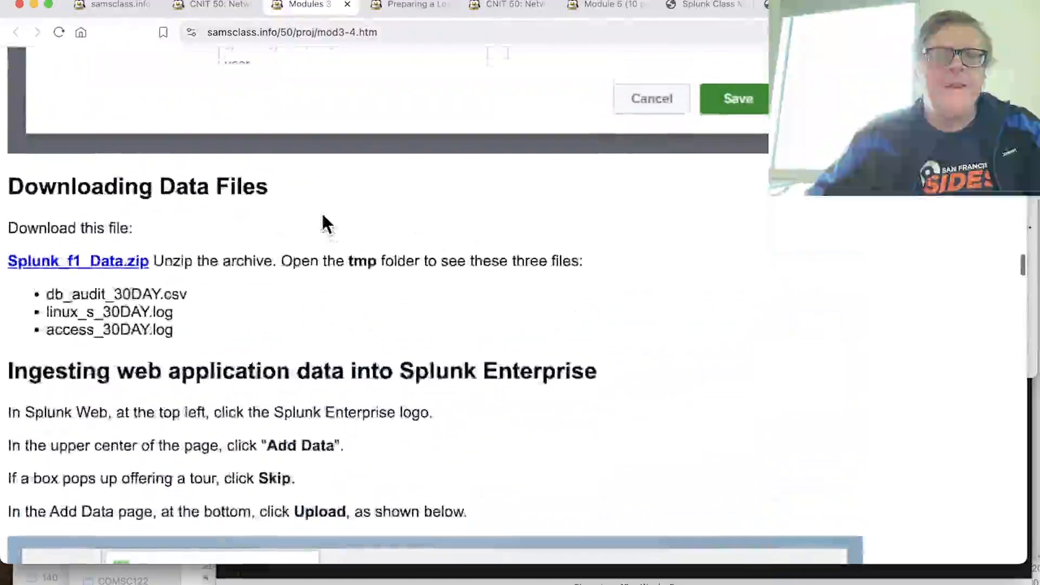
{"action": "scroll", "coordinate": [195, 336], "scroll_direction": "down", "scroll_amount": 15}
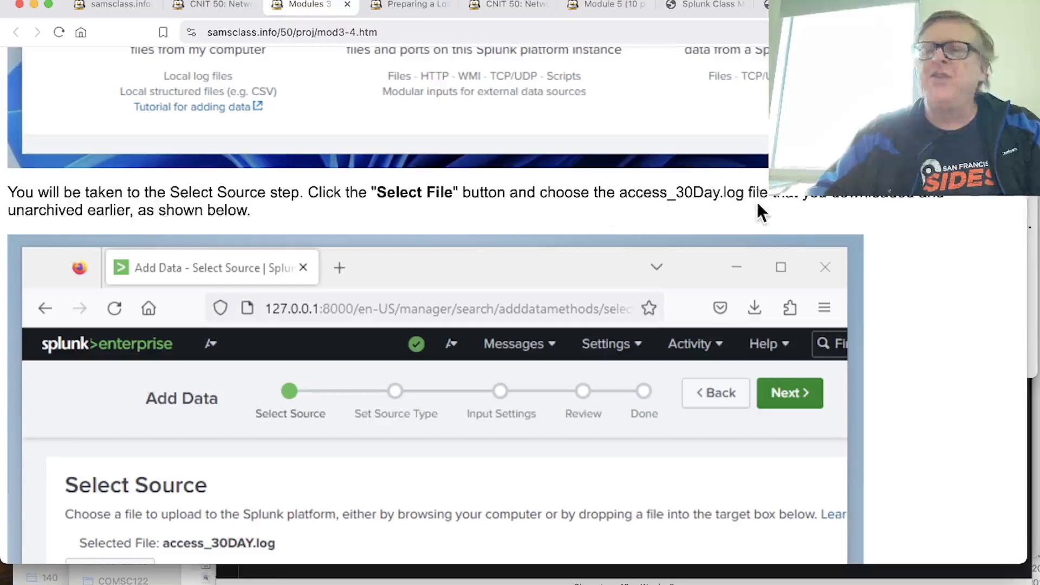
{"action": "scroll", "coordinate": [756, 200], "scroll_direction": "down", "scroll_amount": 15}
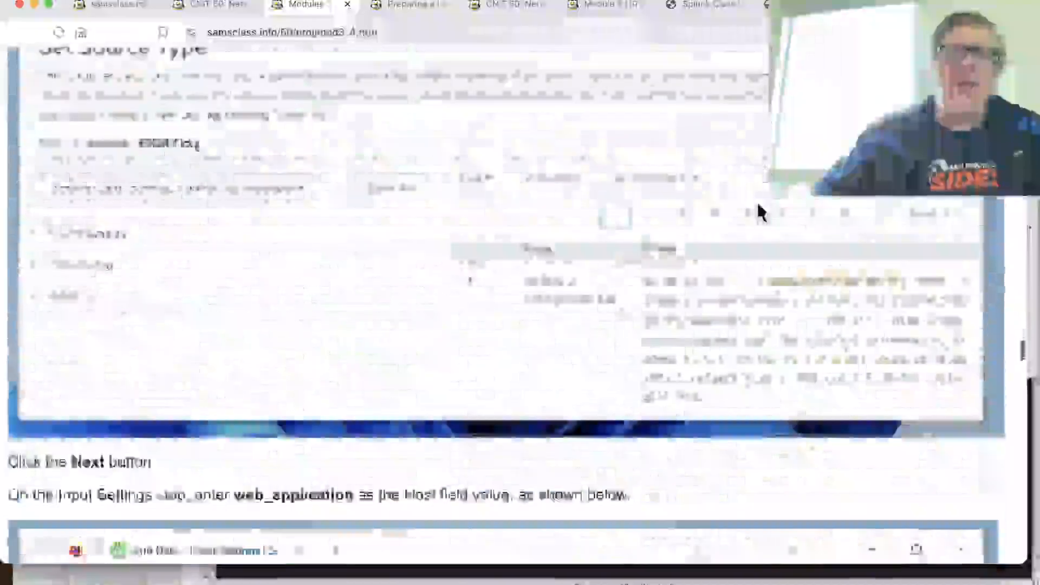
{"action": "scroll", "coordinate": [756, 200], "scroll_direction": "down", "scroll_amount": 15}
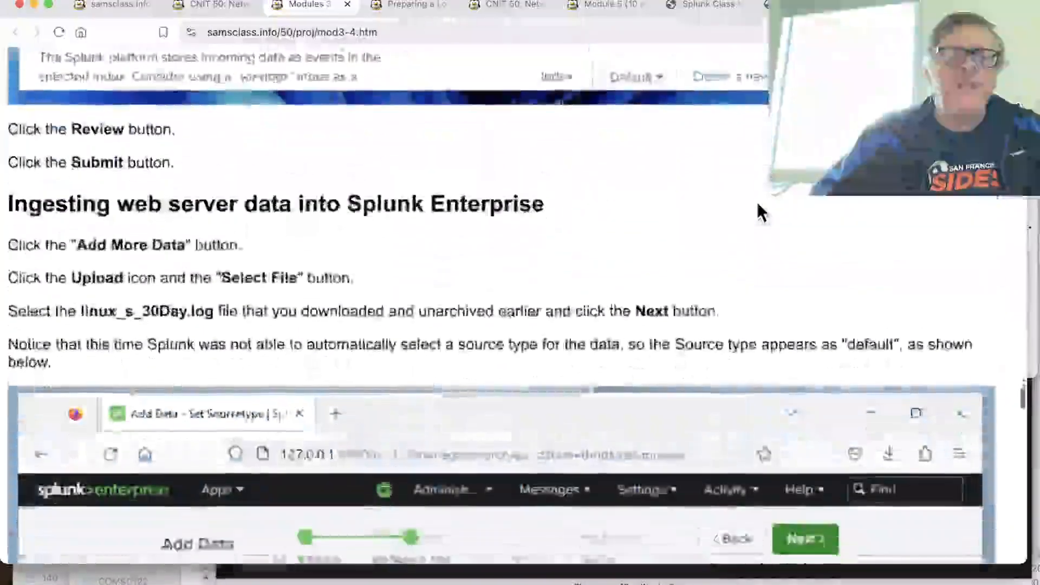
{"action": "scroll", "coordinate": [757, 204], "scroll_direction": "down", "scroll_amount": 1}
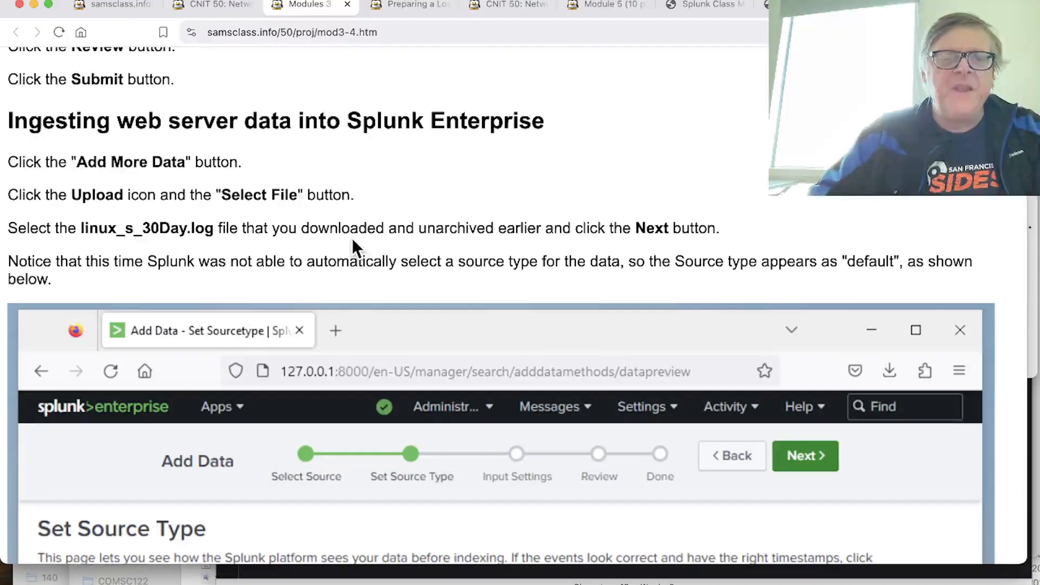
{"action": "scroll", "coordinate": [352, 239], "scroll_direction": "down", "scroll_amount": 3}
{"action": "scroll", "coordinate": [352, 238], "scroll_direction": "down", "scroll_amount": 13}
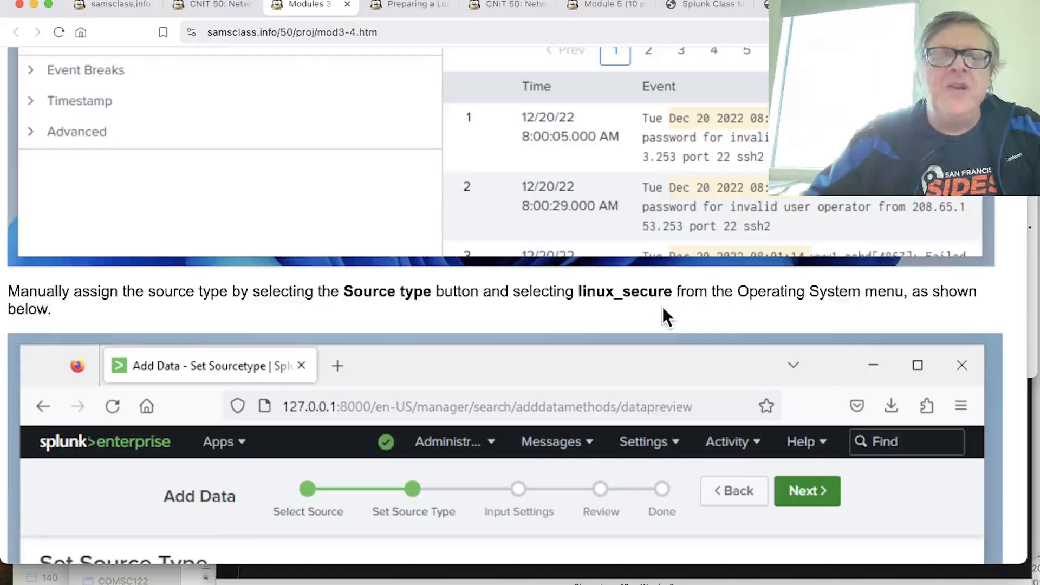
Step: Switch to Opera and choose linux_s_30DAY.log from the tmp folder as the file to upload into Splunk
{"action": "key", "text": "super+Tab"}
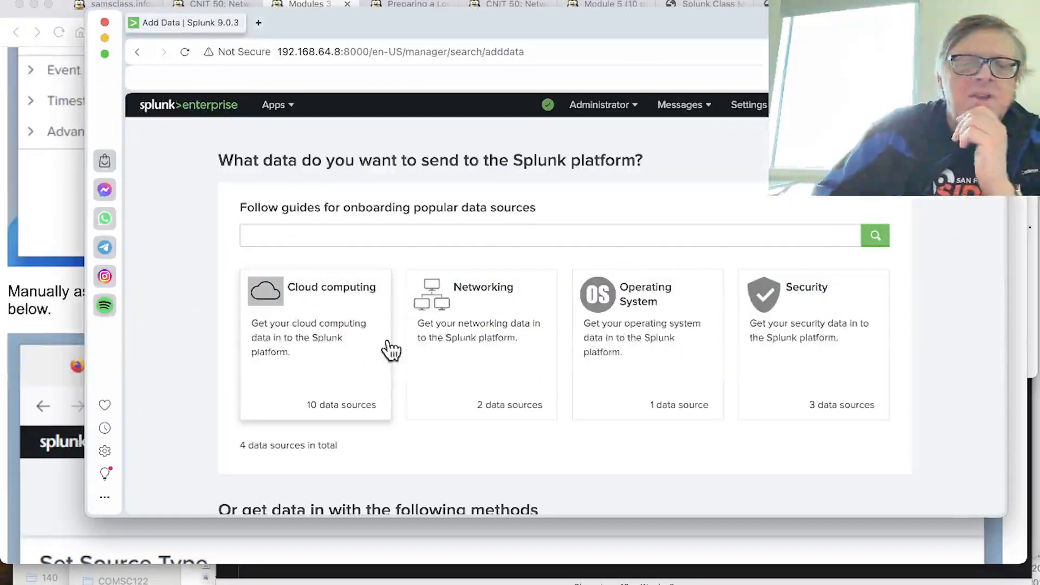
{"action": "scroll", "coordinate": [390, 350], "scroll_direction": "down", "scroll_amount": 4}
{"action": "left_click", "coordinate": [357, 425]}
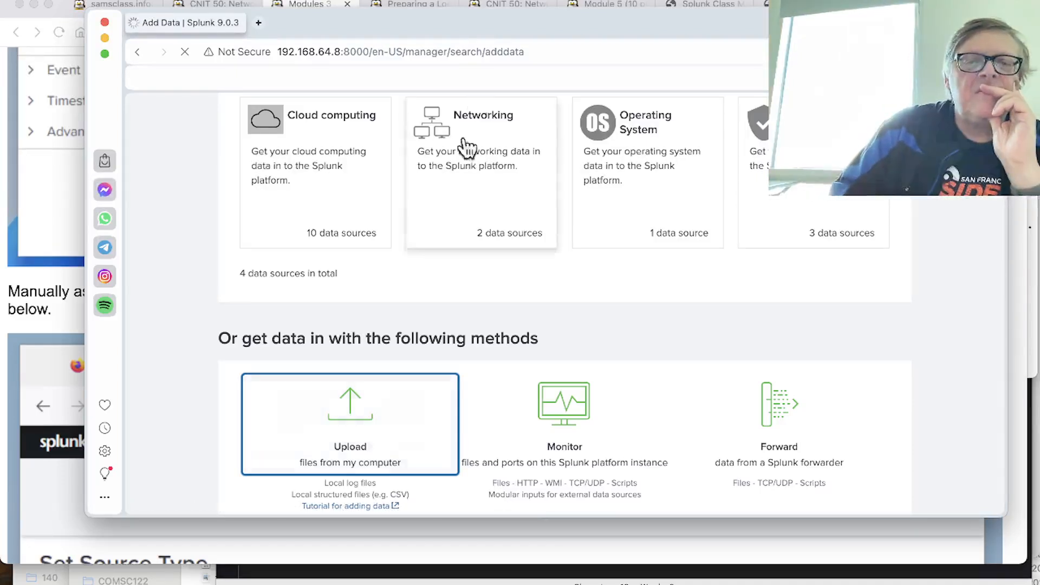
{"action": "left_click_drag", "start_coordinate": [477, 24], "coordinate": [494, 8]}
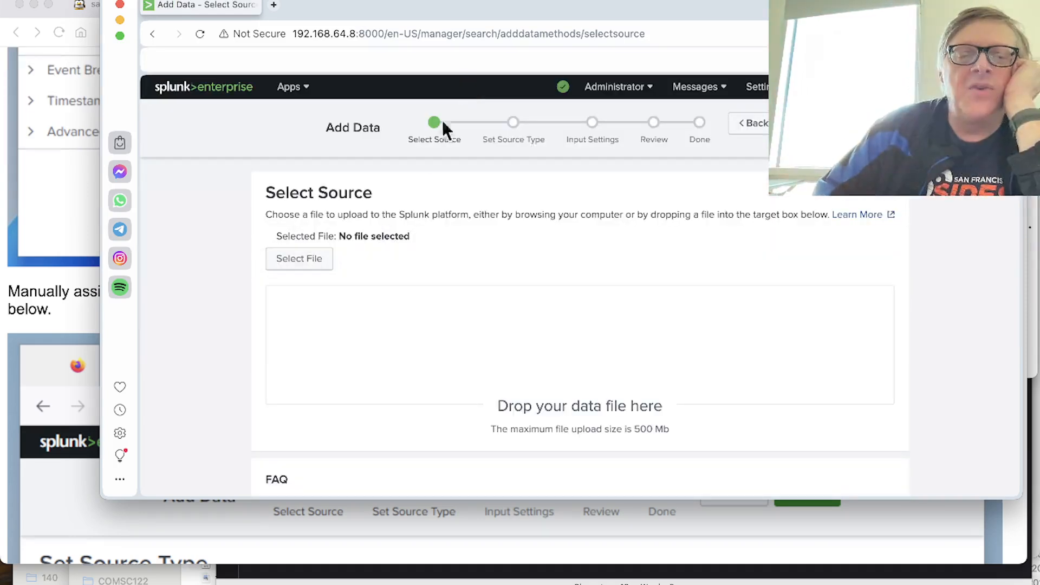
{"action": "left_click", "coordinate": [313, 260]}
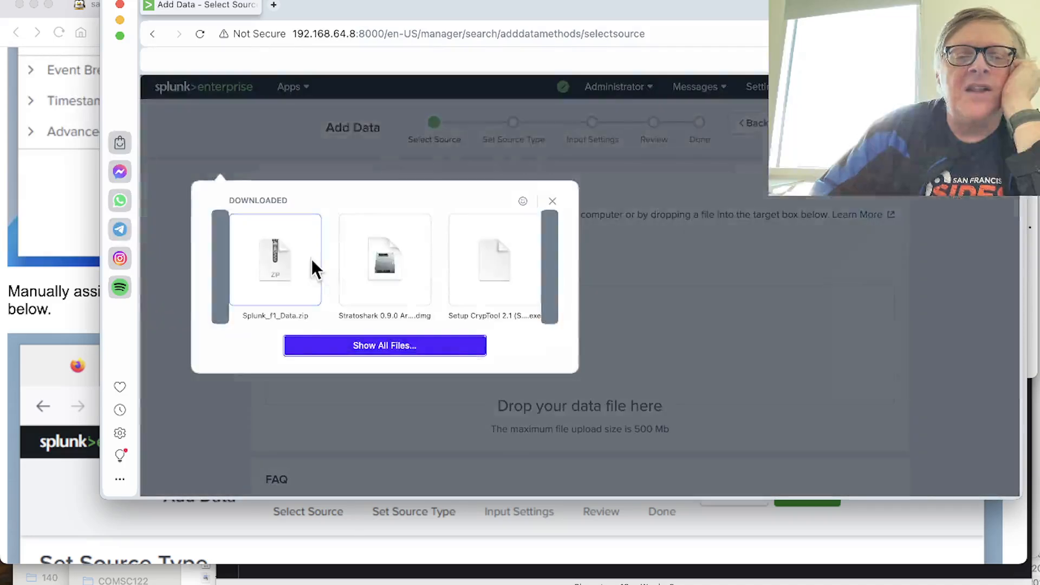
{"action": "left_click", "coordinate": [423, 347]}
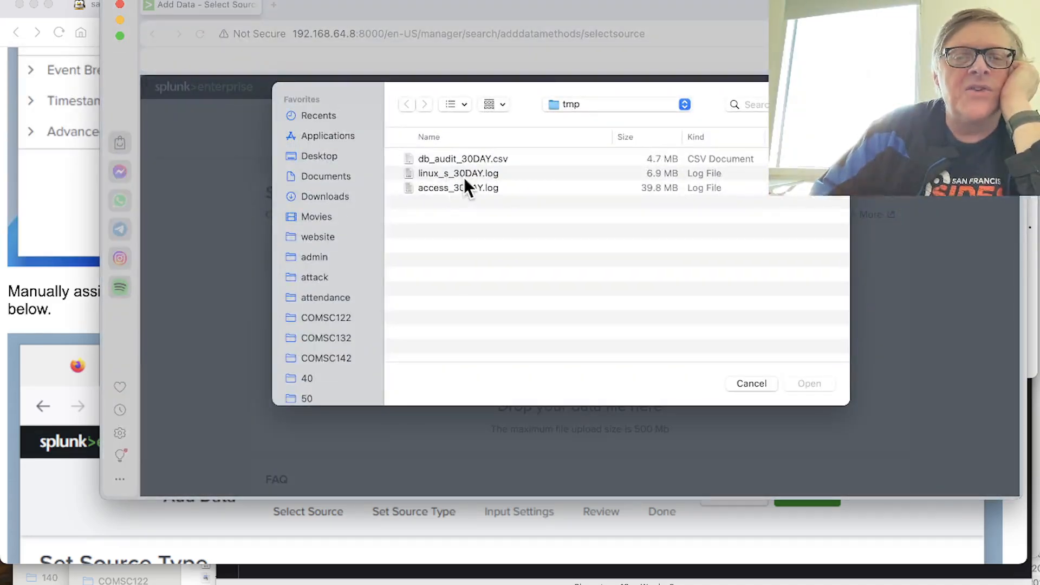
{"action": "double_click", "coordinate": [464, 175]}
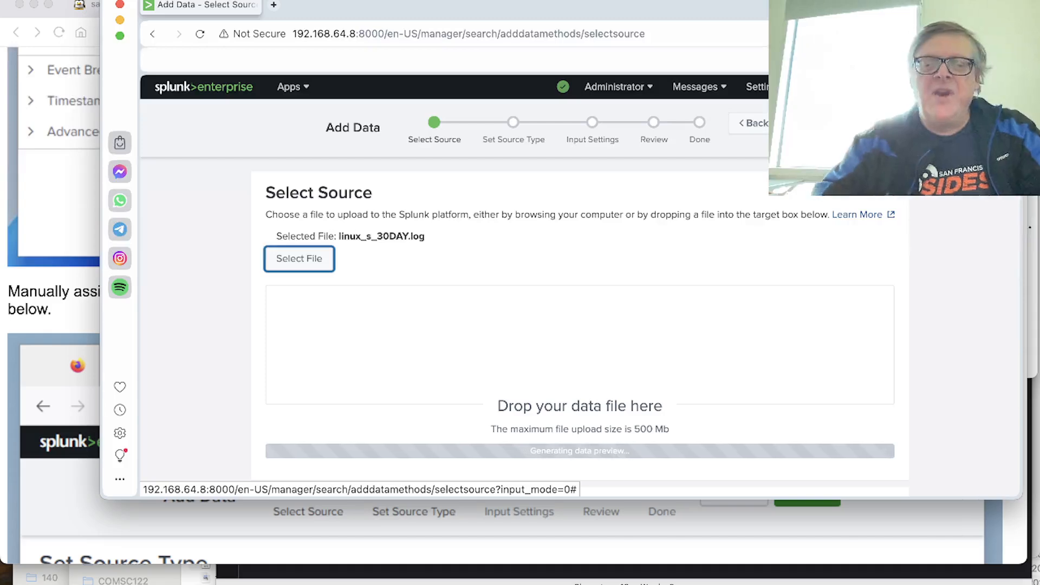
{"action": "key", "text": "super+Tab"}
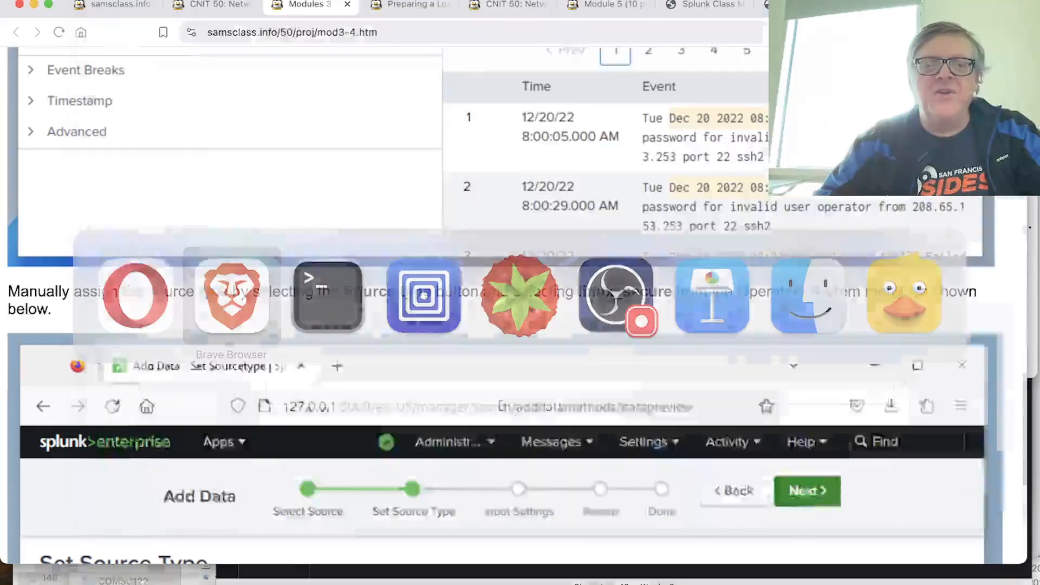
{"action": "key", "text": "super+shift+Tab"}
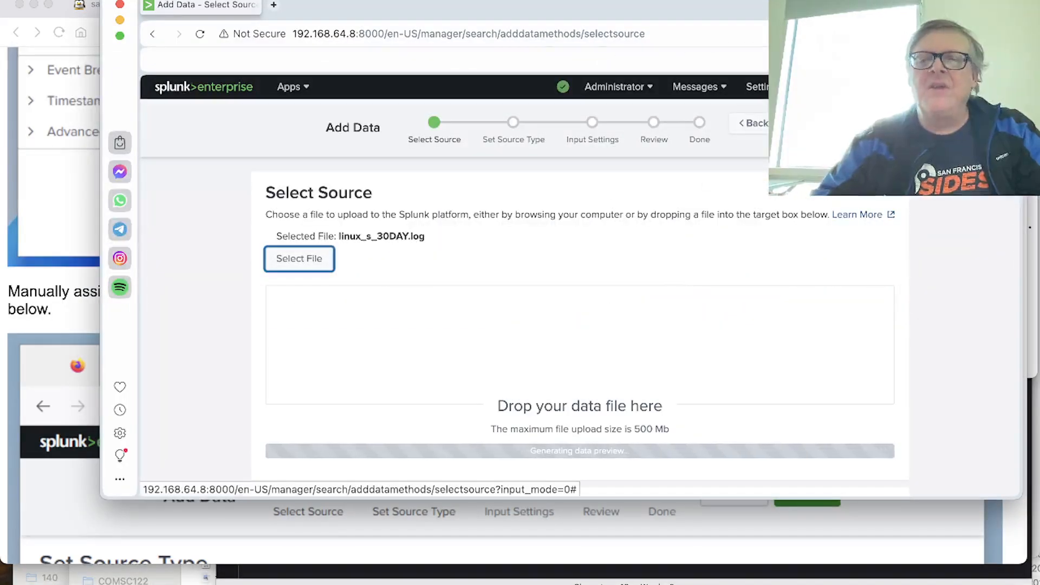
{"action": "key", "text": "super+Tab"}
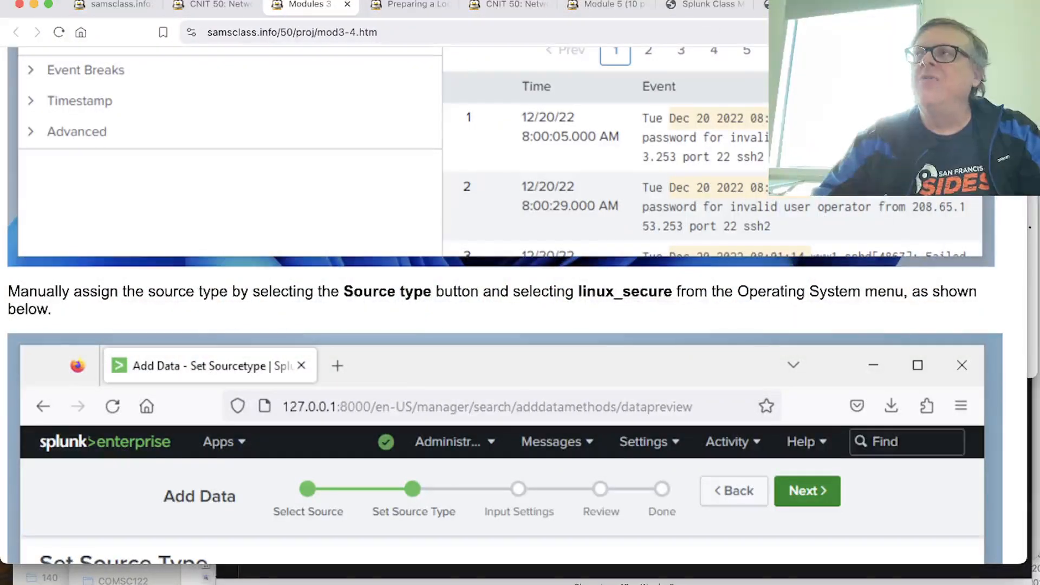
{"action": "key", "text": "super+t"}
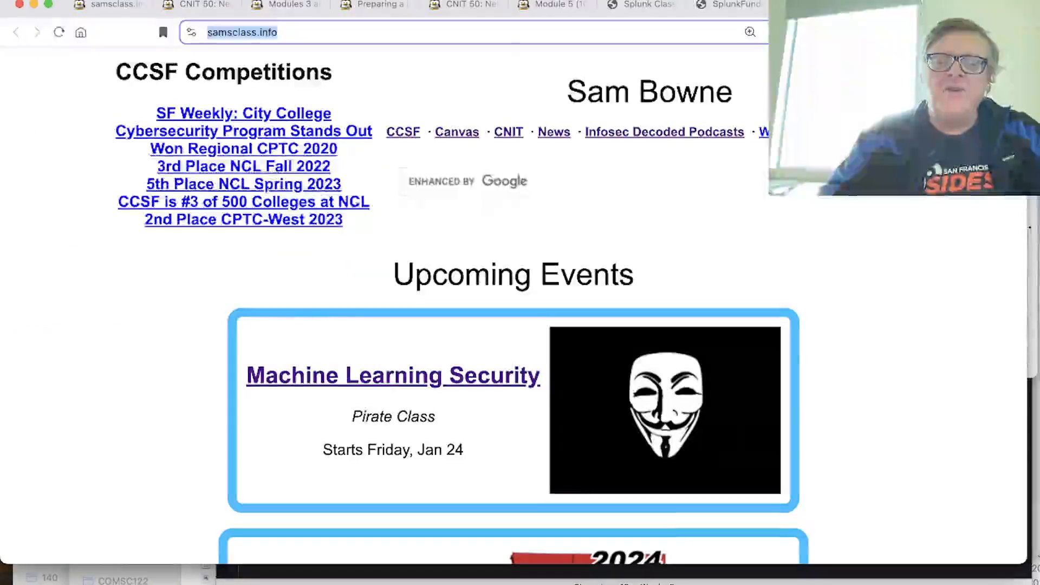
{"action": "key", "text": "super+Tab"}
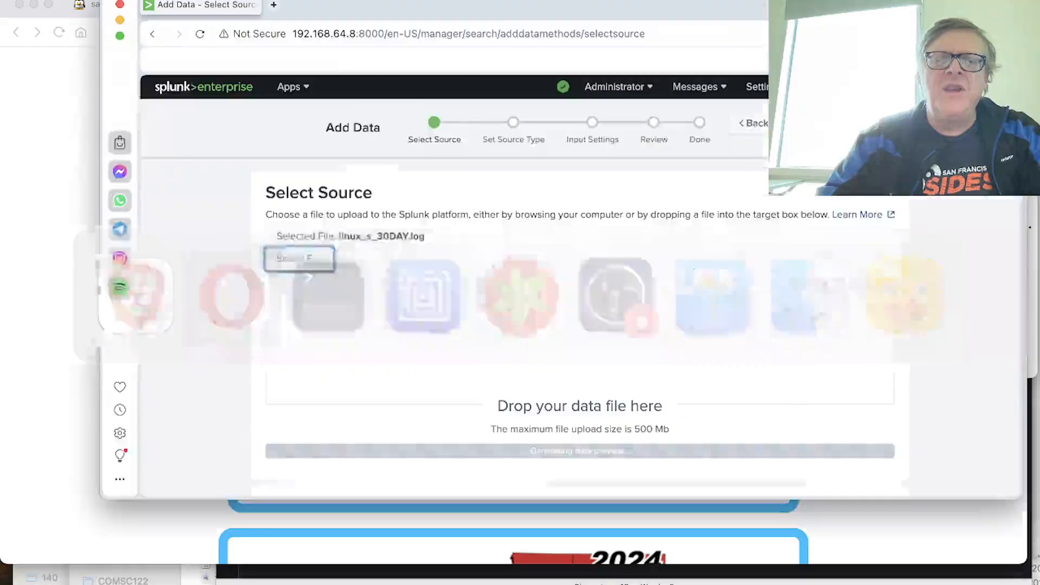
Step: Go to console.cloud.google.com in a new browser tab
{"action": "left_click", "coordinate": [274, 5]}
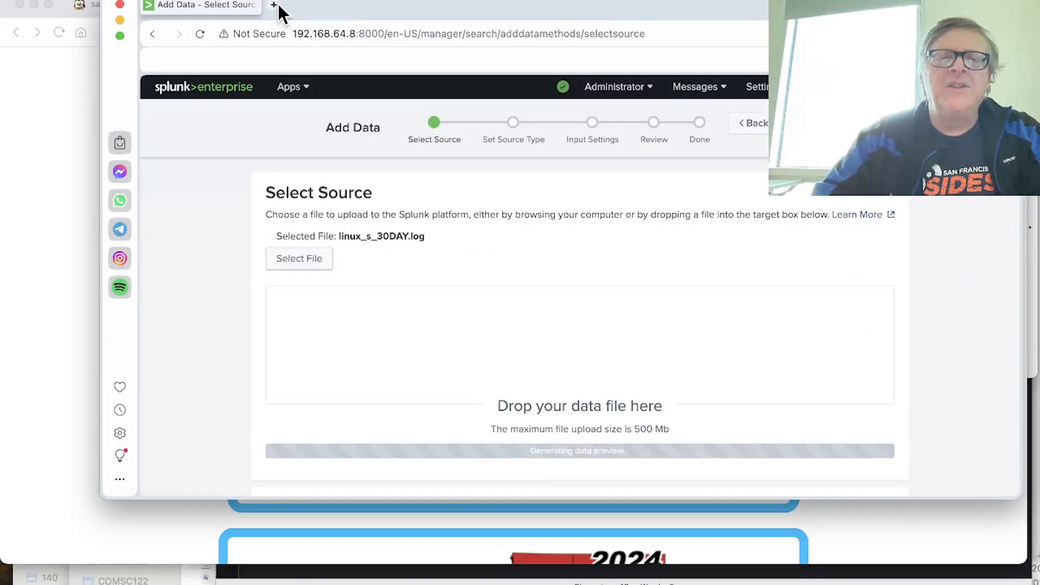
{"action": "type", "text": "consle"}
{"action": "key", "text": "BackSpace"}
{"action": "key", "text": "BackSpace"}
{"action": "key", "text": "BackSpace"}
{"action": "key", "text": "BackSpace"}
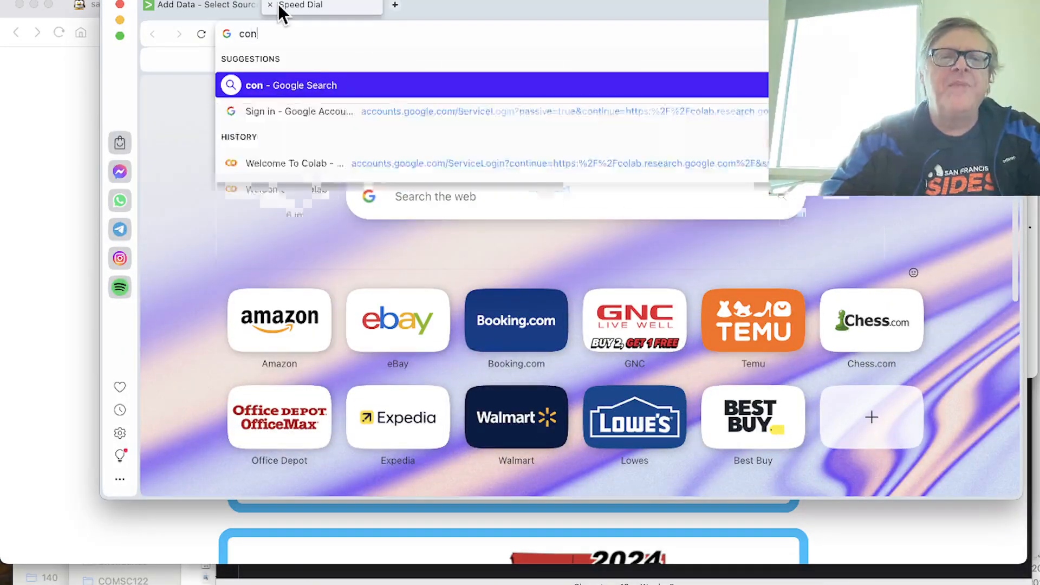
{"action": "type", "text": "s"}
{"action": "key", "text": "BackSpace"}
{"action": "type", "text": "ns"}
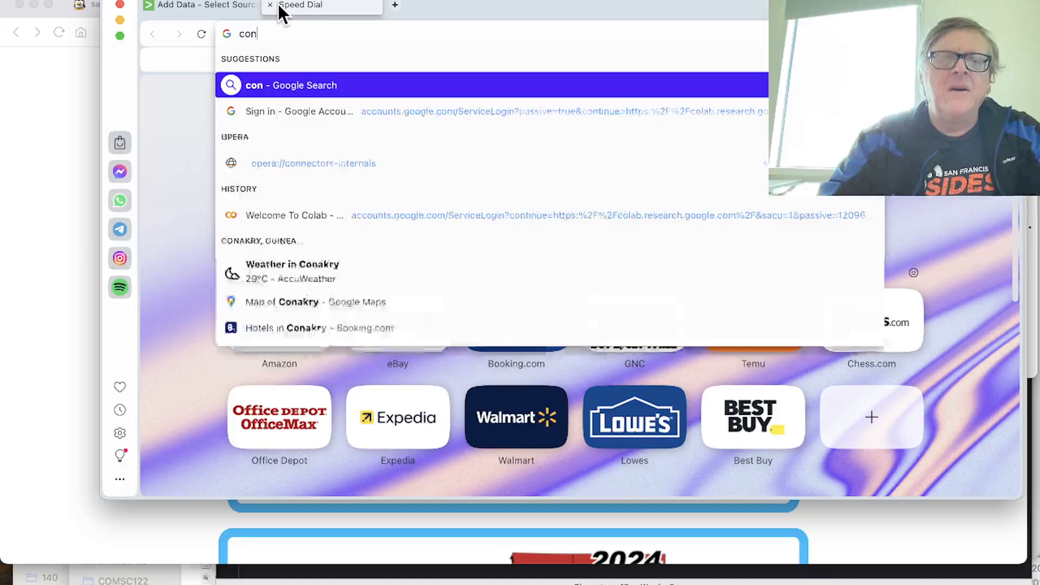
{"action": "type", "text": "ol"}
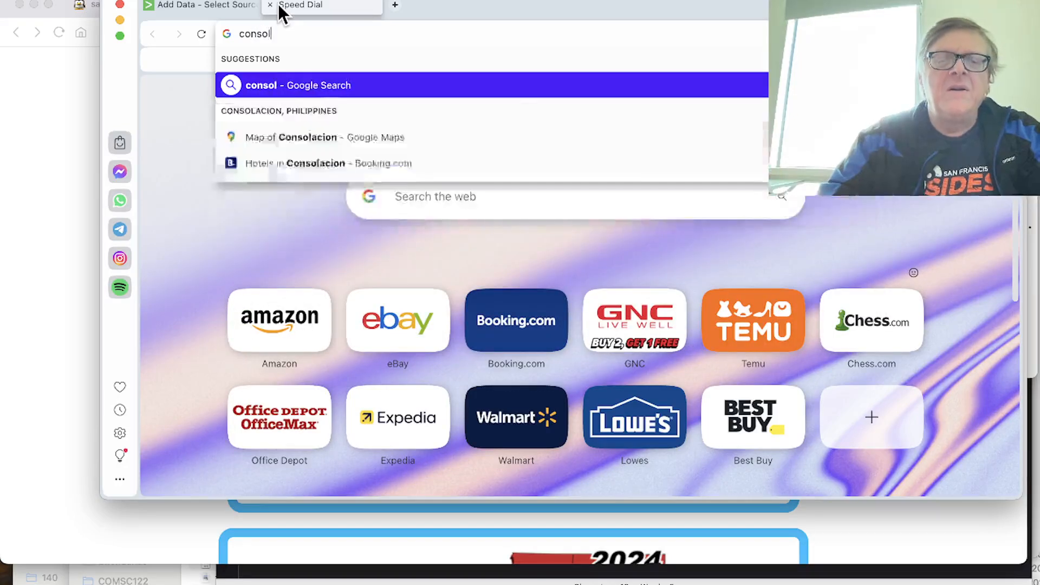
{"action": "type", "text": "e.cloud"}
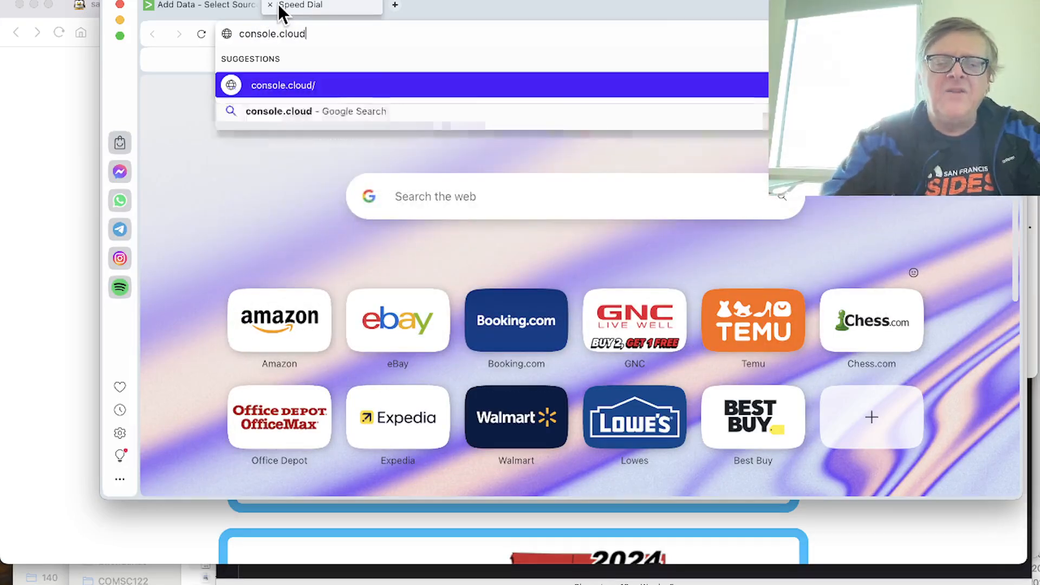
{"action": "type", "text": "google.com"}
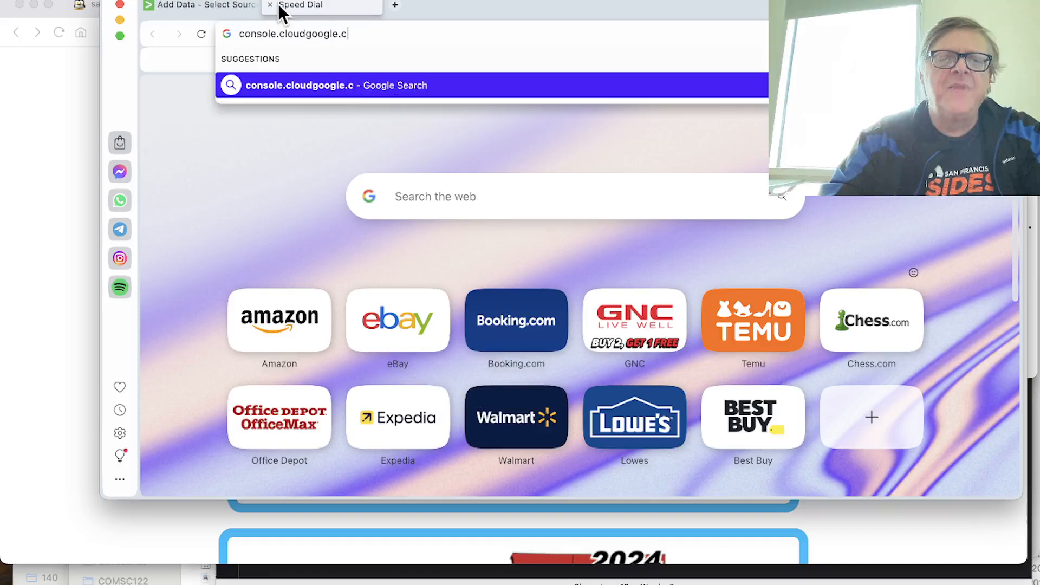
{"action": "key", "text": "Left"}
{"action": "key", "text": "Left"}
{"action": "key", "text": "Left"}
{"action": "key", "text": "Left"}
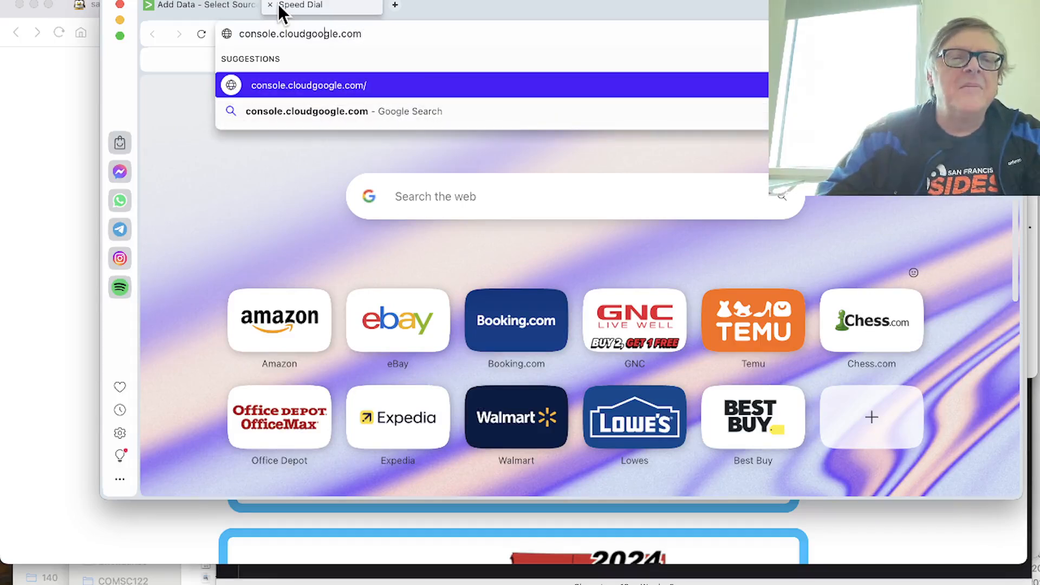
{"action": "type", "text": "."}
{"action": "key", "text": "Return"}
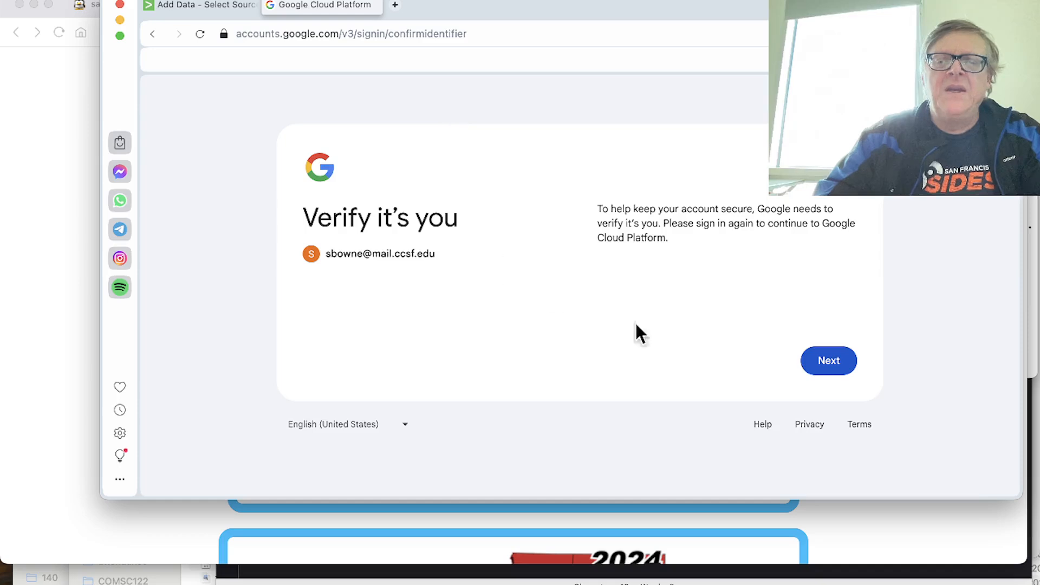
Step: Leave the suggested account's password prompt and enter the Gmail account's email address to sign in to Google Cloud
{"action": "left_click", "coordinate": [815, 362]}
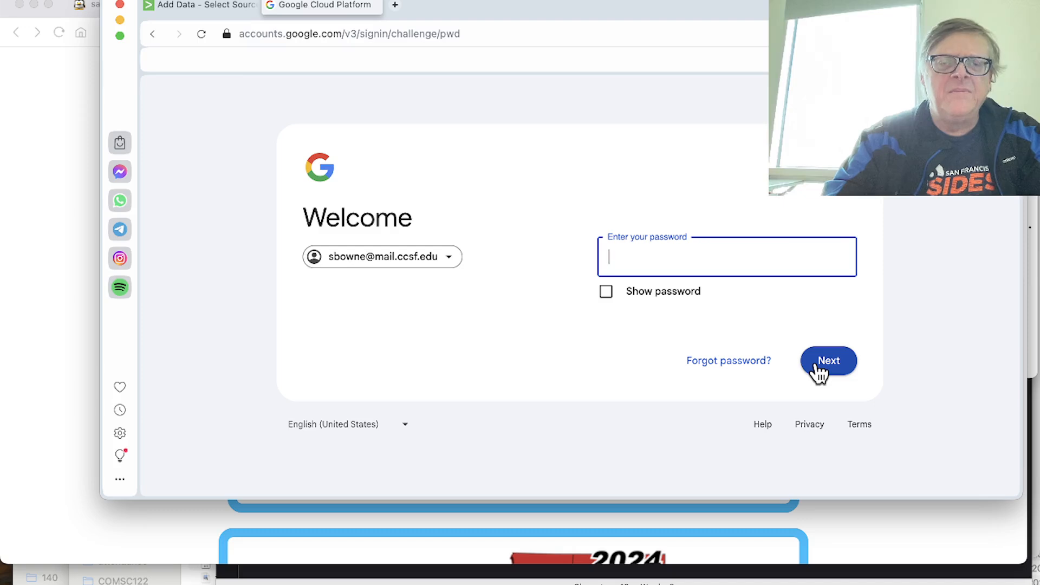
{"action": "type", "text": "•"}
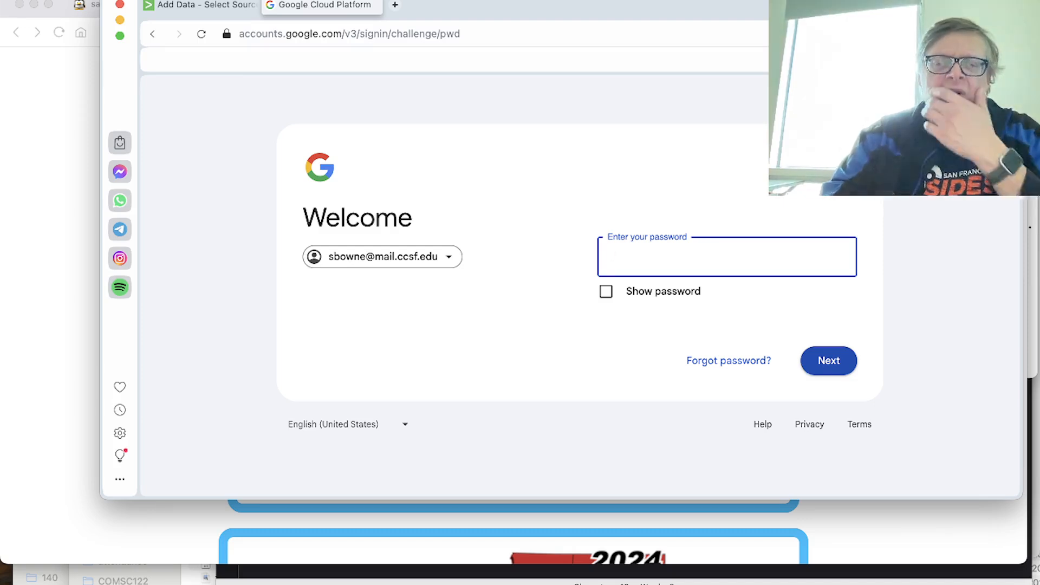
{"action": "left_click", "coordinate": [447, 257]}
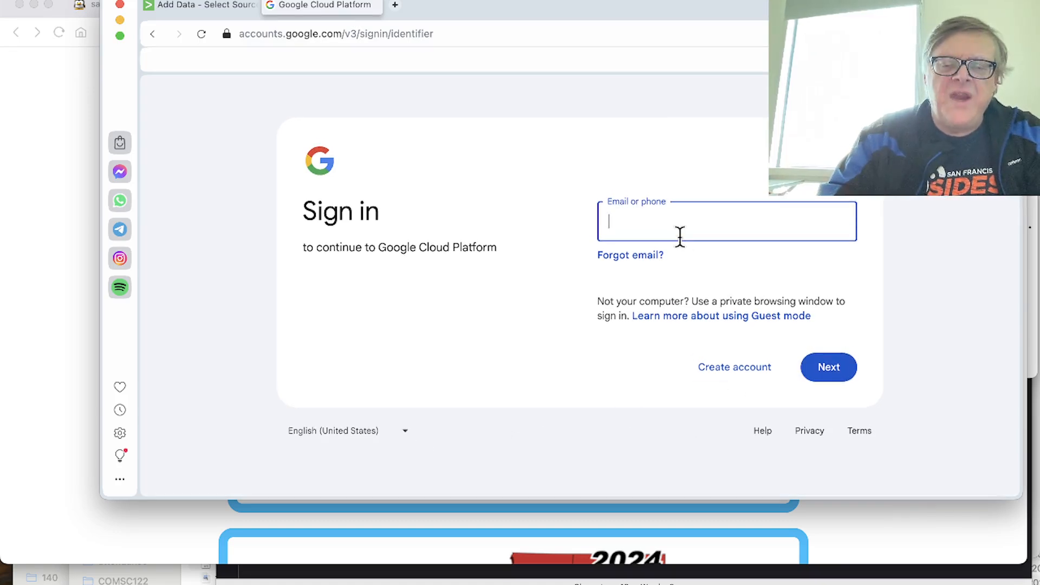
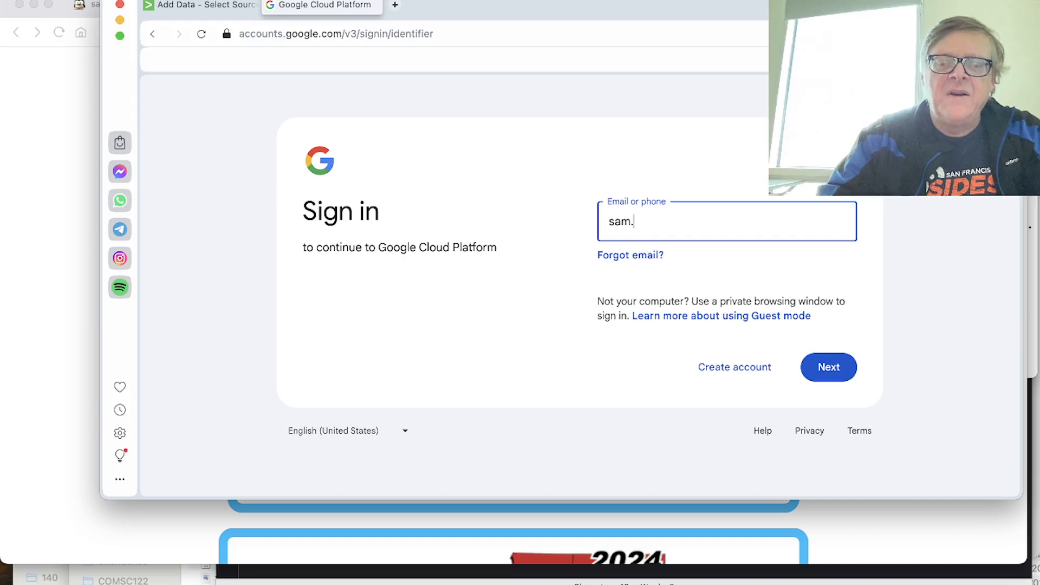
{"action": "left_click", "coordinate": [816, 368]}
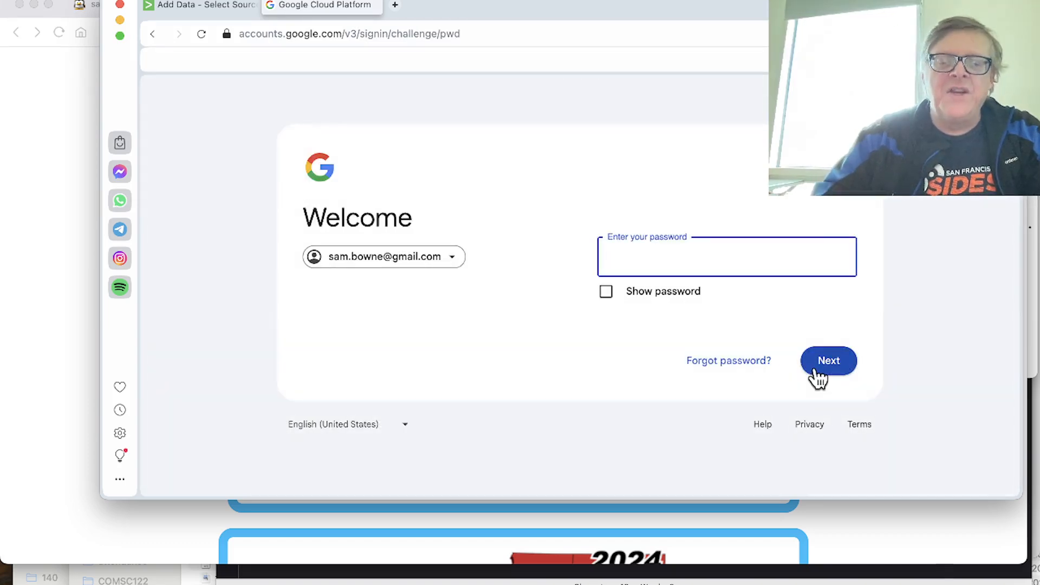
Step: Try to sign in with the Gmail account's password
{"action": "type", "text": "••••••••"}
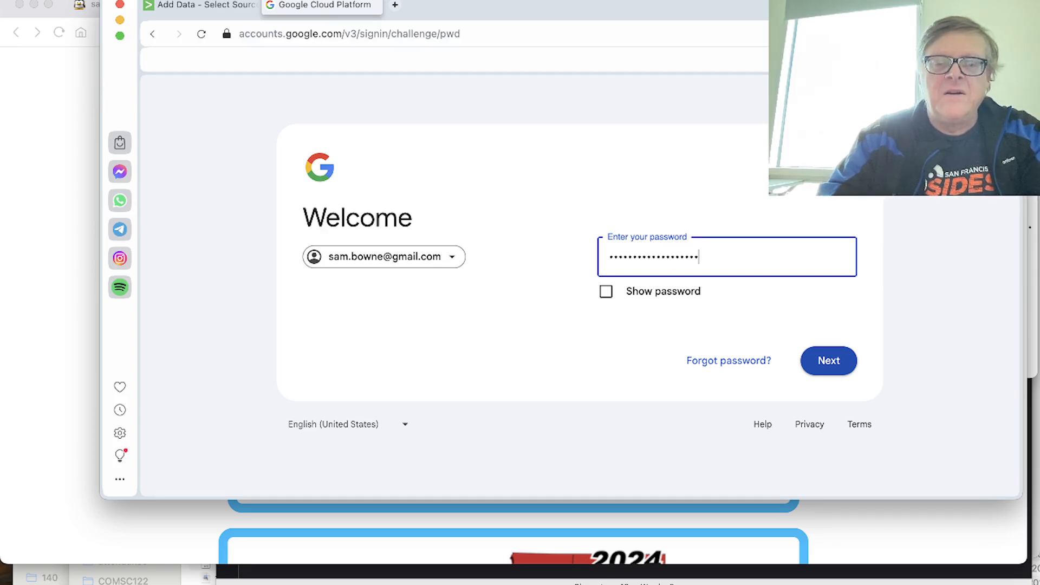
{"action": "type", "text": "••"}
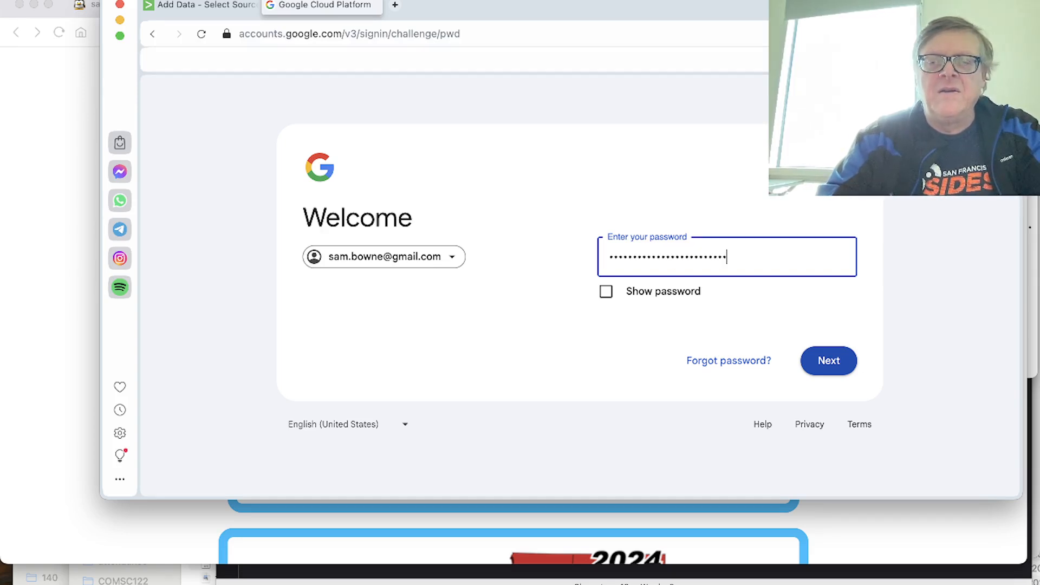
{"action": "key", "text": "Return"}
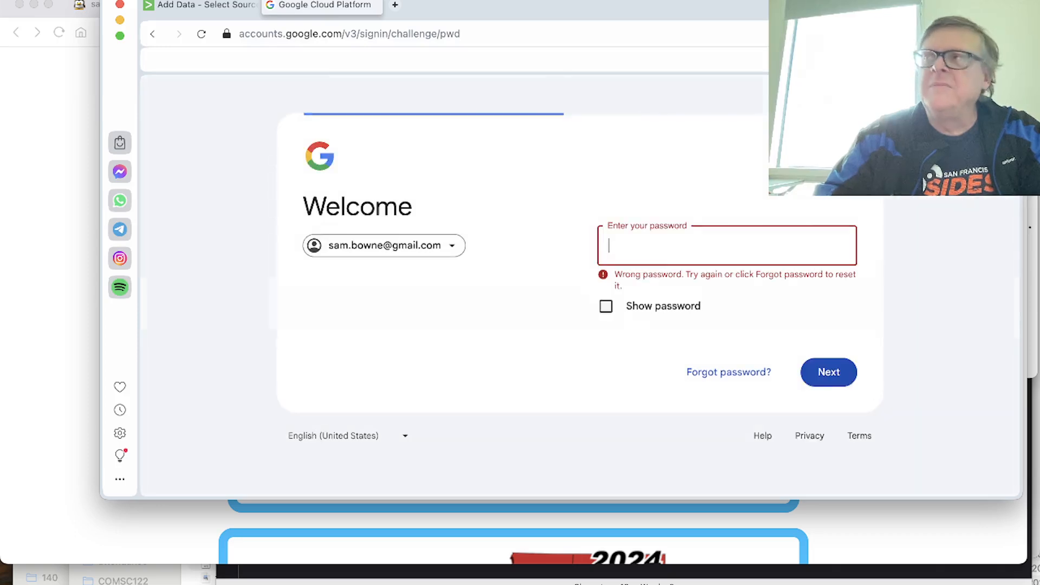
Step: Complete the Google sign-in by re-entering the account password, cancelling the passkey creation and saving the existing recovery information
{"action": "type", "text": "••"}
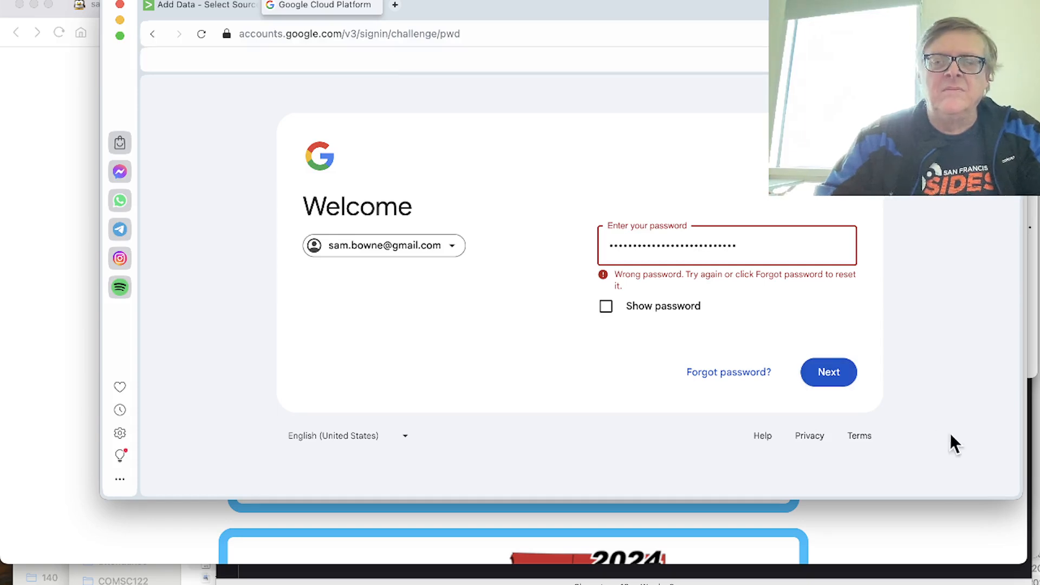
{"action": "left_click", "coordinate": [840, 380]}
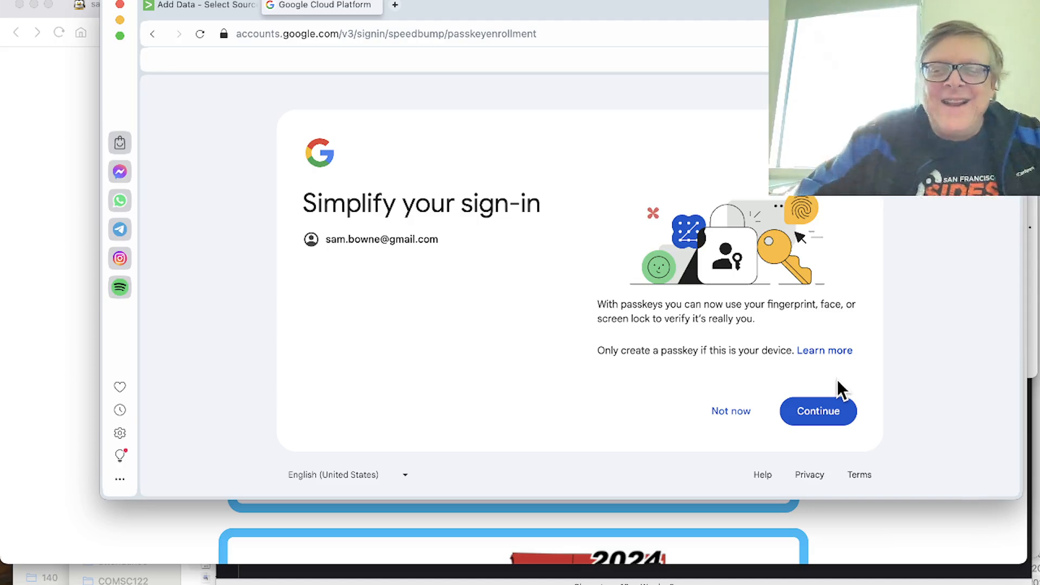
{"action": "left_click", "coordinate": [820, 413]}
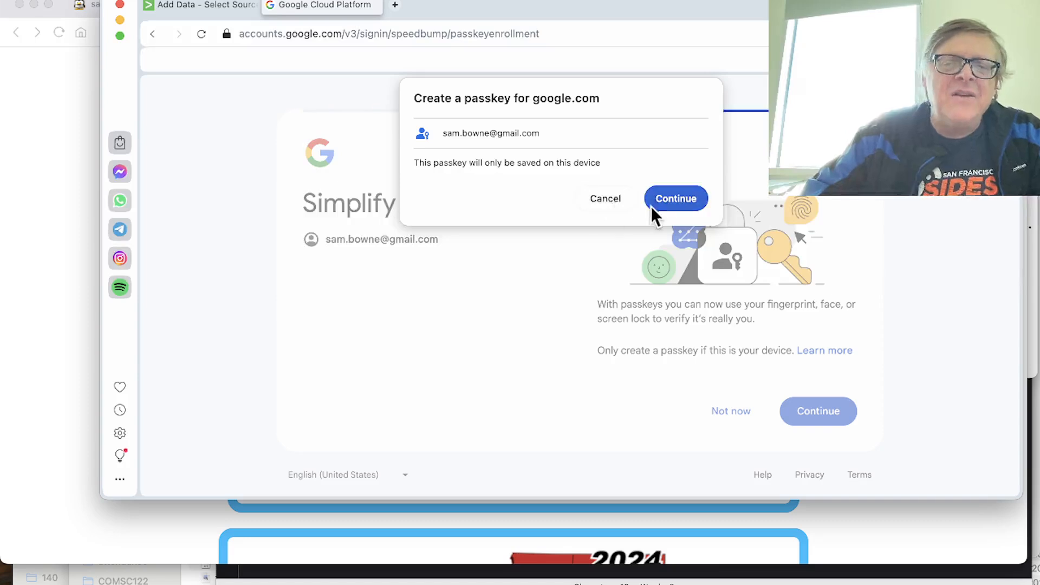
{"action": "left_click", "coordinate": [603, 199]}
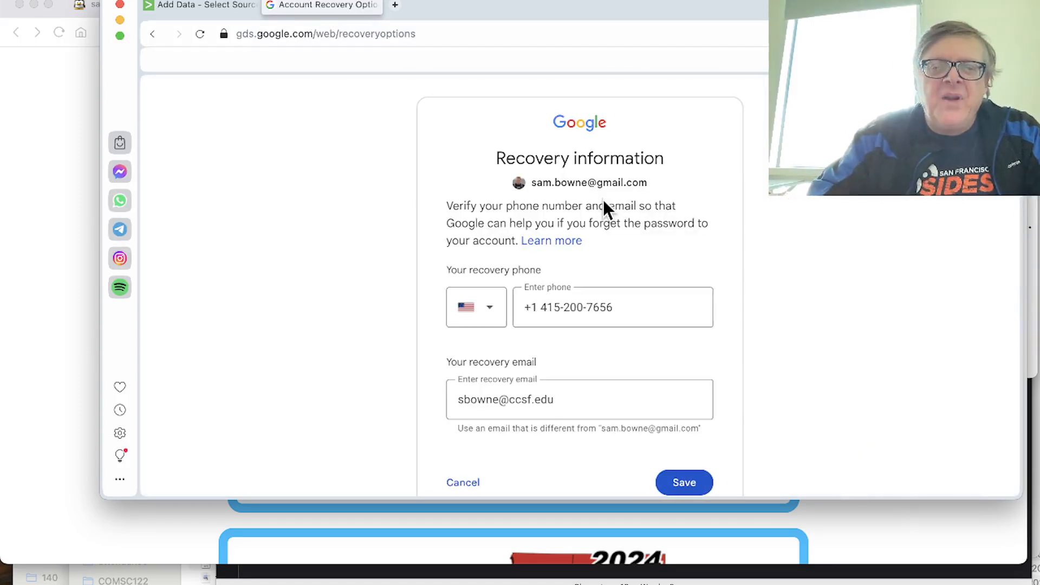
{"action": "left_click", "coordinate": [686, 483]}
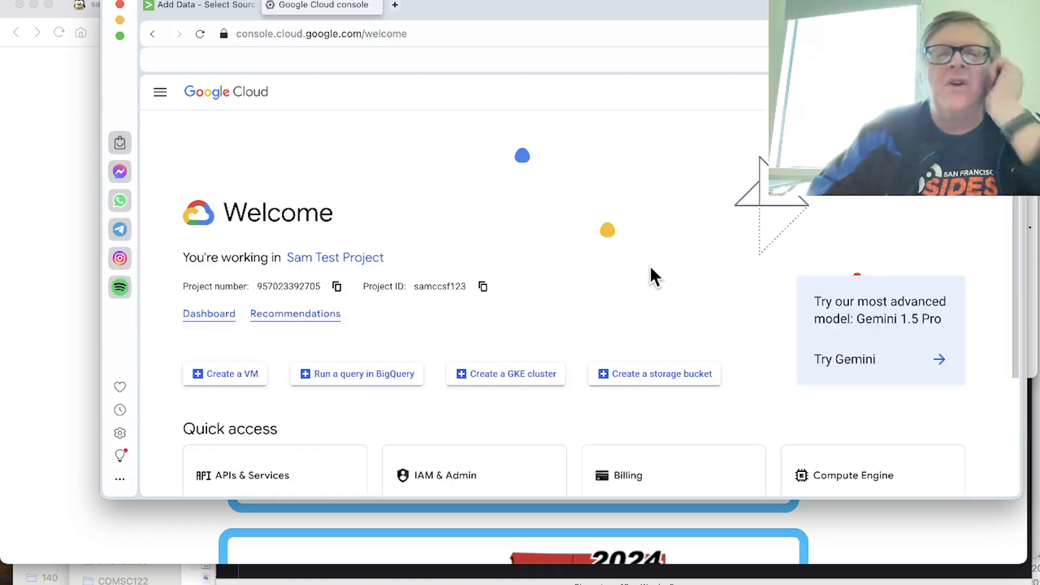
Step: Open the Compute Engine VM instances page in Google Cloud
{"action": "scroll", "coordinate": [652, 268], "scroll_direction": "up", "scroll_amount": 5}
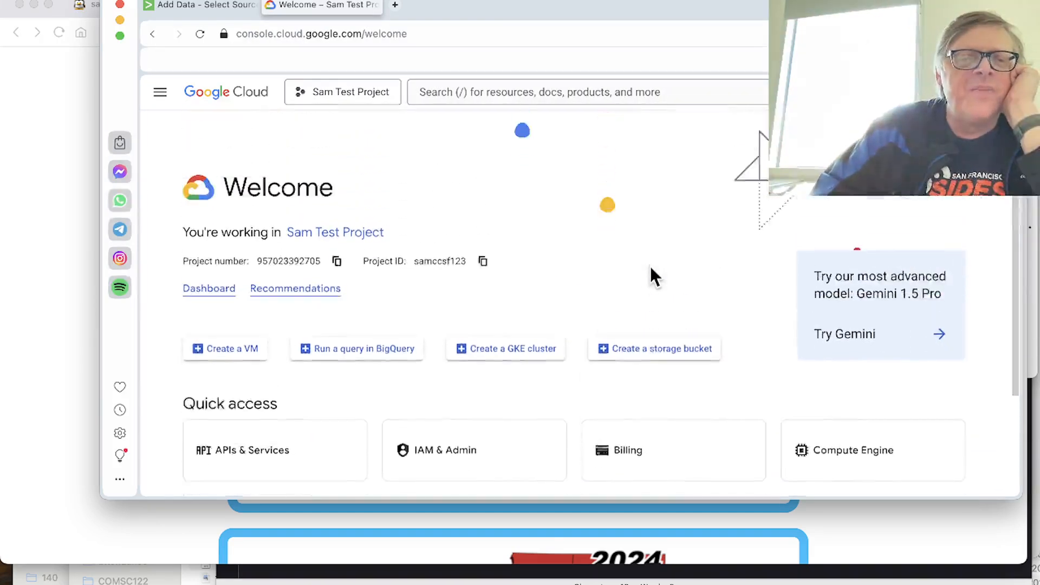
{"action": "scroll", "coordinate": [652, 268], "scroll_direction": "down", "scroll_amount": 7}
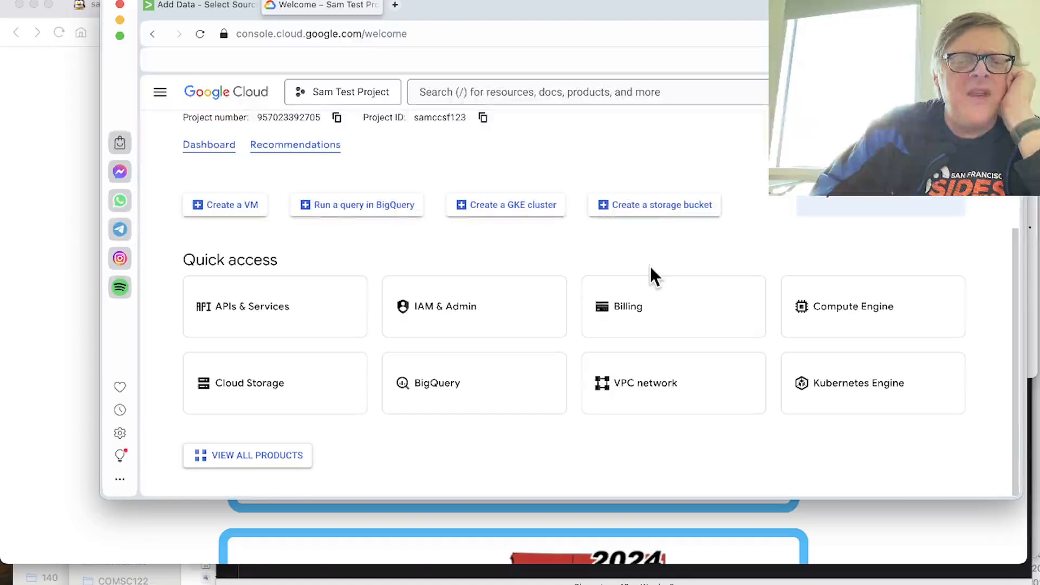
{"action": "scroll", "coordinate": [424, 285], "scroll_direction": "up", "scroll_amount": 3}
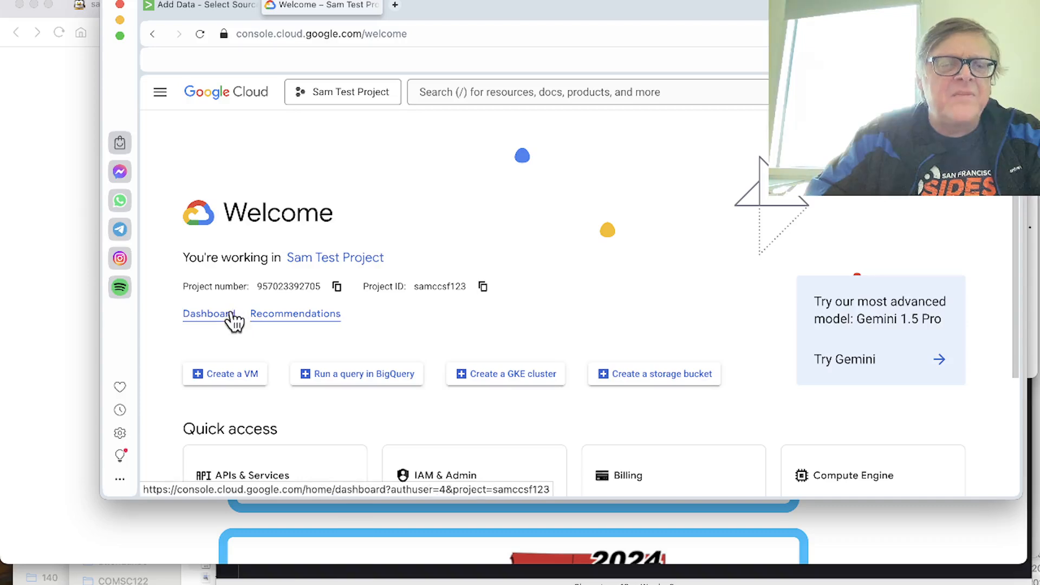
{"action": "left_click", "coordinate": [159, 93]}
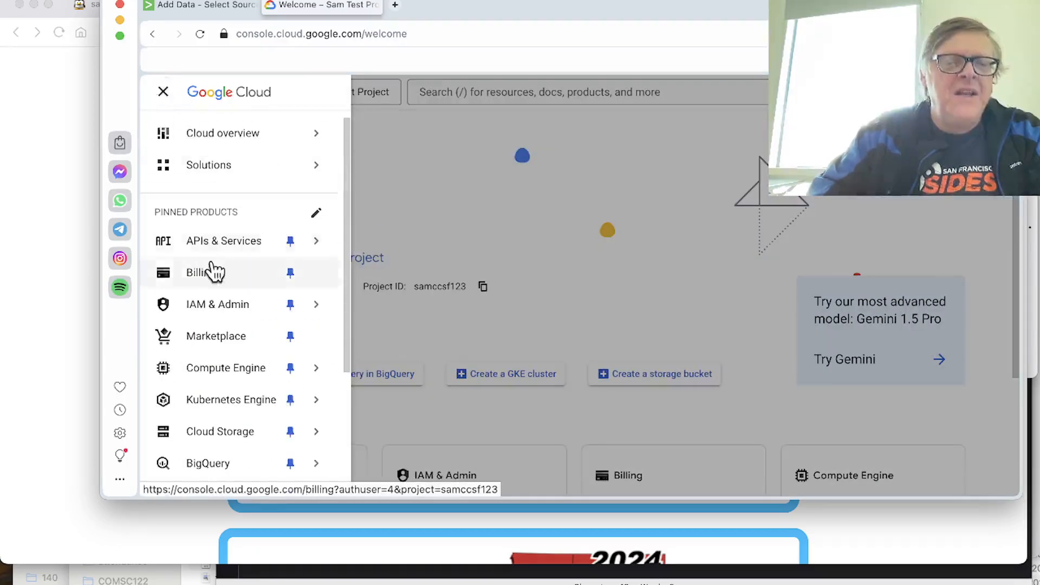
{"action": "scroll", "coordinate": [212, 271], "scroll_direction": "down", "scroll_amount": 2}
{"action": "mouse_move", "coordinate": [217, 286]}
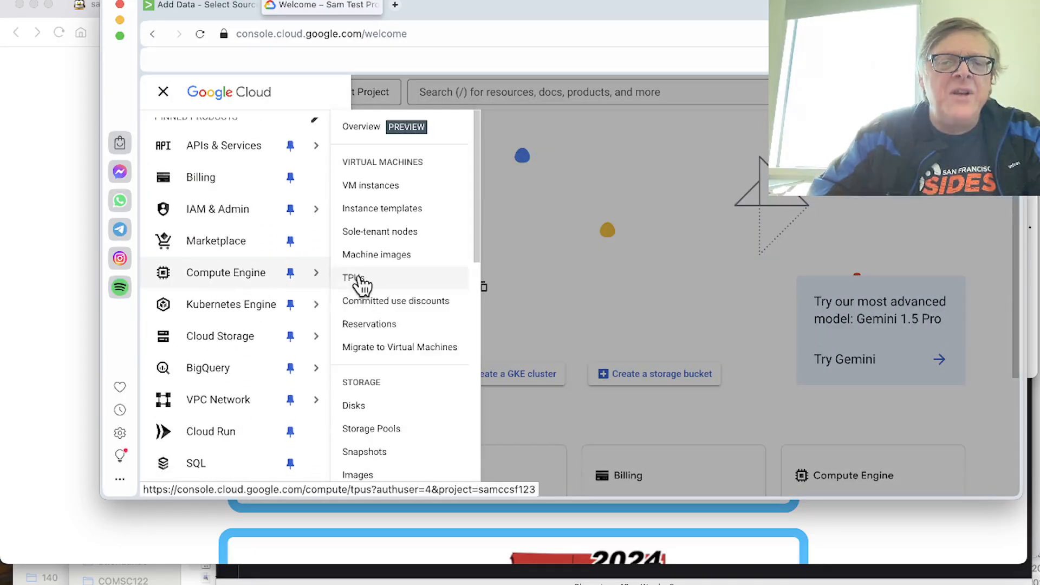
{"action": "left_click", "coordinate": [382, 186]}
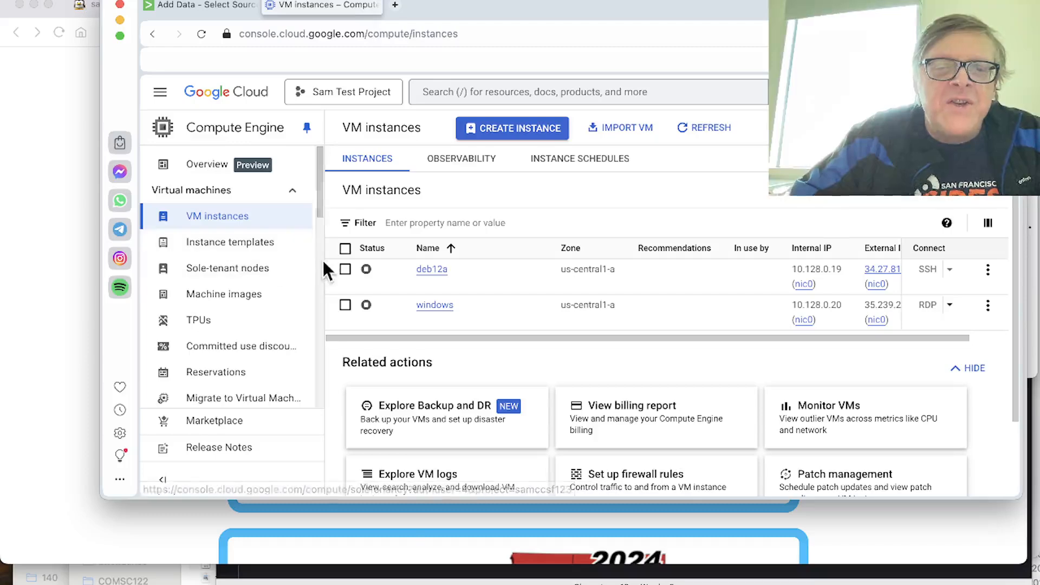
Step: Start the deb12a virtual machine and confirm the start
{"action": "left_click", "coordinate": [345, 269]}
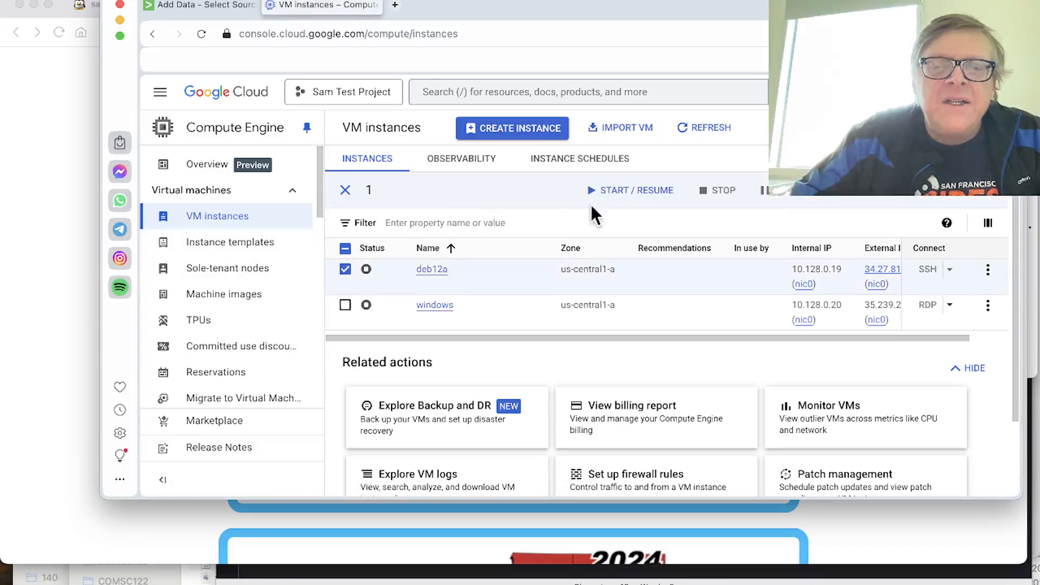
{"action": "left_click", "coordinate": [595, 195]}
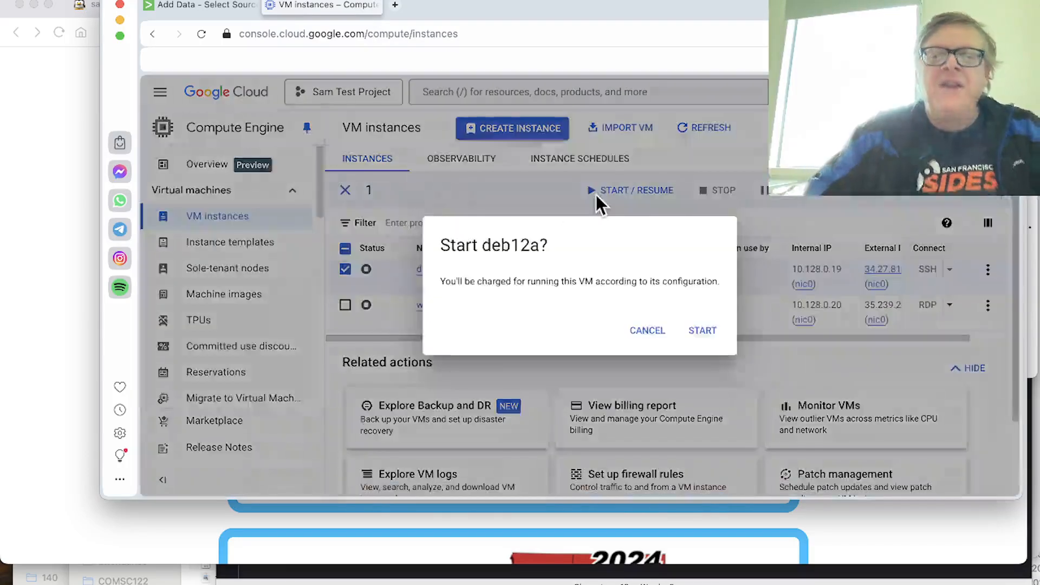
{"action": "left_click", "coordinate": [699, 331]}
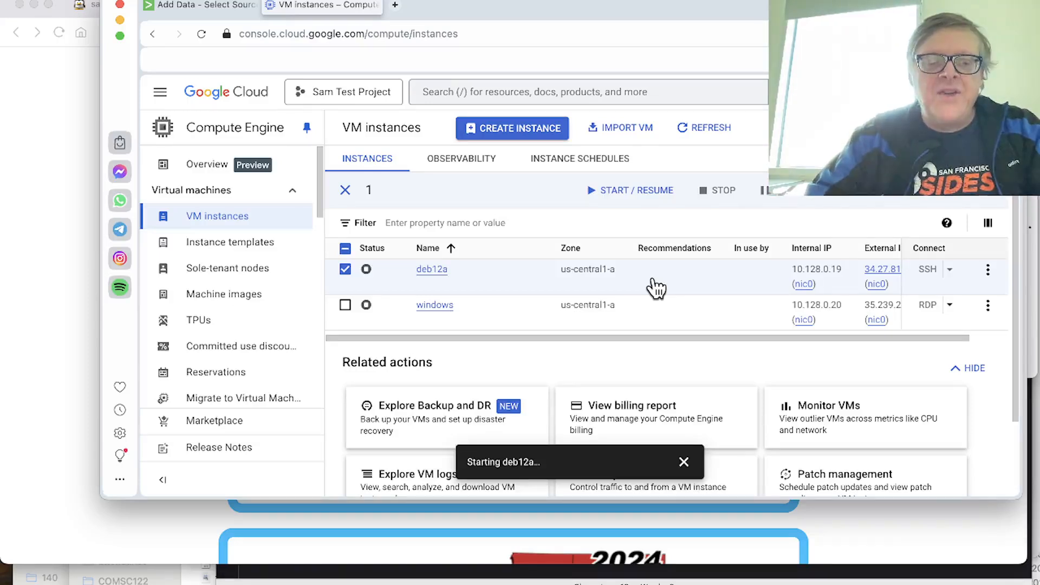
Step: Return to Splunk and advance linux_s_30DAY.log to Set Source Type, and check its source type in the Modules 3 and 4 instructions in Brave
{"action": "left_click", "coordinate": [190, 6]}
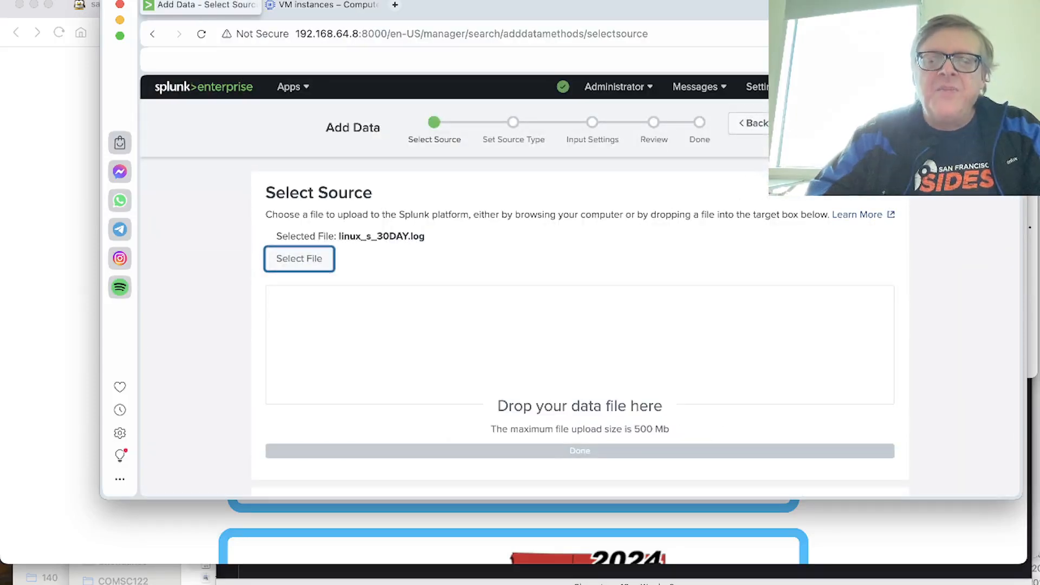
{"action": "left_click", "coordinate": [803, 123]}
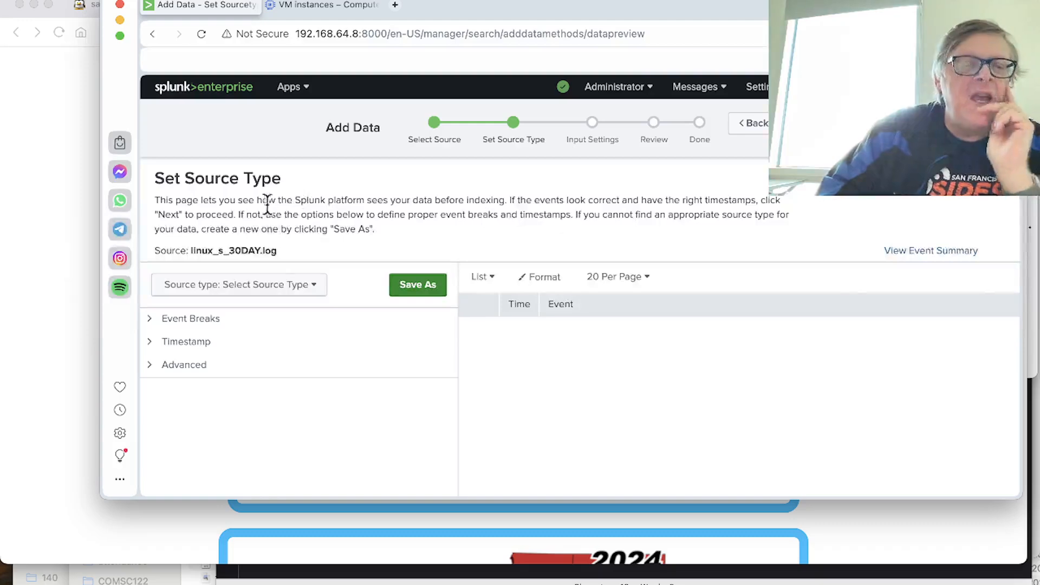
{"action": "key", "text": "super+Tab"}
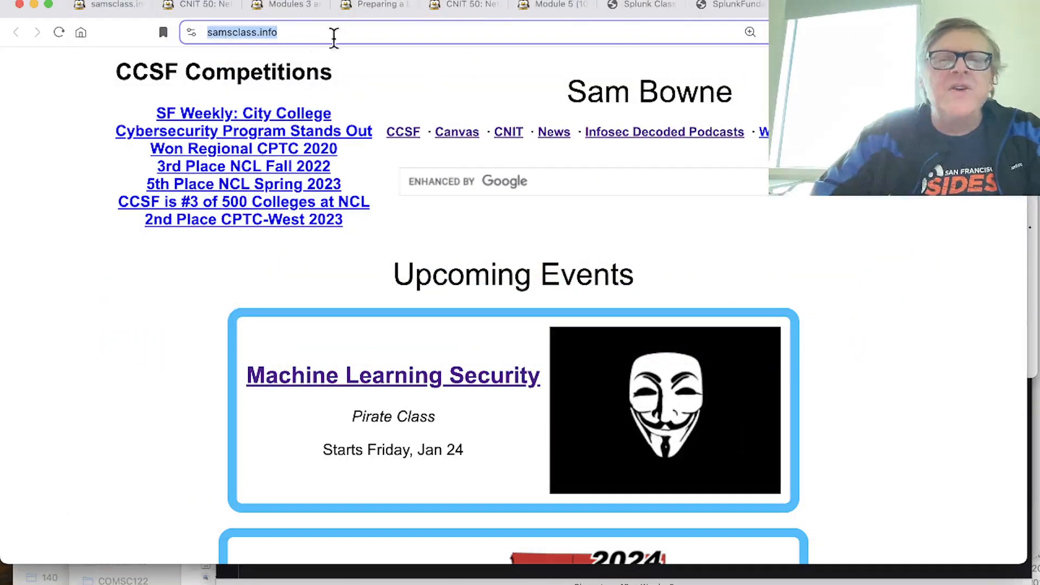
{"action": "left_click", "coordinate": [282, 6]}
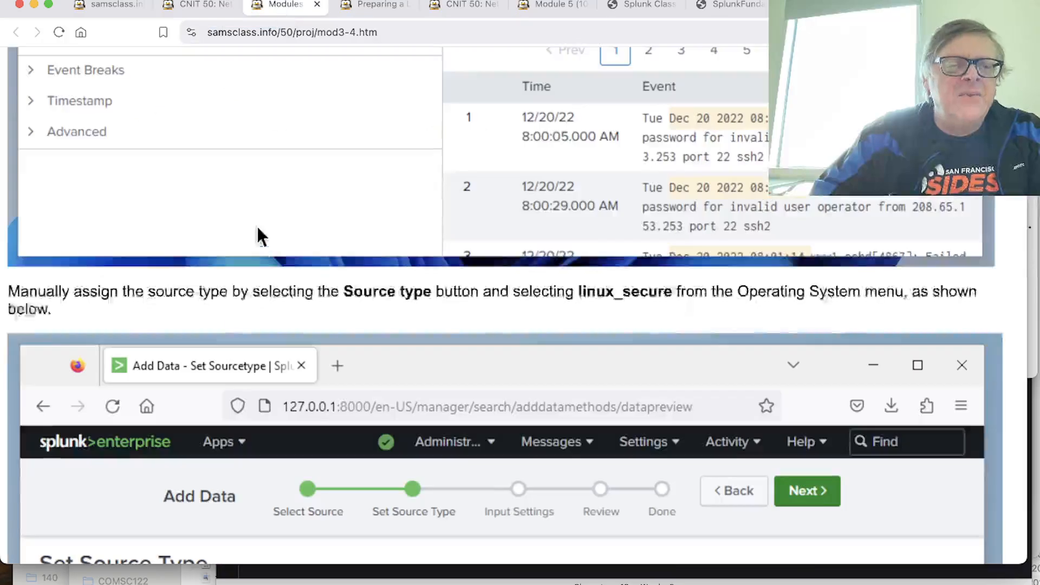
Step: Switch back to Opera and assign linux_s_30DAY.log the linux_secure source type from the Operating System category
{"action": "key", "text": "super+Tab"}
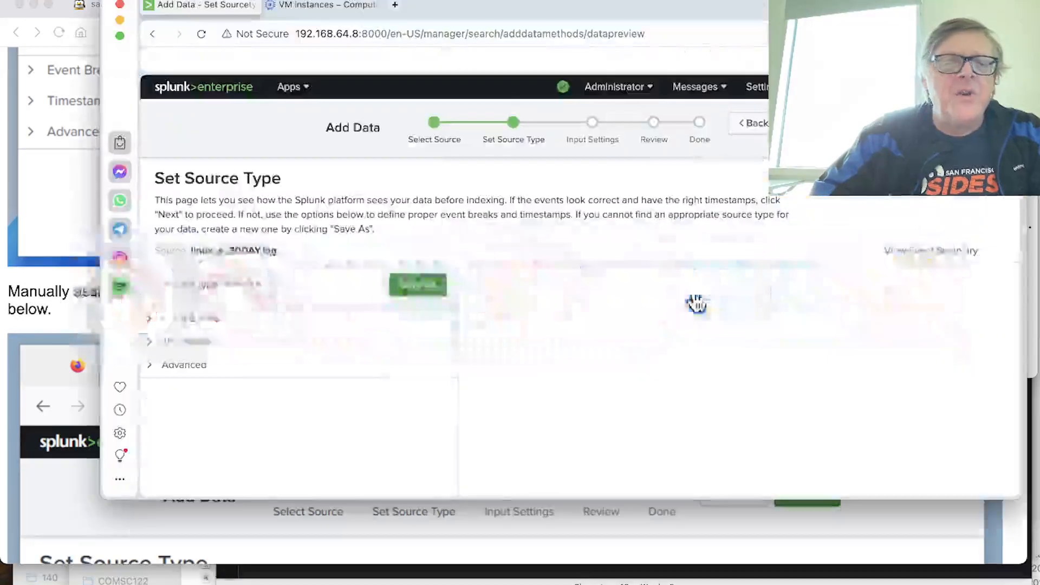
{"action": "left_click", "coordinate": [258, 291]}
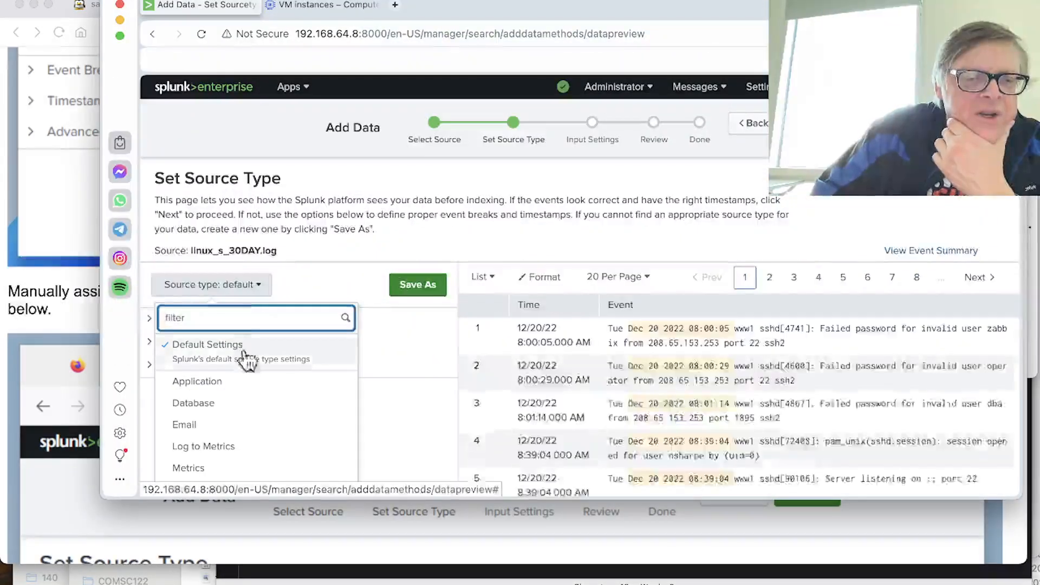
{"action": "mouse_move", "coordinate": [248, 420]}
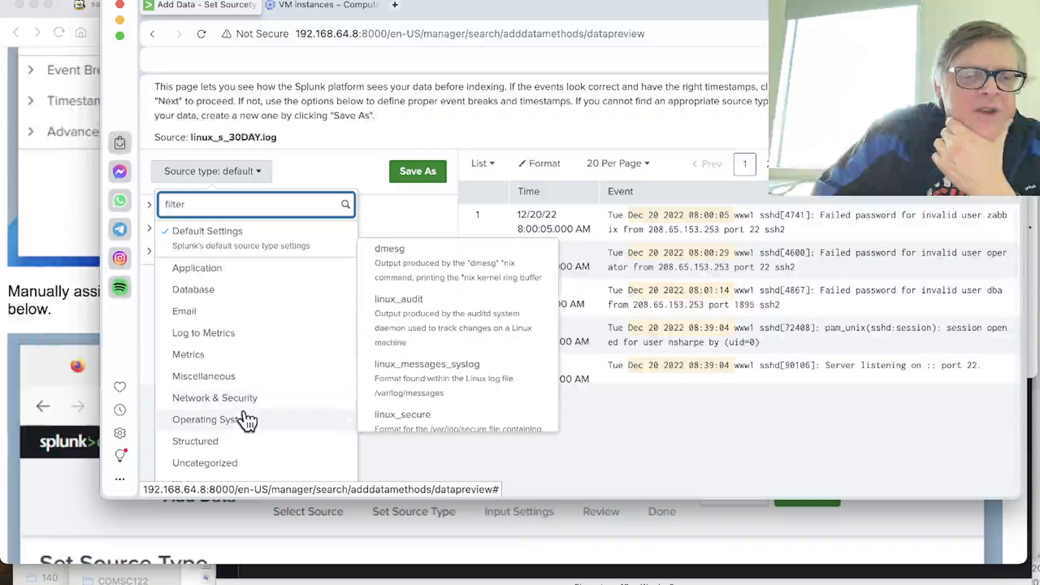
{"action": "scroll", "coordinate": [464, 399], "scroll_direction": "down", "scroll_amount": 1}
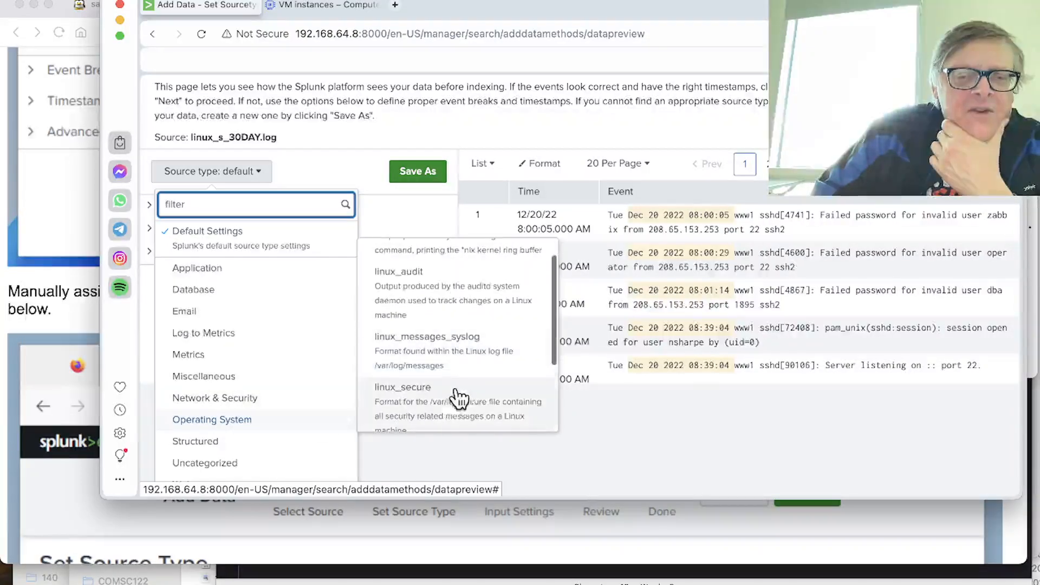
{"action": "left_click", "coordinate": [450, 389]}
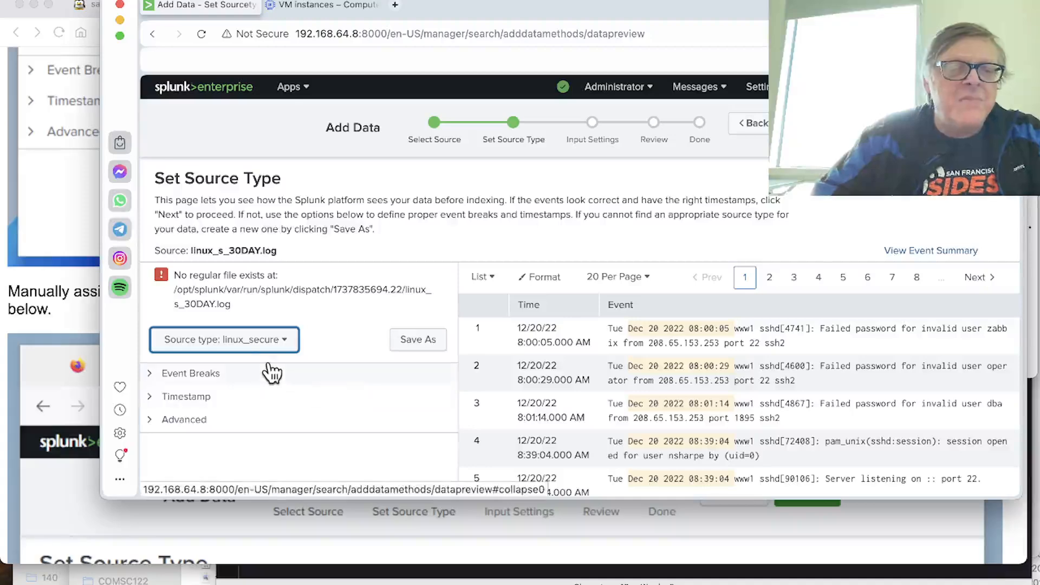
Step: Select the web_server host value in the Brave instructions and switch back to Opera to advance the Splunk upload to Input Settings
{"action": "key", "text": "super+Tab"}
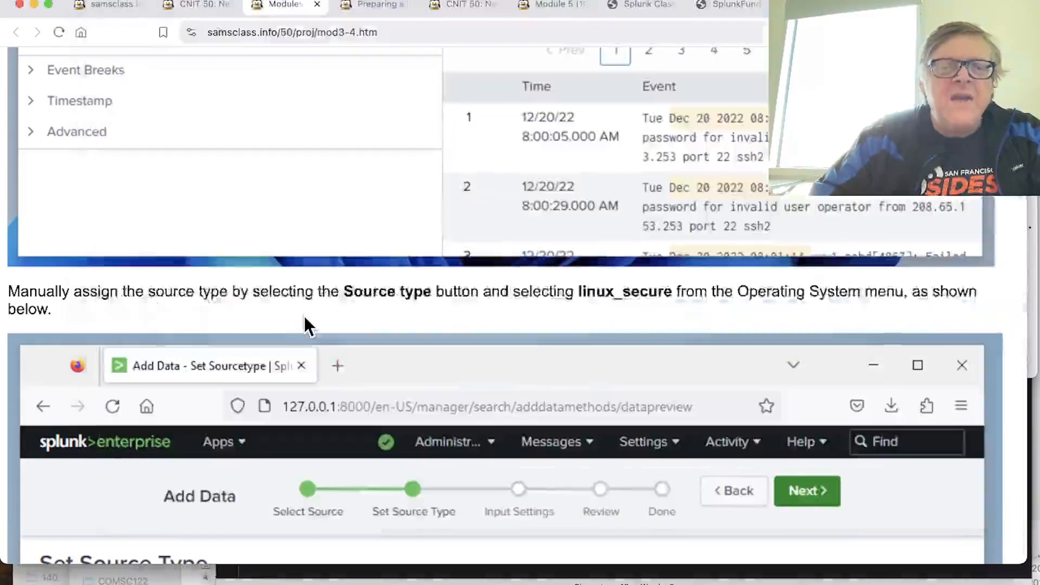
{"action": "scroll", "coordinate": [303, 317], "scroll_direction": "down", "scroll_amount": 5}
{"action": "scroll", "coordinate": [304, 316], "scroll_direction": "down", "scroll_amount": 5}
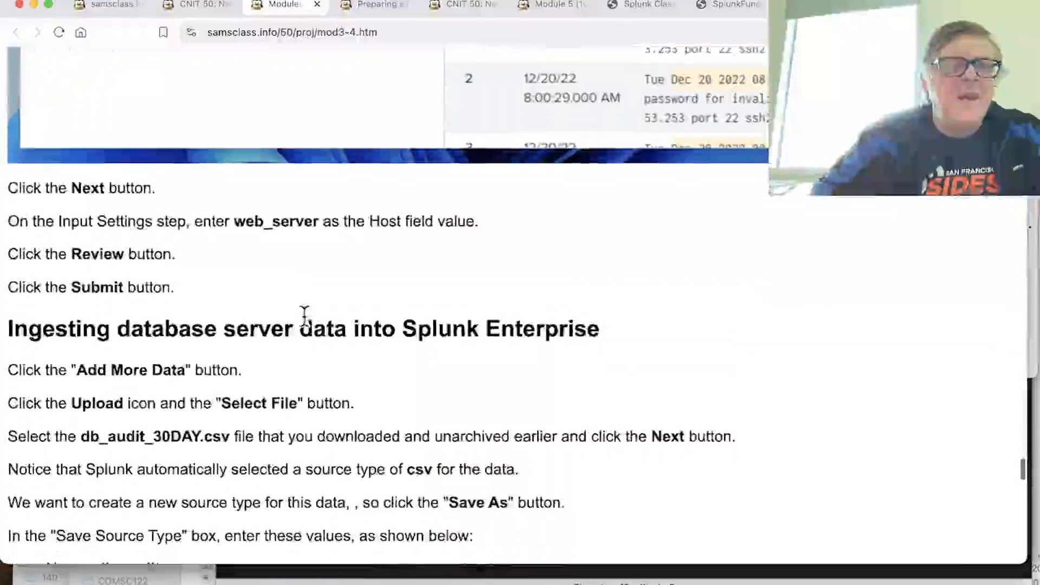
{"action": "double_click", "coordinate": [248, 223]}
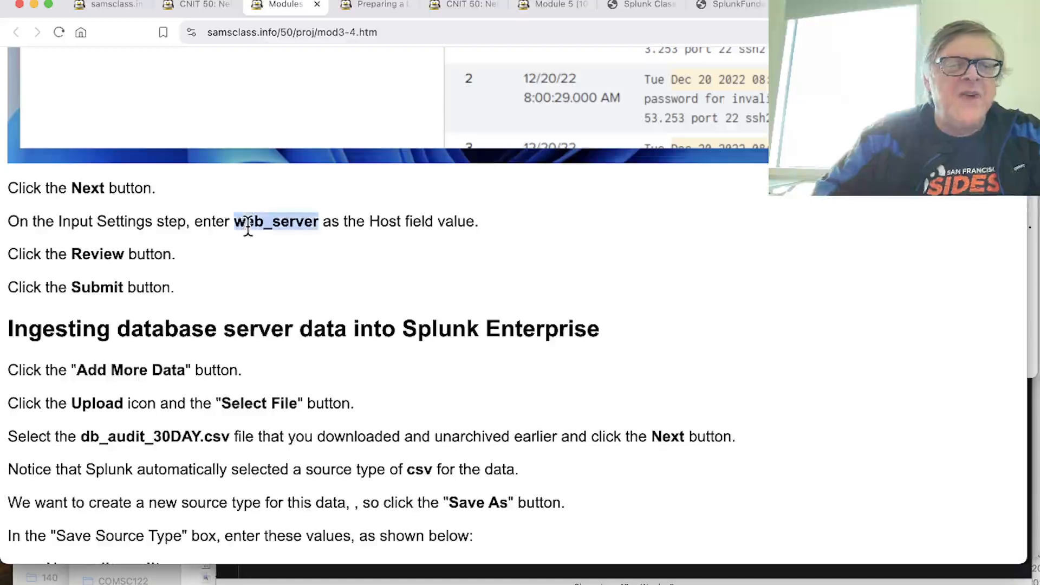
{"action": "key", "text": "super+Tab"}
{"action": "left_click", "coordinate": [795, 123]}
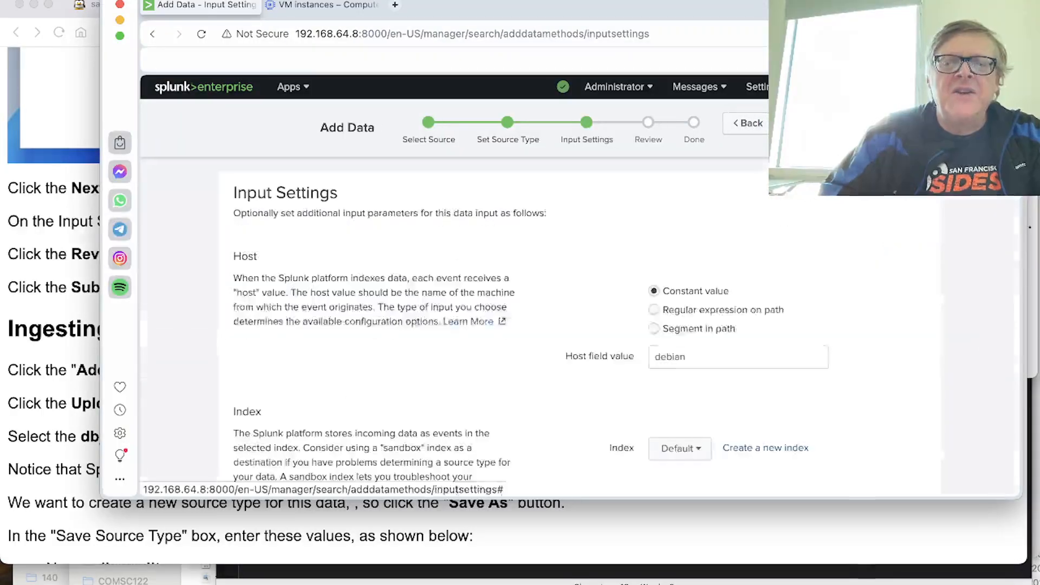
Step: Set the Host field value to web_server for linux_s_30DAY.log, then review and submit the upload
{"action": "scroll", "coordinate": [710, 282], "scroll_direction": "down", "scroll_amount": 2}
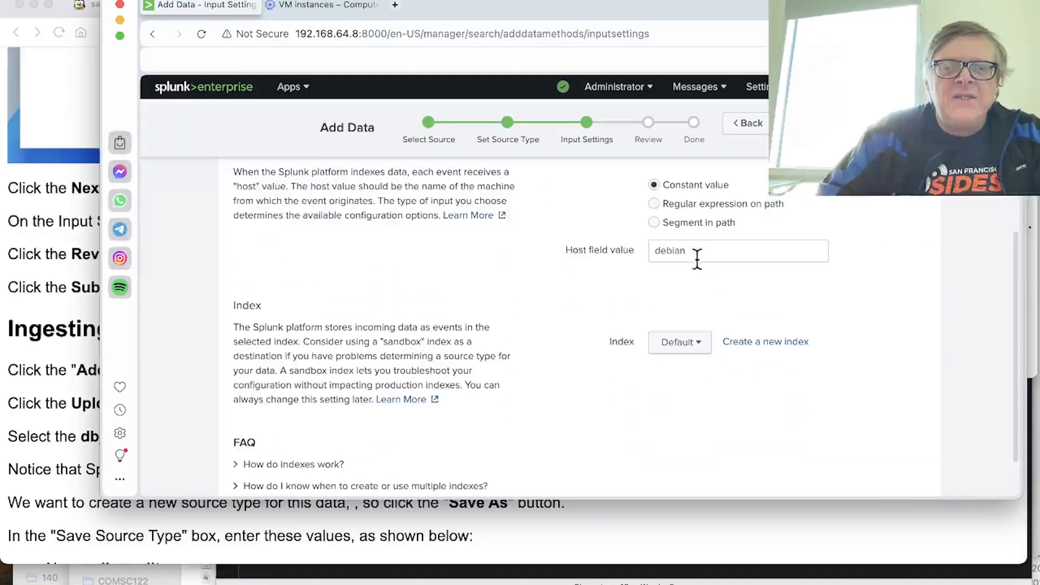
{"action": "double_click", "coordinate": [675, 251]}
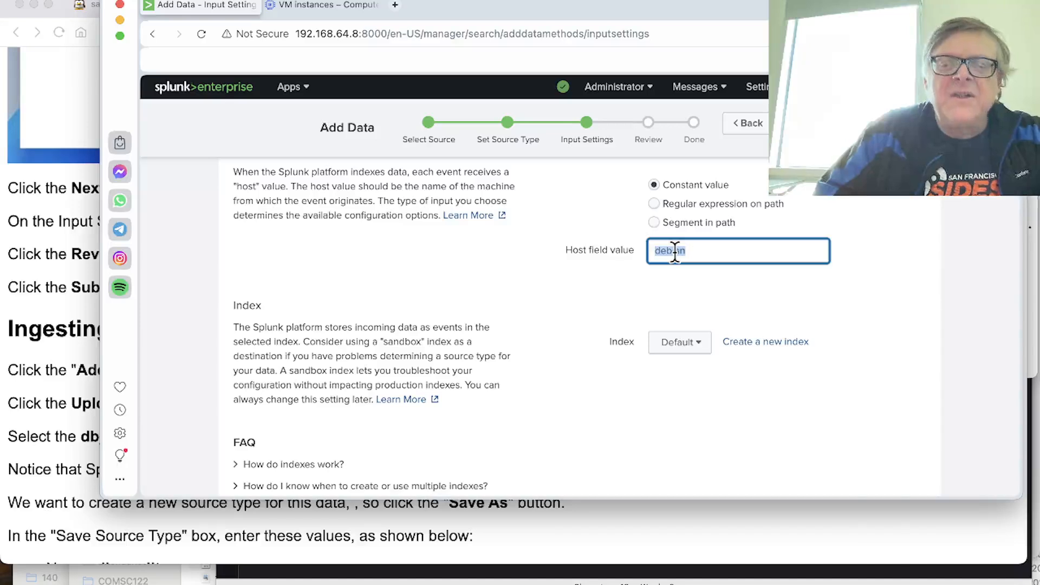
{"action": "type", "text": "web_server"}
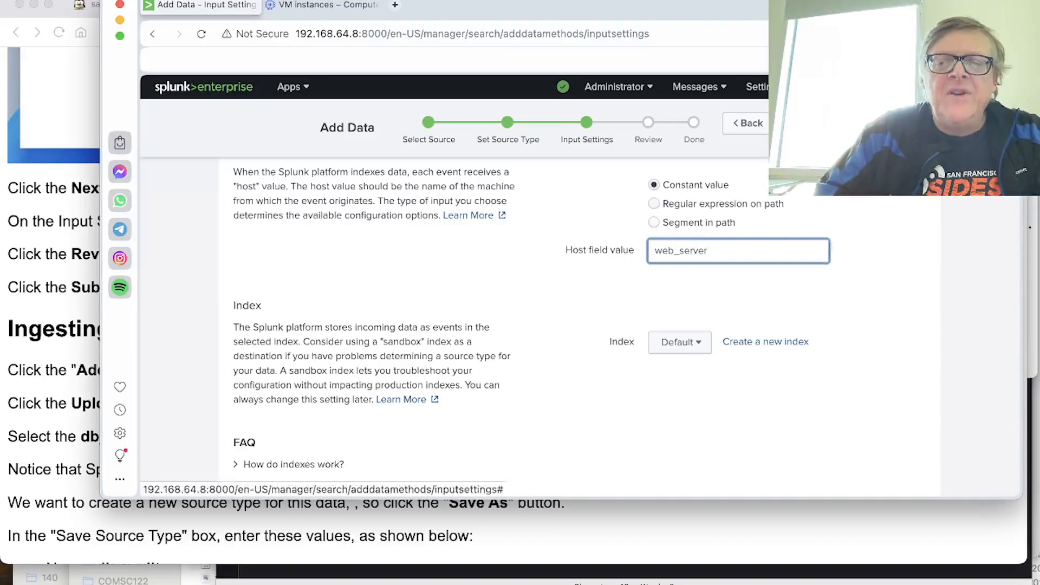
{"action": "left_click", "coordinate": [796, 123]}
{"action": "left_click", "coordinate": [796, 122]}
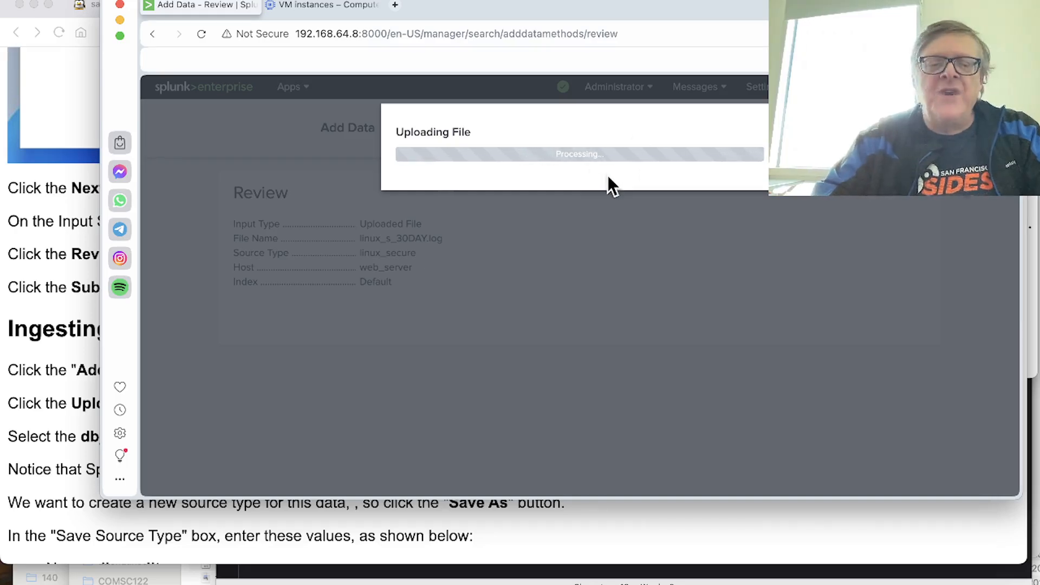
Step: Return to the Google Cloud VM instances page in Opera and open an authorized SSH-in-browser session to the deb12a virtual machine
{"action": "key", "text": "super+Tab"}
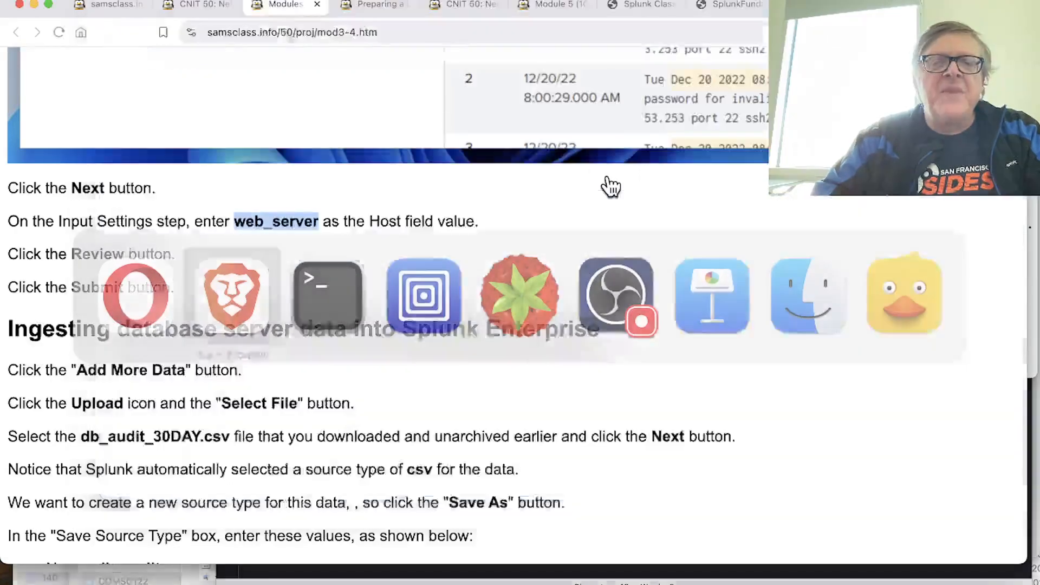
{"action": "key", "text": "super+Tab"}
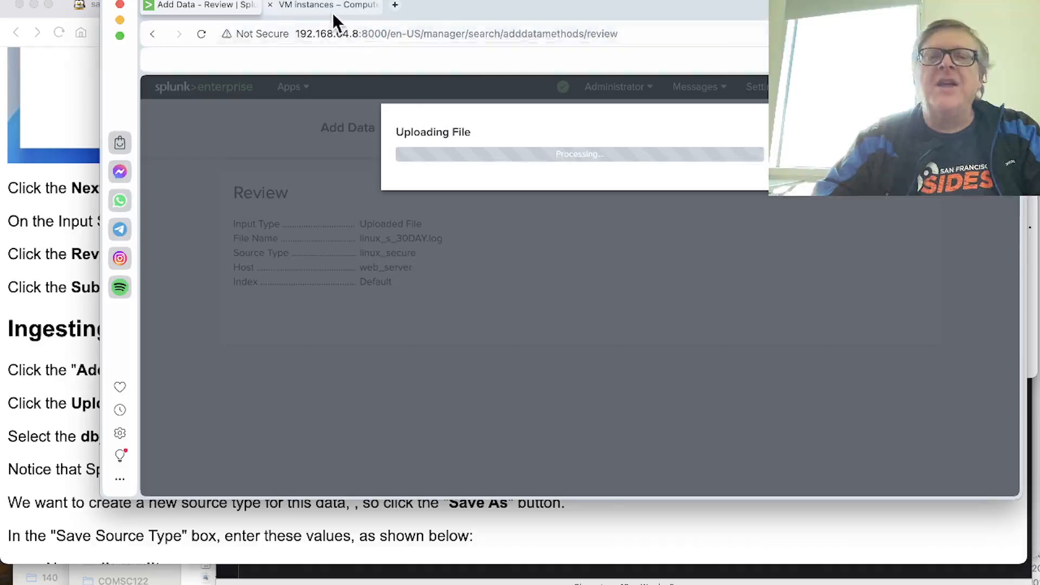
{"action": "left_click", "coordinate": [332, 12]}
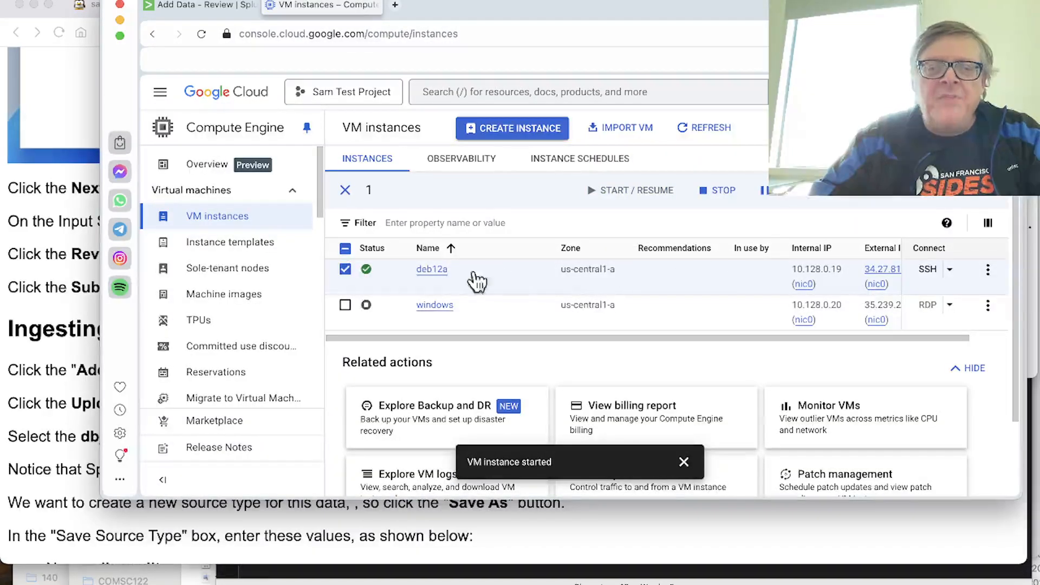
{"action": "left_click", "coordinate": [926, 269]}
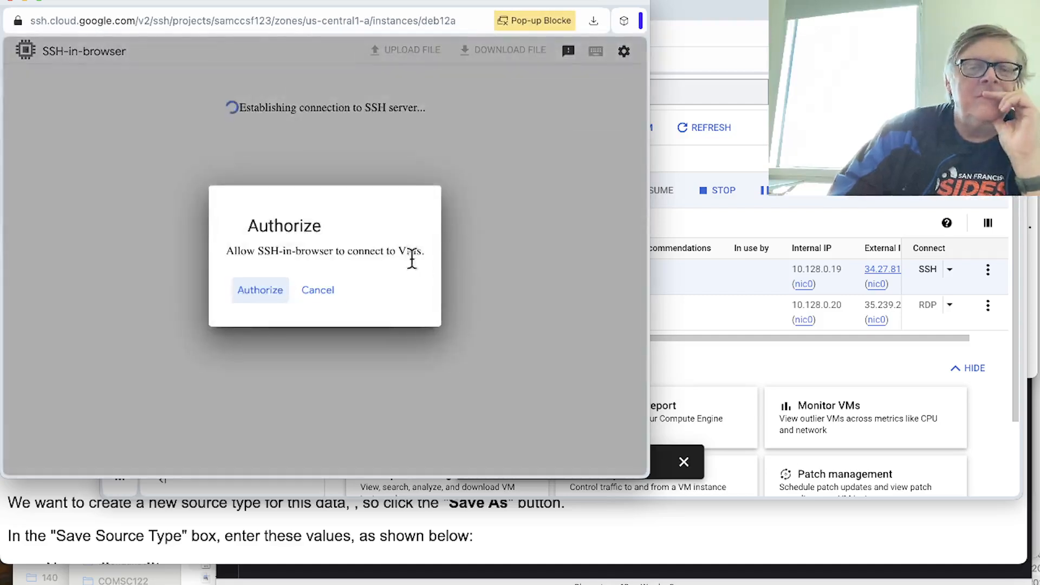
{"action": "left_click", "coordinate": [265, 293]}
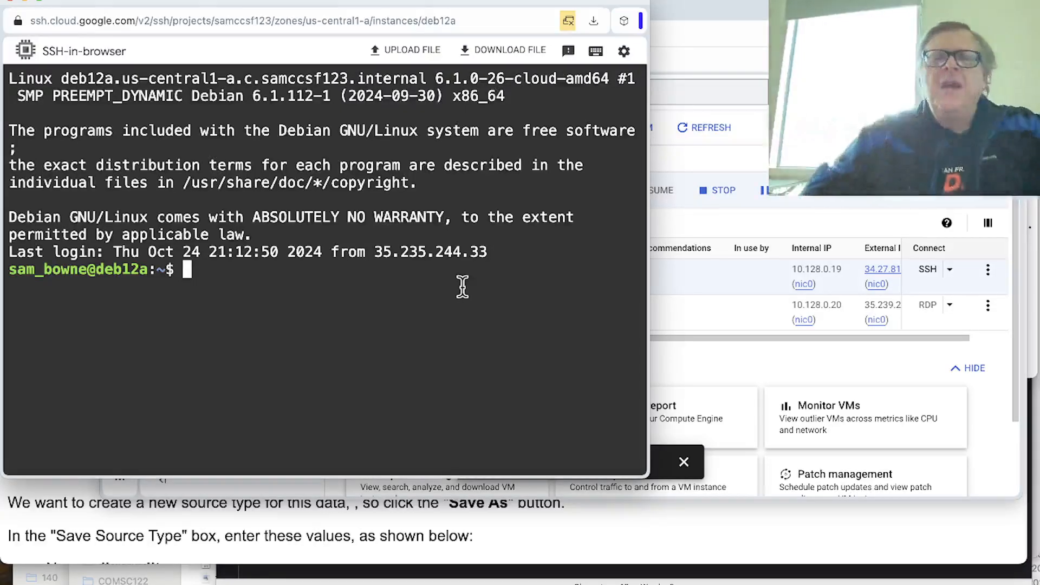
Step: Switch to Brave, open the CNIT 127: Exploit Development class from the samsclass.info home page, and browse its Projects list
{"action": "left_click", "coordinate": [806, 82]}
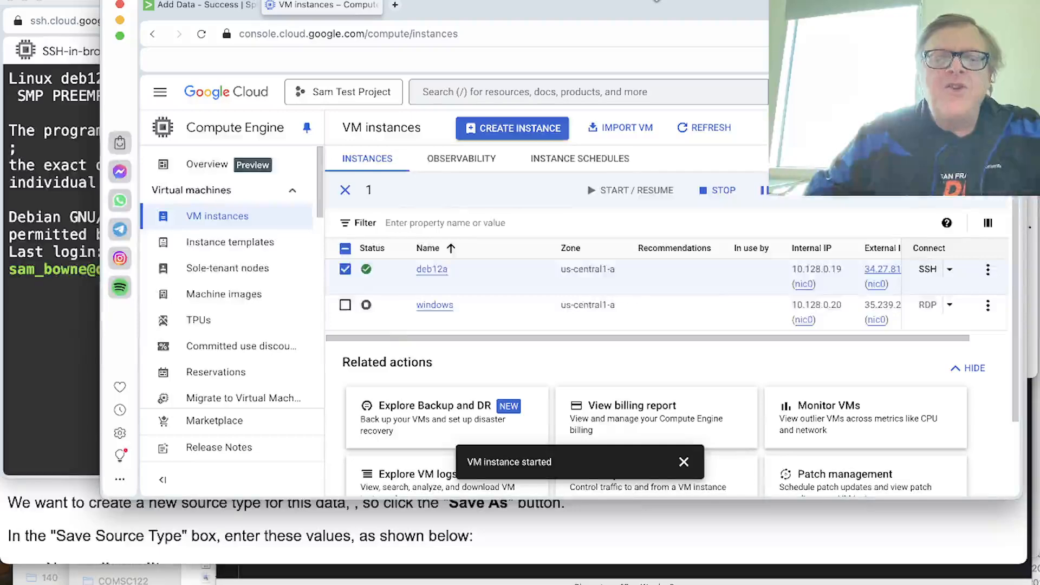
{"action": "key", "text": "super+Tab"}
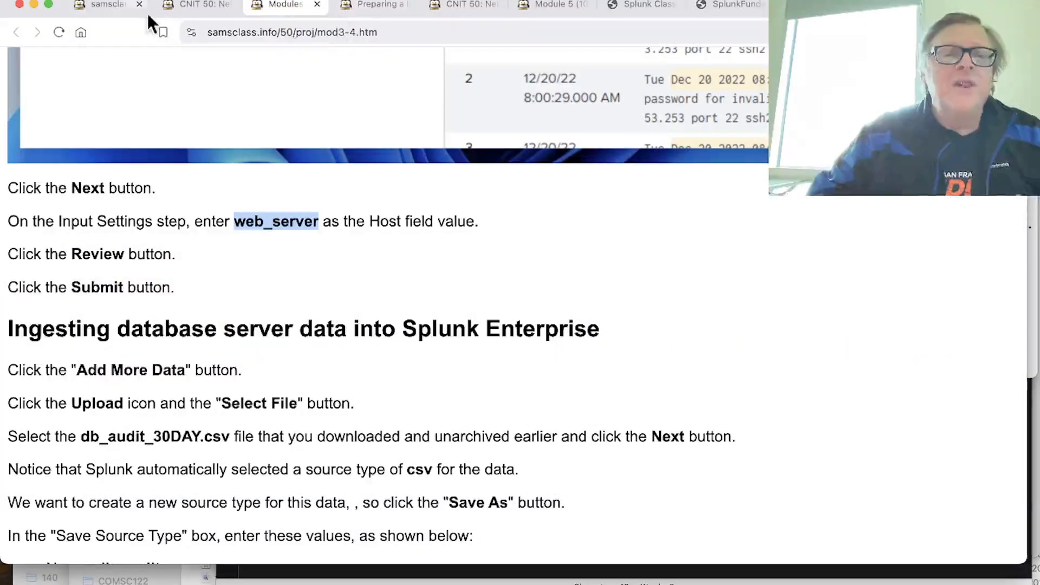
{"action": "left_click", "coordinate": [109, 5]}
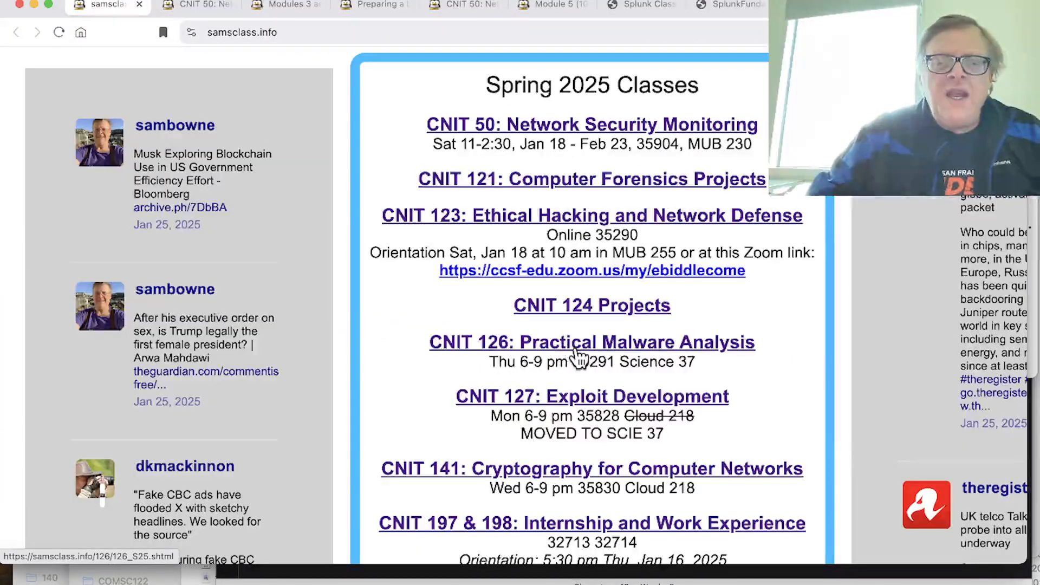
{"action": "left_click", "coordinate": [572, 395]}
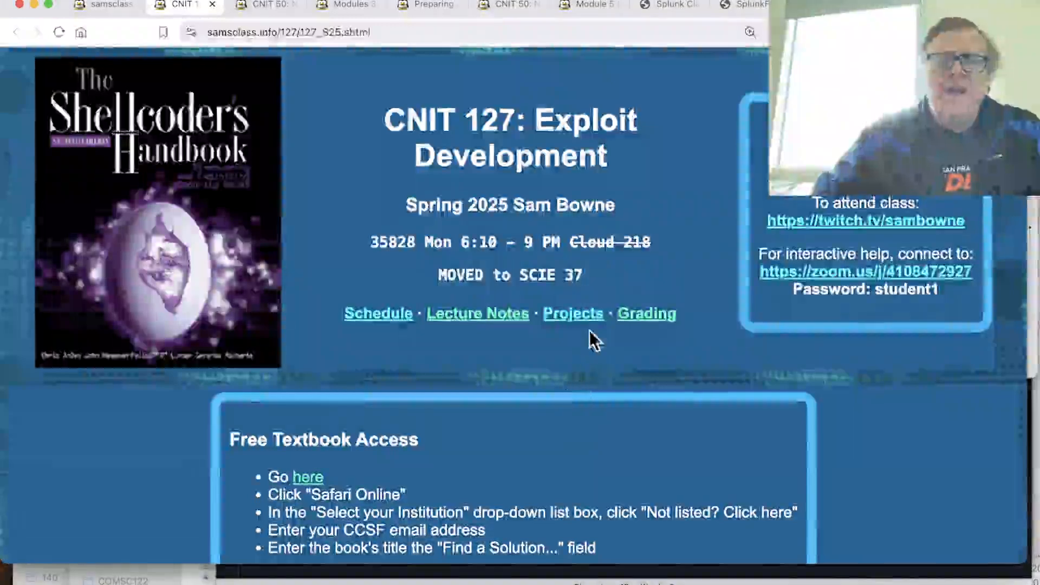
{"action": "left_click", "coordinate": [588, 312]}
{"action": "scroll", "coordinate": [588, 312], "scroll_direction": "down", "scroll_amount": 7}
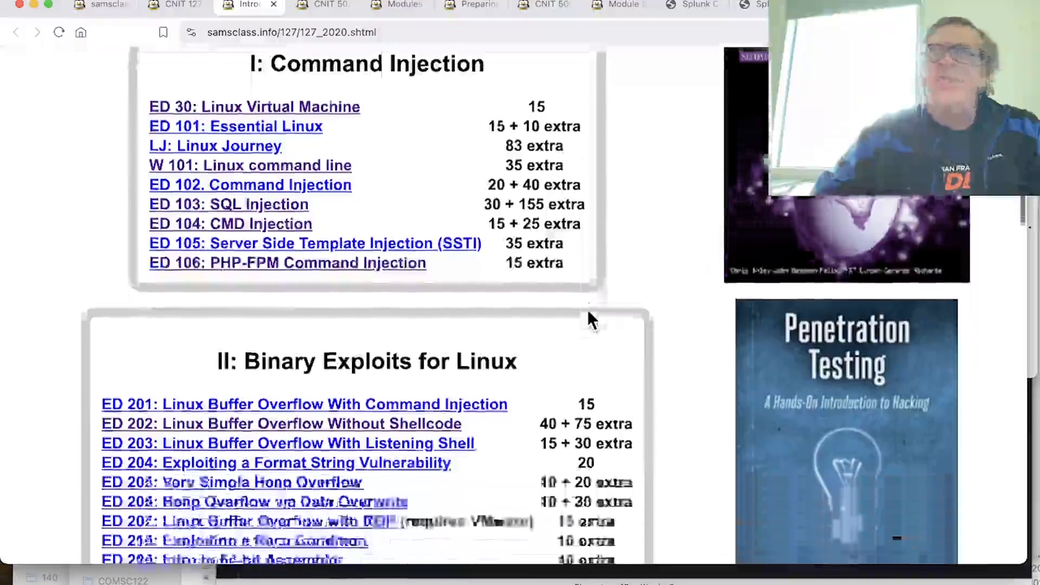
{"action": "scroll", "coordinate": [587, 309], "scroll_direction": "down", "scroll_amount": 5}
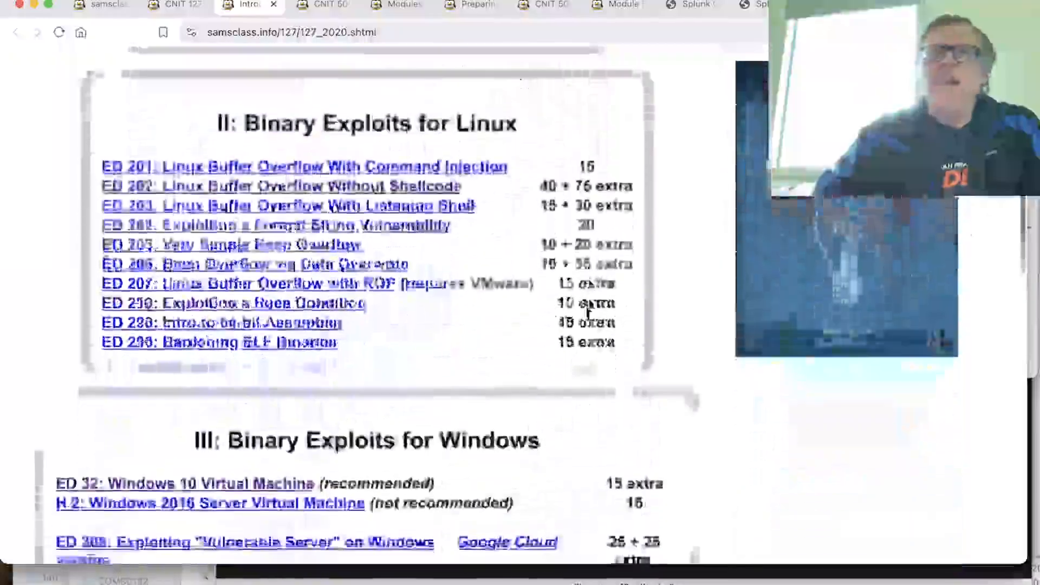
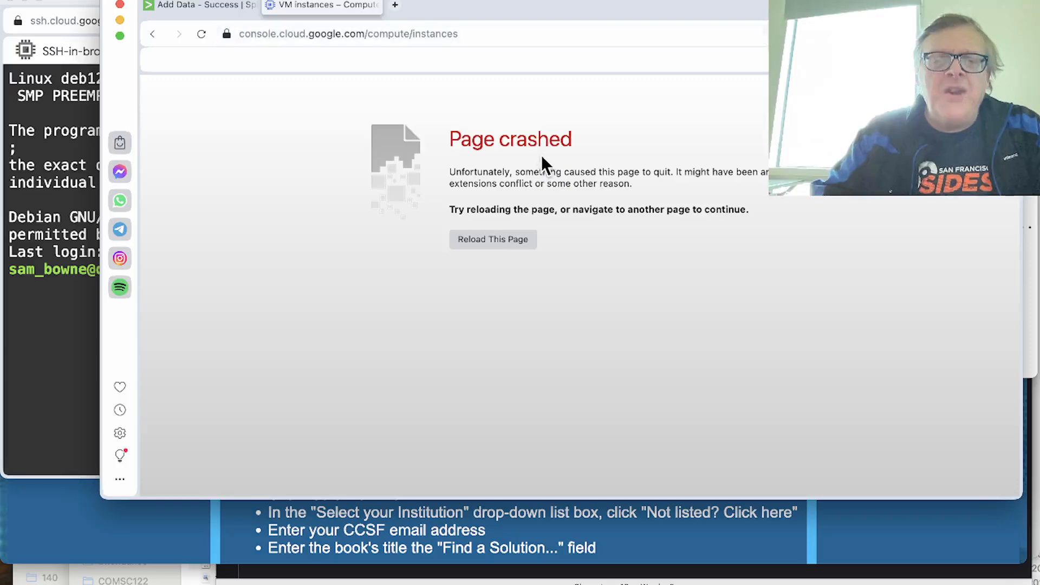
Step: Reload the crashed VM instances page and return to the deb12a SSH session window
{"action": "left_click", "coordinate": [502, 244]}
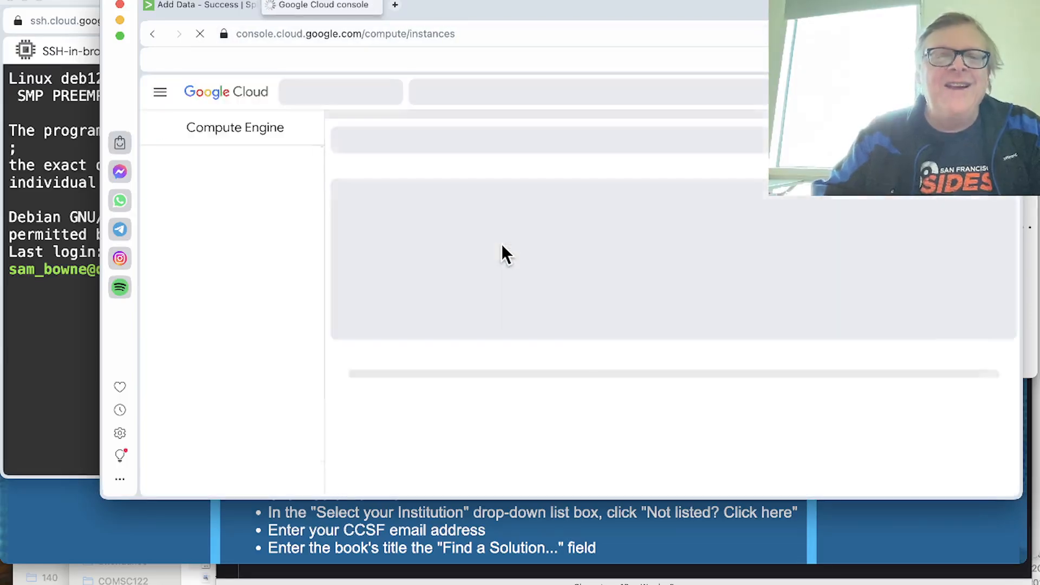
{"action": "key", "text": "super+grave"}
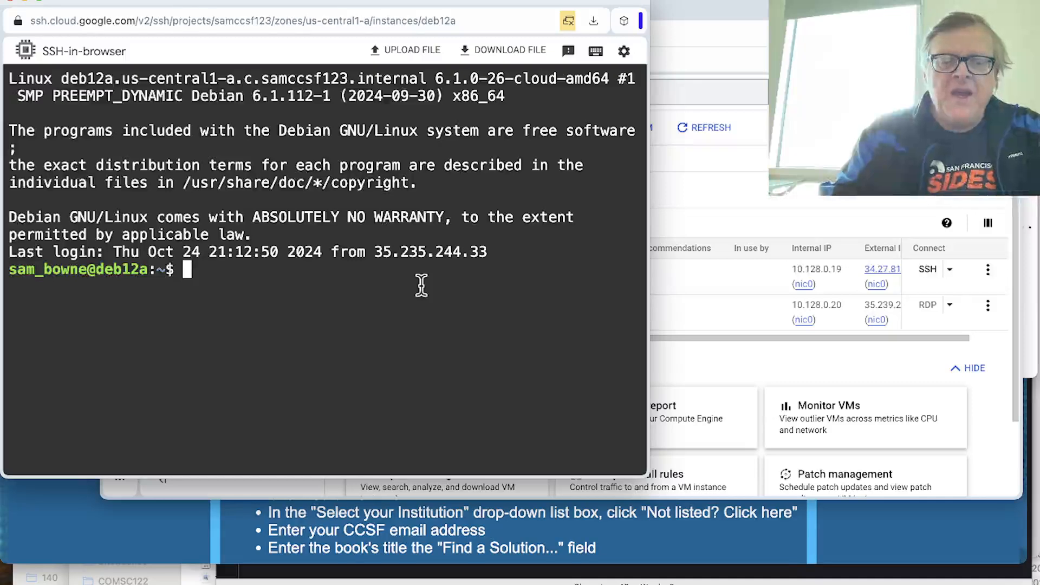
Step: List the TCP sockets and their processes on deb12a with sudo ss -pant
{"action": "type", "text": "d"}
{"action": "key", "text": "BackSpace"}
{"action": "type", "text": "sudo netstat"}
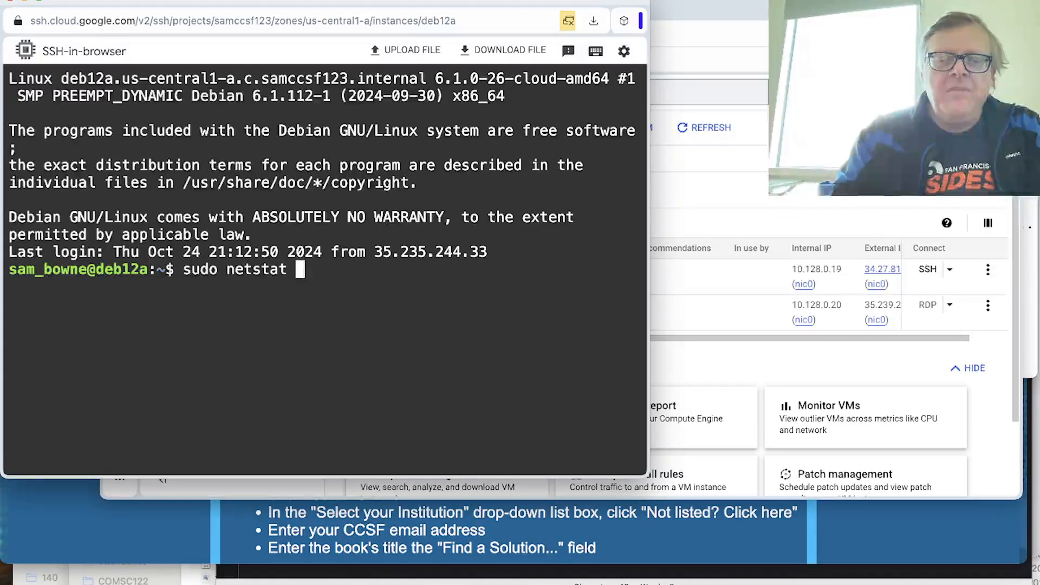
{"action": "key", "text": "BackSpace"}
{"action": "key", "text": "BackSpace"}
{"action": "key", "text": "BackSpace"}
{"action": "key", "text": "BackSpace"}
{"action": "key", "text": "BackSpace"}
{"action": "type", "text": "ss -pa"}
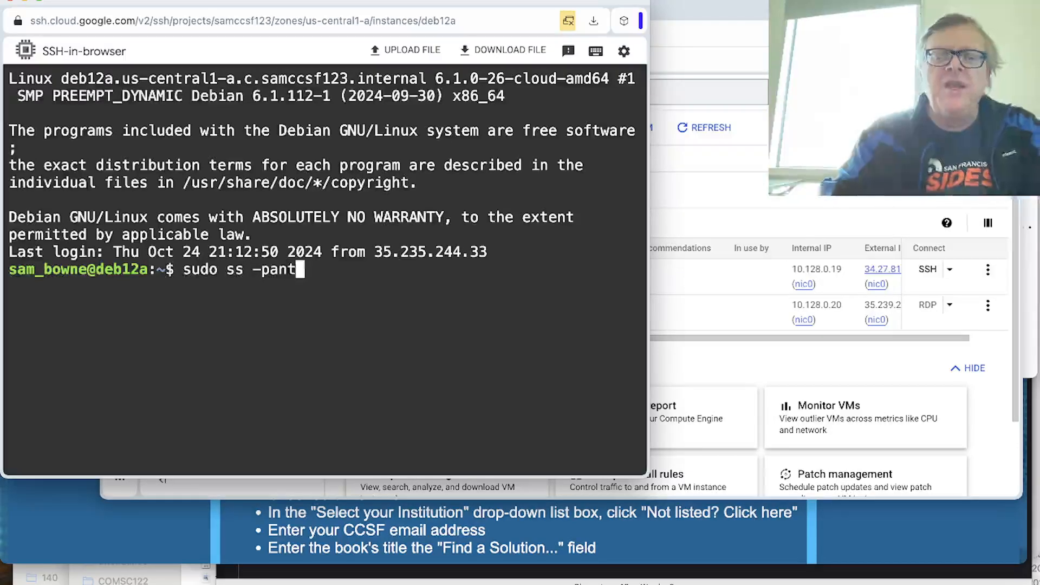
{"action": "key", "text": "Return"}
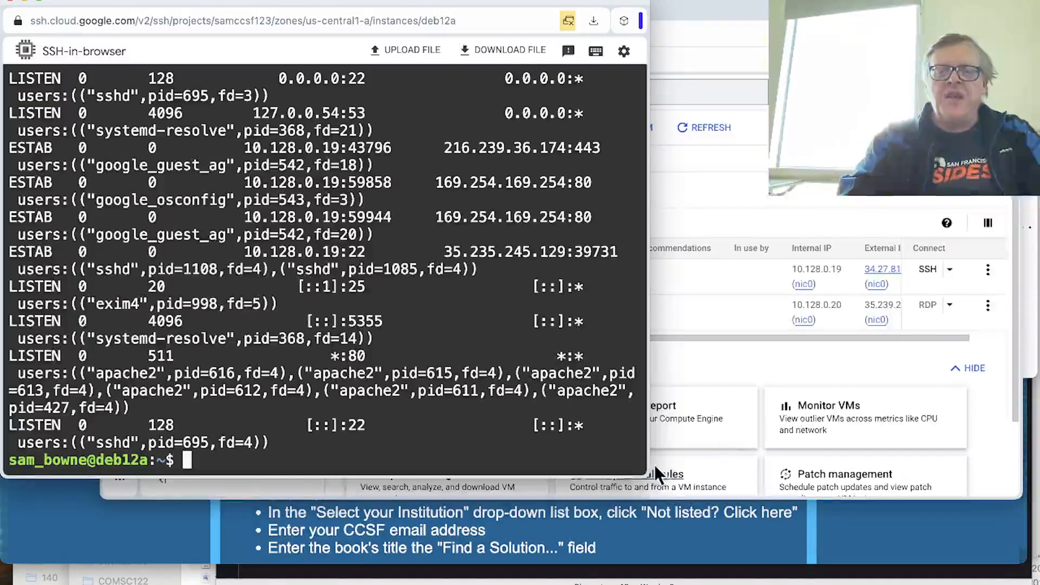
Step: Enlarge the SSH window, rerun the socket listing, and examine the listening ports and established connections
{"action": "left_click_drag", "start_coordinate": [647, 476], "coordinate": [891, 489]}
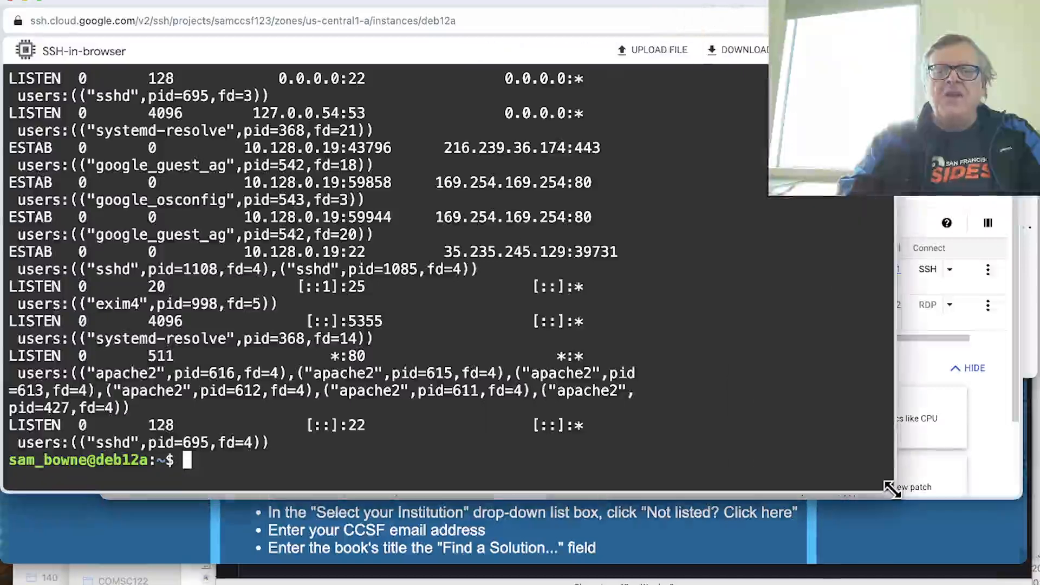
{"action": "key", "text": "Up"}
{"action": "key", "text": "Return"}
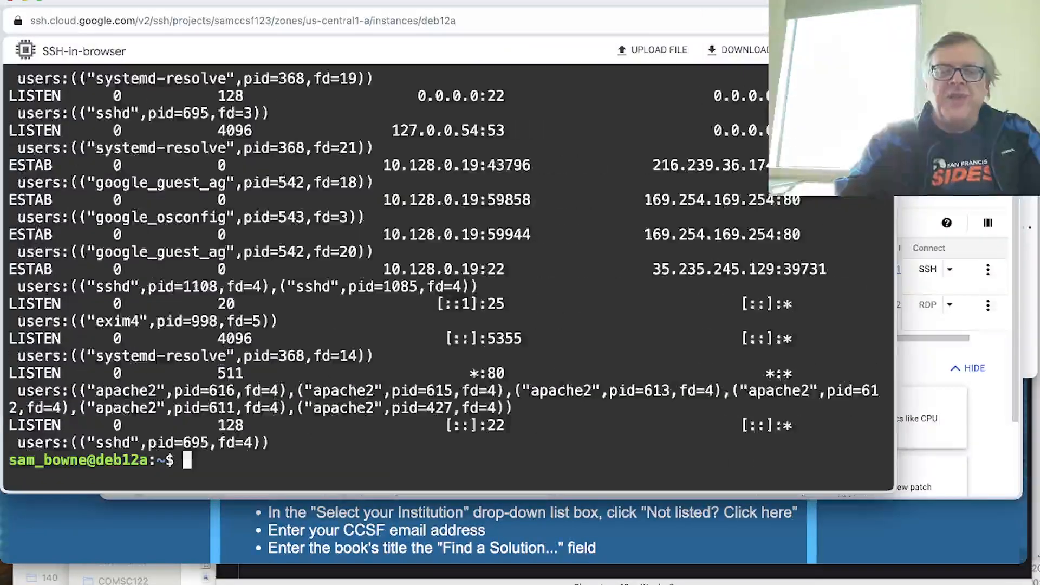
{"action": "scroll", "coordinate": [792, 437], "scroll_direction": "up", "scroll_amount": 4}
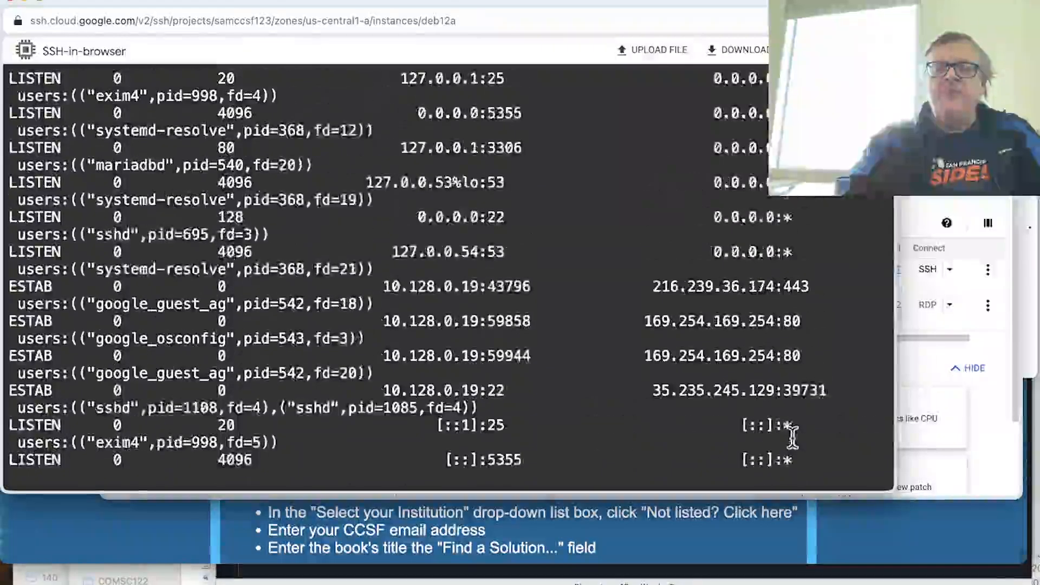
{"action": "scroll", "coordinate": [628, 269], "scroll_direction": "up", "scroll_amount": 1}
{"action": "scroll", "coordinate": [627, 269], "scroll_direction": "down", "scroll_amount": 5}
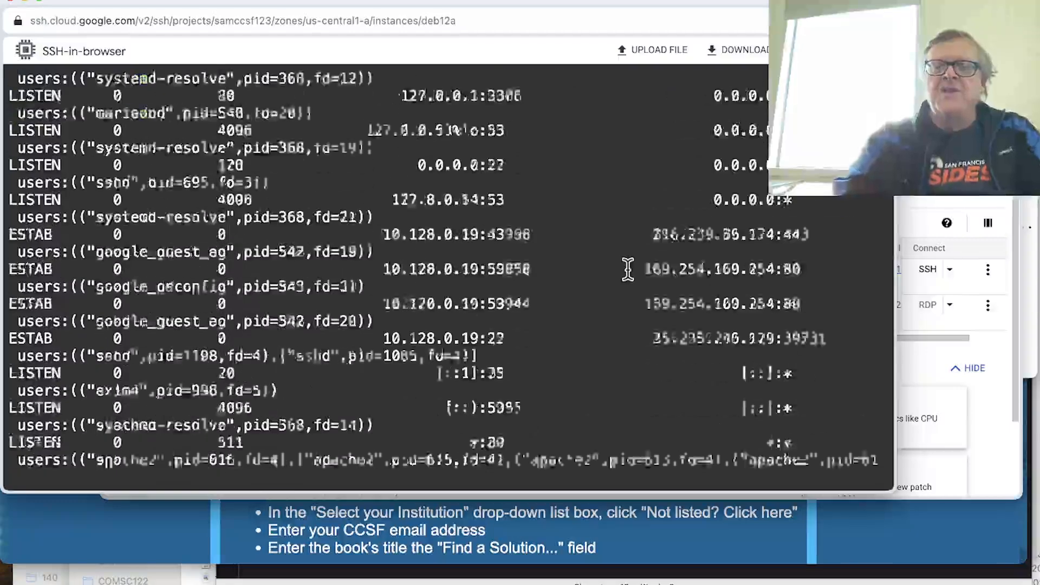
Step: Switch to Brave and find the Headless Linux Server install commands on the Modules 3 and 4 page
{"action": "key", "text": "super+Tab"}
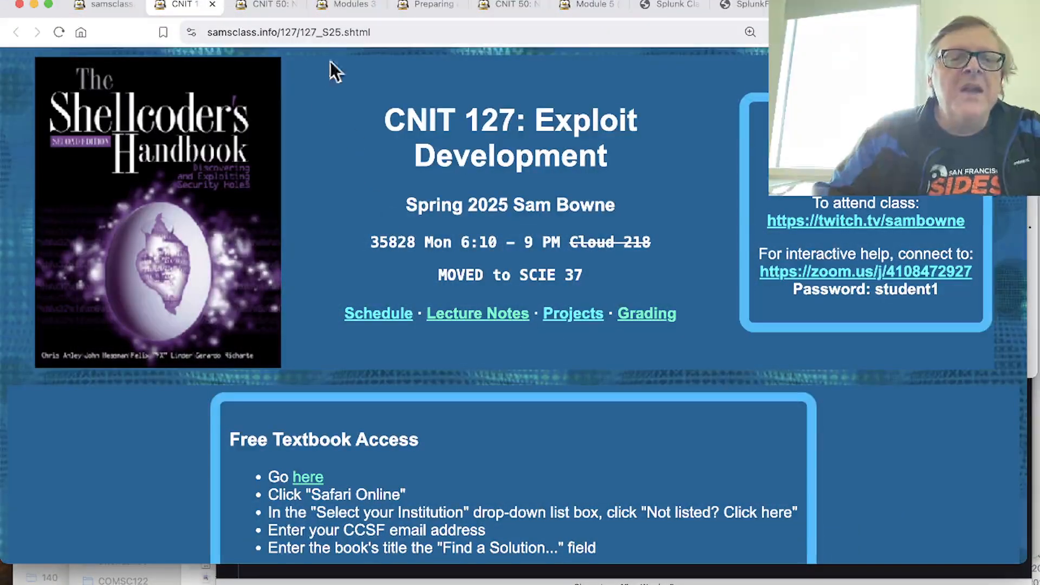
{"action": "left_click", "coordinate": [343, 7]}
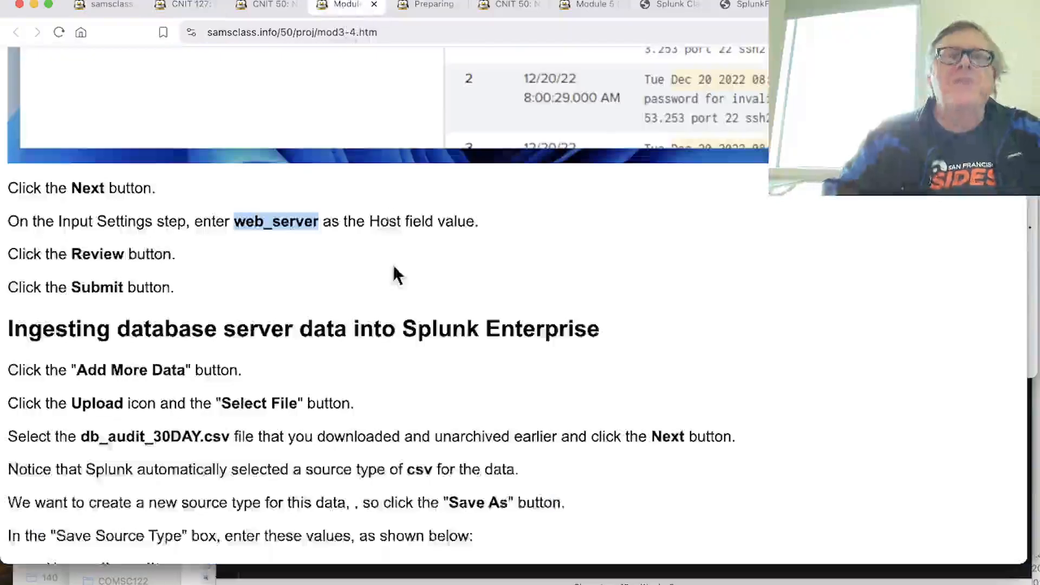
{"action": "scroll", "coordinate": [392, 265], "scroll_direction": "down", "scroll_amount": 10}
{"action": "scroll", "coordinate": [393, 271], "scroll_direction": "down", "scroll_amount": 5}
{"action": "scroll", "coordinate": [393, 271], "scroll_direction": "up", "scroll_amount": 15}
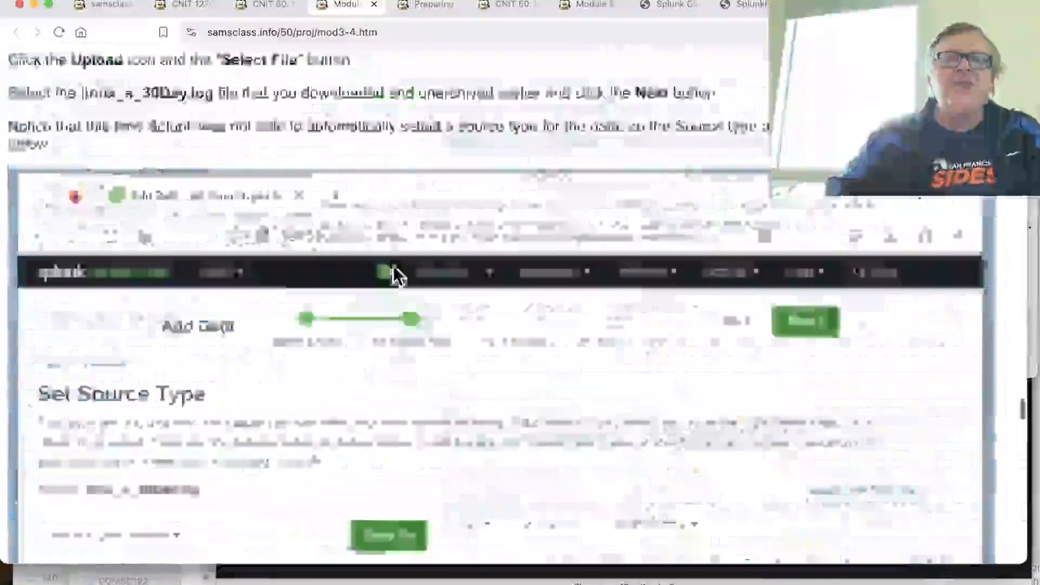
{"action": "scroll", "coordinate": [392, 266], "scroll_direction": "up", "scroll_amount": 10}
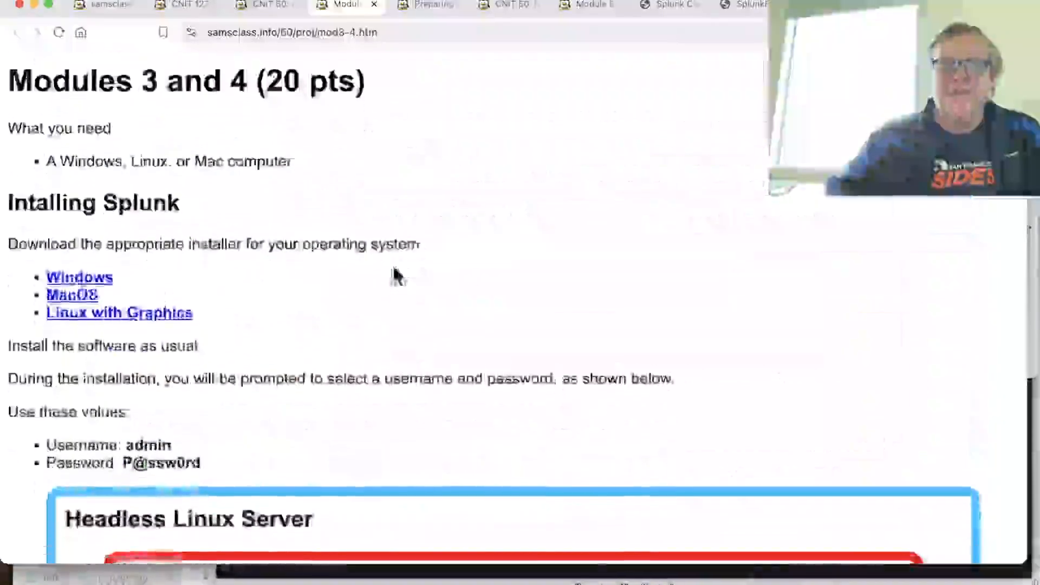
{"action": "scroll", "coordinate": [392, 264], "scroll_direction": "down", "scroll_amount": 8}
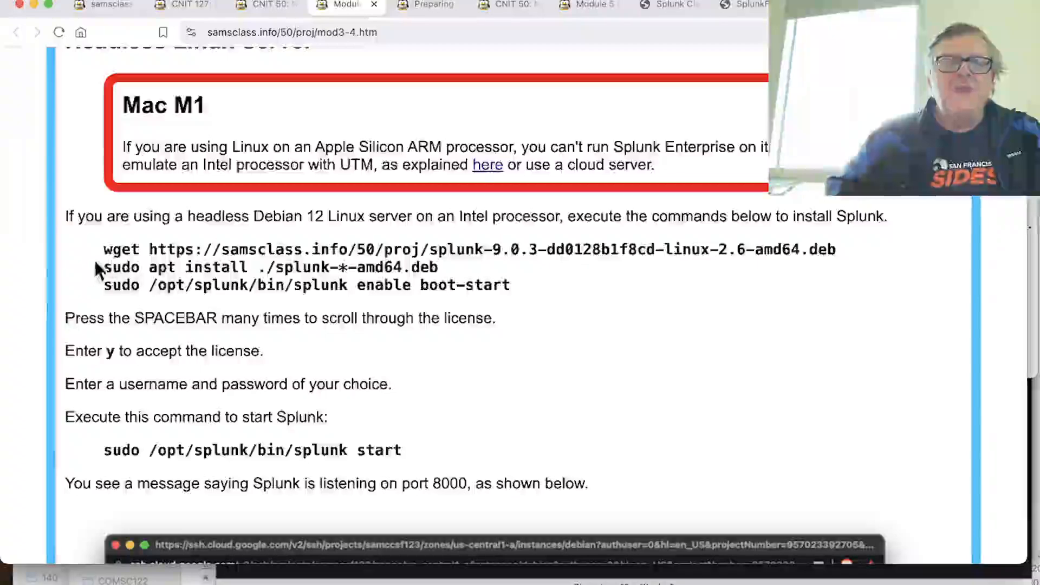
Step: Switch back to the SSH session in Opera and list the home directory's files with ls
{"action": "key", "text": "super+Tab"}
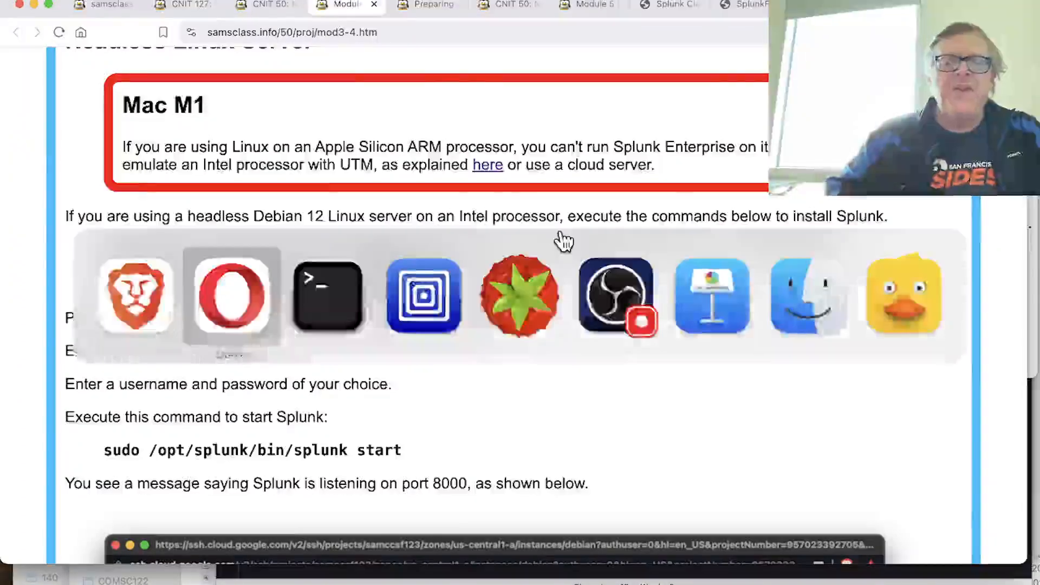
{"action": "type", "text": "ls"}
{"action": "key", "text": "Return"}
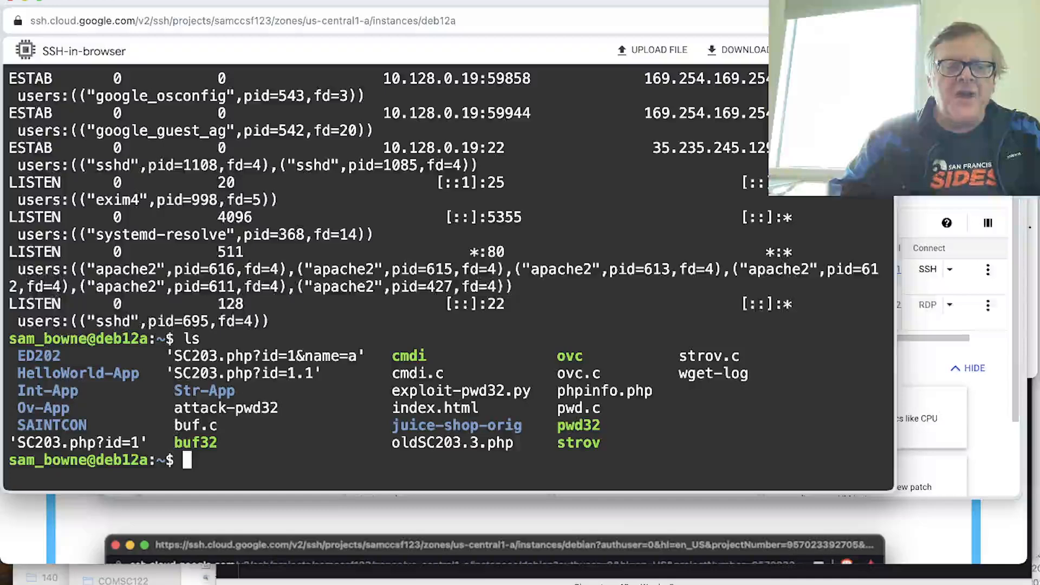
{"action": "key", "text": "super+Tab"}
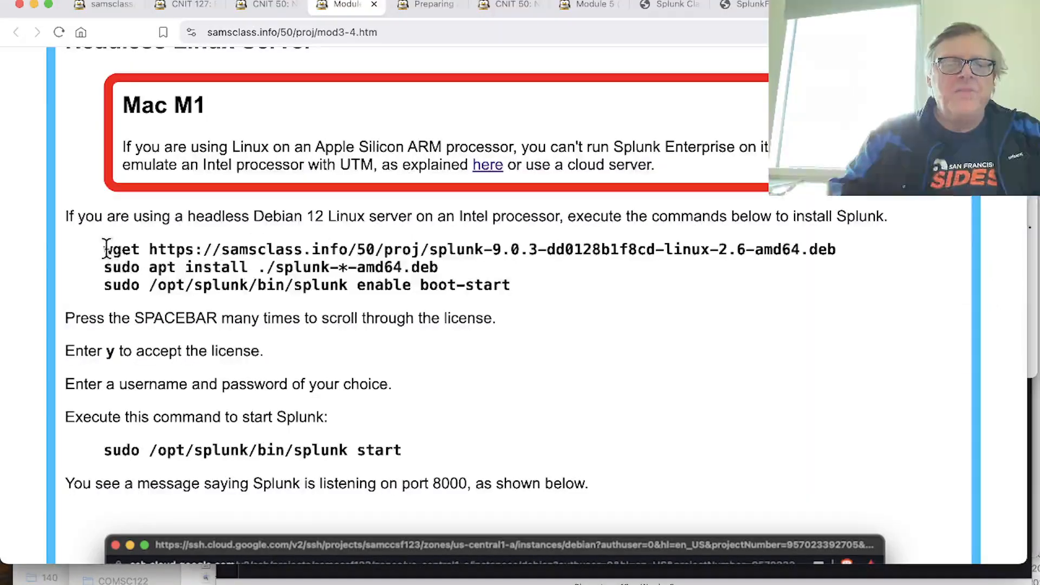
{"action": "left_click_drag", "start_coordinate": [107, 249], "coordinate": [838, 248]}
{"action": "left_click", "coordinate": [804, 249]}
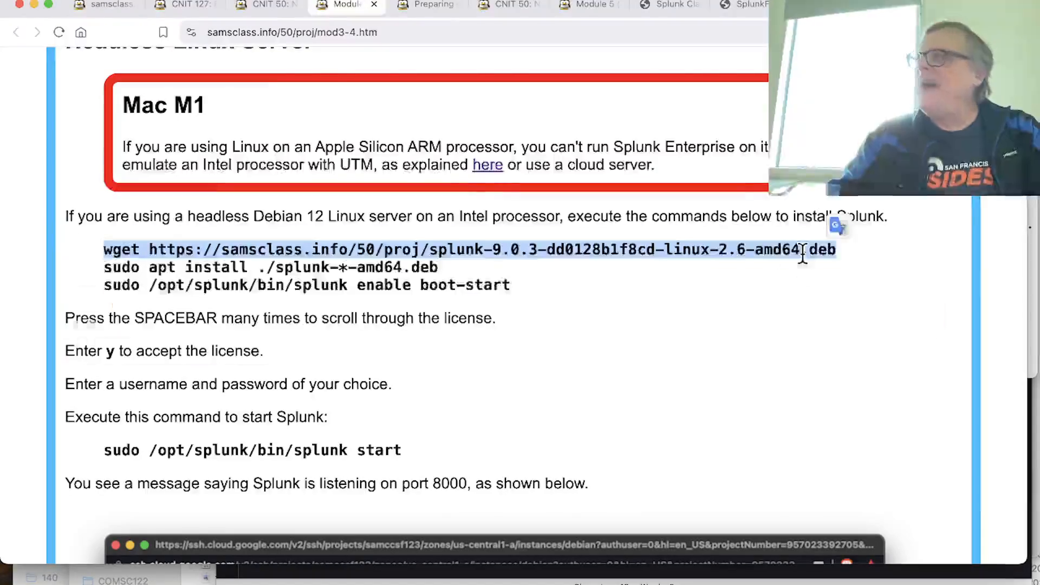
{"action": "key", "text": "super+Tab"}
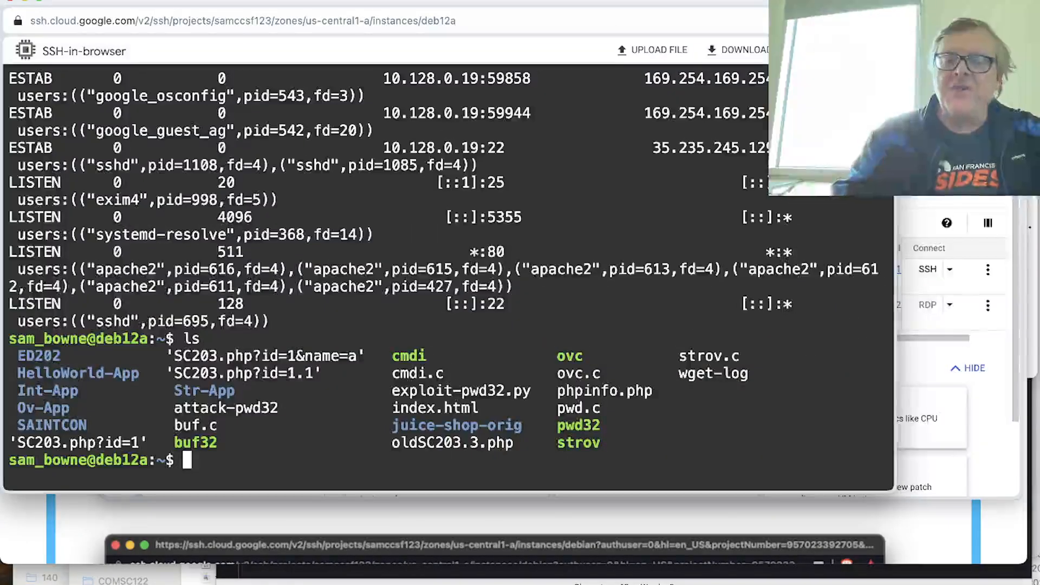
{"action": "type", "text": "web_server"}
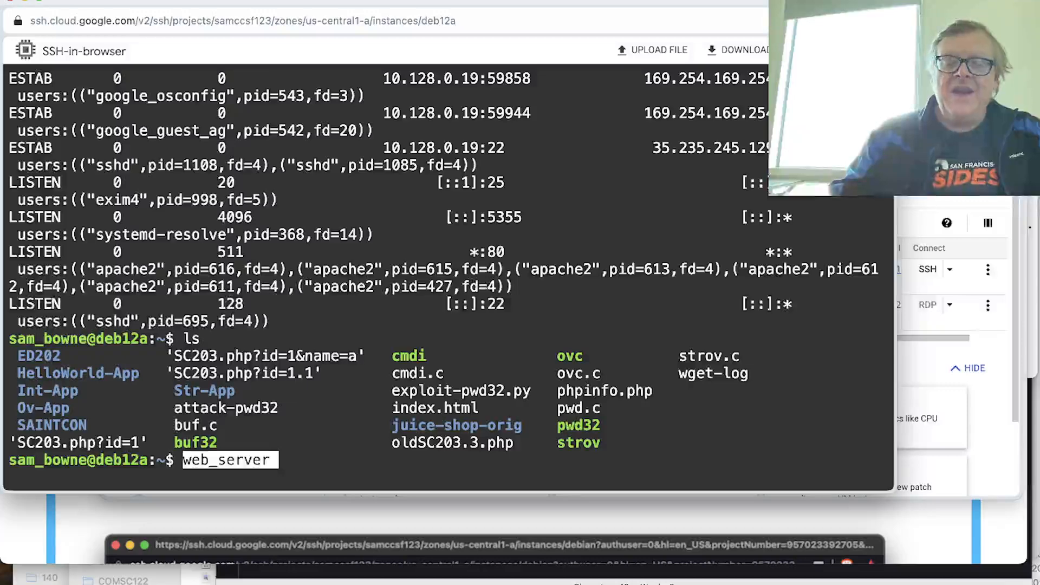
{"action": "key", "text": "BackSpace"}
{"action": "key", "text": "BackSpace"}
{"action": "key", "text": "BackSpace"}
{"action": "key", "text": "BackSpace"}
{"action": "key", "text": "BackSpace"}
{"action": "key", "text": "BackSpace"}
{"action": "key", "text": "BackSpace"}
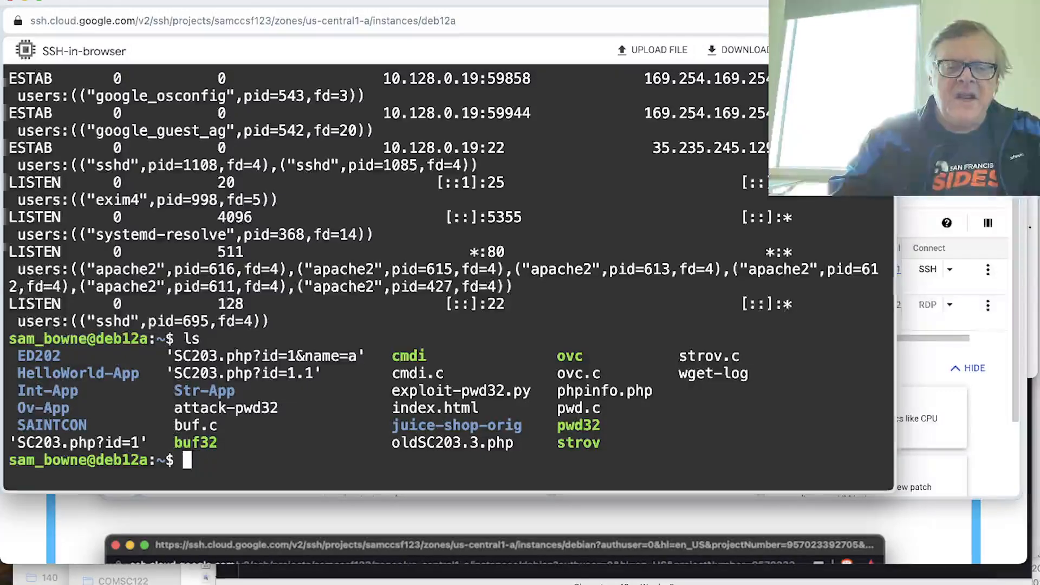
Step: Copy the wget command for splunk-9.0.3-dd0128b1f8cd-linux-2.6-amd64.deb from the Brave instructions and run it in Opera's SSH session
{"action": "key", "text": "super+Tab"}
{"action": "left_click", "coordinate": [567, 243]}
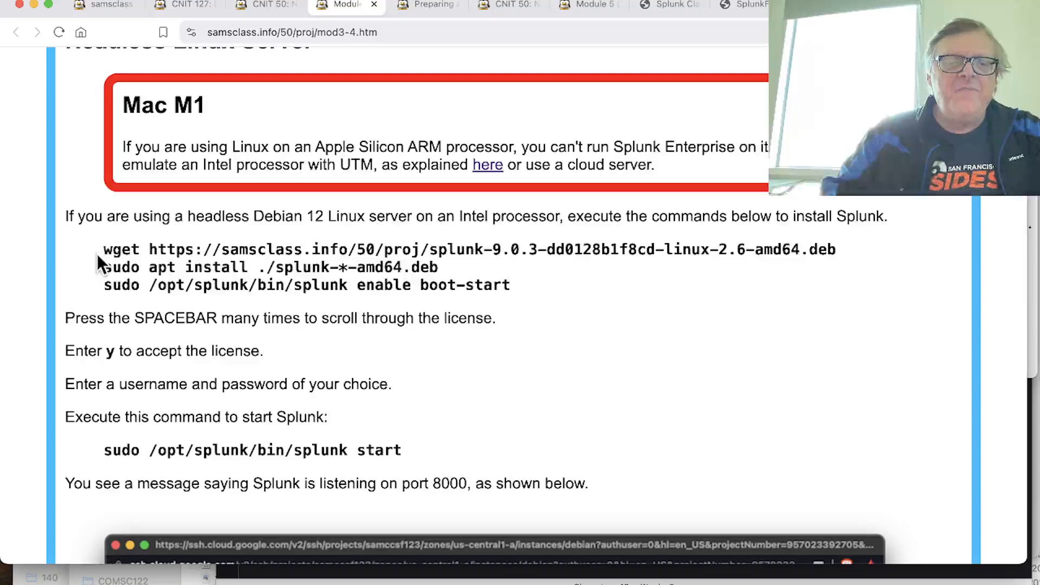
{"action": "left_click_drag", "start_coordinate": [103, 248], "coordinate": [842, 252]}
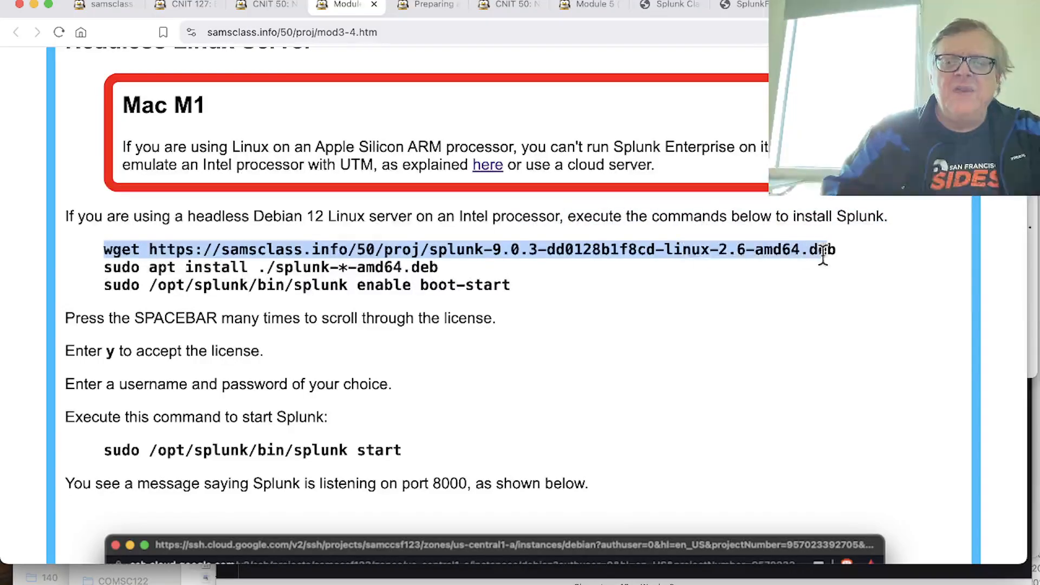
{"action": "right_click", "coordinate": [819, 252]}
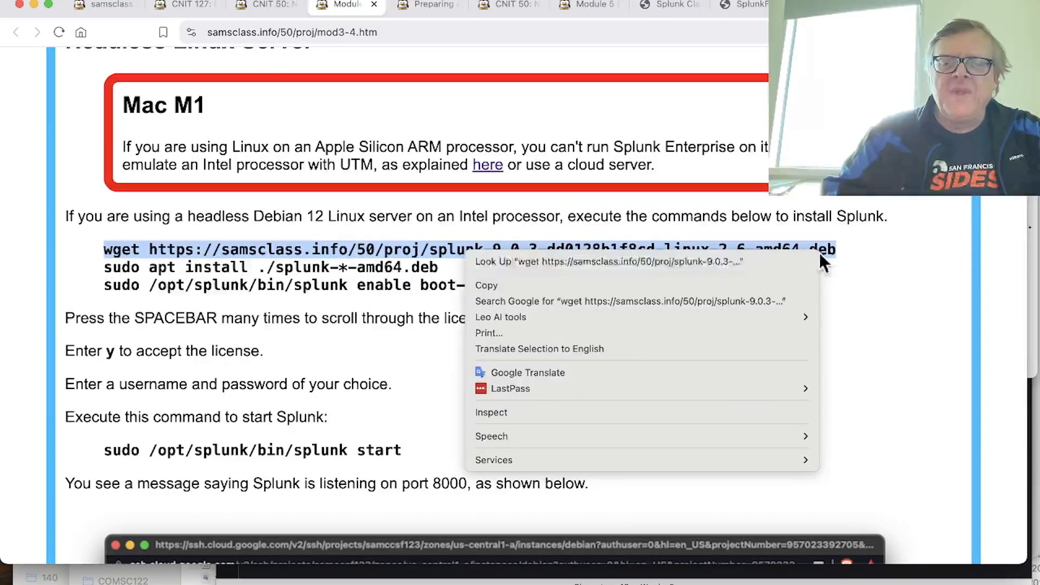
{"action": "left_click", "coordinate": [789, 280]}
{"action": "key", "text": "super+Tab"}
{"action": "right_click", "coordinate": [255, 432]}
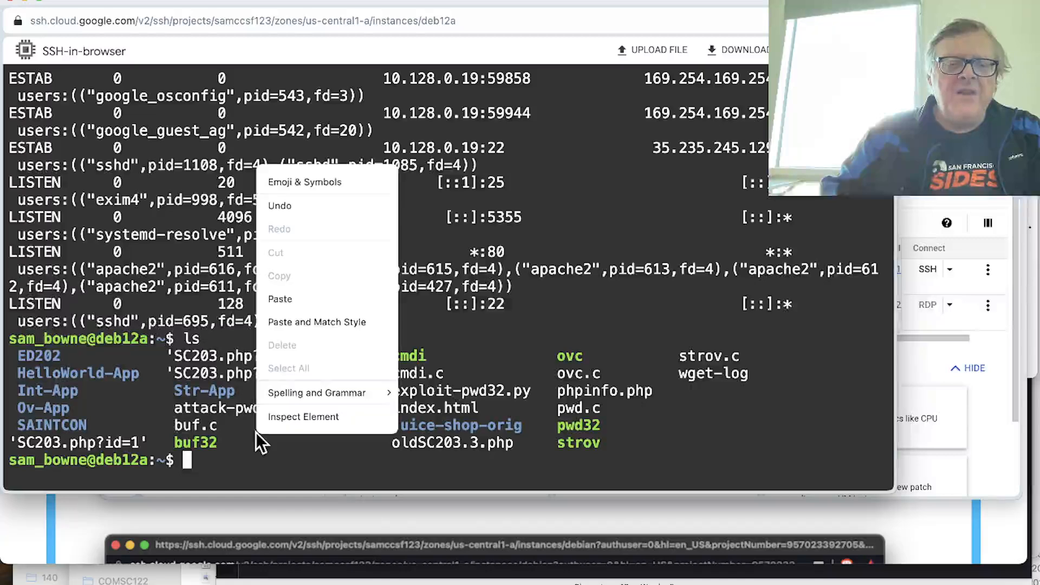
{"action": "left_click", "coordinate": [291, 300]}
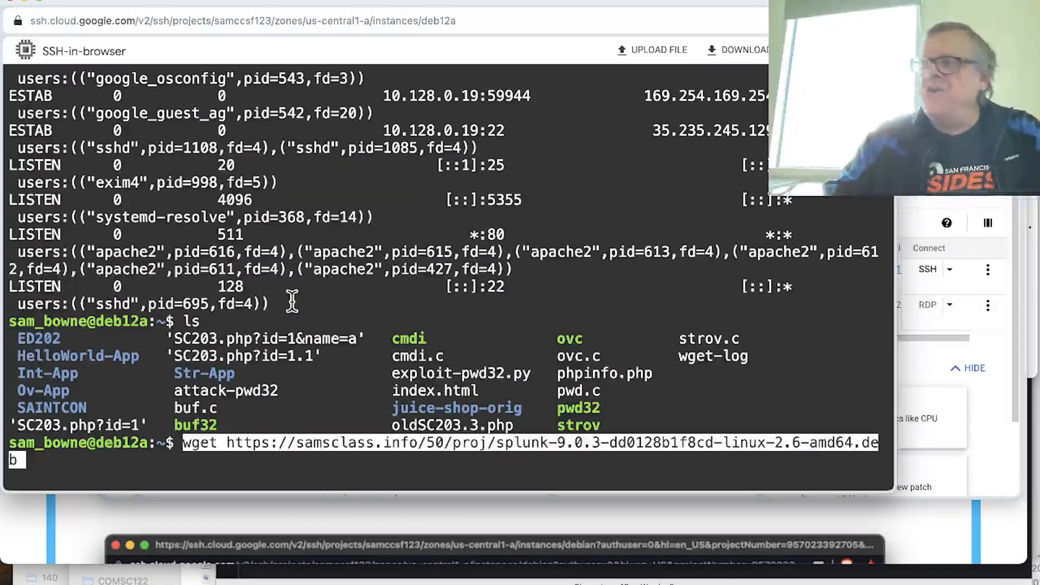
{"action": "key", "text": "Return"}
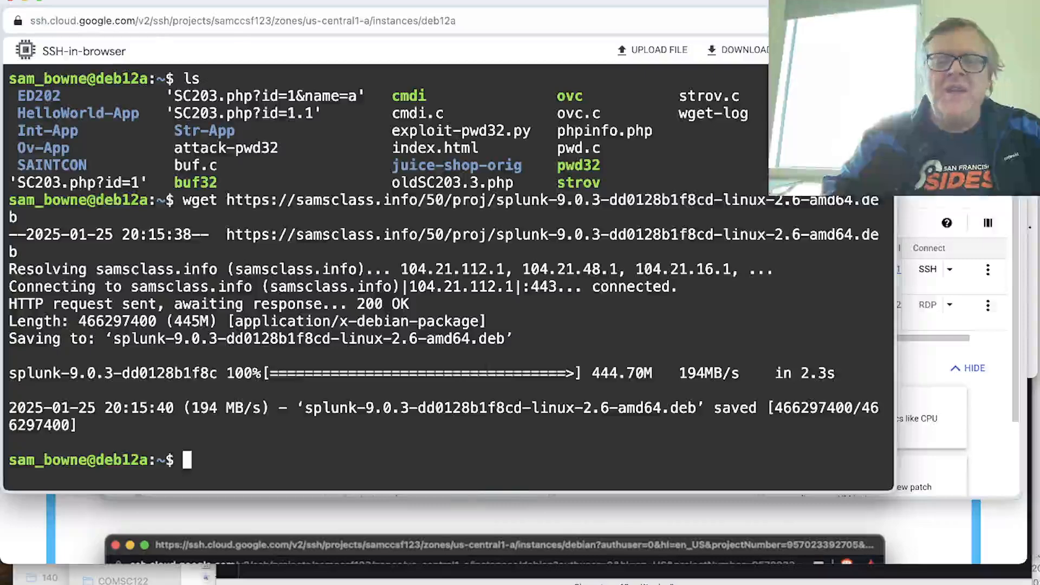
Step: Try to install the downloaded package by copying sudo apt install ./splunk-*-amd64.deb from Brave and running it in Opera's SSH session
{"action": "key", "text": "super+Tab"}
{"action": "left_click", "coordinate": [149, 319]}
{"action": "left_click_drag", "start_coordinate": [104, 266], "coordinate": [438, 269]}
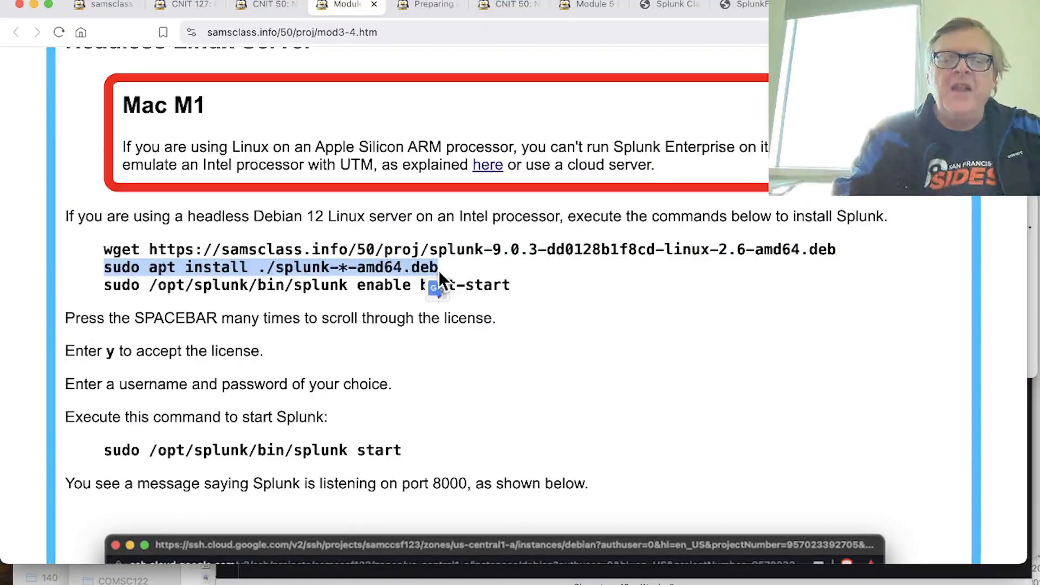
{"action": "key", "text": "super+Tab"}
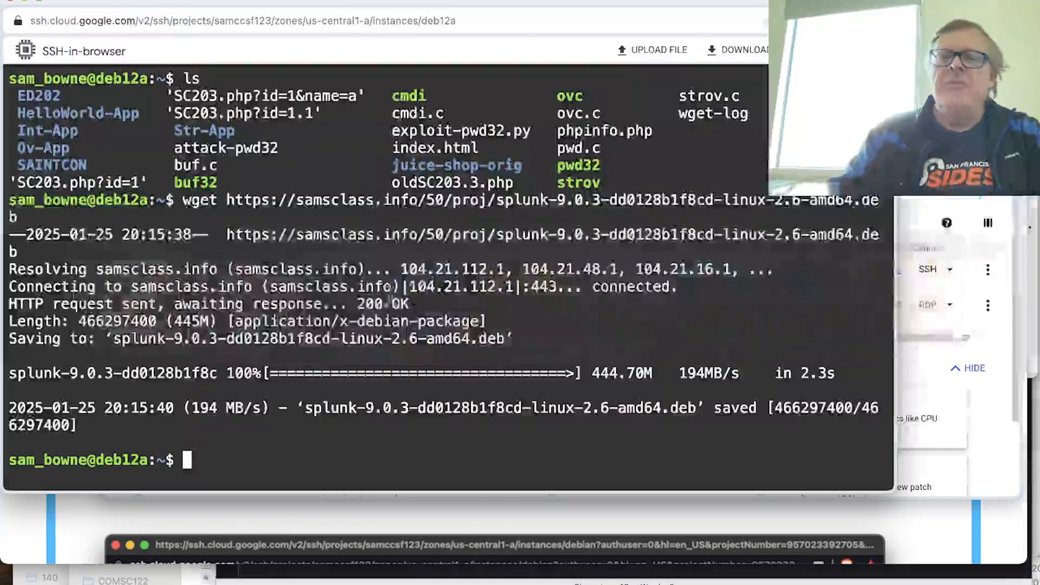
{"action": "right_click", "coordinate": [242, 452]}
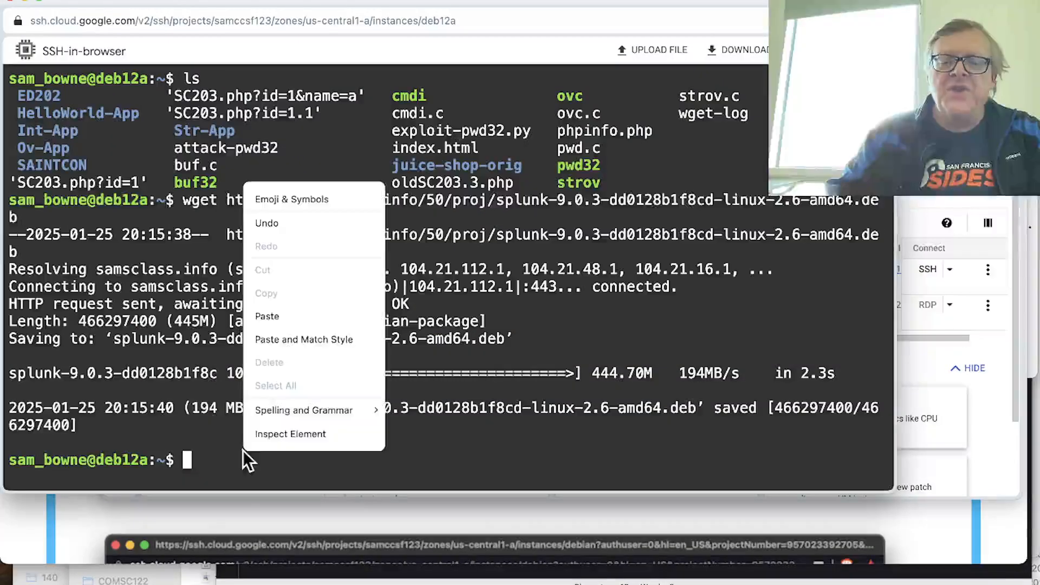
{"action": "left_click", "coordinate": [282, 318]}
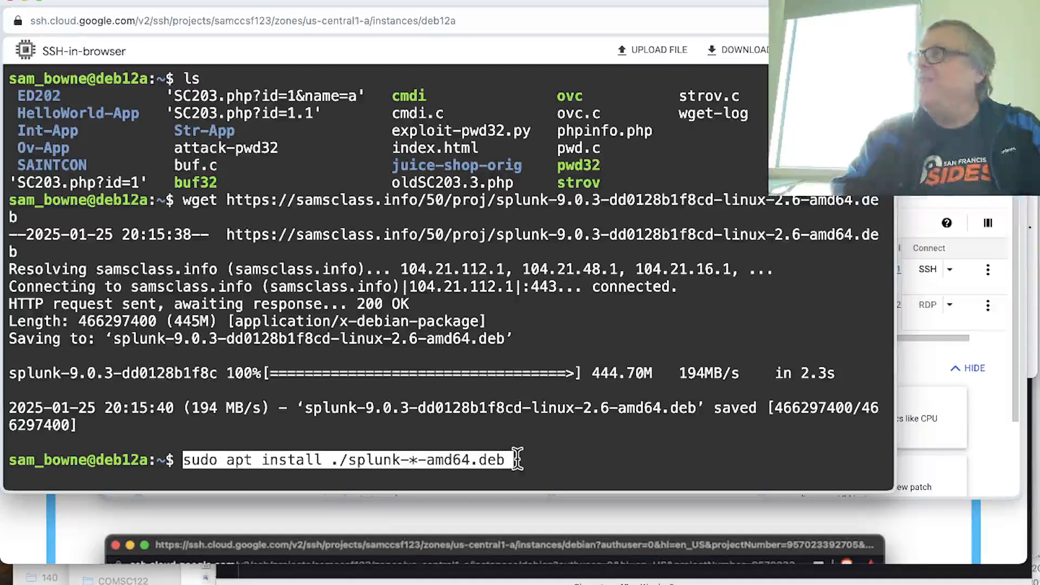
{"action": "key", "text": "Return"}
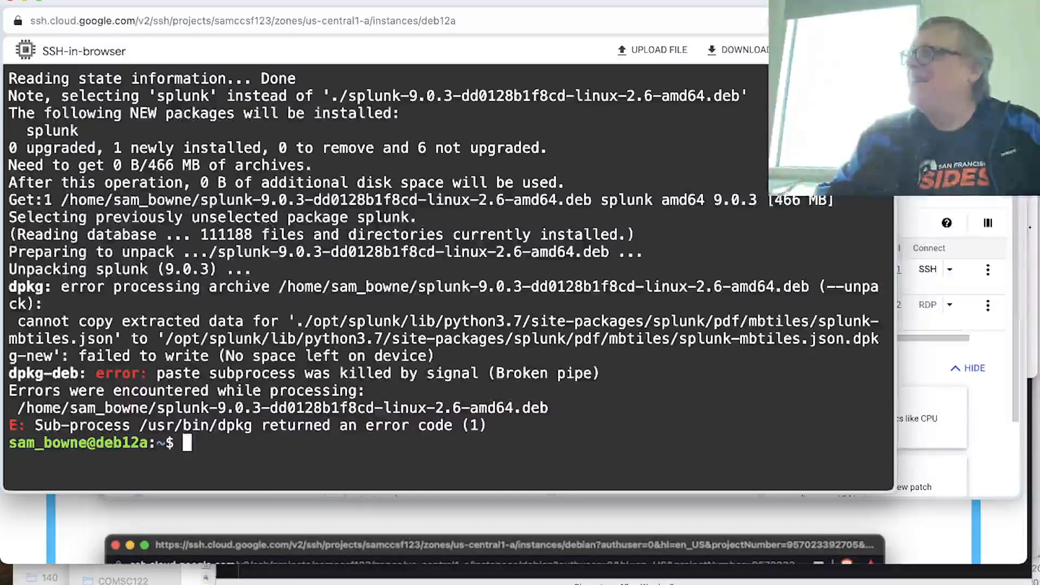
Step: Try to copy the enable boot-start command from the Brave instructions and run it in Opera's SSH session
{"action": "key", "text": "super+Tab"}
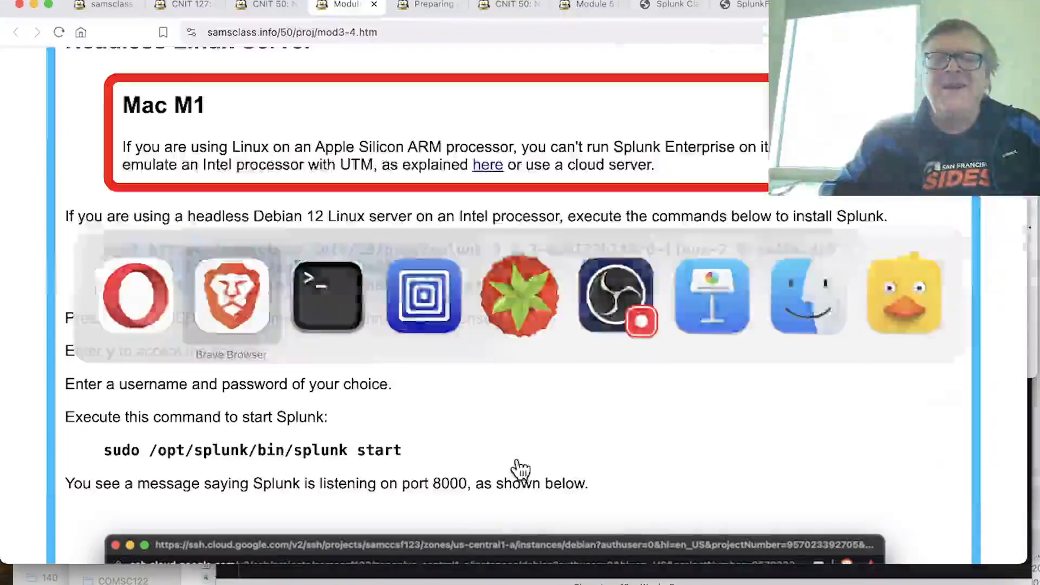
{"action": "left_click", "coordinate": [124, 315]}
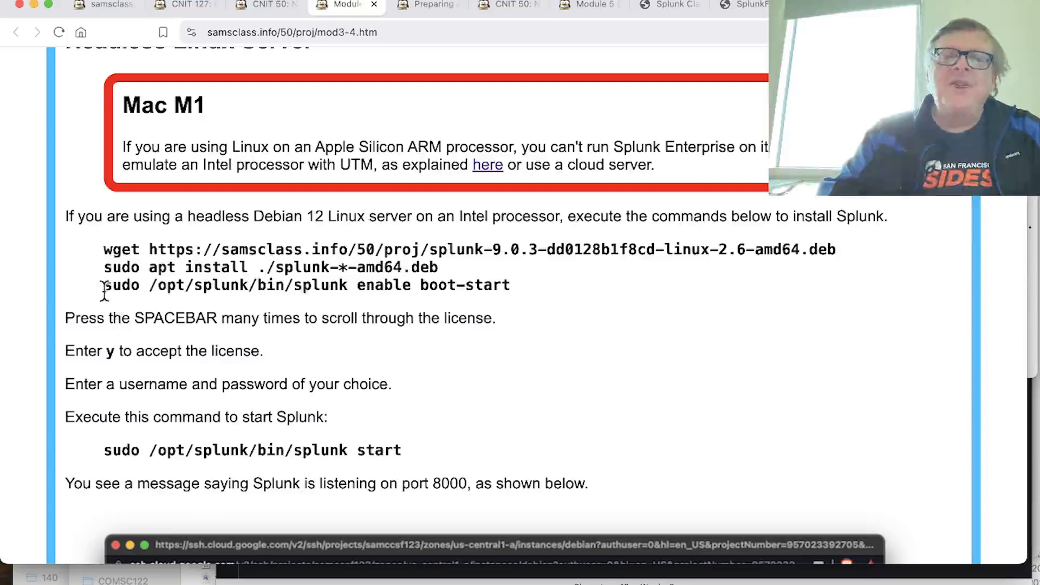
{"action": "left_click_drag", "start_coordinate": [104, 291], "coordinate": [496, 287]}
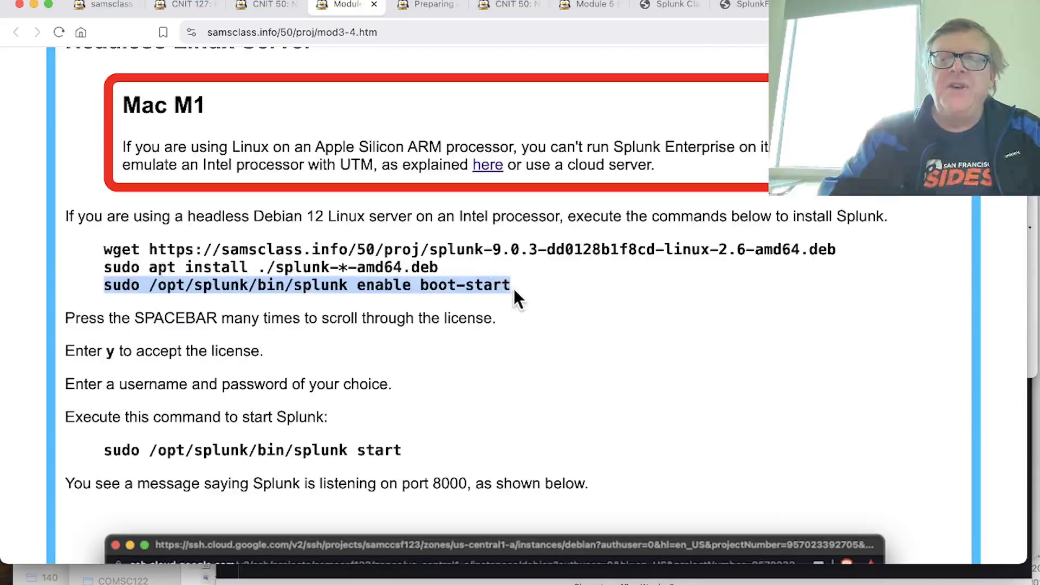
{"action": "key", "text": "super+Tab"}
{"action": "right_click", "coordinate": [385, 356]}
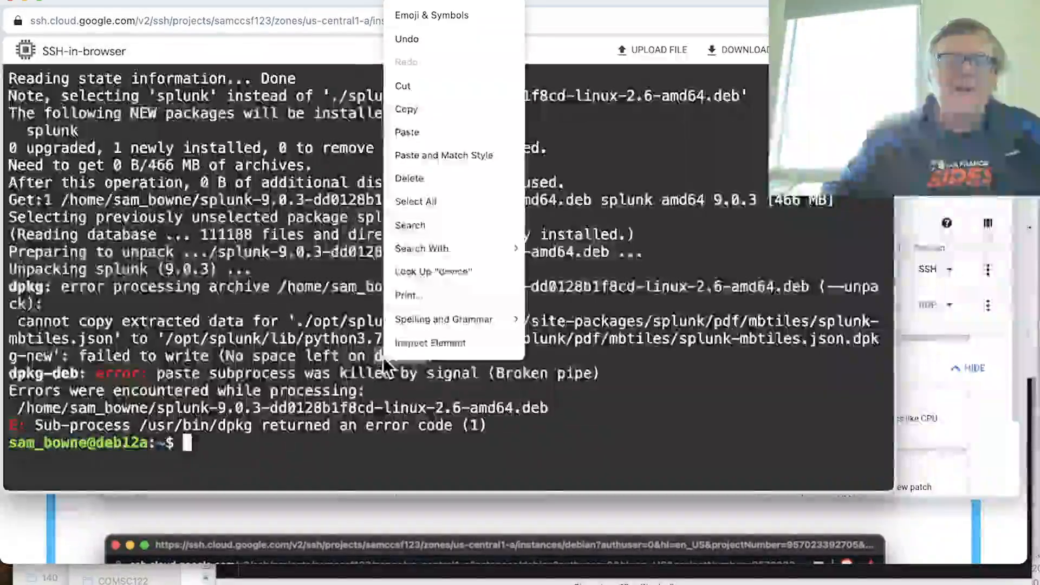
{"action": "left_click", "coordinate": [436, 136]}
{"action": "key", "text": "Return"}
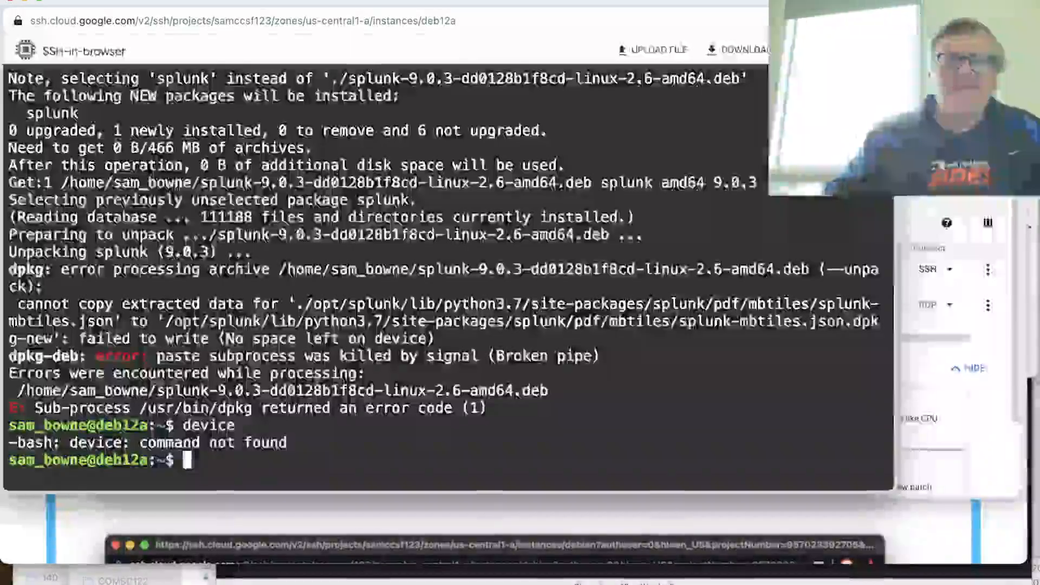
{"action": "key", "text": "super+Tab"}
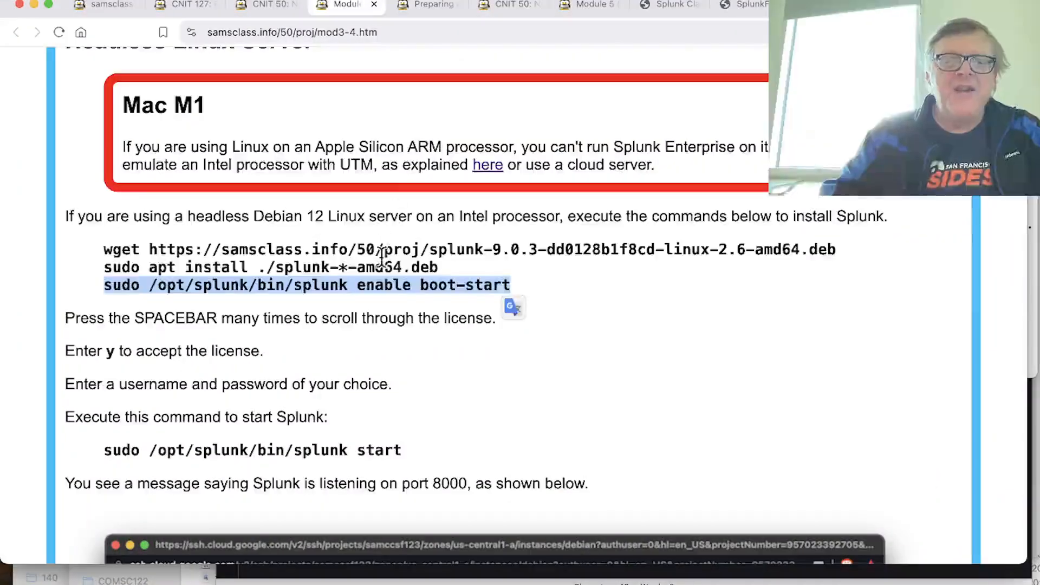
{"action": "right_click", "coordinate": [379, 279]}
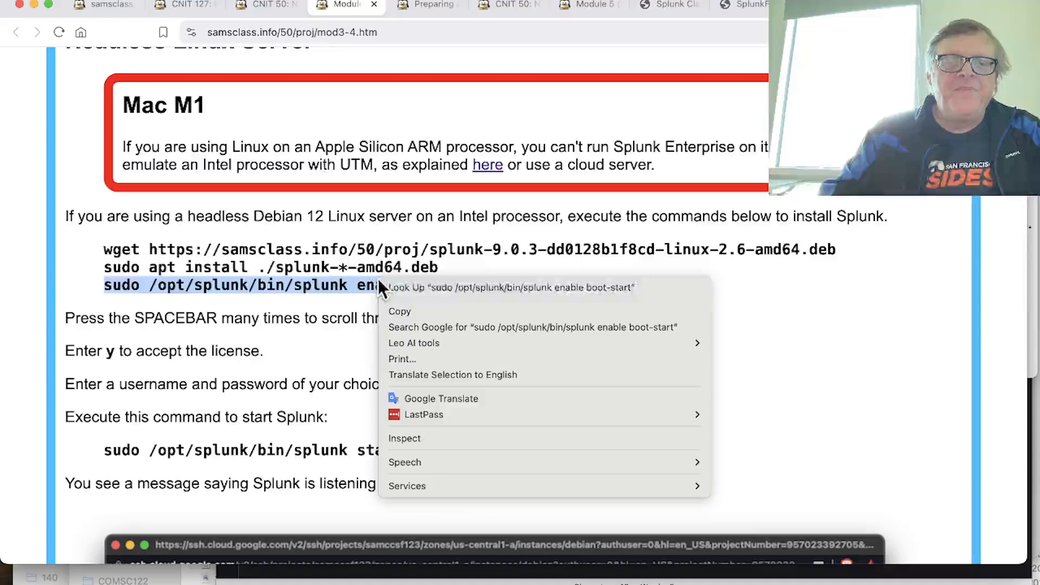
{"action": "left_click", "coordinate": [401, 309]}
{"action": "key", "text": "super+Tab"}
{"action": "right_click", "coordinate": [336, 398]}
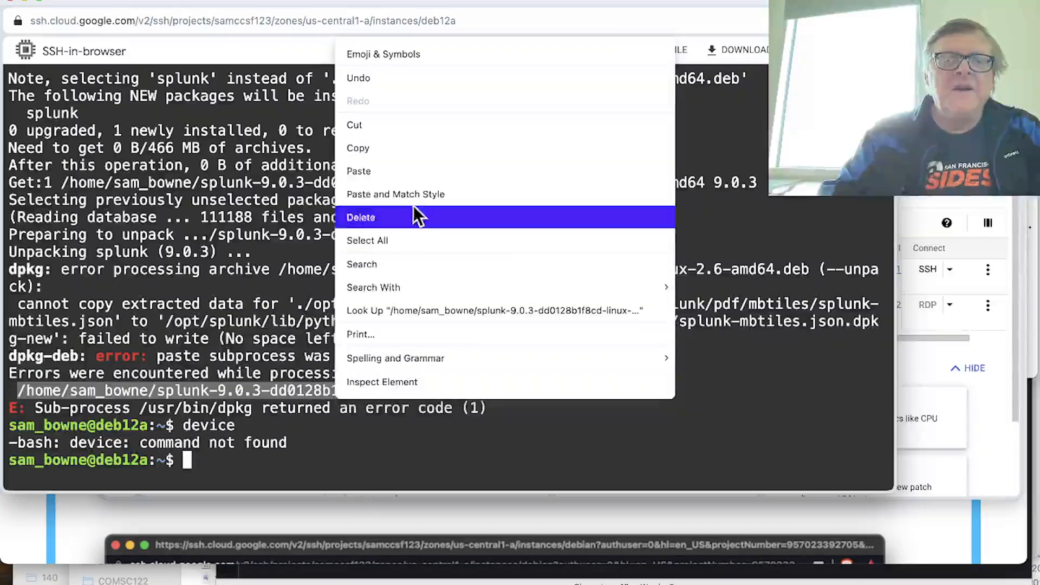
{"action": "left_click", "coordinate": [411, 171]}
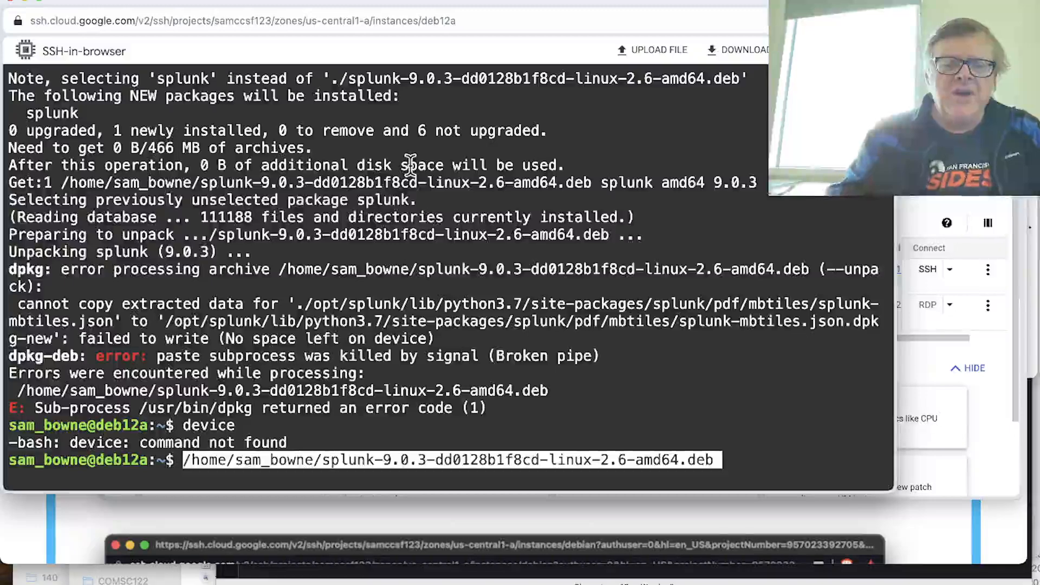
Step: Copy sudo /opt/splunk/bin/splunk enable boot-start from the Brave instructions and try to run it at a clean prompt in Opera's SSH session
{"action": "key", "text": "super+Tab"}
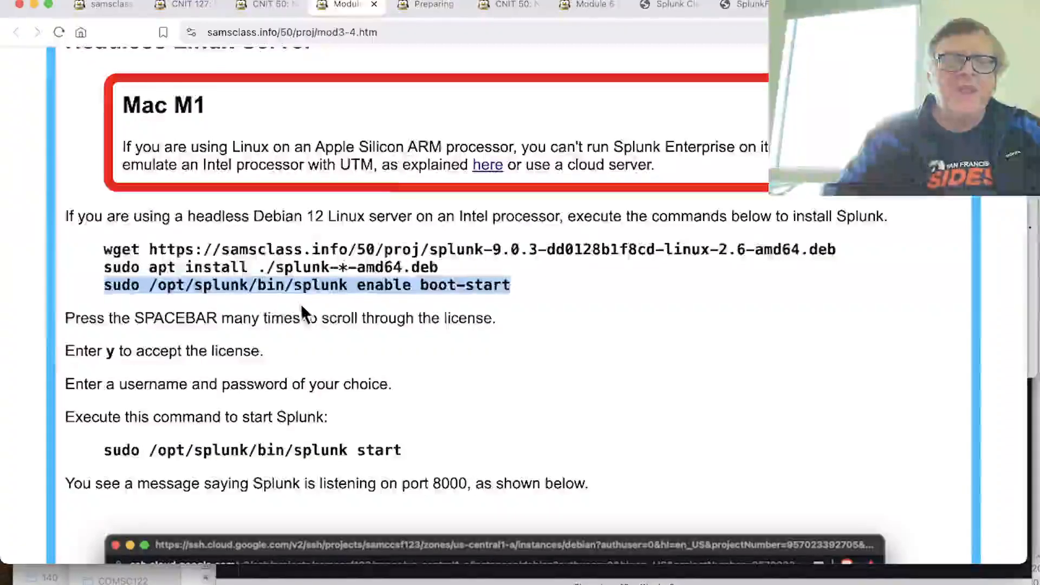
{"action": "left_click_drag", "start_coordinate": [509, 285], "coordinate": [115, 279]}
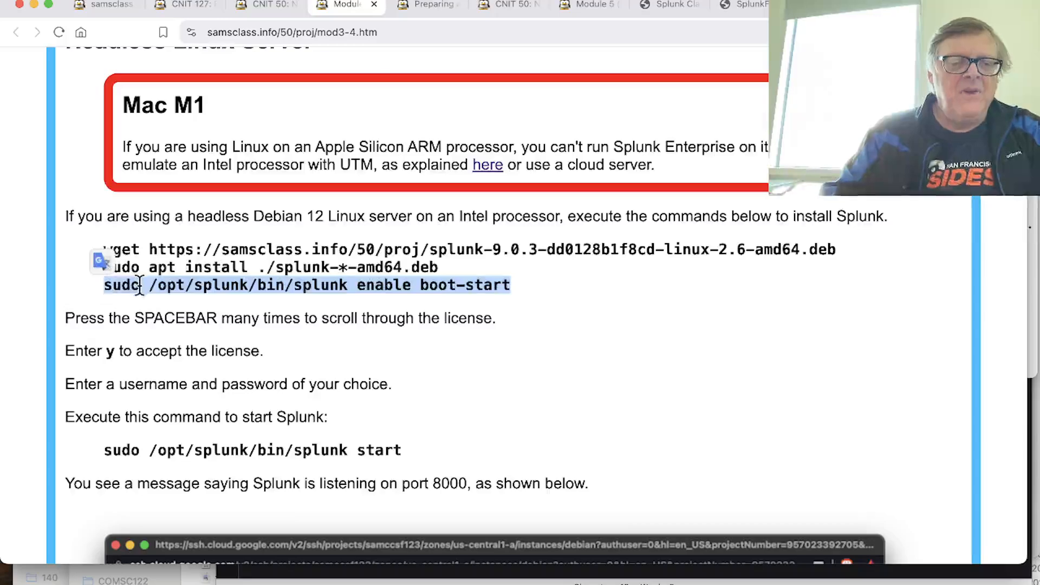
{"action": "right_click", "coordinate": [139, 284]}
{"action": "left_click", "coordinate": [157, 316]}
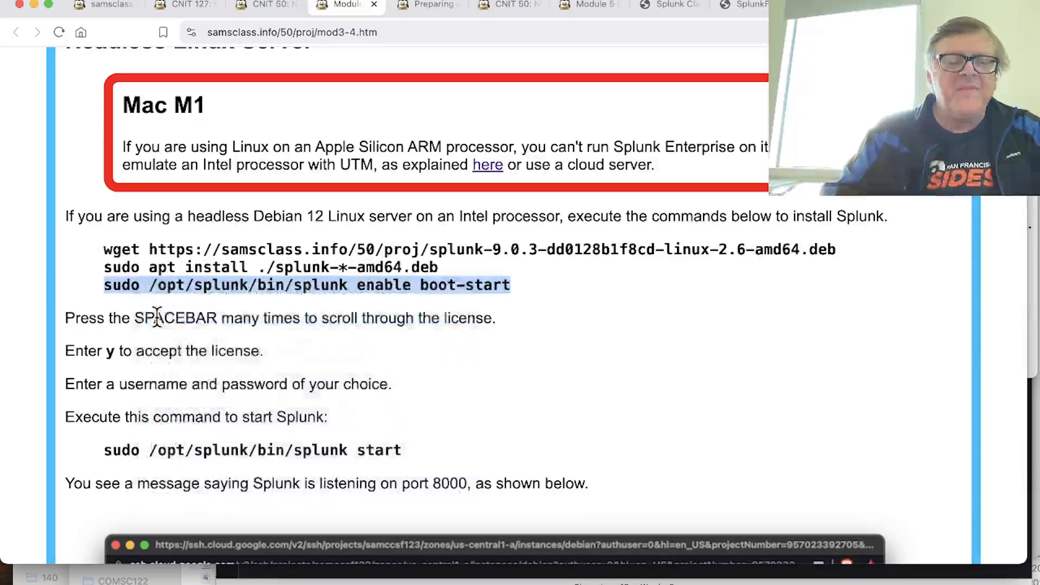
{"action": "key", "text": "super+Tab"}
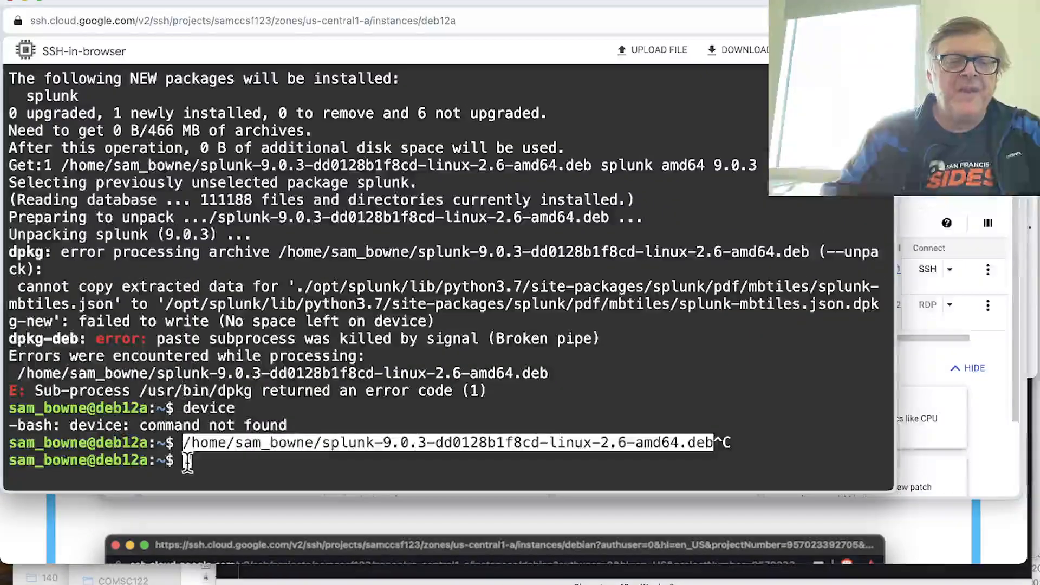
{"action": "right_click", "coordinate": [189, 462]}
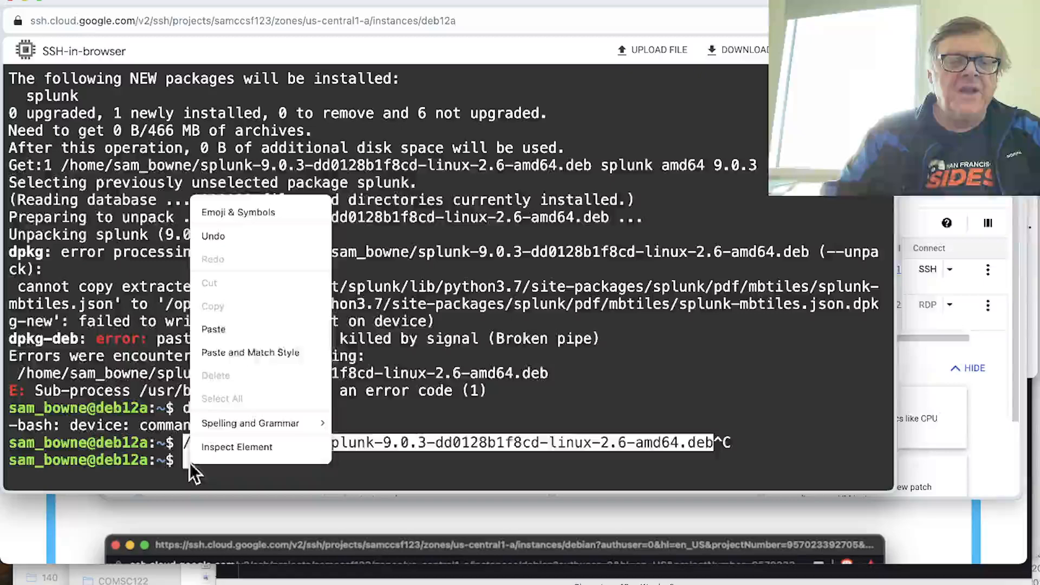
{"action": "left_click", "coordinate": [213, 336]}
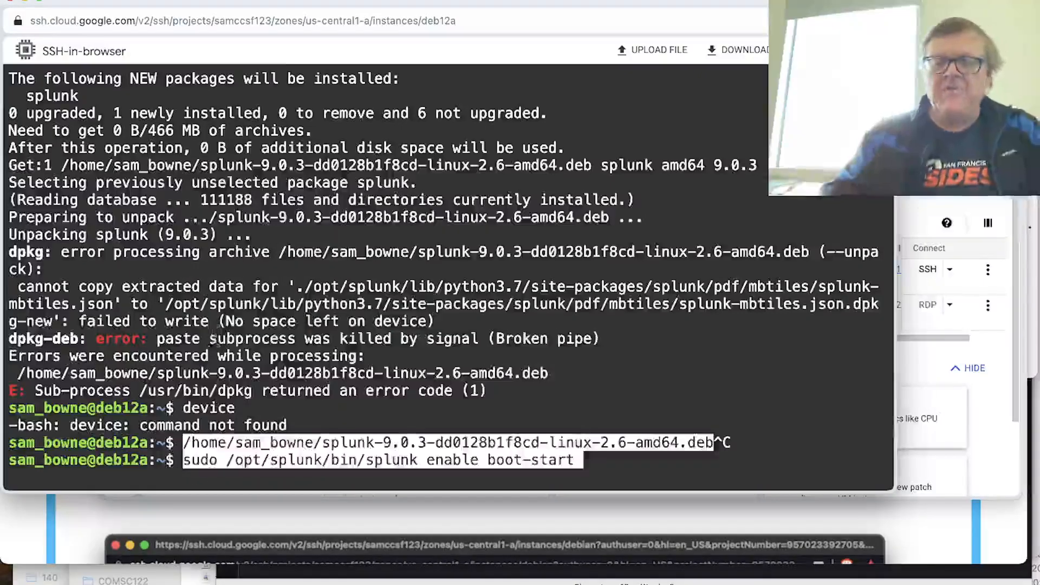
{"action": "key", "text": "Return"}
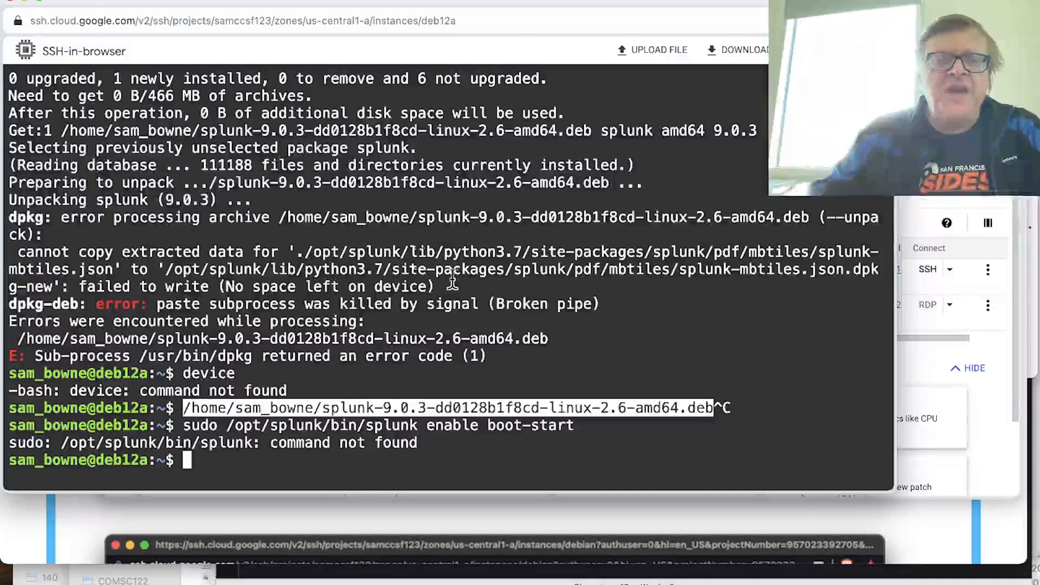
Step: Close the deb12a SSH session and start a new Compute Engine VM instance named debsplunk
{"action": "left_click", "coordinate": [10, 2]}
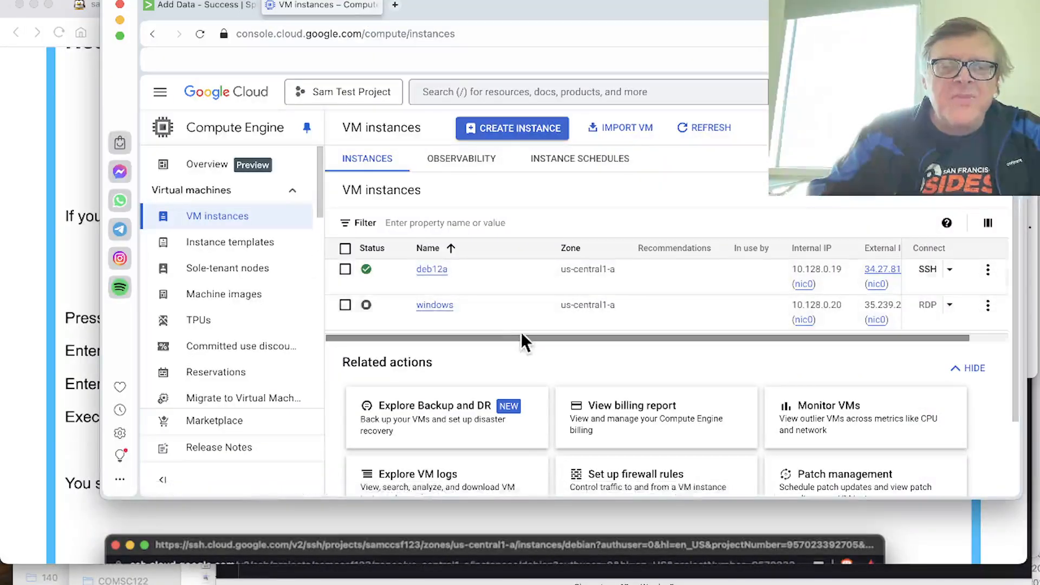
{"action": "left_click", "coordinate": [506, 131]}
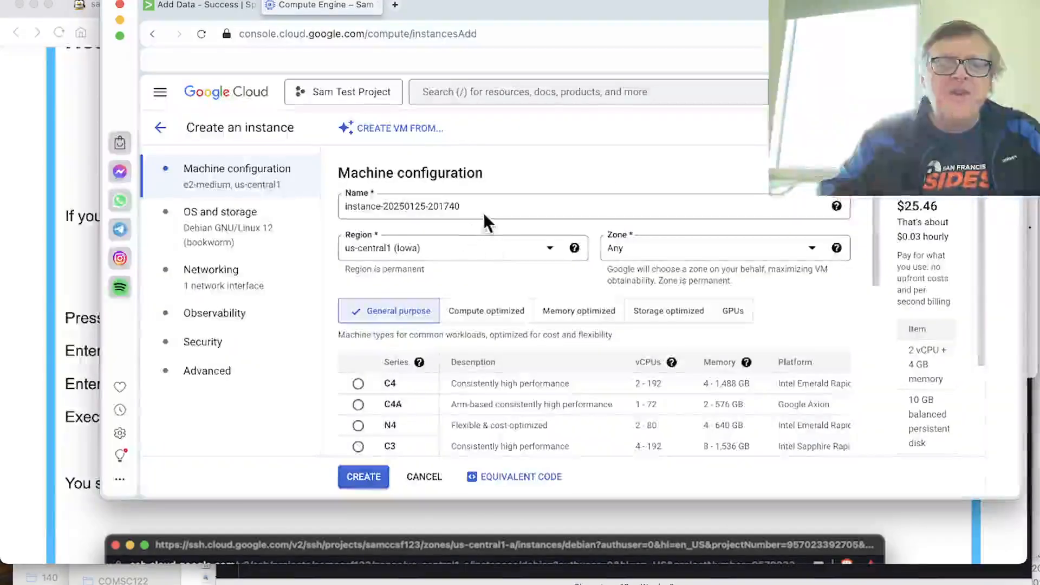
{"action": "left_click", "coordinate": [475, 210]}
{"action": "key", "text": "BackSpace"}
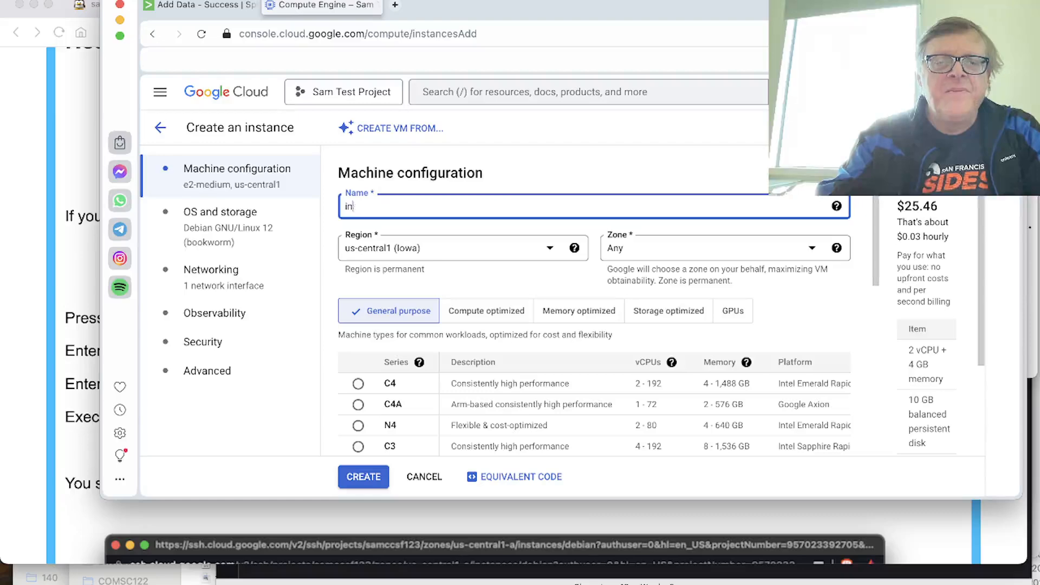
{"action": "key", "text": "BackSpace"}
{"action": "key", "text": "BackSpace"}
{"action": "type", "text": "deb"}
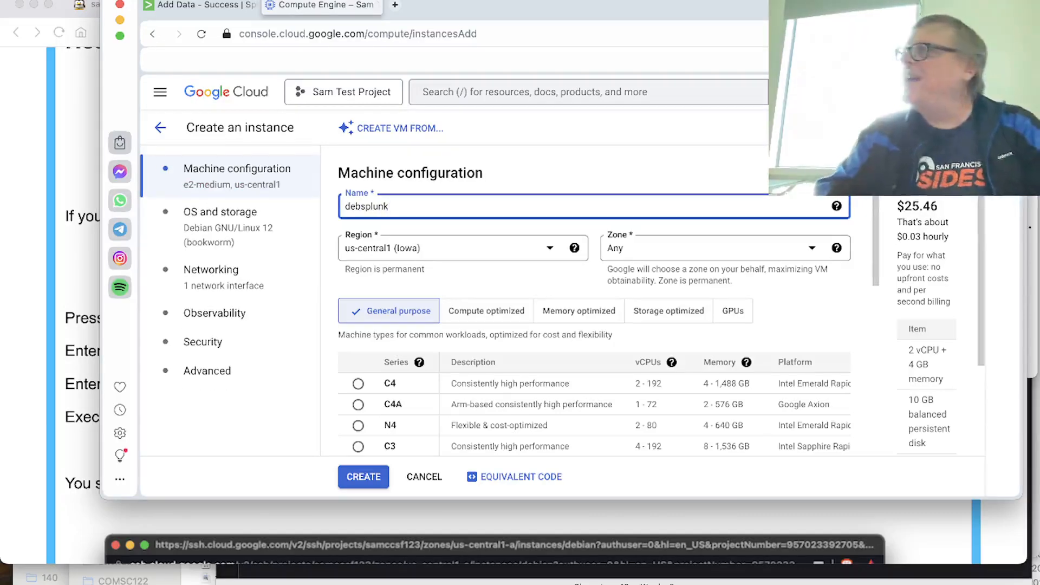
{"action": "type", "text": "splunk"}
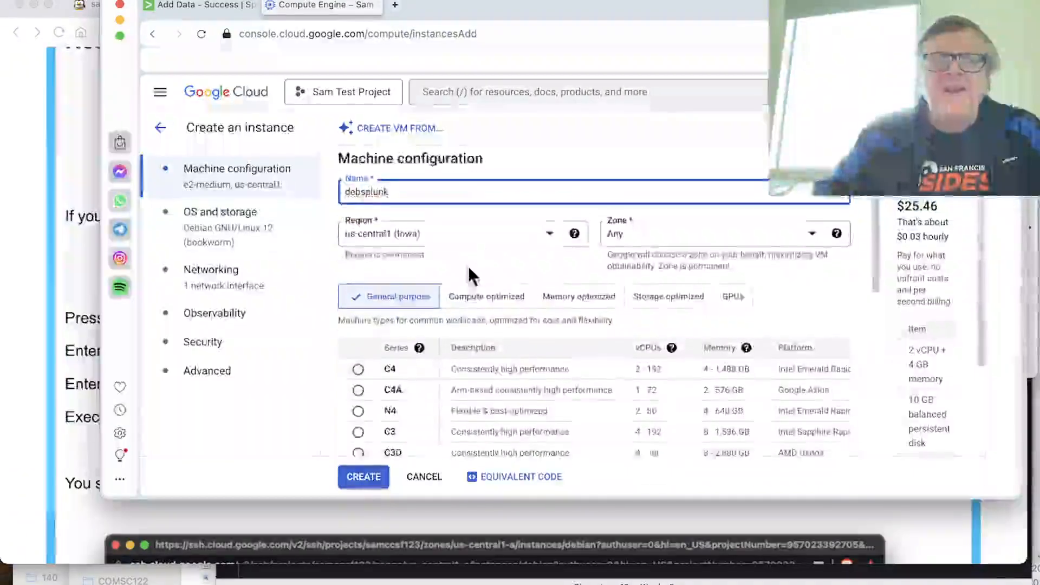
Step: Review the region, general-purpose machine series and preset machine type in the debsplunk machine configuration
{"action": "scroll", "coordinate": [469, 271], "scroll_direction": "down", "scroll_amount": 3}
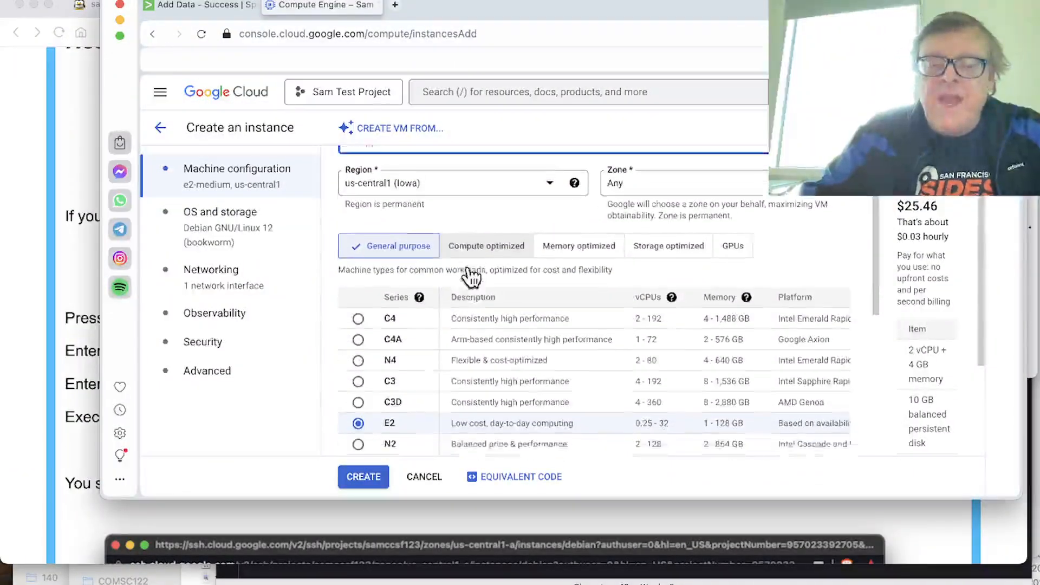
{"action": "scroll", "coordinate": [470, 278], "scroll_direction": "down", "scroll_amount": 2}
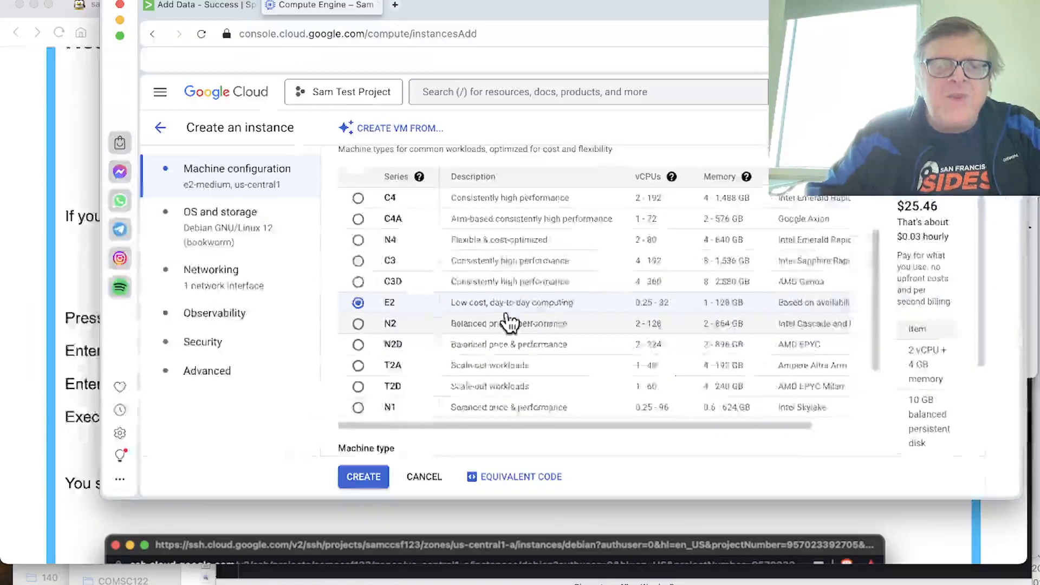
{"action": "scroll", "coordinate": [511, 322], "scroll_direction": "down", "scroll_amount": 5}
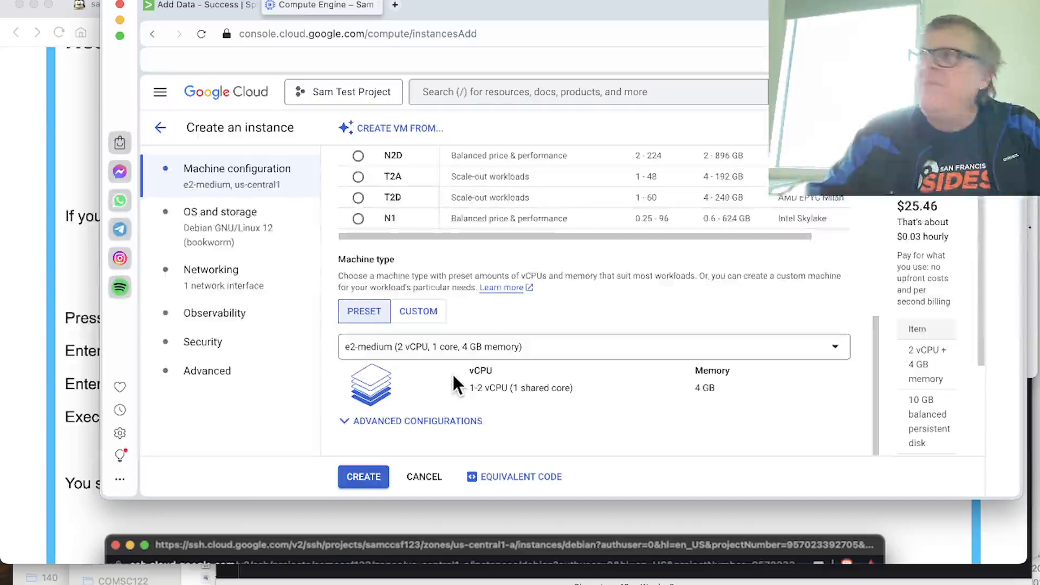
{"action": "scroll", "coordinate": [452, 375], "scroll_direction": "up", "scroll_amount": 5}
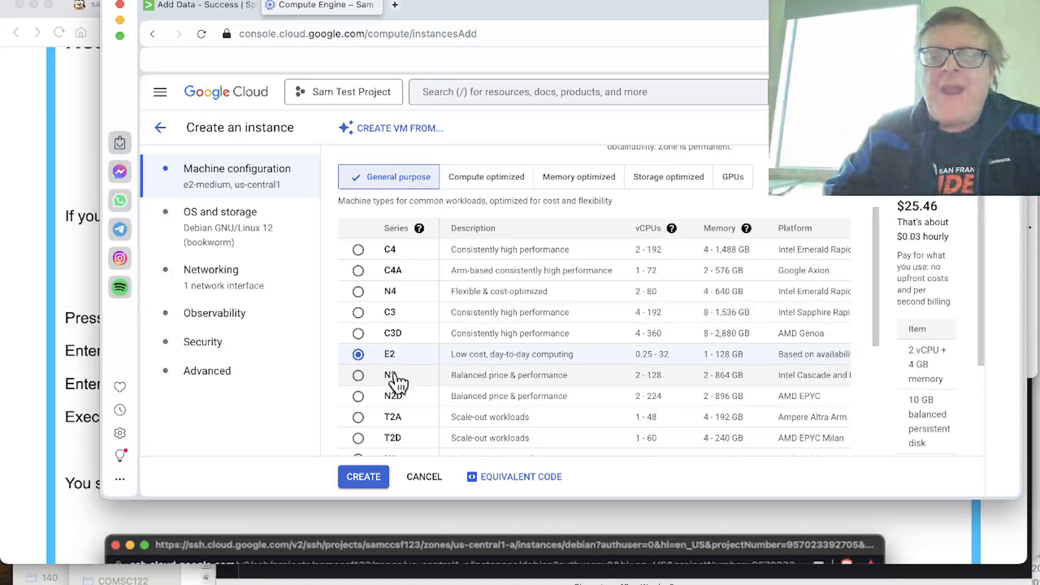
{"action": "scroll", "coordinate": [394, 379], "scroll_direction": "up", "scroll_amount": 3}
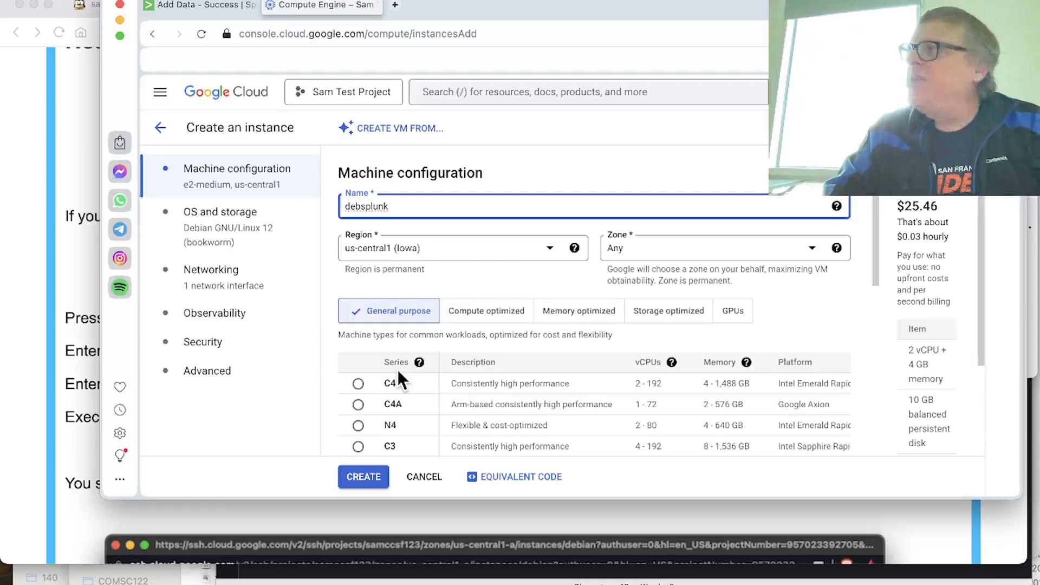
{"action": "scroll", "coordinate": [397, 374], "scroll_direction": "down", "scroll_amount": 3}
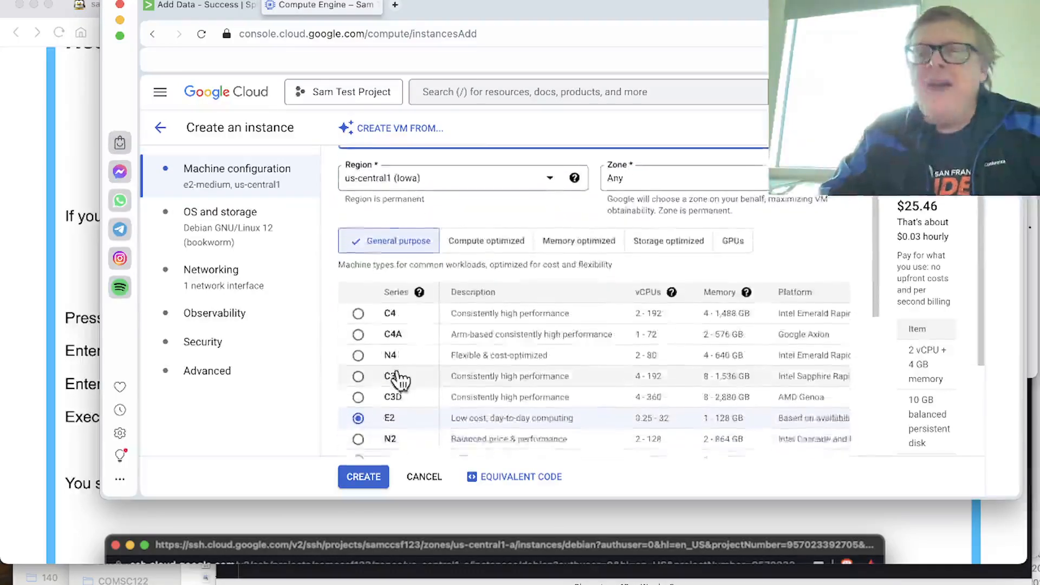
{"action": "scroll", "coordinate": [401, 379], "scroll_direction": "up", "scroll_amount": 2}
{"action": "scroll", "coordinate": [400, 379], "scroll_direction": "up", "scroll_amount": 1}
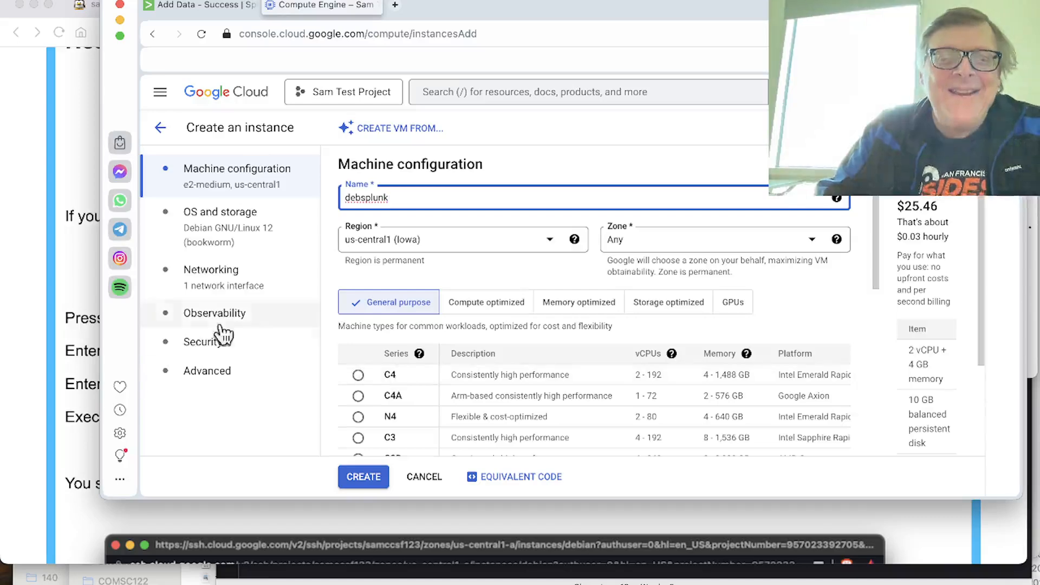
{"action": "scroll", "coordinate": [353, 335], "scroll_direction": "down", "scroll_amount": 4}
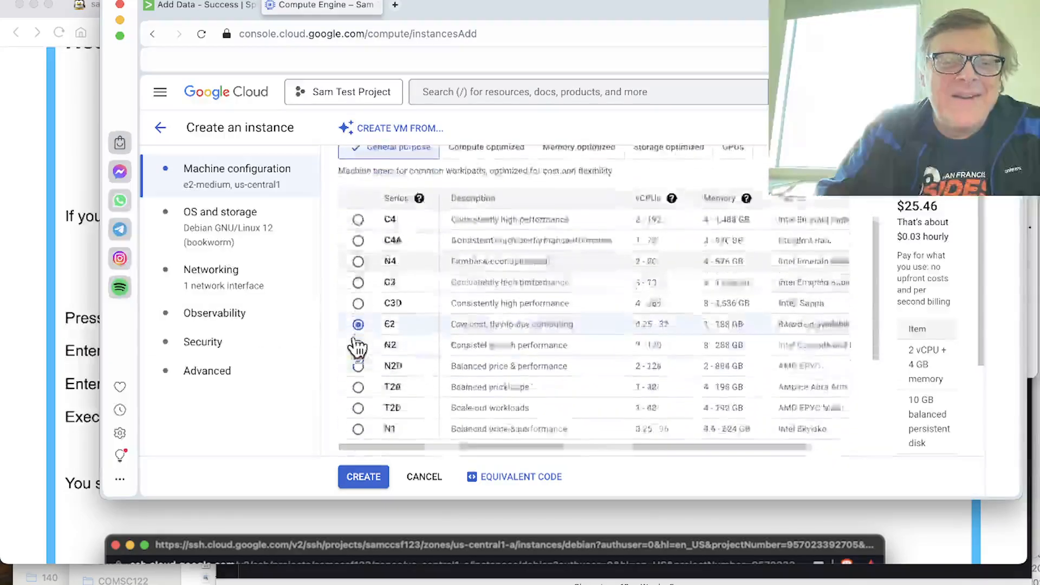
{"action": "scroll", "coordinate": [358, 347], "scroll_direction": "up", "scroll_amount": 3}
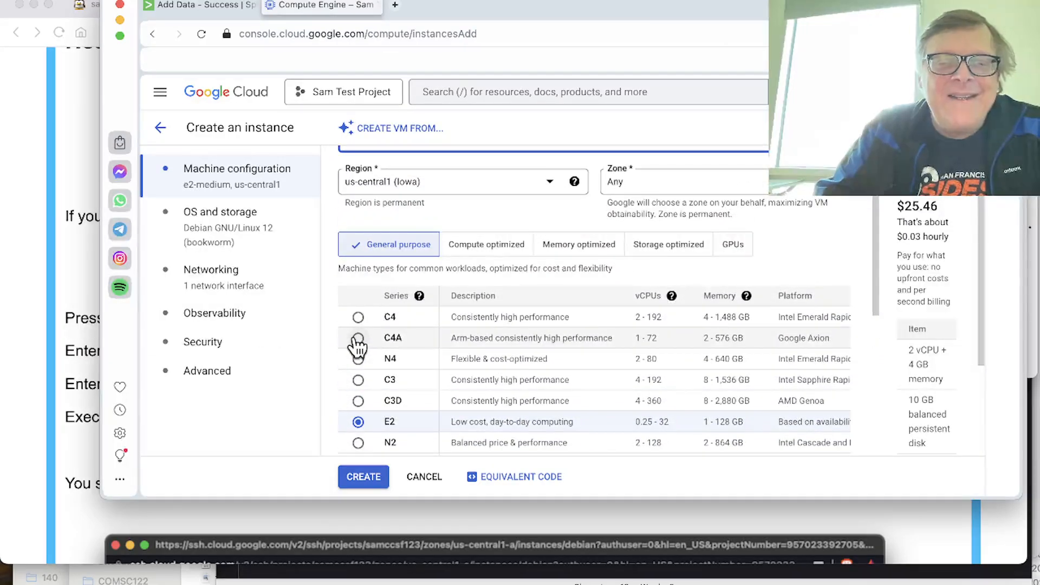
{"action": "scroll", "coordinate": [357, 344], "scroll_direction": "down", "scroll_amount": 6}
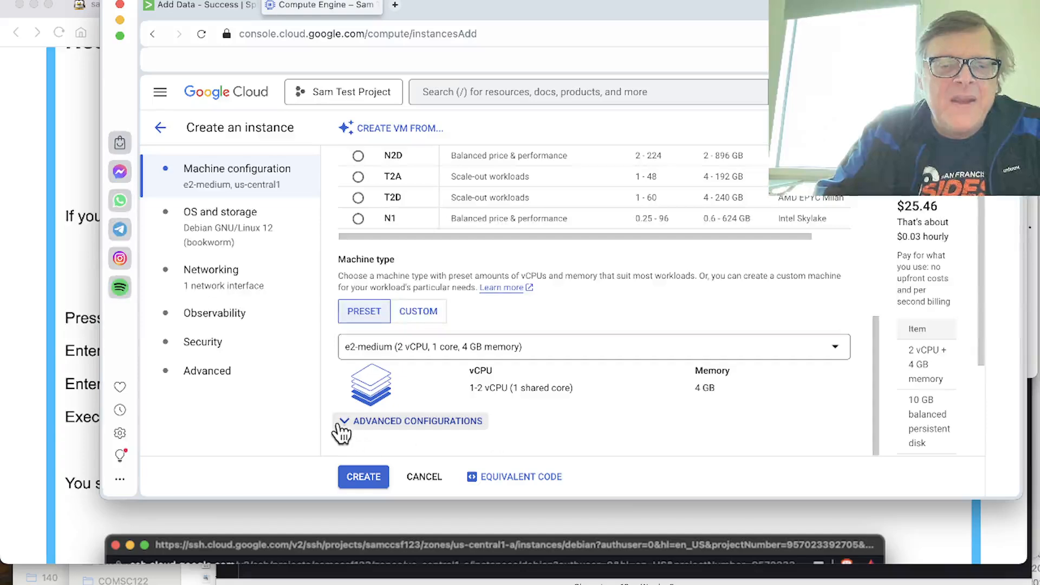
{"action": "scroll", "coordinate": [432, 377], "scroll_direction": "up", "scroll_amount": 7}
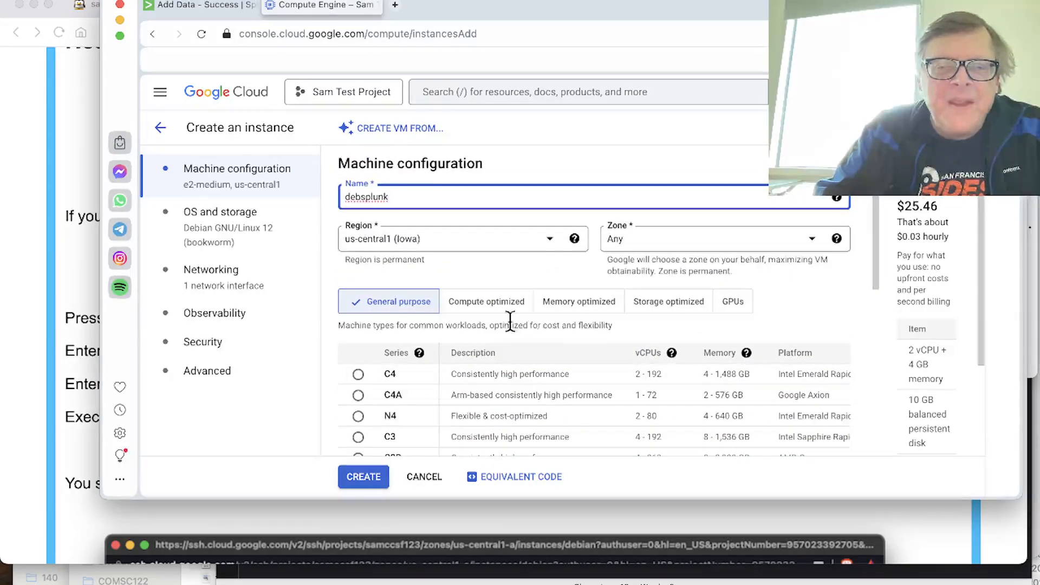
Step: Expand the advanced machine configurations and create the debsplunk instance with the default settings
{"action": "scroll", "coordinate": [509, 321], "scroll_direction": "down", "scroll_amount": 7}
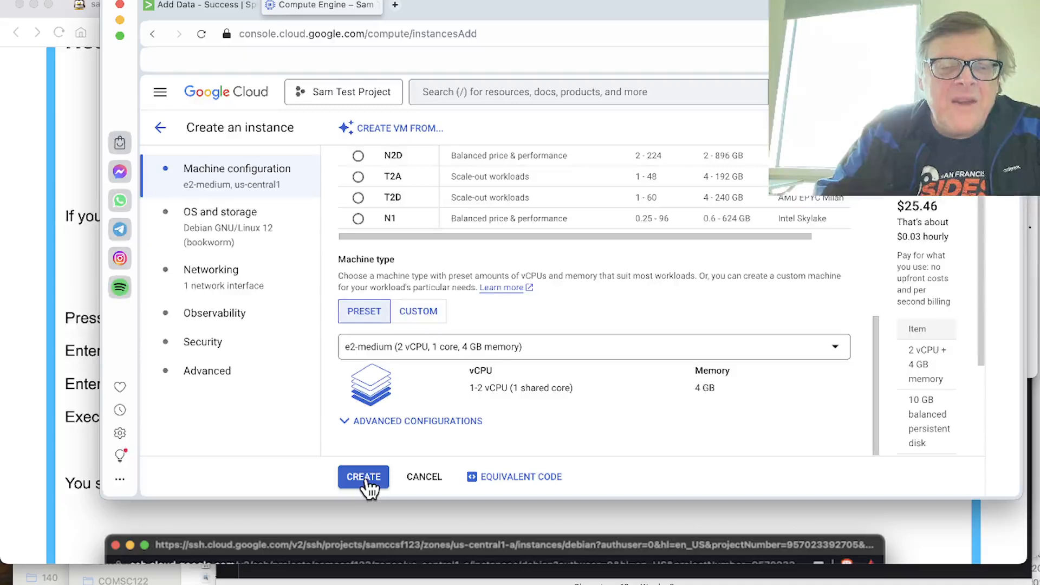
{"action": "left_click", "coordinate": [349, 422]}
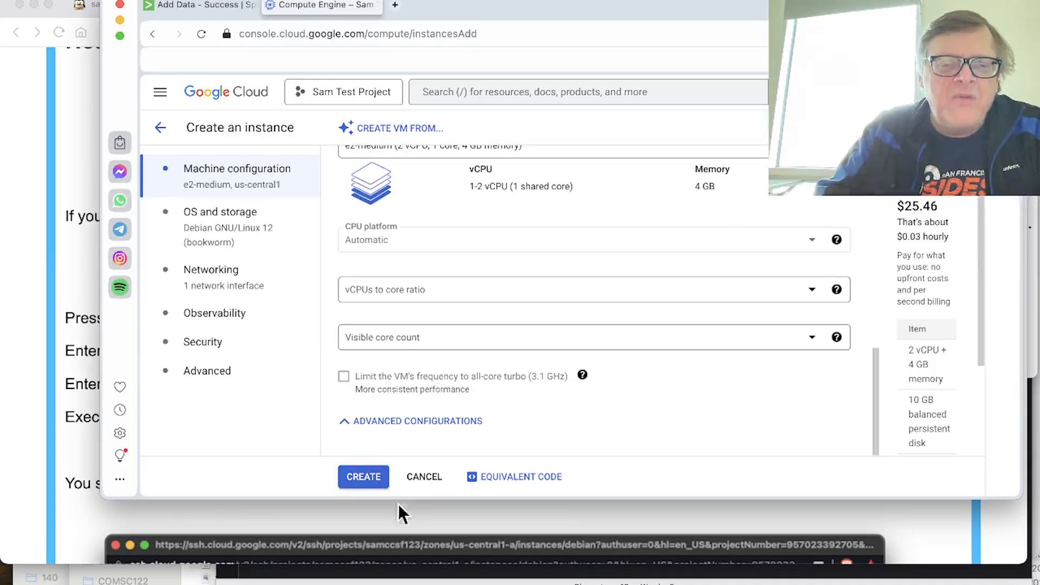
{"action": "left_click", "coordinate": [368, 484]}
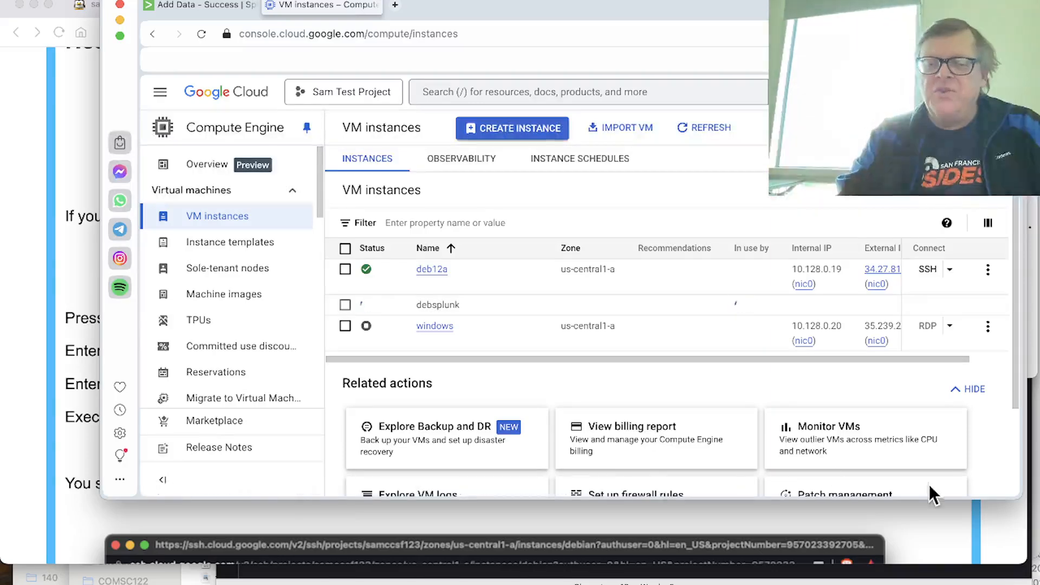
Step: Open an SSH-in-browser session to the debsplunk instance from the VM instances list and authorize the connection
{"action": "left_click_drag", "start_coordinate": [970, 503], "coordinate": [983, 565]}
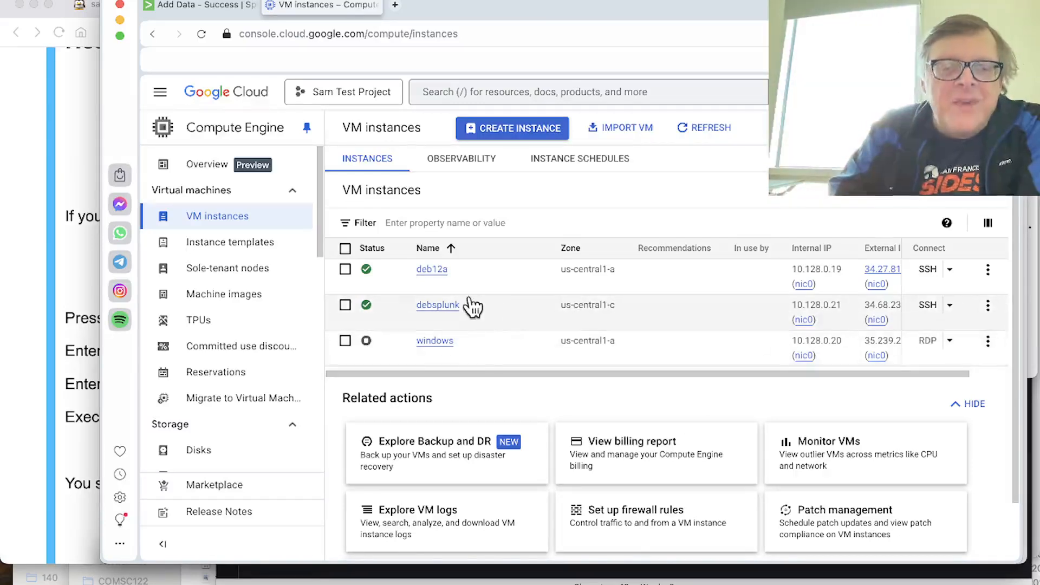
{"action": "left_click", "coordinate": [441, 305]}
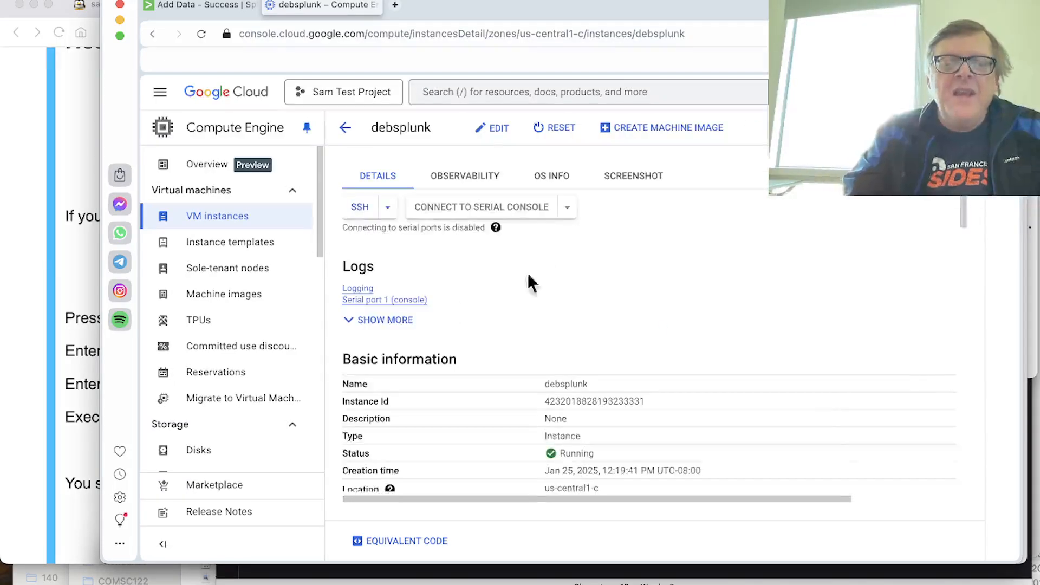
{"action": "left_click", "coordinate": [345, 127]}
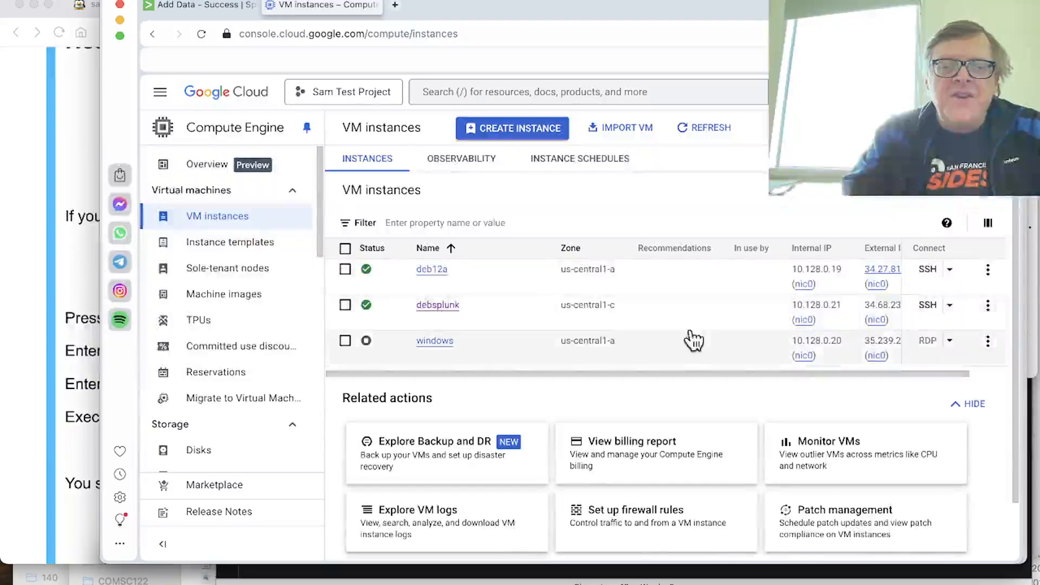
{"action": "left_click", "coordinate": [926, 306]}
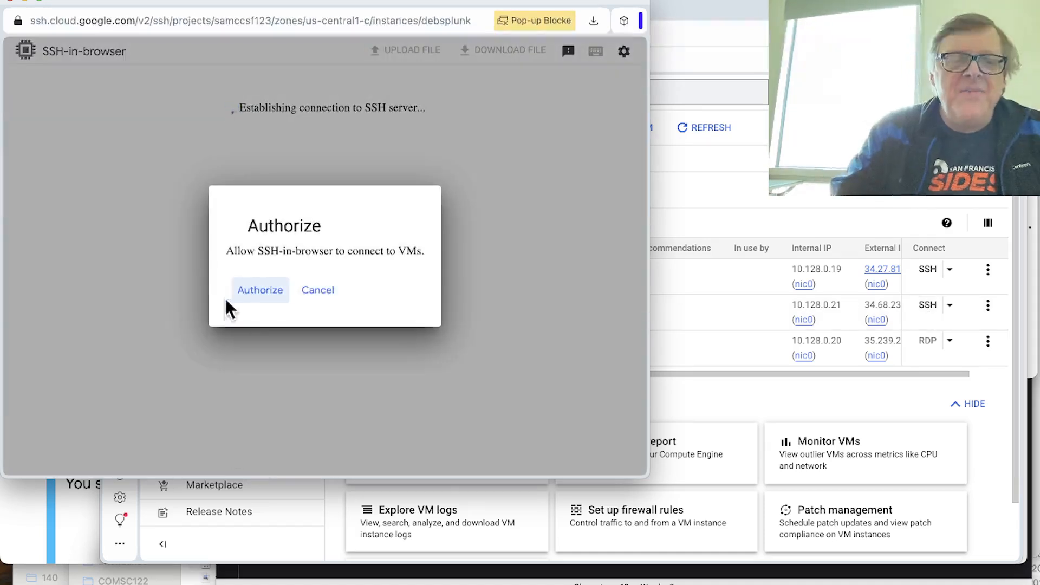
{"action": "left_click", "coordinate": [257, 298]}
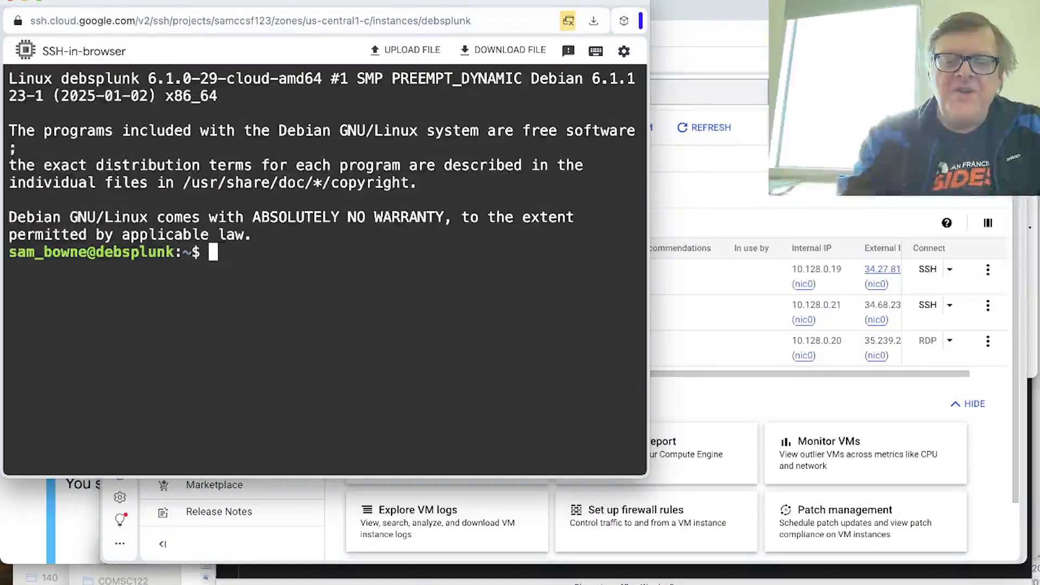
Step: Check the debsplunk machine's kernel version with uname -a and its disk space with df -h
{"action": "type", "text": "uname -a"}
{"action": "key", "text": "Return"}
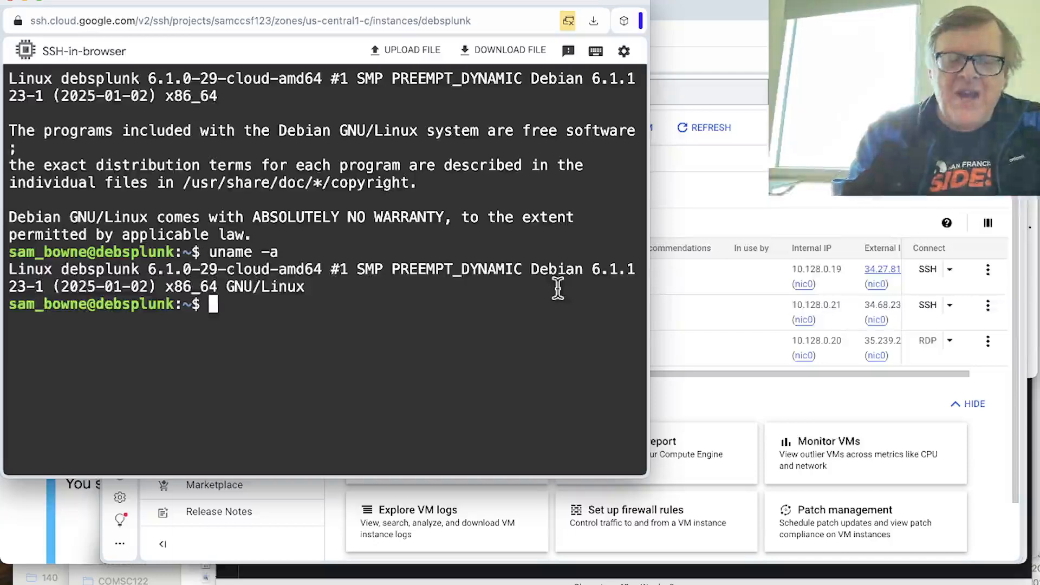
{"action": "type", "text": "df -h"}
{"action": "key", "text": "Return"}
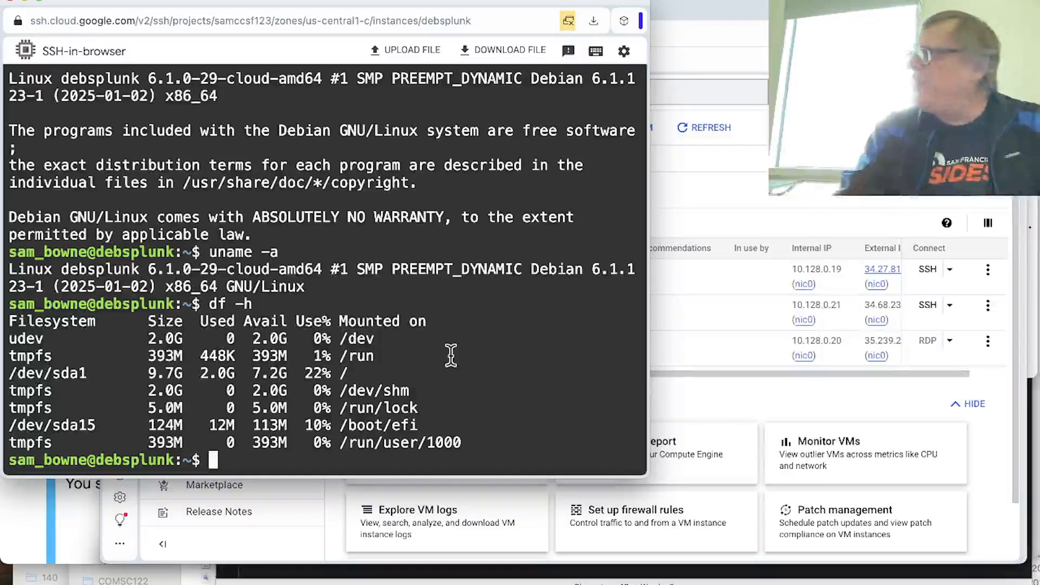
Step: Switch to Brave and copy the wget command for the Splunk 9.0.3 amd64 .deb package from the headless Debian 12 instructions
{"action": "left_click", "coordinate": [727, 45]}
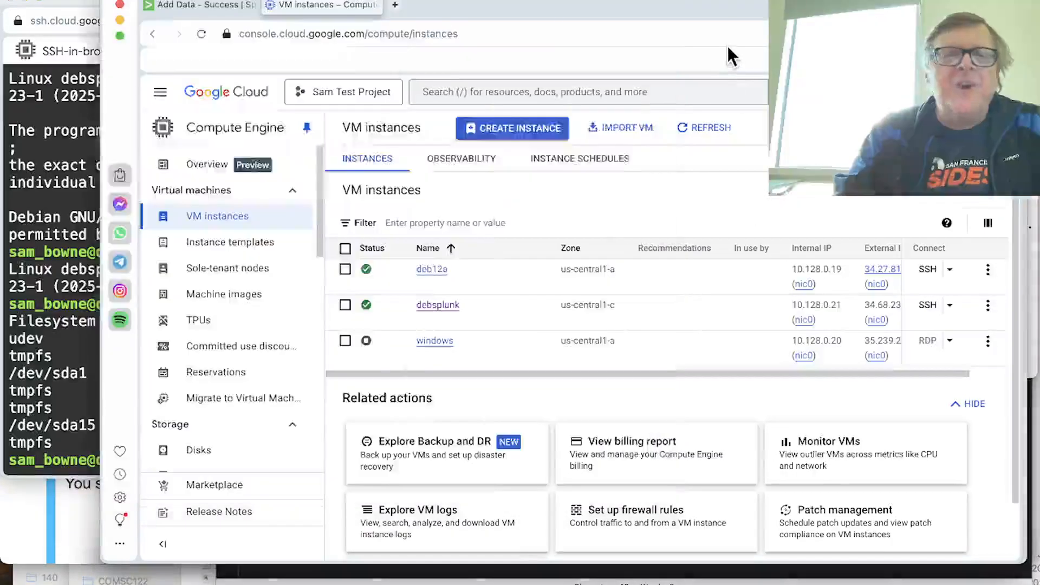
{"action": "key", "text": "super+Tab"}
{"action": "key", "text": "super+Tab"}
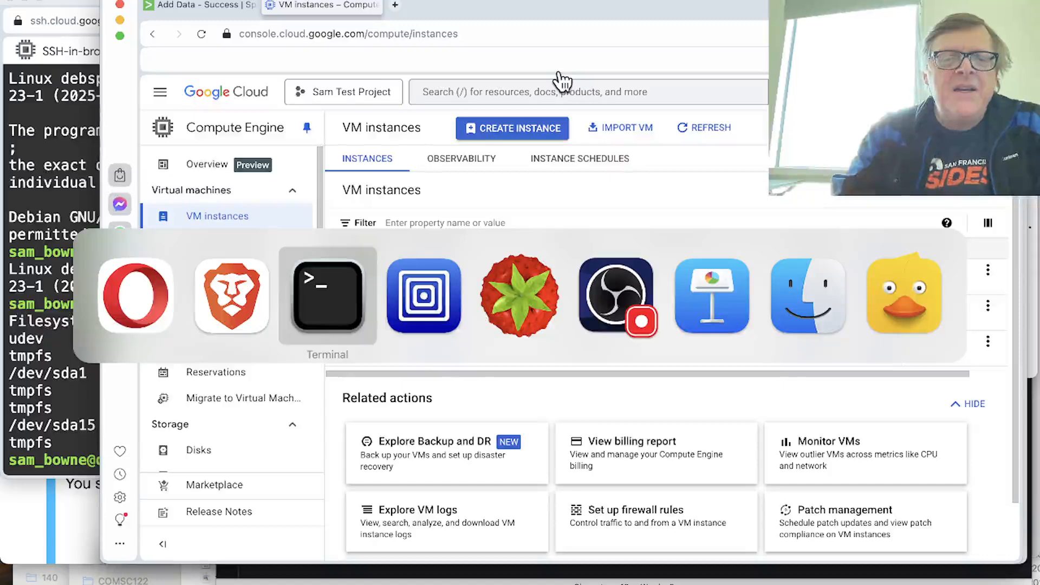
{"action": "key", "text": "super+shift+Tab"}
{"action": "left_click", "coordinate": [225, 269]}
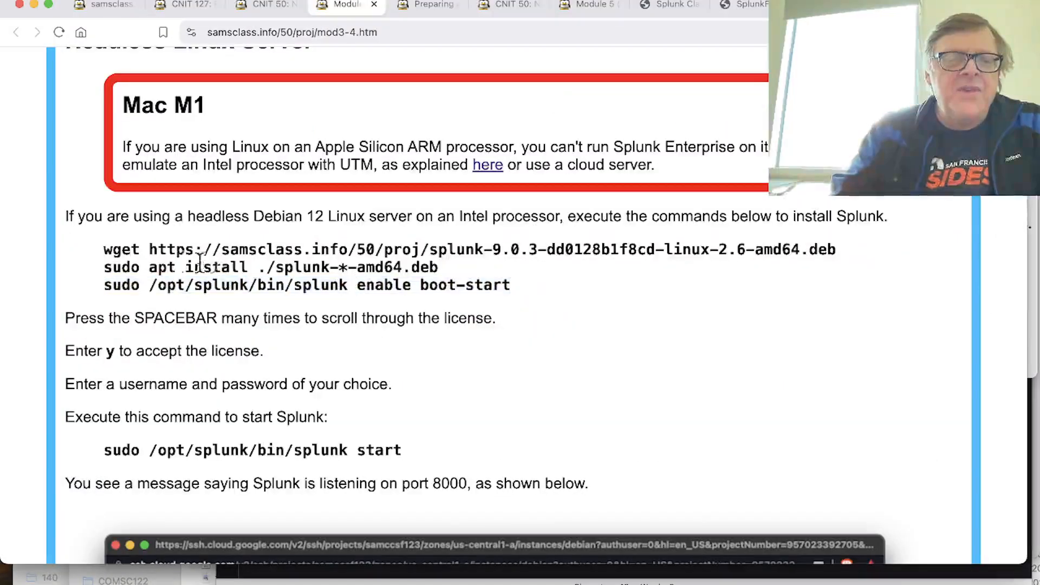
{"action": "left_click_drag", "start_coordinate": [105, 249], "coordinate": [838, 250]}
{"action": "right_click", "coordinate": [769, 250]}
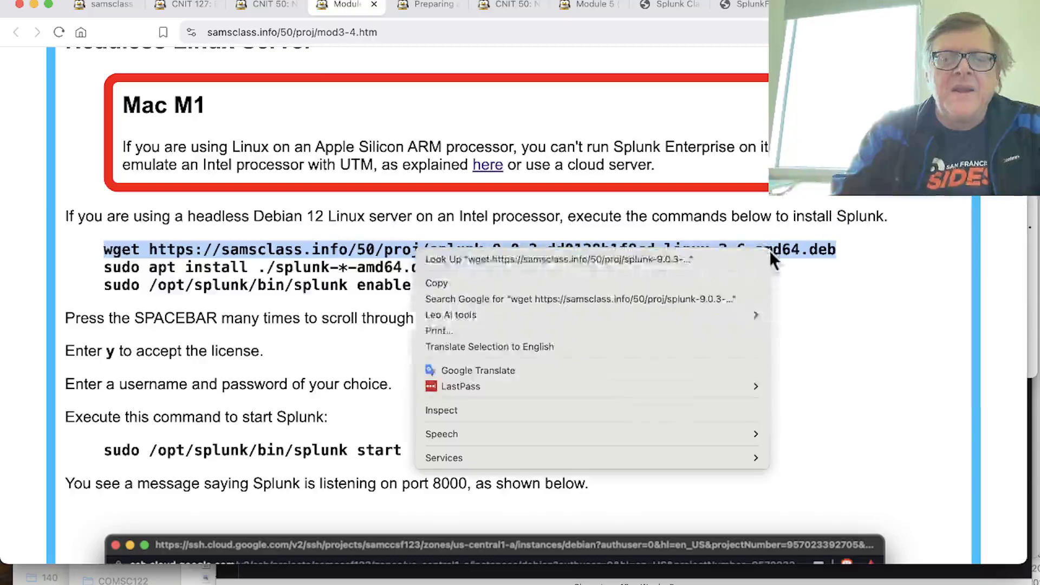
{"action": "left_click", "coordinate": [742, 283]}
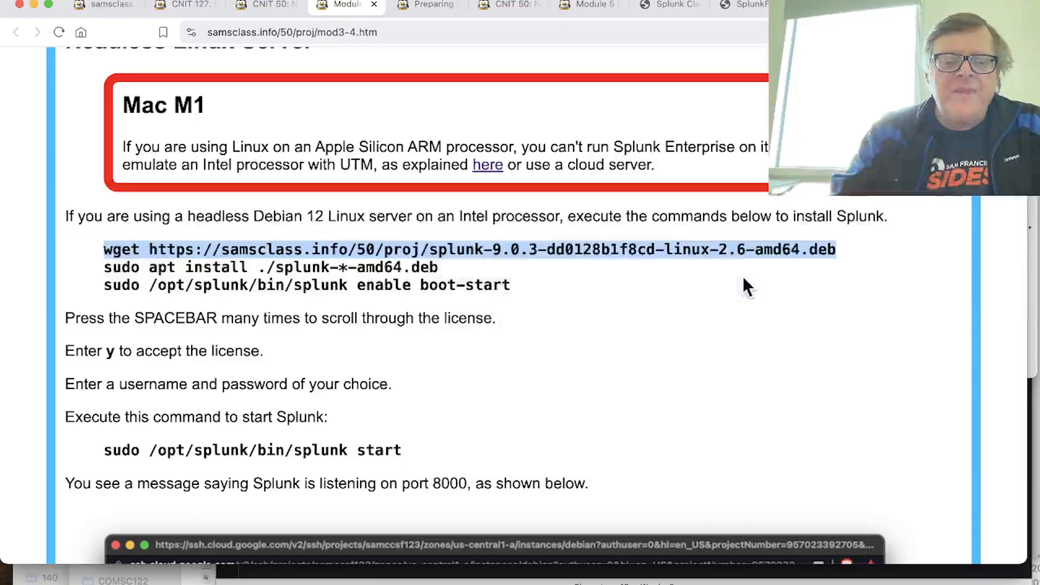
{"action": "key", "text": "super+Tab"}
{"action": "key", "text": "super+Tab"}
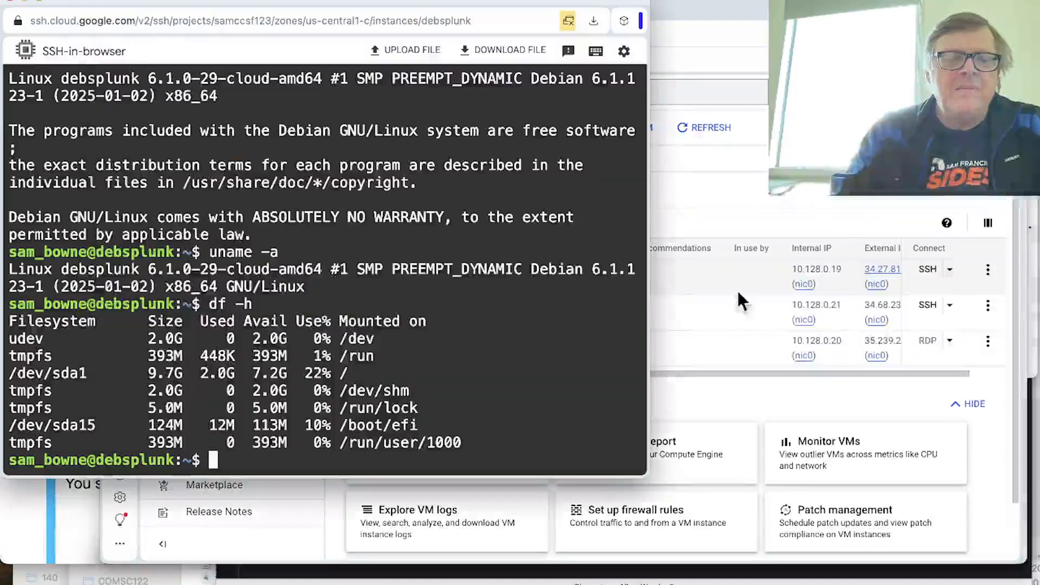
{"action": "right_click", "coordinate": [217, 459]}
{"action": "left_click", "coordinate": [256, 336]}
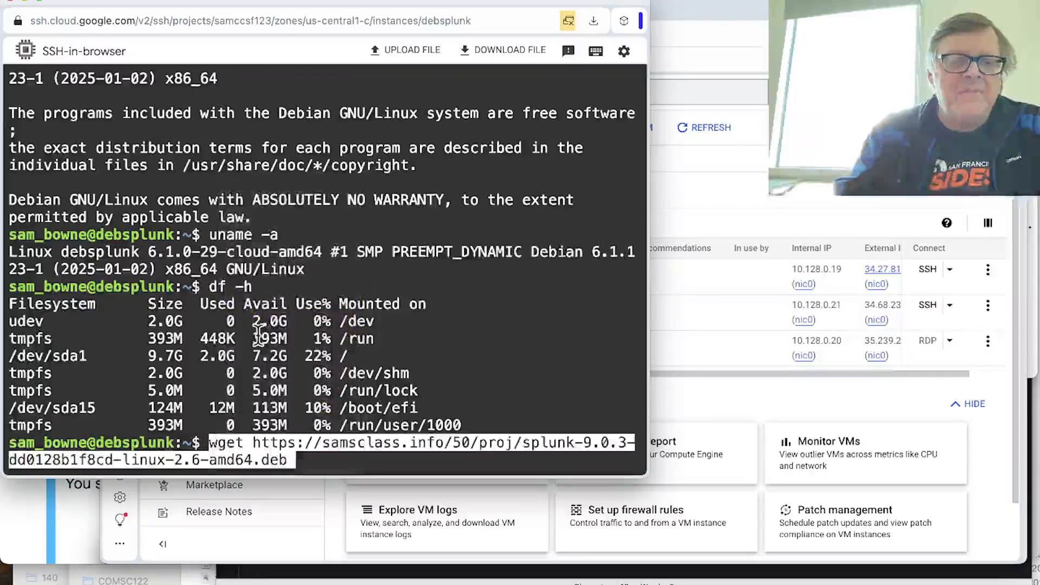
{"action": "key", "text": "Return"}
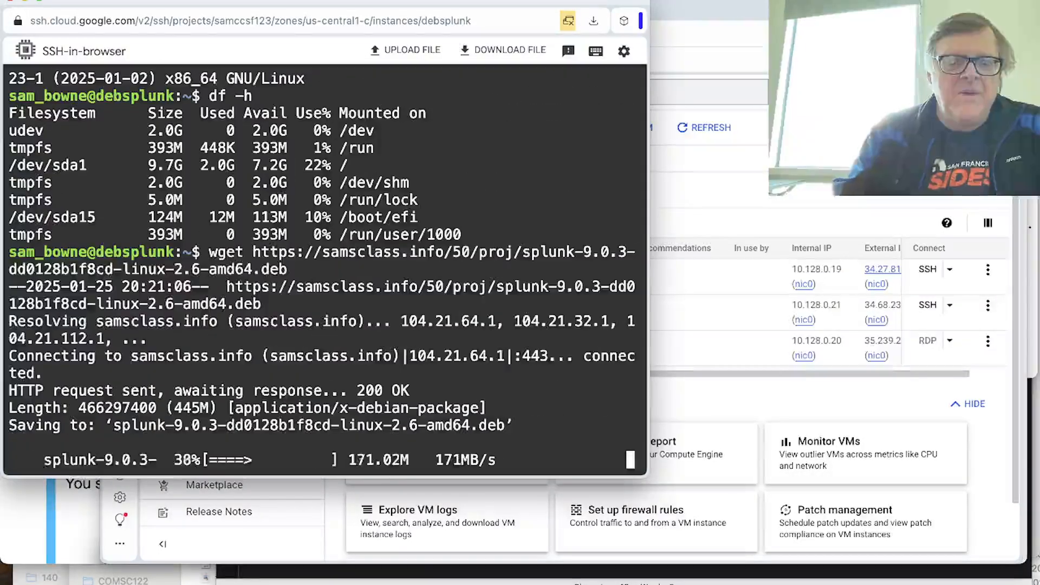
Step: Return to the Brave instructions and copy the apt install command for the Splunk package
{"action": "key", "text": "super+Tab"}
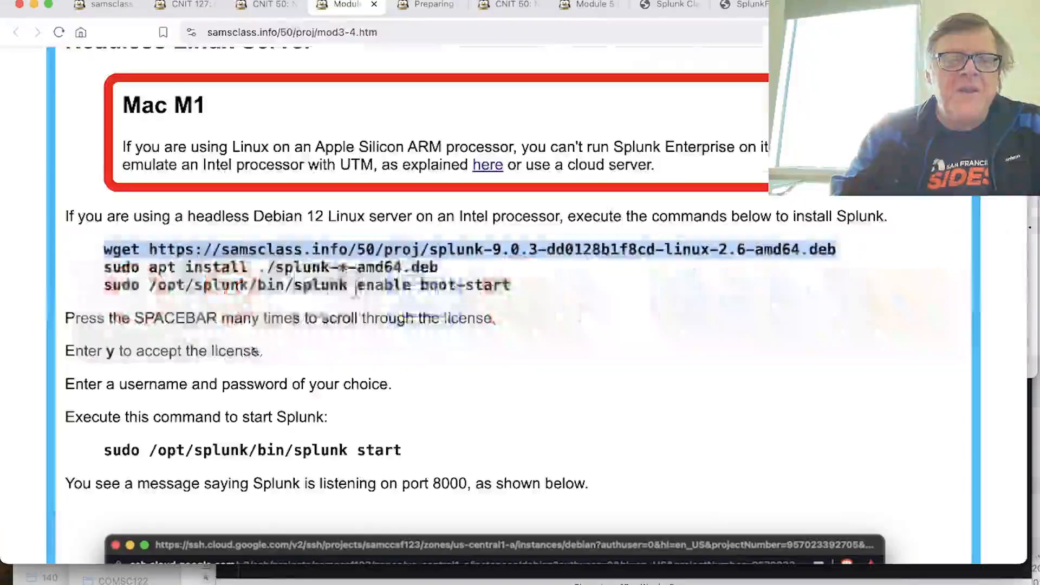
{"action": "left_click", "coordinate": [173, 285]}
{"action": "left_click_drag", "start_coordinate": [104, 268], "coordinate": [440, 267]}
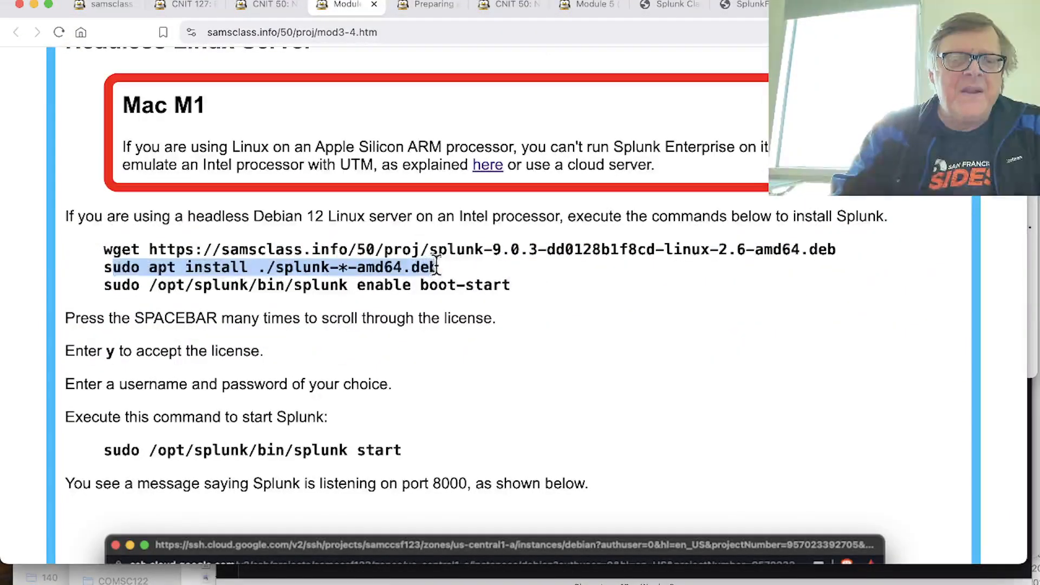
{"action": "right_click", "coordinate": [411, 265]}
{"action": "left_click", "coordinate": [435, 296]}
Step: Run sudo apt install ./splunk-*-amd64.deb in Opera's debsplunk SSH session, completing the pasted command with its missing first letter
{"action": "key", "text": "super+Tab"}
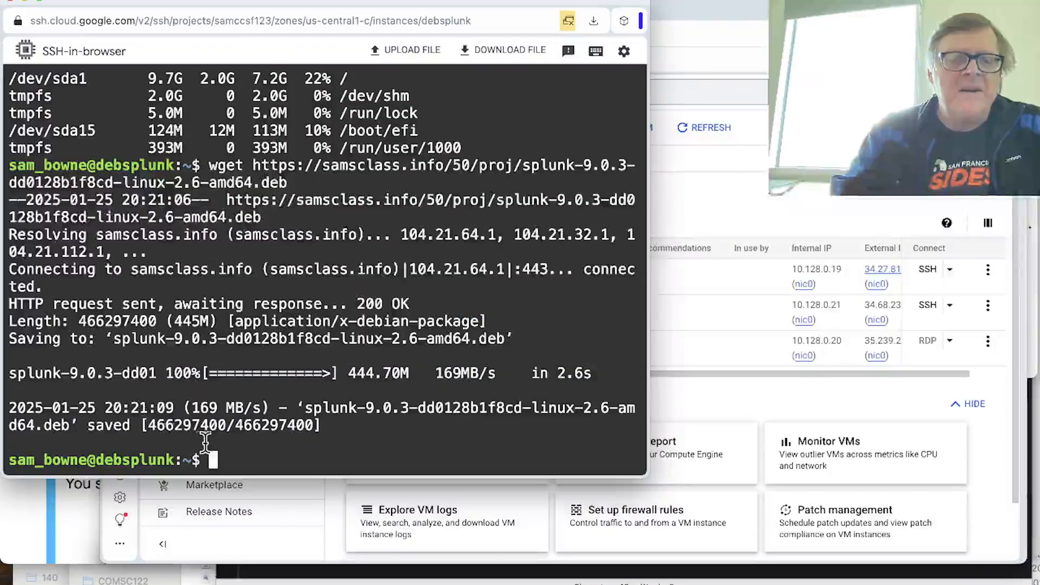
{"action": "key", "text": "super+Tab"}
{"action": "key", "text": "super+Tab"}
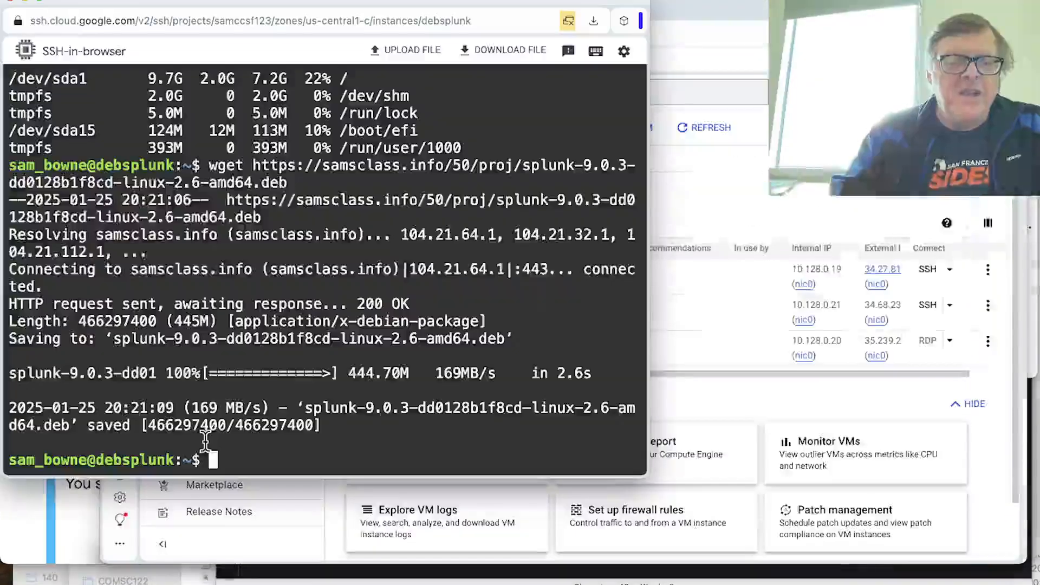
{"action": "type", "text": "s"}
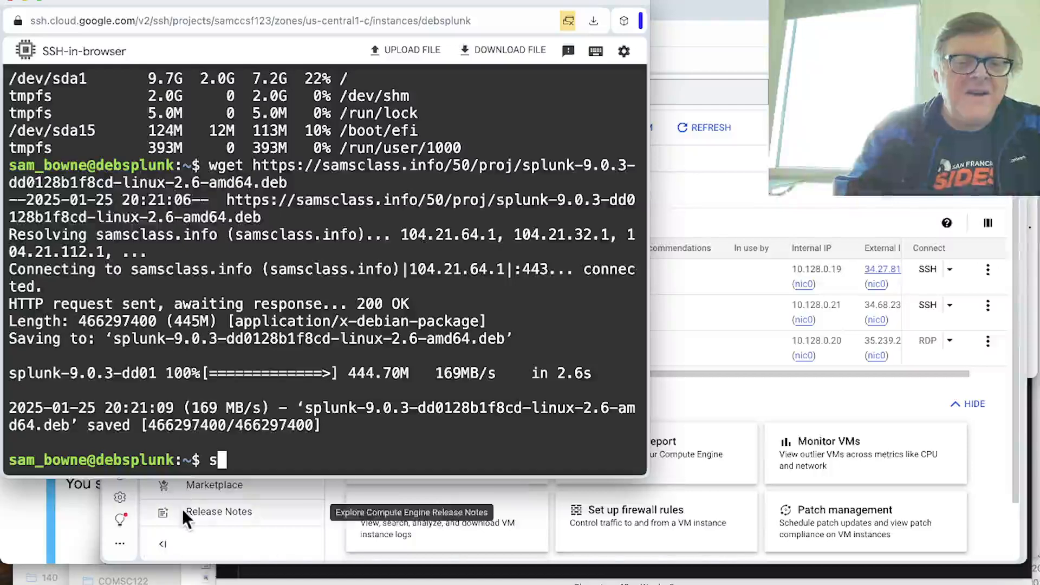
{"action": "right_click", "coordinate": [224, 457]}
{"action": "left_click", "coordinate": [269, 325]}
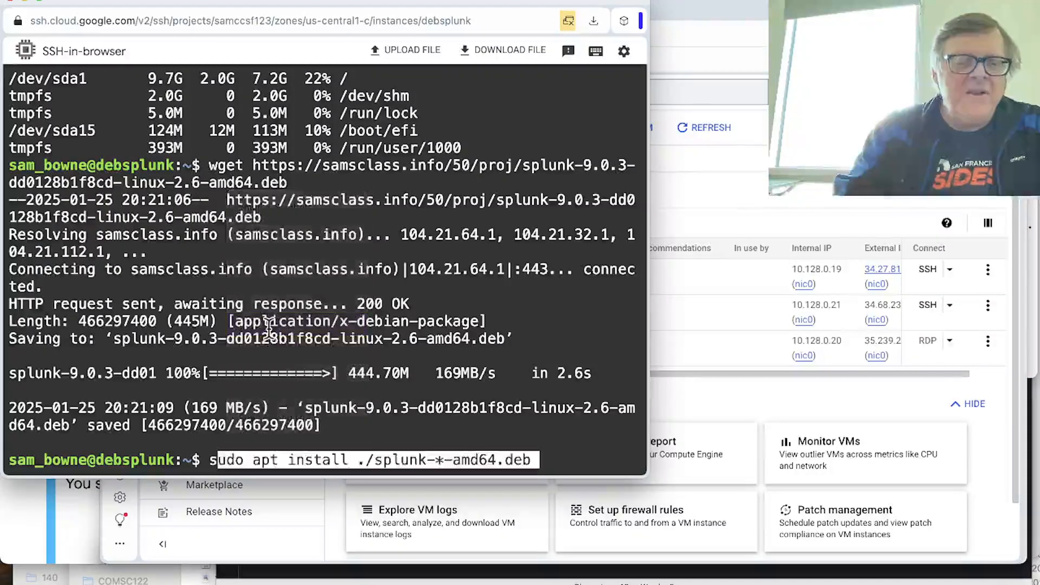
{"action": "key", "text": "Return"}
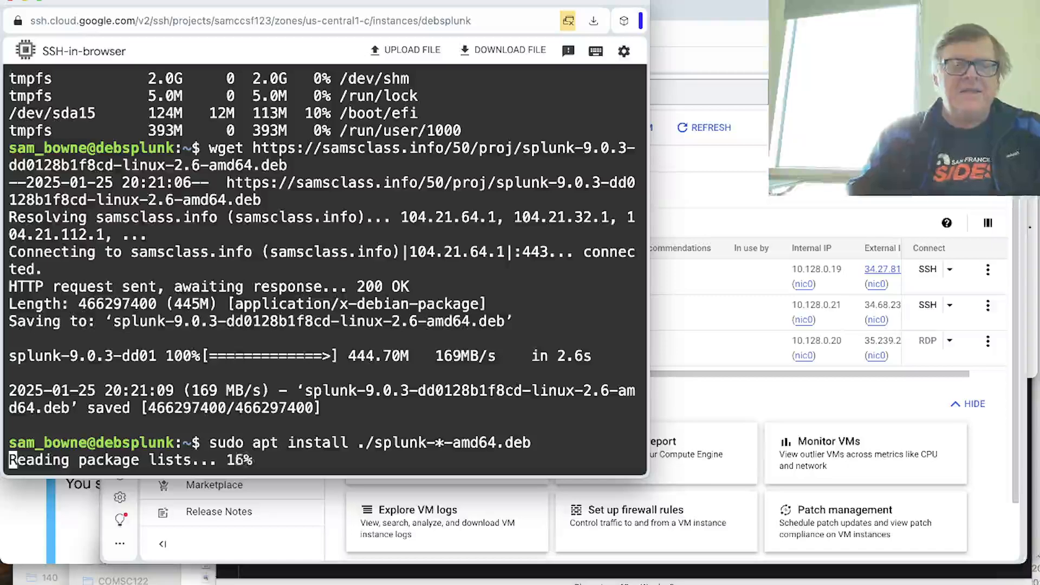
Step: Copy sudo /opt/splunk/bin/splunk enable boot-start from the Brave instructions and run it in Opera's debsplunk SSH session
{"action": "key", "text": "super+Tab"}
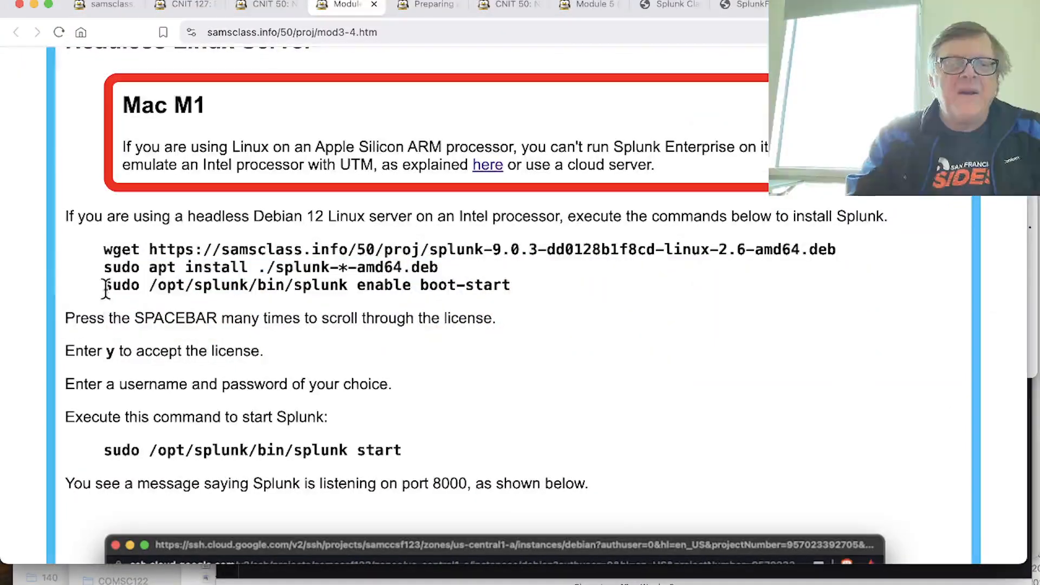
{"action": "left_click_drag", "start_coordinate": [105, 288], "coordinate": [510, 283]}
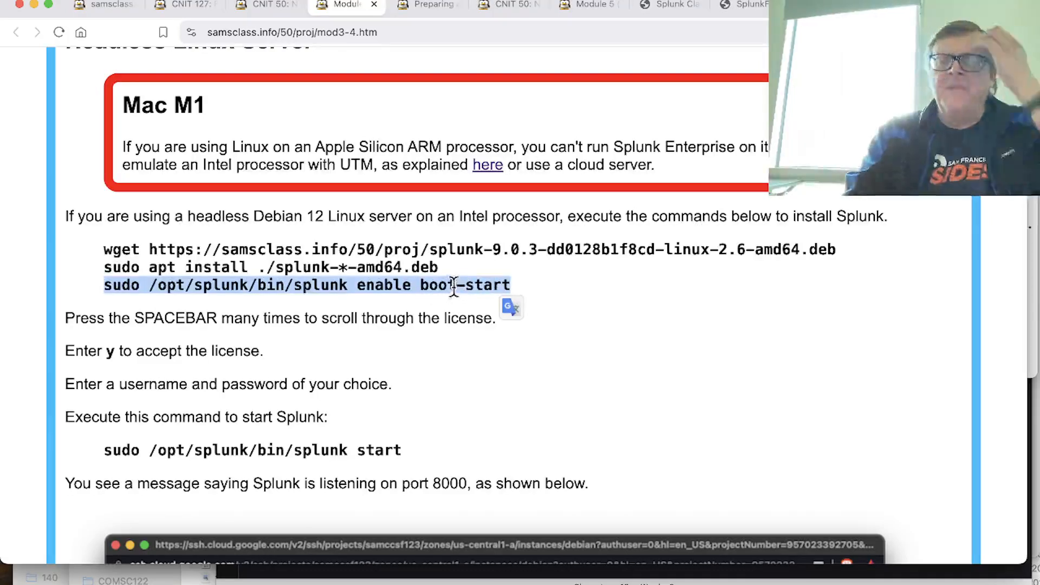
{"action": "right_click", "coordinate": [456, 281]}
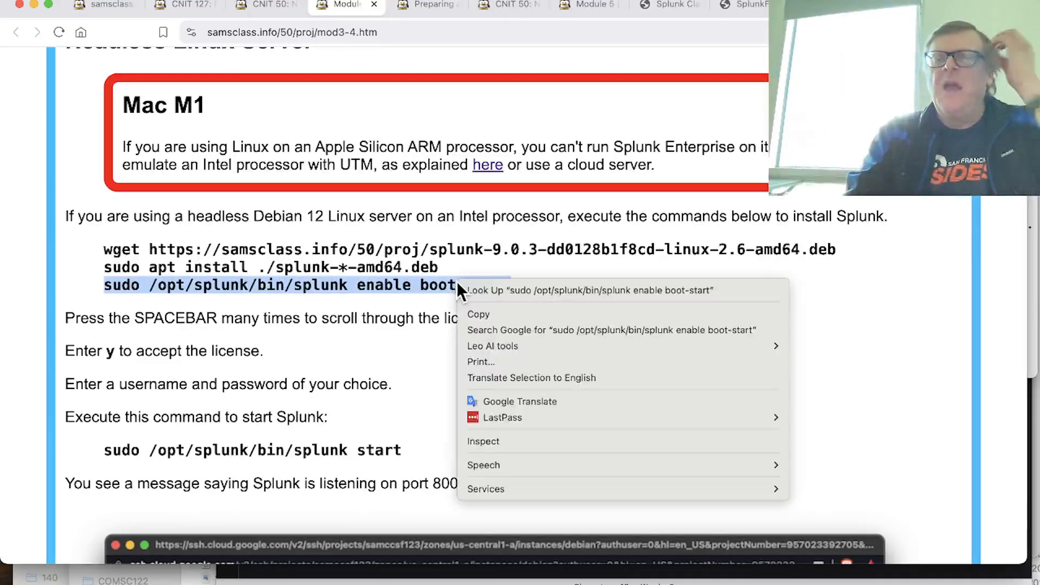
{"action": "left_click", "coordinate": [476, 309]}
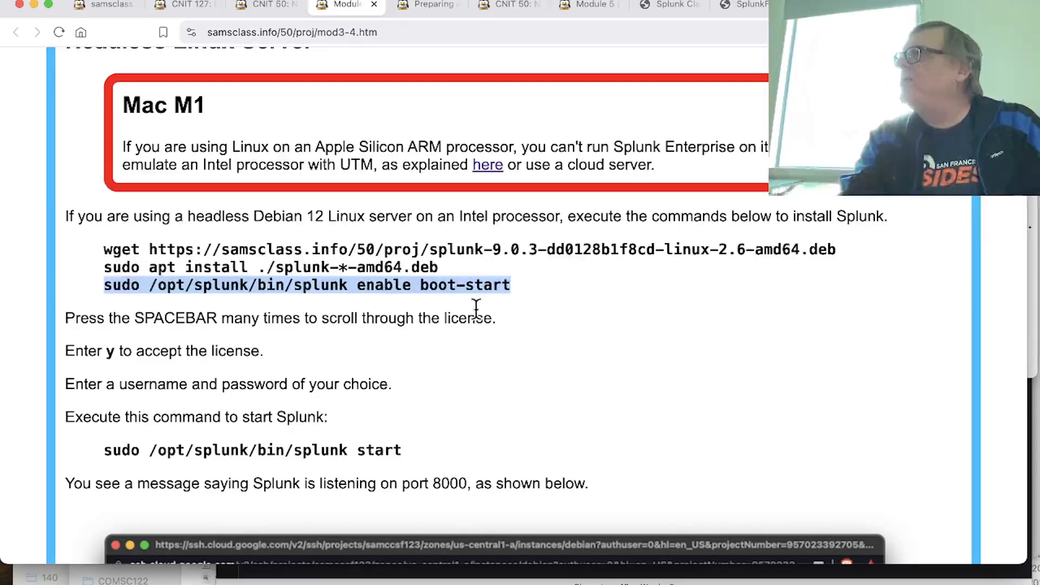
{"action": "key", "text": "super+Tab"}
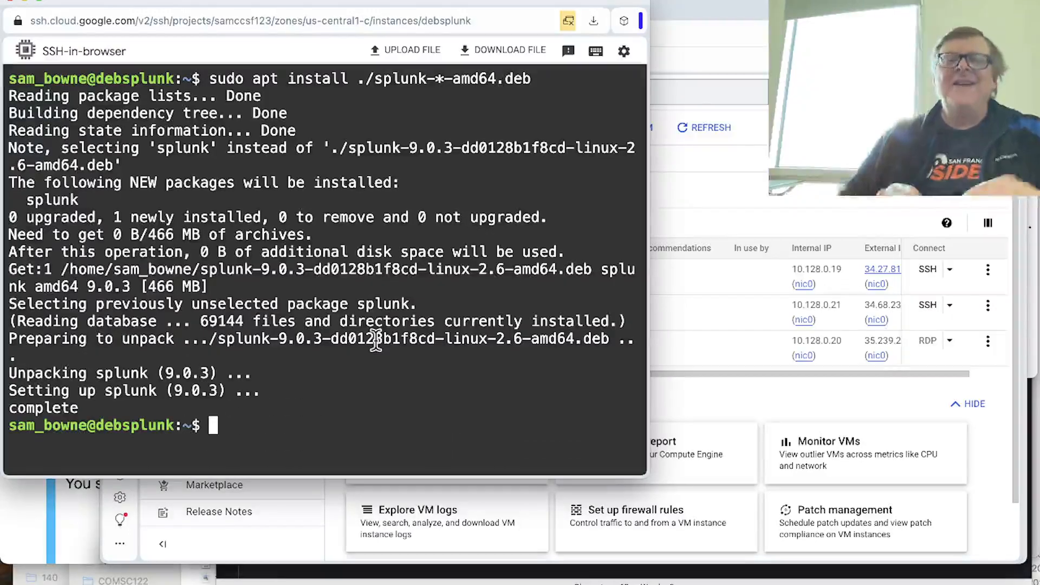
{"action": "right_click", "coordinate": [216, 423]}
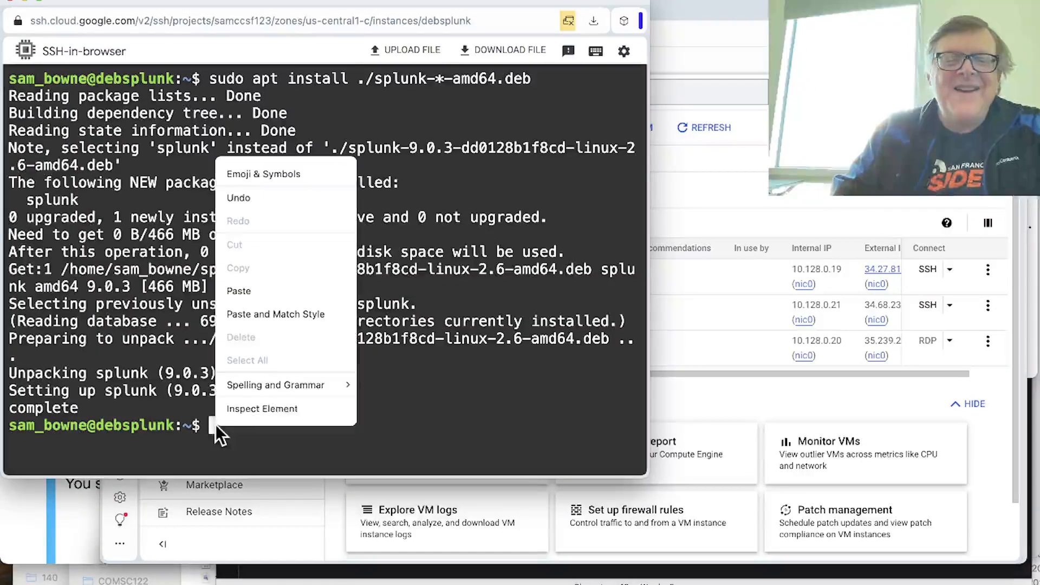
{"action": "left_click", "coordinate": [257, 296]}
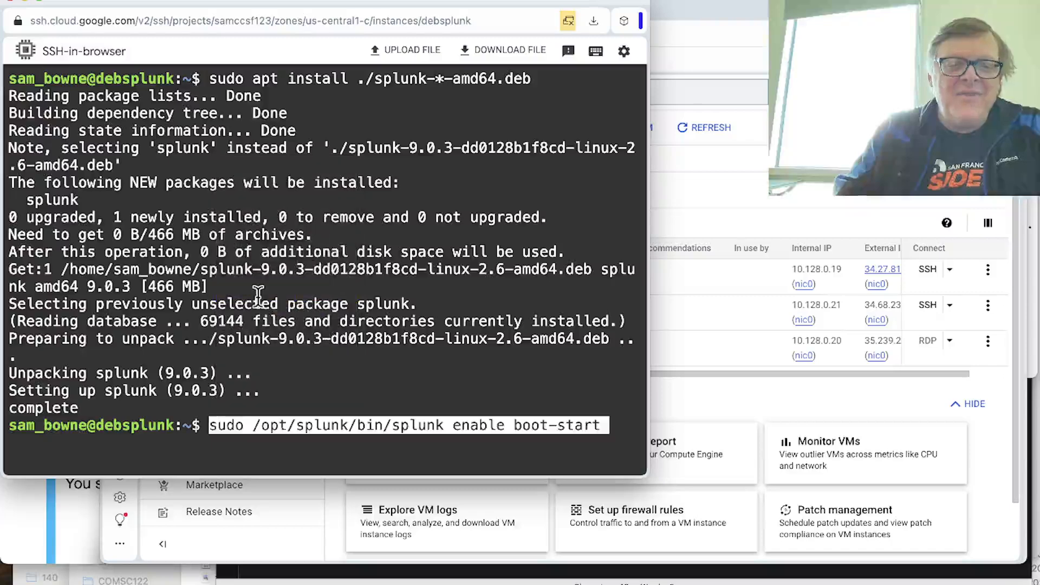
{"action": "key", "text": "Return"}
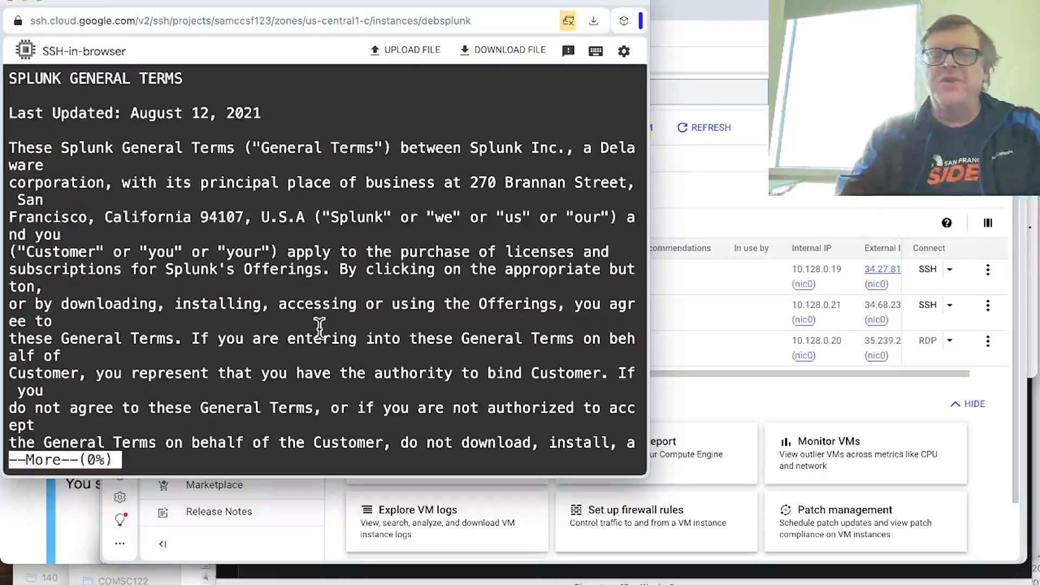
Step: Page through the Splunk General Terms license to its end
{"action": "key", "text": "space"}
{"action": "key", "text": "space"}
{"action": "key", "text": "space"}
{"action": "key", "text": "space"}
{"action": "key", "text": "space"}
{"action": "key", "text": "space"}
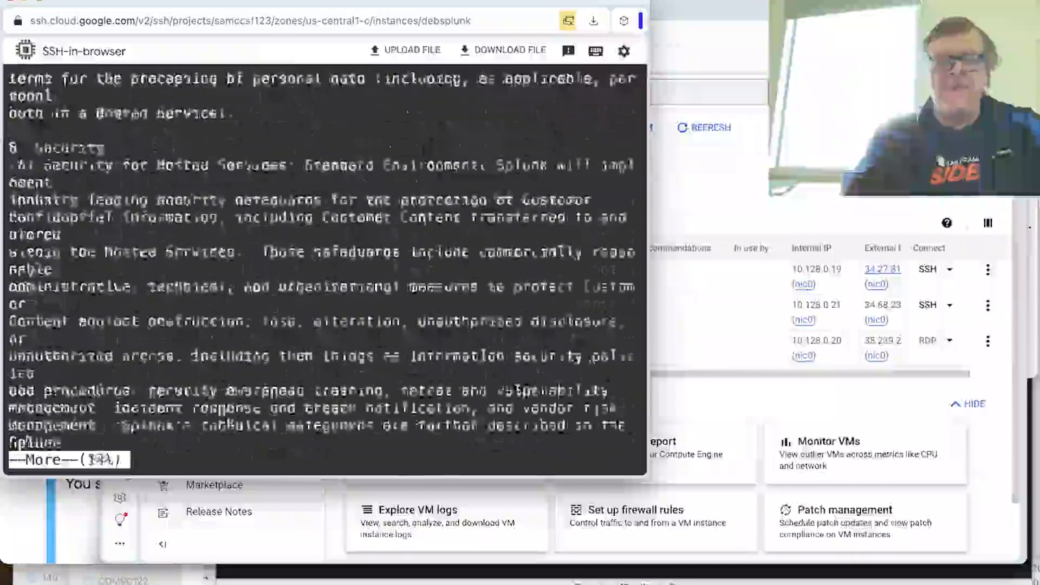
{"action": "key", "text": "space"}
{"action": "key", "text": "space"}
{"action": "key", "text": "space"}
{"action": "key", "text": "space"}
{"action": "key", "text": "space"}
{"action": "key", "text": "space"}
{"action": "key", "text": "space"}
{"action": "key", "text": "space"}
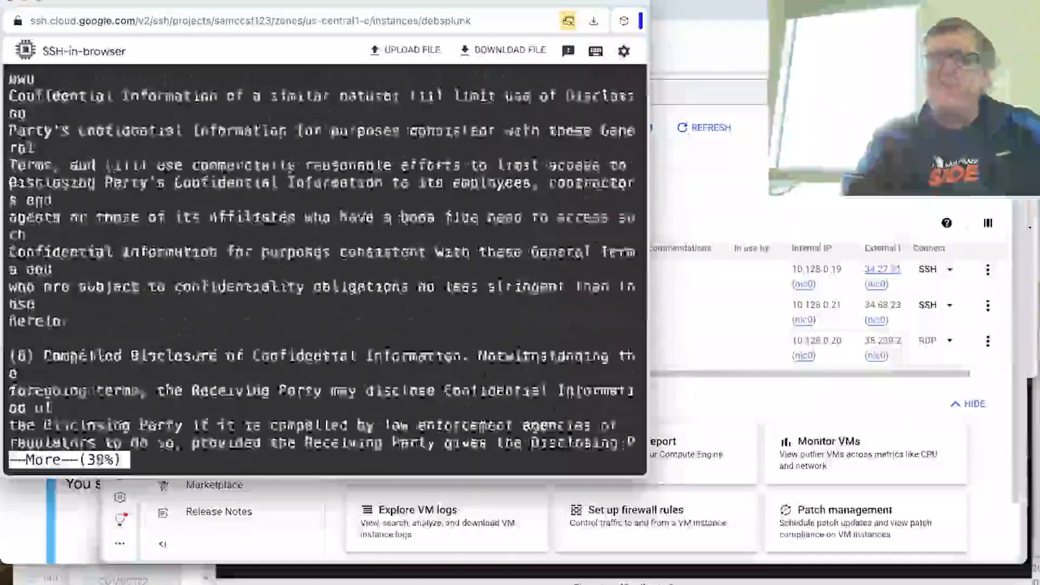
{"action": "key", "text": "space"}
{"action": "key", "text": "space"}
{"action": "key", "text": "space"}
{"action": "key", "text": "space"}
{"action": "key", "text": "space"}
{"action": "key", "text": "space"}
{"action": "key", "text": "space"}
{"action": "key", "text": "space"}
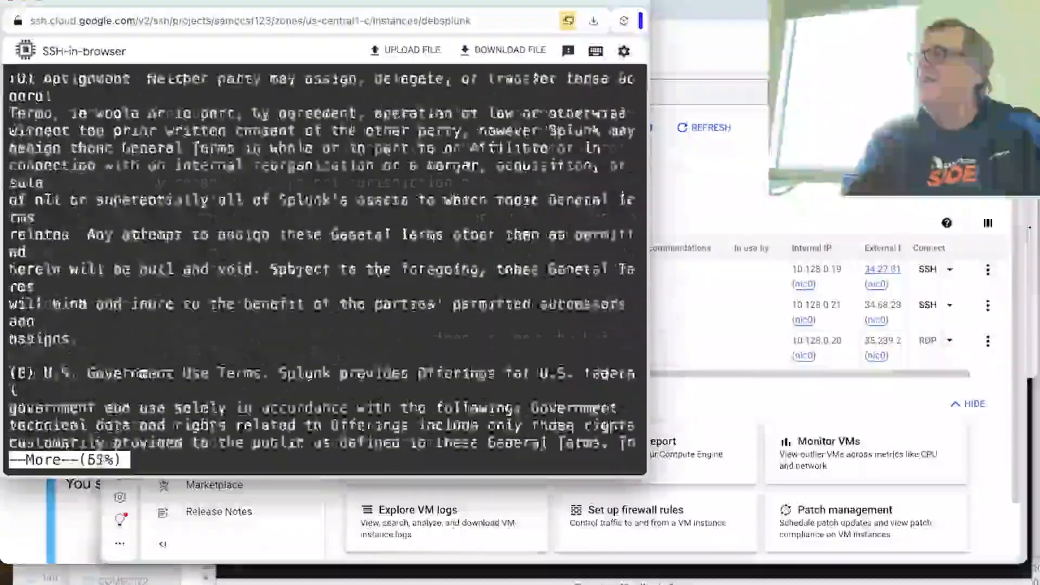
{"action": "key", "text": "space"}
{"action": "key", "text": "space"}
{"action": "key", "text": "space"}
{"action": "key", "text": "space"}
{"action": "key", "text": "space"}
{"action": "key", "text": "space"}
{"action": "key", "text": "space"}
{"action": "key", "text": "space"}
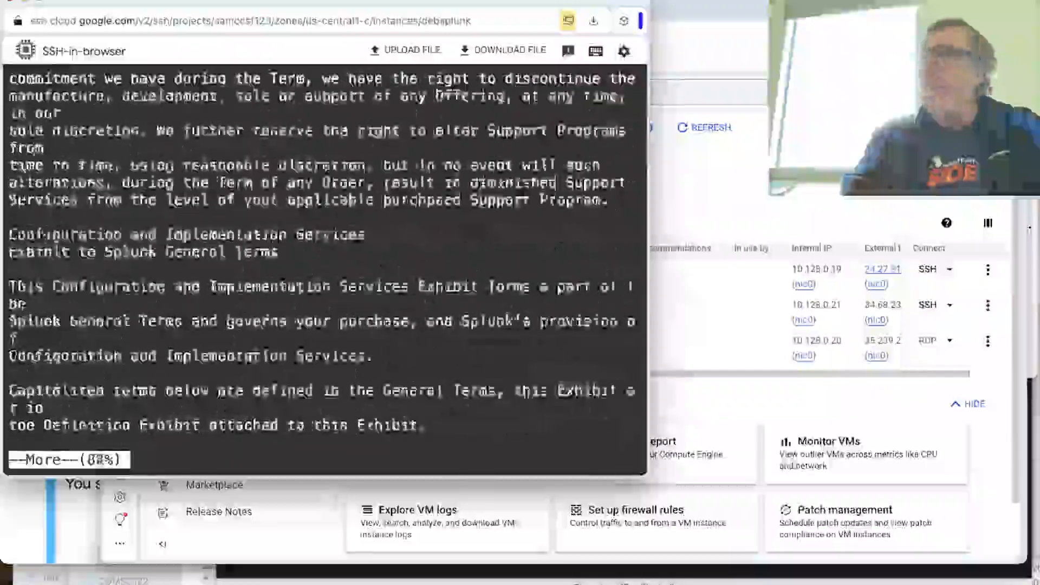
{"action": "key", "text": "space"}
{"action": "key", "text": "space"}
{"action": "key", "text": "space"}
{"action": "key", "text": "space"}
{"action": "key", "text": "space"}
{"action": "key", "text": "space"}
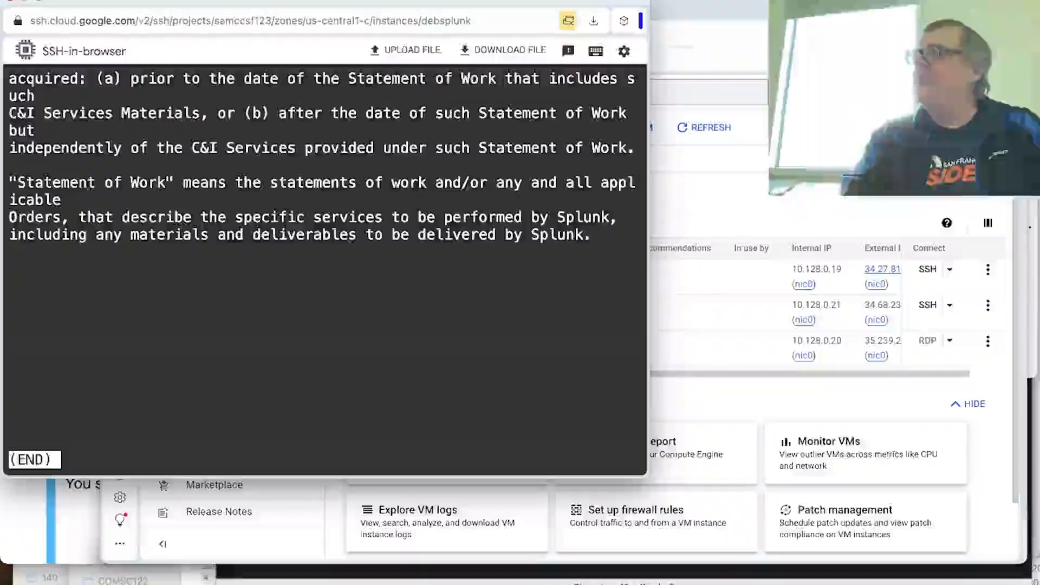
Step: Exit the Splunk license text and accept the license agreement with y
{"action": "key", "text": "space"}
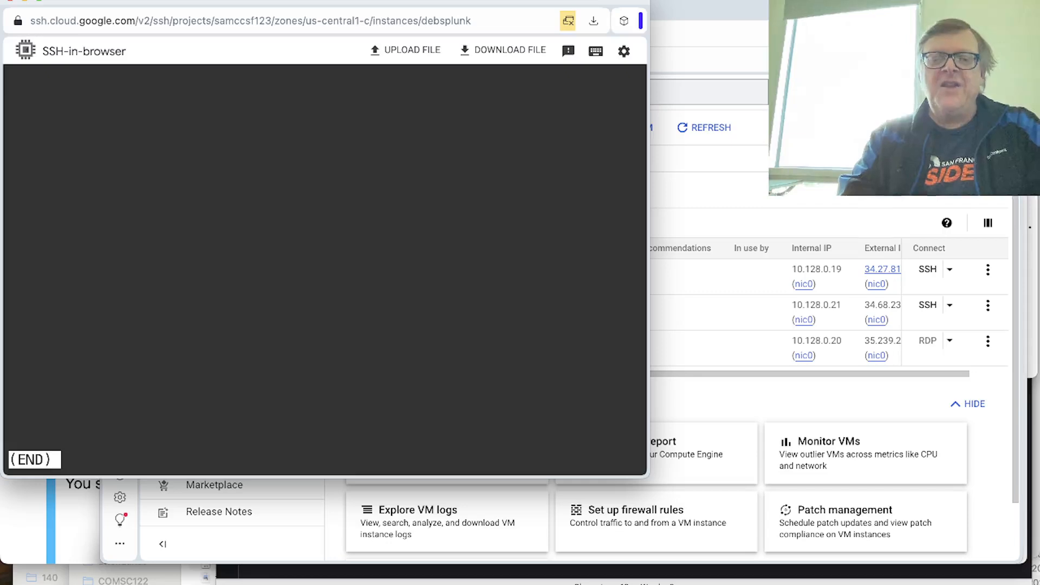
{"action": "type", "text": "q"}
{"action": "type", "text": "y"}
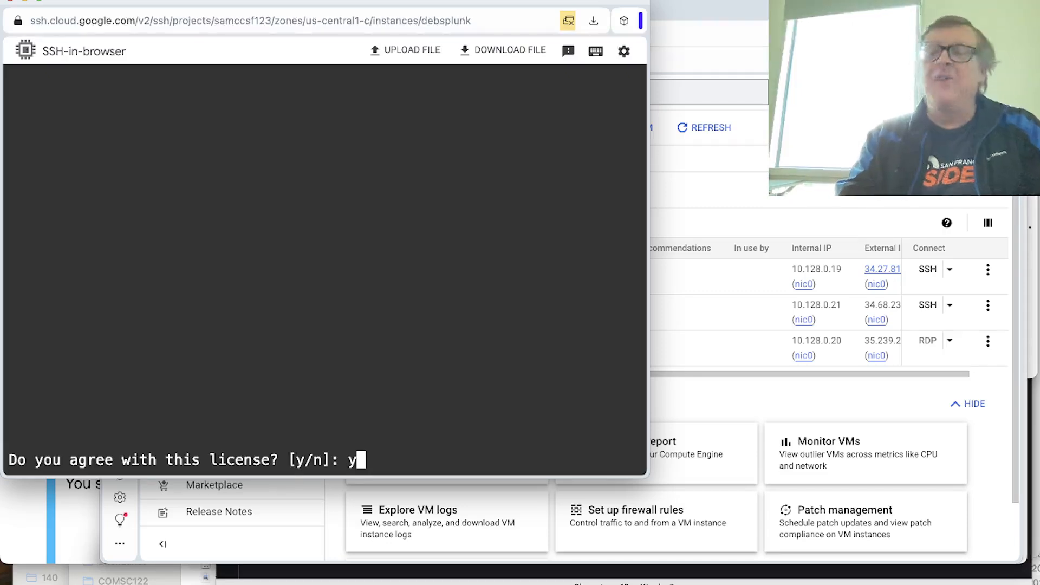
{"action": "key", "text": "Return"}
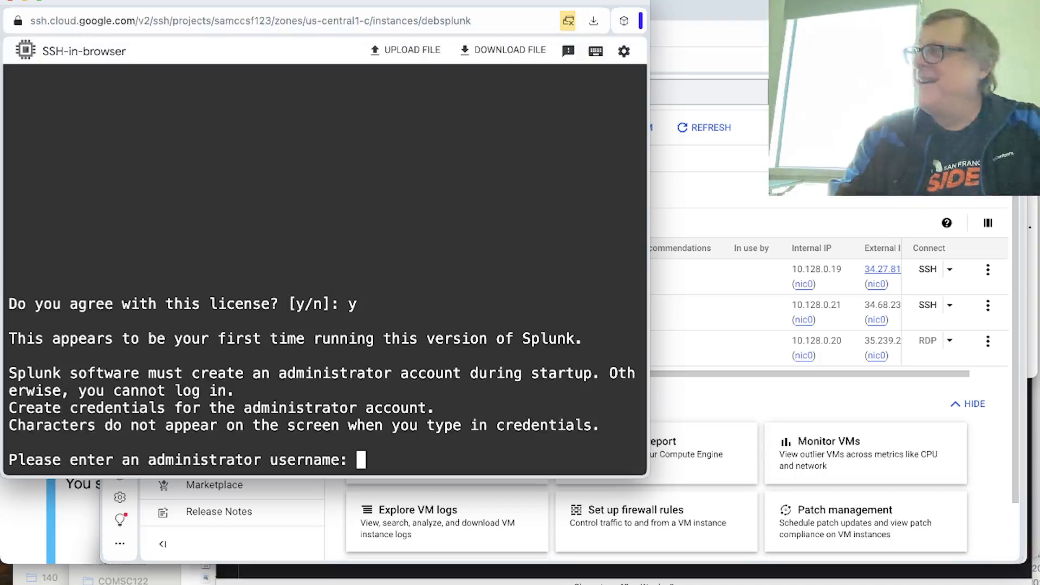
Step: Create the Splunk administrator account with username admin, entering and confirming the account password
{"action": "type", "text": "admin"}
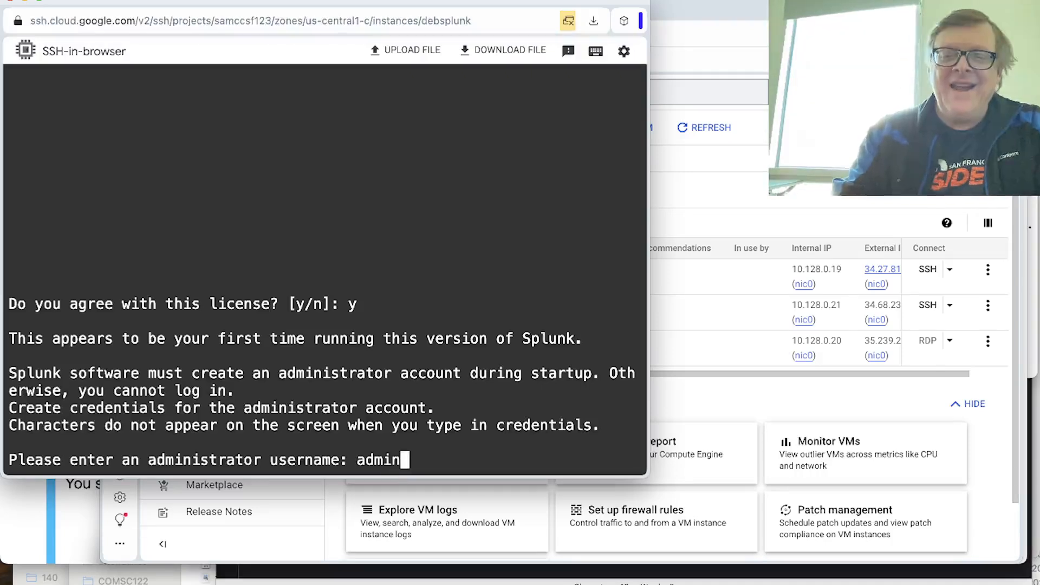
{"action": "key", "text": "Return"}
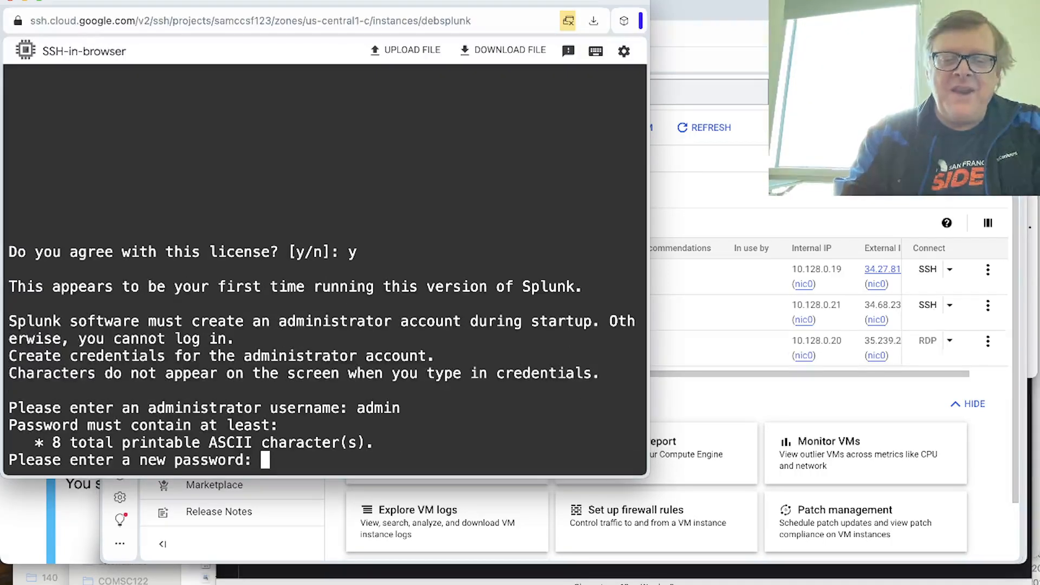
{"action": "key", "text": "Return"}
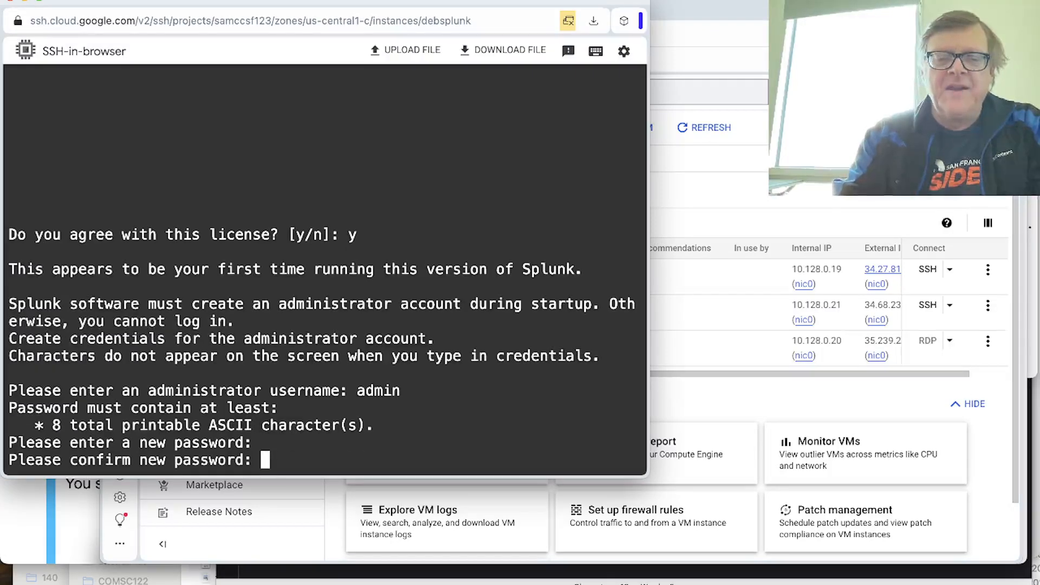
{"action": "key", "text": "Return"}
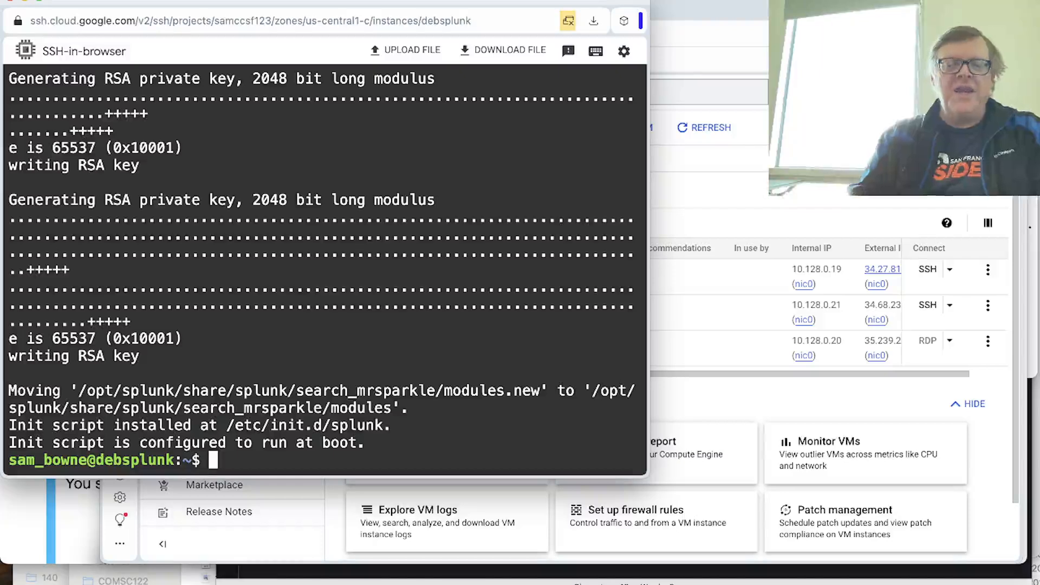
Step: Run sudo /opt/splunk/bin/splunk start in the debsplunk SSH session by editing the pasted boot-start command
{"action": "key", "text": "super+v"}
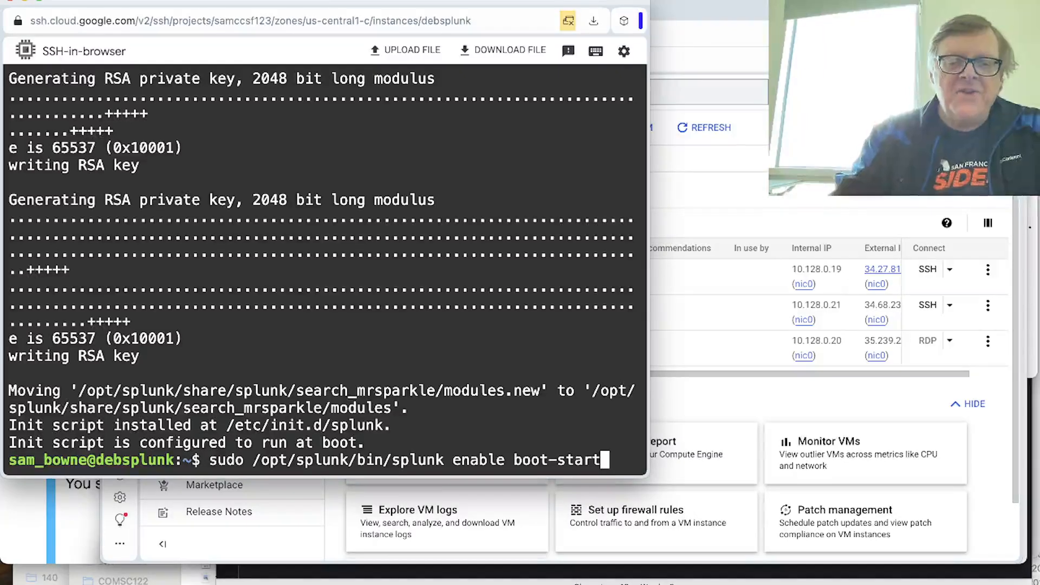
{"action": "key", "text": "BackSpace"}
{"action": "key", "text": "BackSpace"}
{"action": "key", "text": "BackSpace"}
{"action": "key", "text": "BackSpace"}
{"action": "key", "text": "BackSpace"}
{"action": "key", "text": "BackSpace"}
{"action": "key", "text": "BackSpace"}
{"action": "key", "text": "BackSpace"}
{"action": "key", "text": "BackSpace"}
{"action": "key", "text": "BackSpace"}
{"action": "key", "text": "BackSpace"}
{"action": "key", "text": "BackSpace"}
{"action": "key", "text": "BackSpace"}
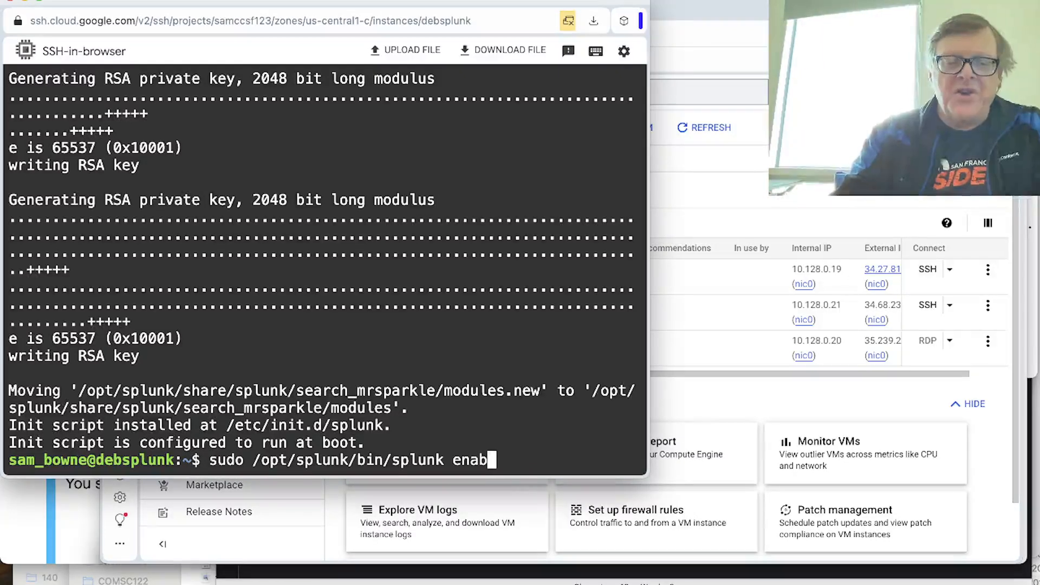
{"action": "key", "text": "BackSpace"}
{"action": "key", "text": "BackSpace"}
{"action": "key", "text": "BackSpace"}
{"action": "key", "text": "BackSpace"}
{"action": "type", "text": "start"}
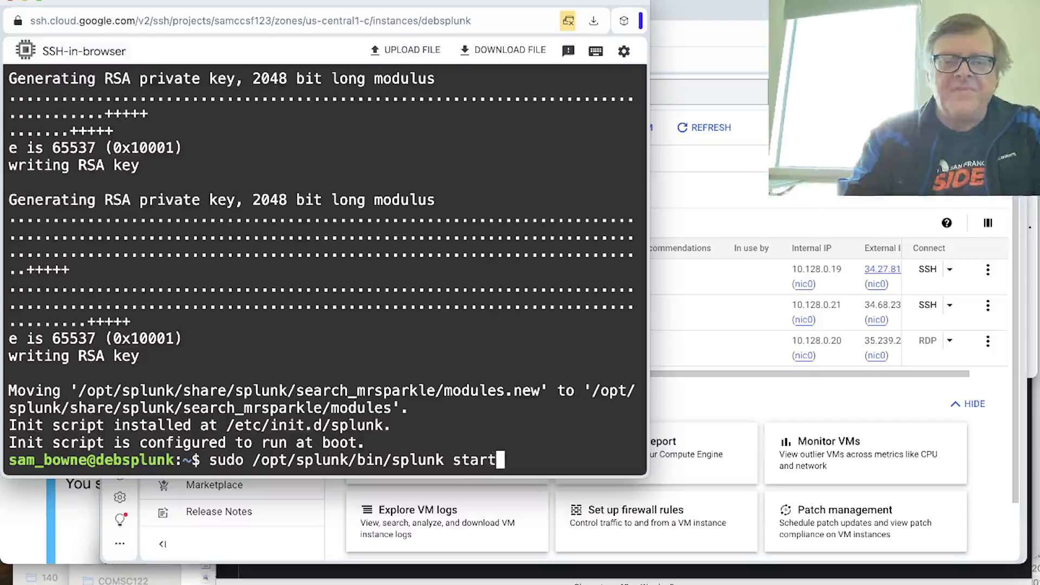
{"action": "key", "text": "Return"}
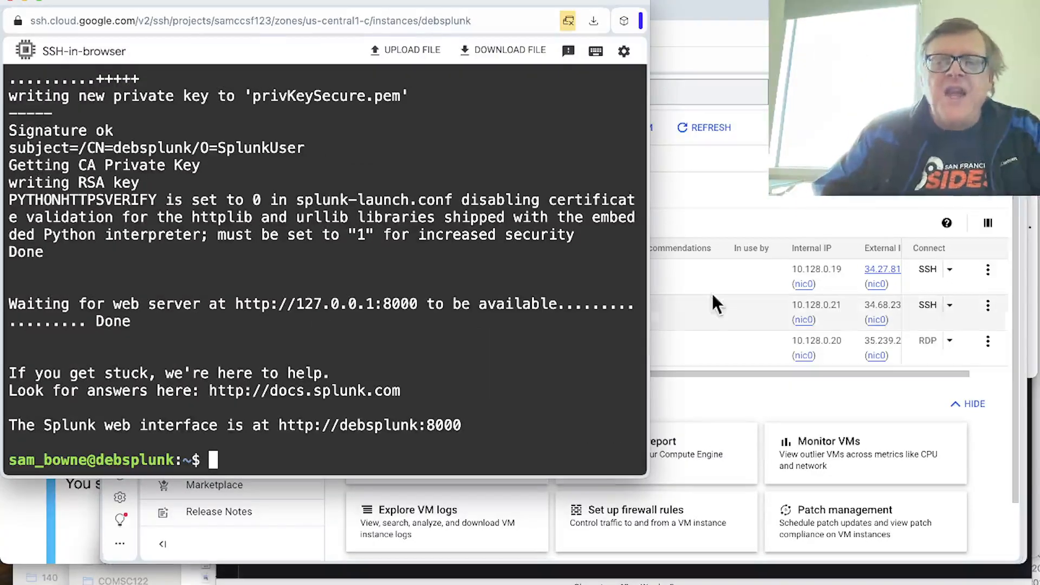
Step: Switch to the Google Cloud console window, check debsplunk's networking and firewall details, and open it in Network Topology
{"action": "left_click", "coordinate": [720, 212]}
{"action": "left_click", "coordinate": [576, 200]}
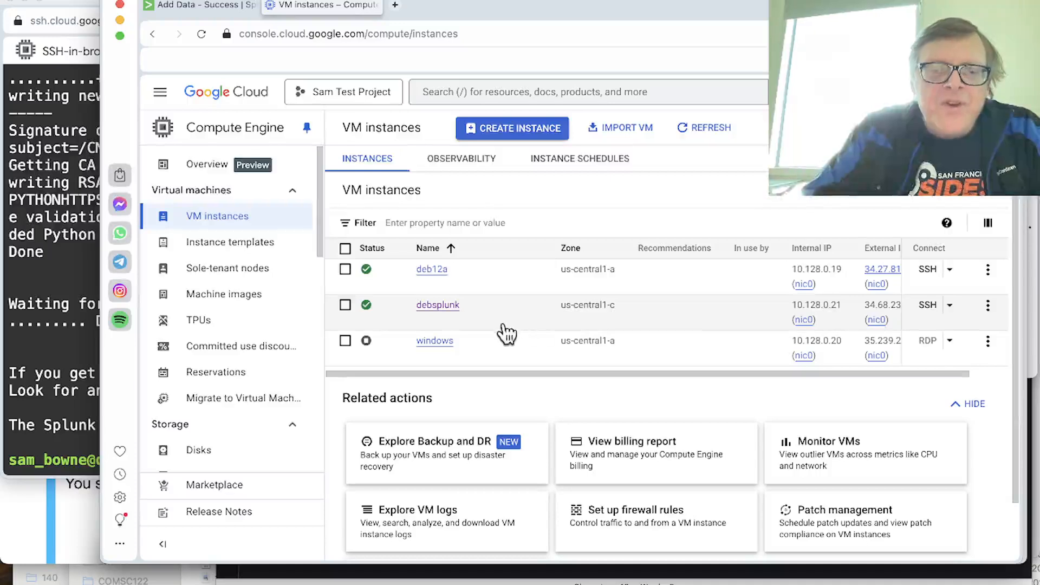
{"action": "left_click", "coordinate": [434, 307]}
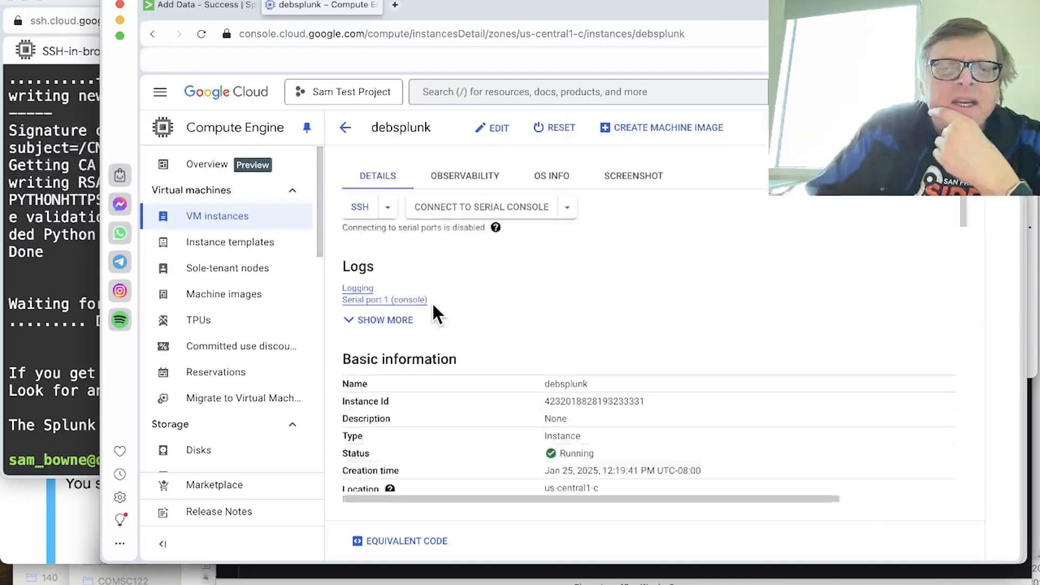
{"action": "scroll", "coordinate": [572, 322], "scroll_direction": "down", "scroll_amount": 3}
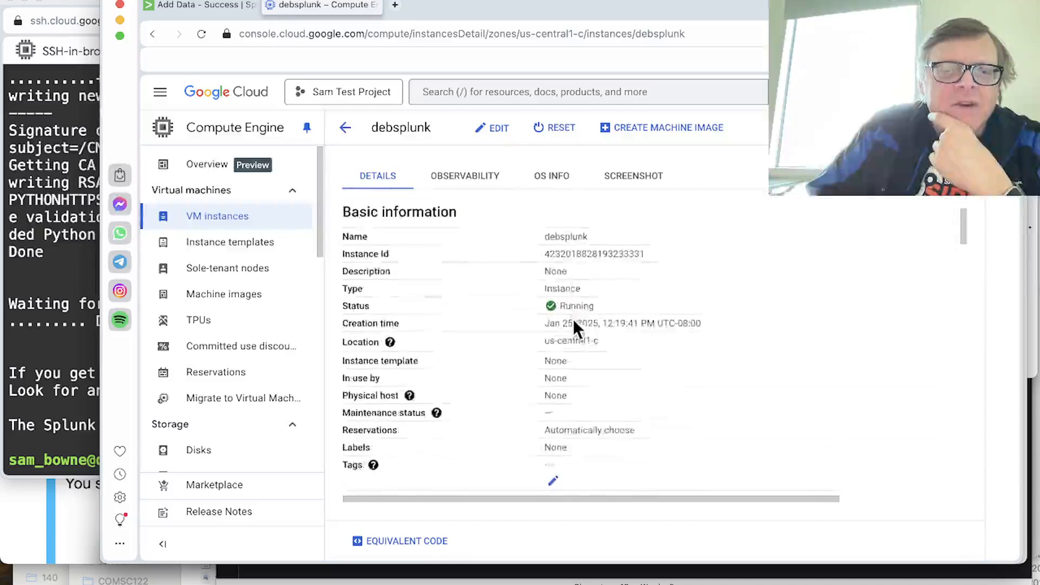
{"action": "scroll", "coordinate": [574, 323], "scroll_direction": "down", "scroll_amount": 10}
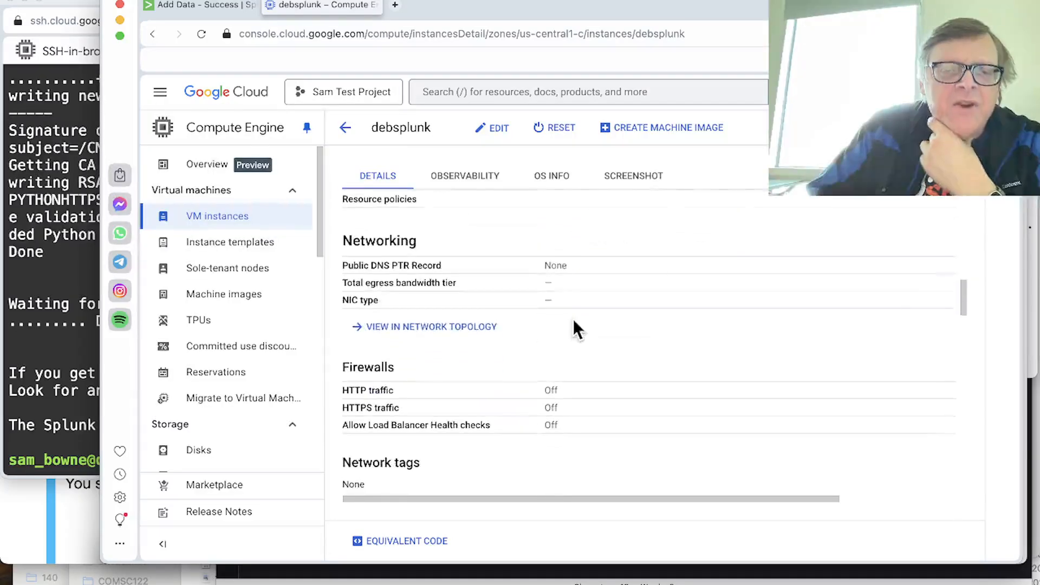
{"action": "left_click", "coordinate": [447, 327]}
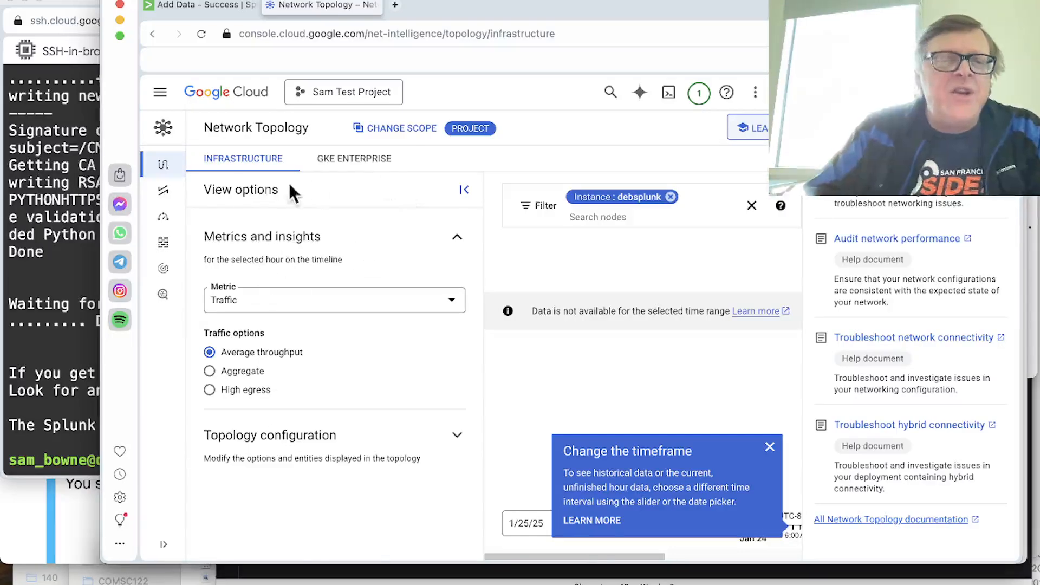
Step: Leave Network Topology for Compute Engine and open its VM instances list
{"action": "left_click", "coordinate": [162, 103]}
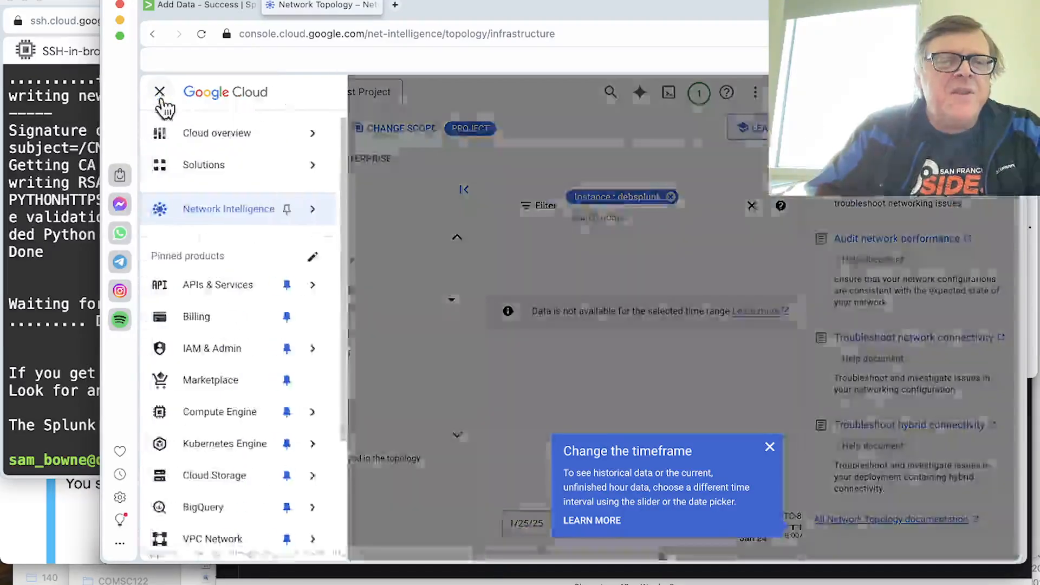
{"action": "scroll", "coordinate": [227, 317], "scroll_direction": "down", "scroll_amount": 3}
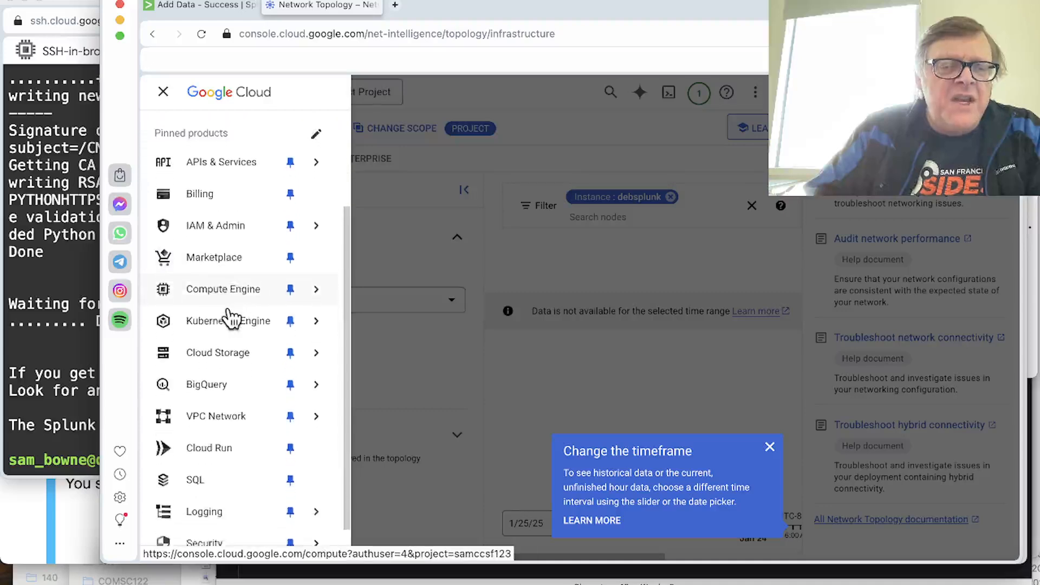
{"action": "scroll", "coordinate": [230, 318], "scroll_direction": "down", "scroll_amount": 2}
{"action": "scroll", "coordinate": [231, 319], "scroll_direction": "up", "scroll_amount": 4}
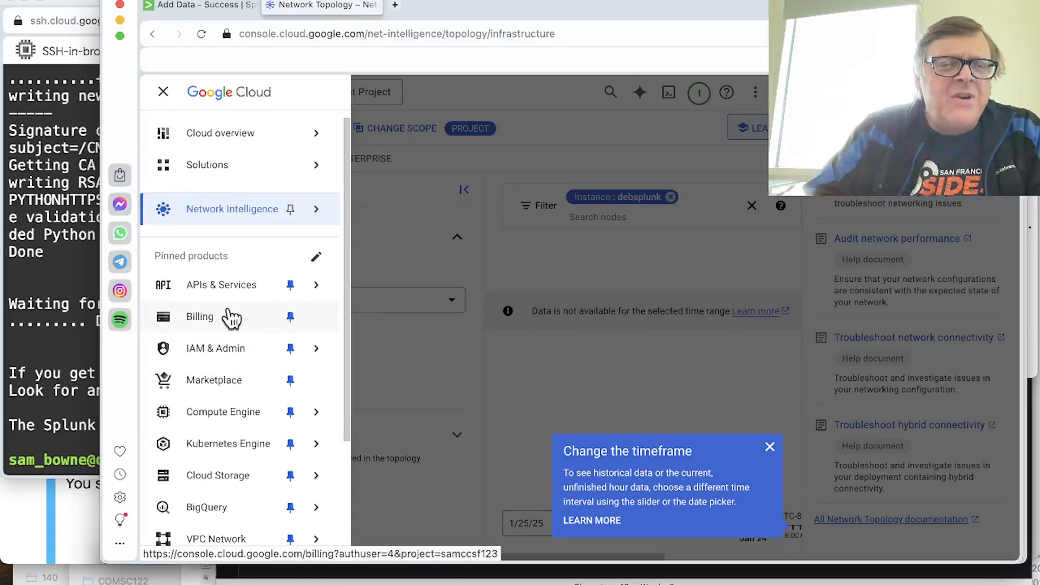
{"action": "scroll", "coordinate": [230, 319], "scroll_direction": "down", "scroll_amount": 4}
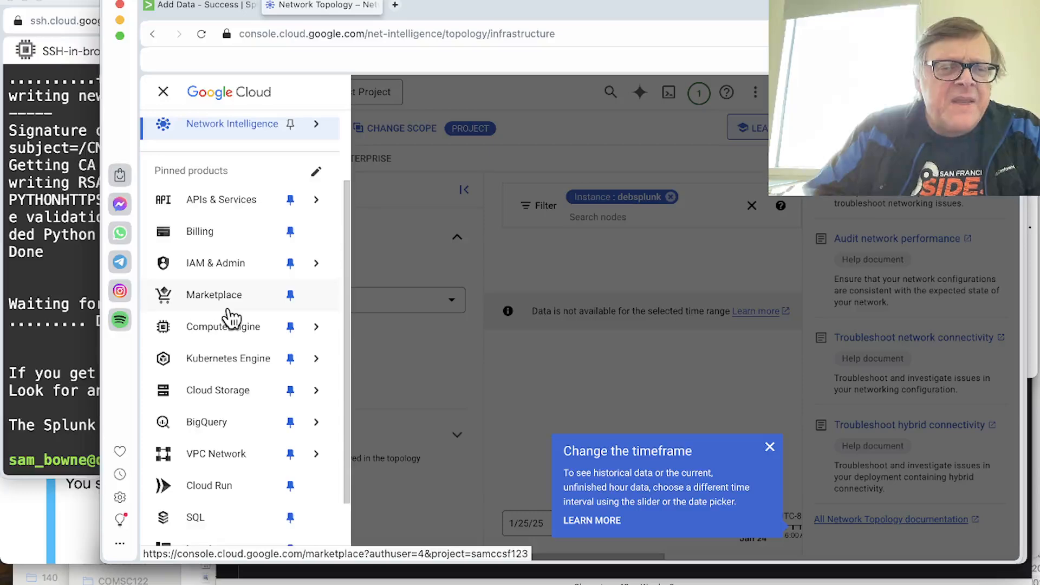
{"action": "scroll", "coordinate": [232, 318], "scroll_direction": "down", "scroll_amount": 1}
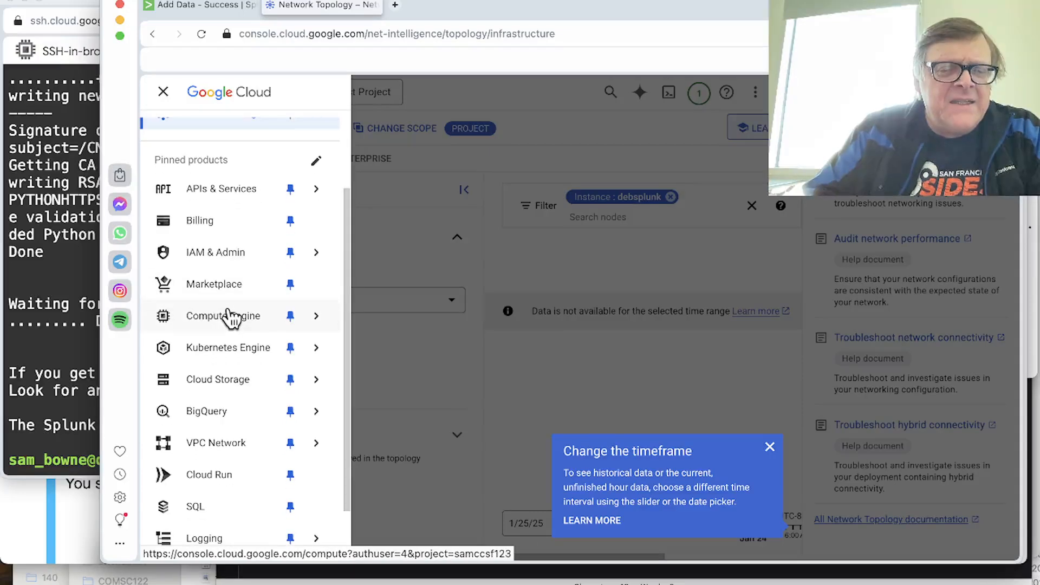
{"action": "left_click", "coordinate": [230, 319]}
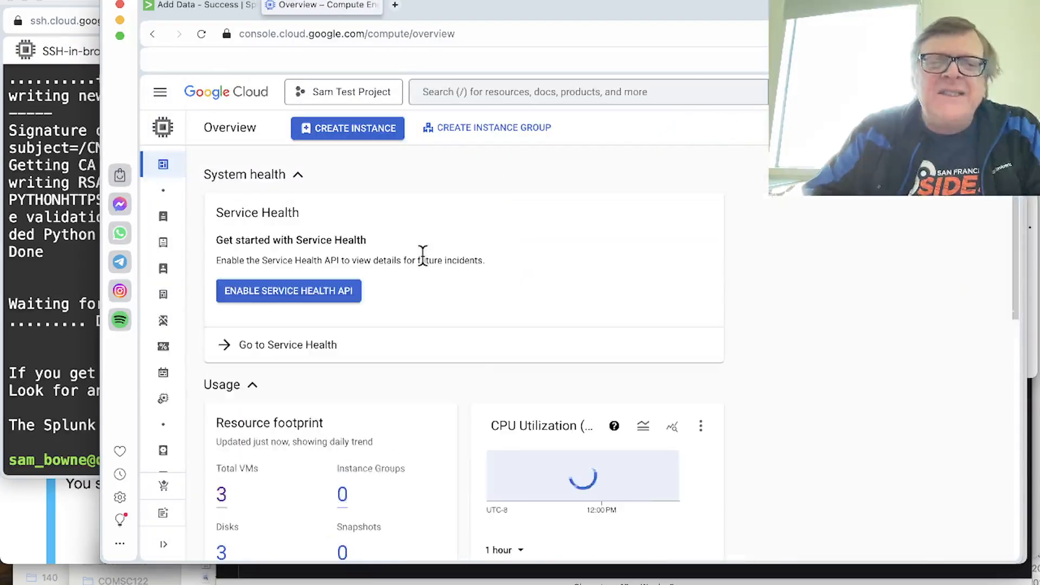
{"action": "scroll", "coordinate": [423, 255], "scroll_direction": "down", "scroll_amount": 3}
{"action": "scroll", "coordinate": [423, 255], "scroll_direction": "up", "scroll_amount": 3}
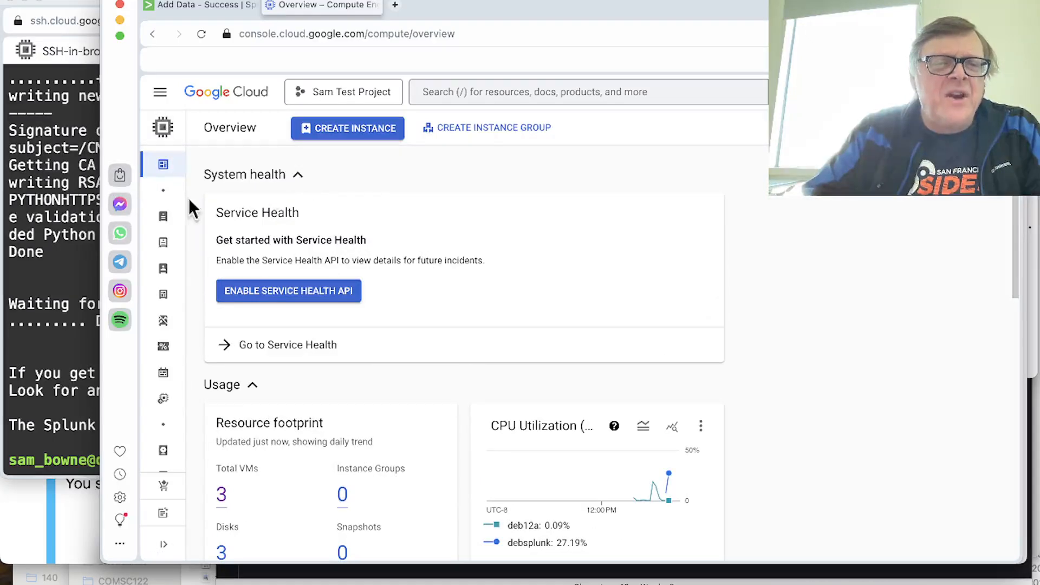
{"action": "mouse_move", "coordinate": [163, 171]}
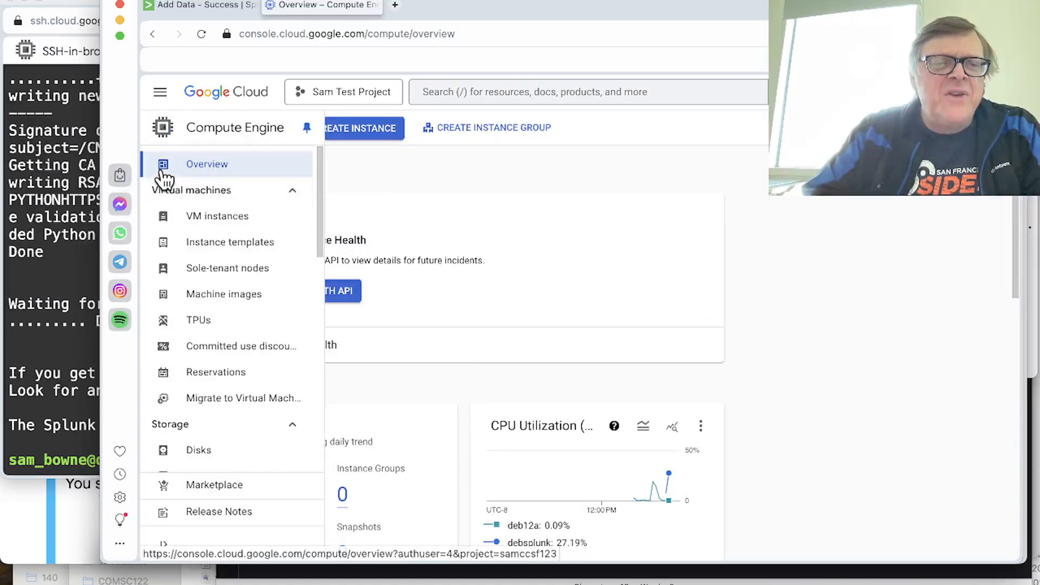
{"action": "left_click", "coordinate": [208, 217]}
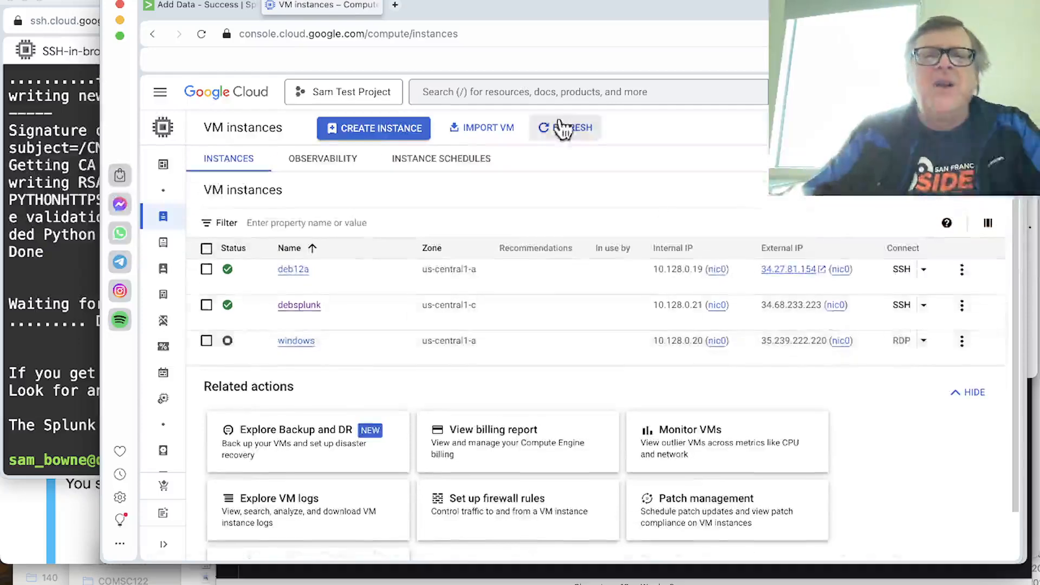
Step: Search the web in a new tab for "how do I open aport iongoogle console firewall"
{"action": "left_click", "coordinate": [395, 5]}
{"action": "type", "text": "h"}
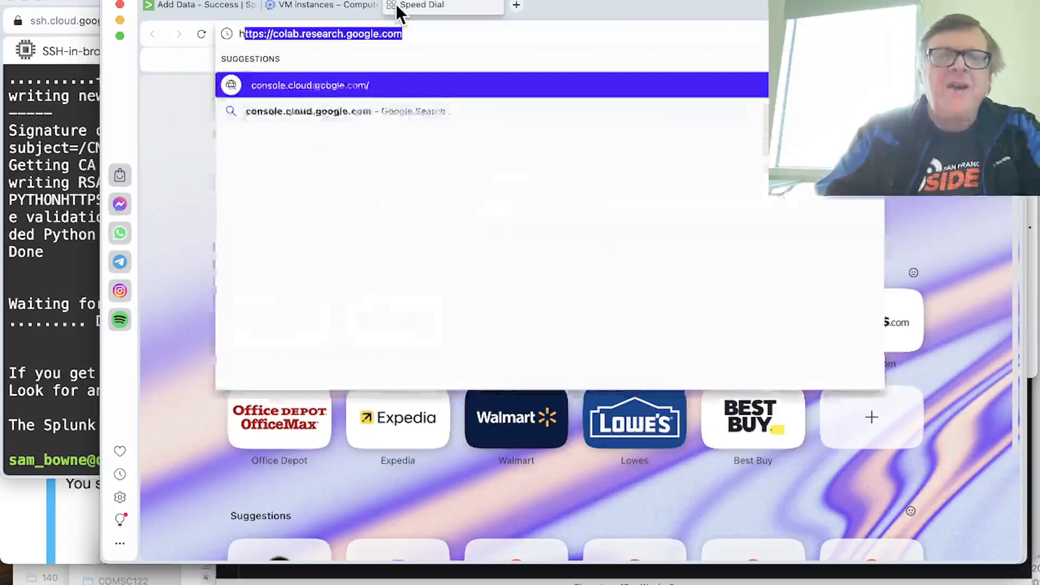
{"action": "type", "text": "ow do I op"}
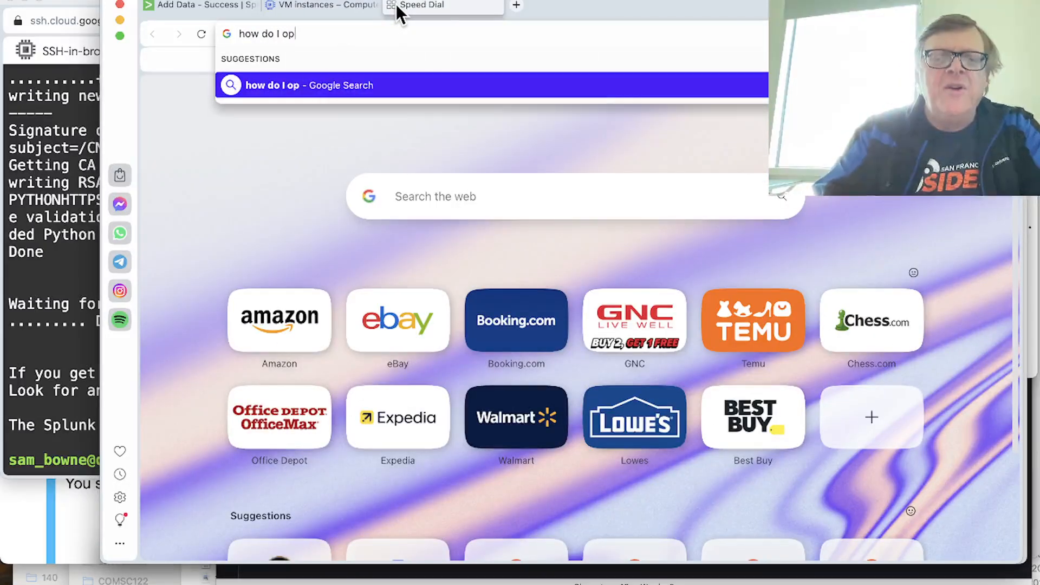
{"action": "type", "text": "en aport on"}
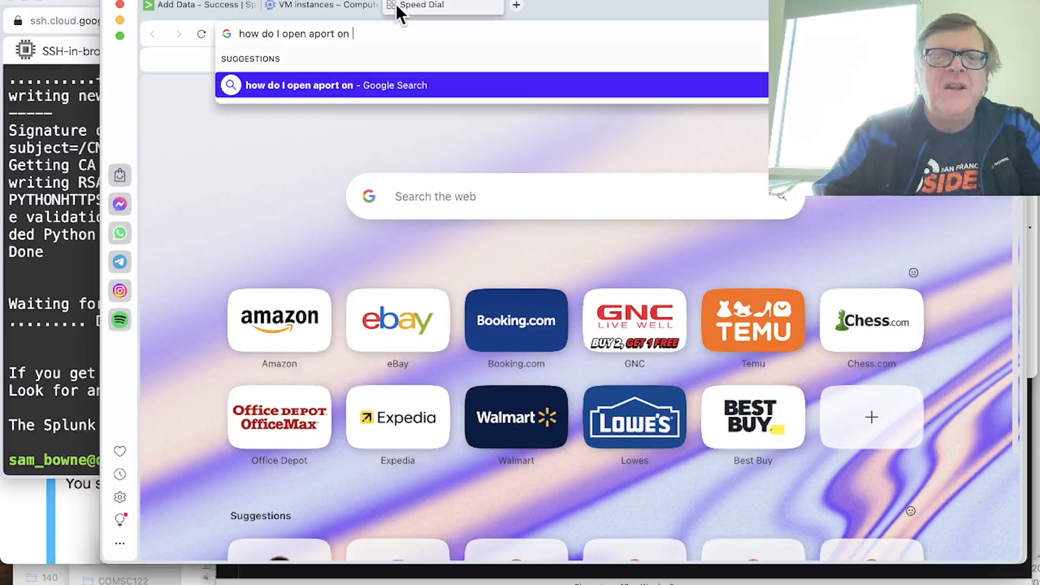
{"action": "key", "text": "BackSpace"}
{"action": "key", "text": "BackSpace"}
{"action": "key", "text": "BackSpace"}
{"action": "type", "text": "ion"}
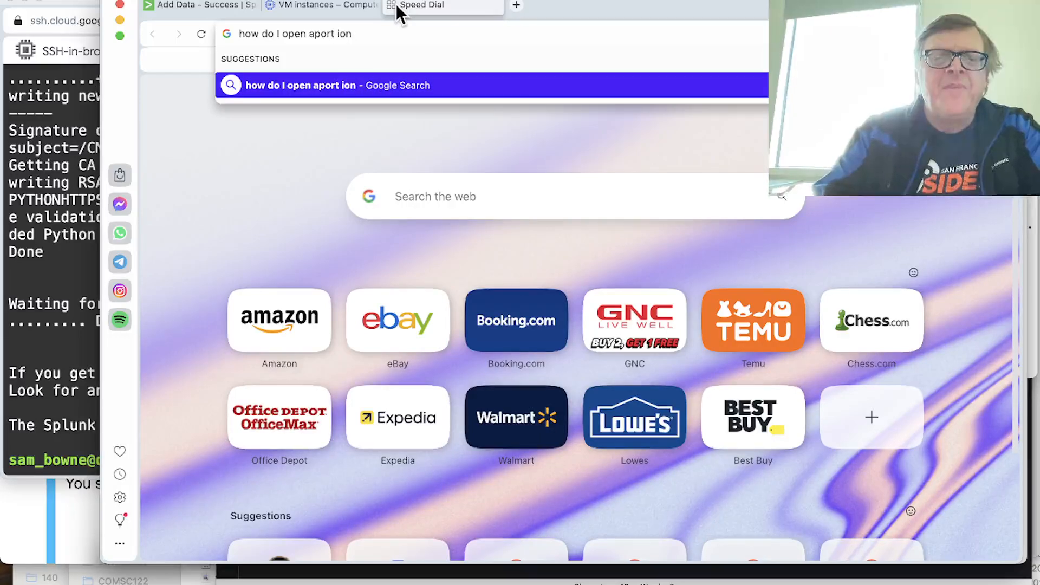
{"action": "type", "text": "google conso"}
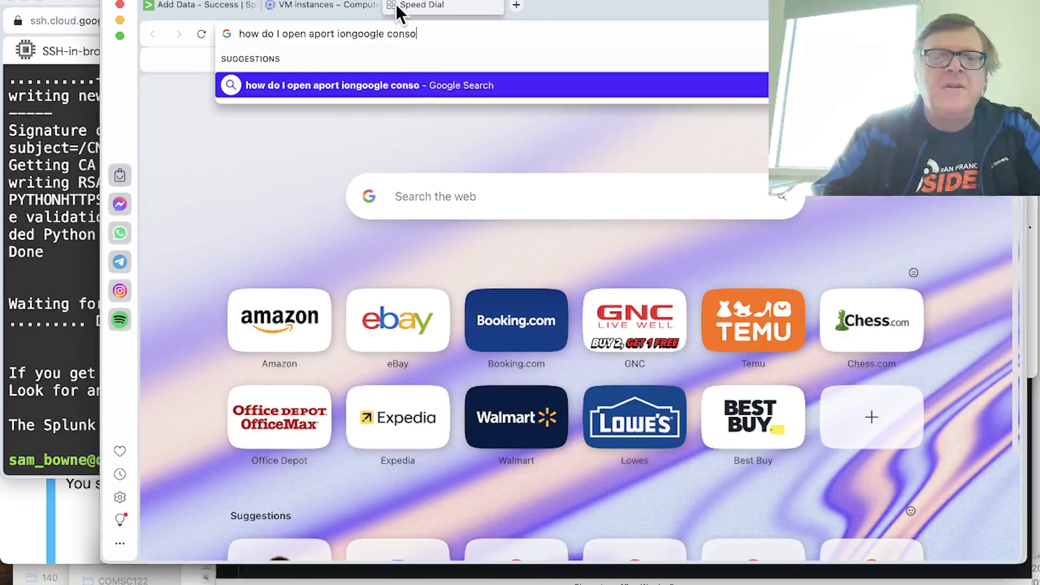
{"action": "type", "text": "le firewall"}
{"action": "key", "text": "Return"}
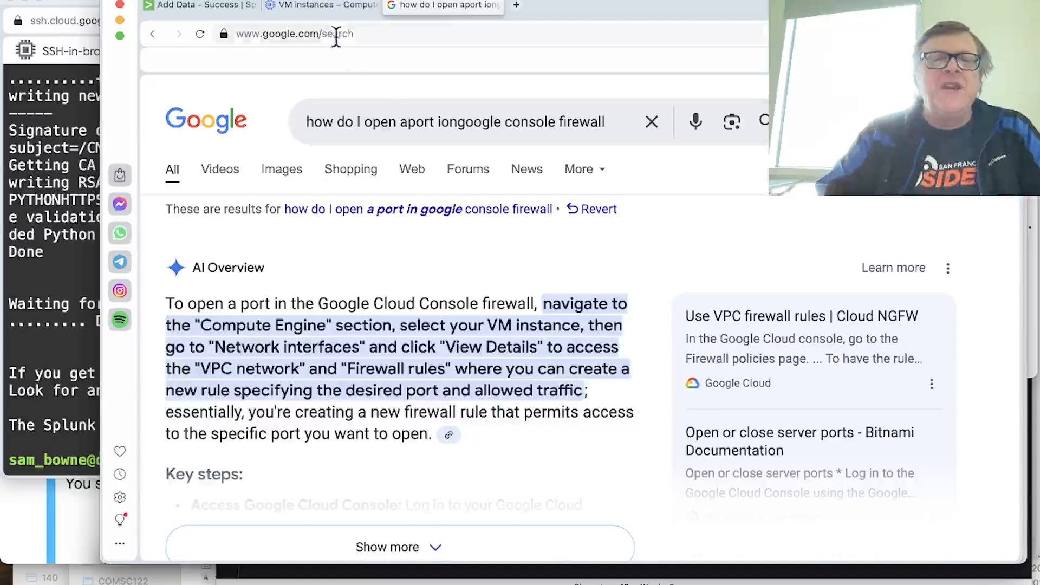
Step: Open debsplunk's instance details in the console, rechecking the port-opening instructions in the Google search results
{"action": "left_click", "coordinate": [325, 11]}
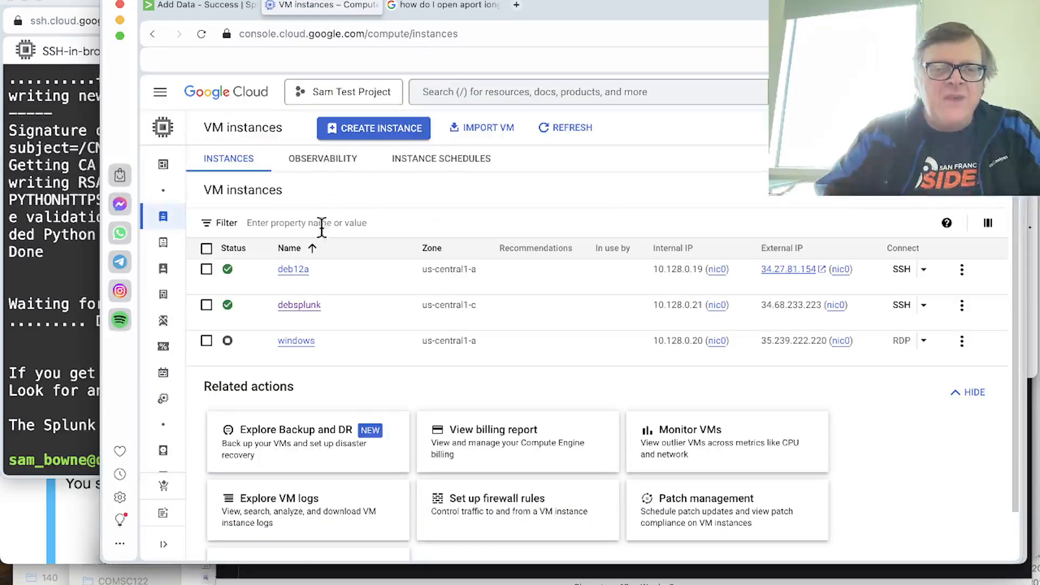
{"action": "left_click", "coordinate": [312, 308]}
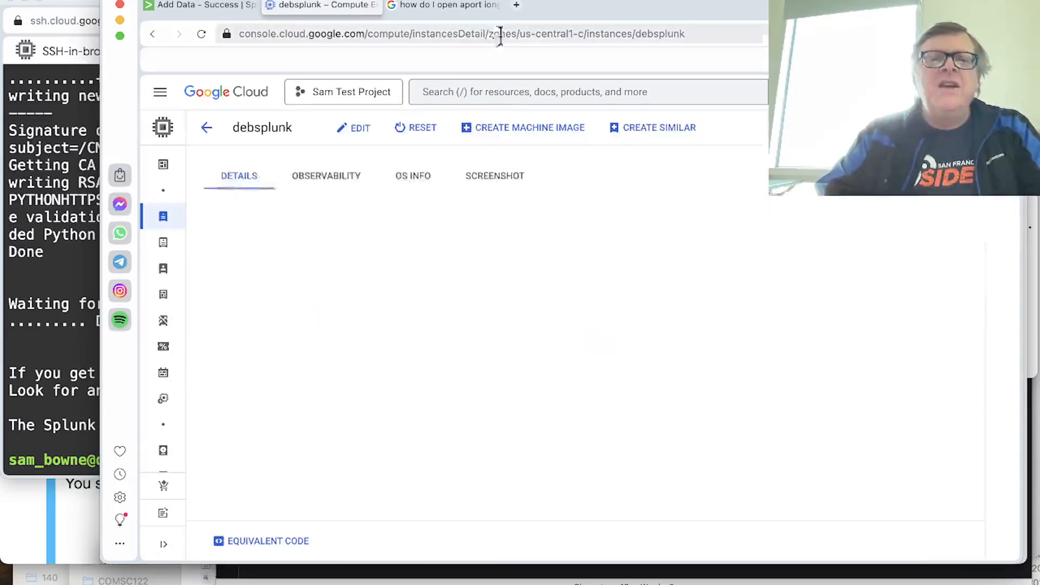
{"action": "left_click", "coordinate": [460, 7]}
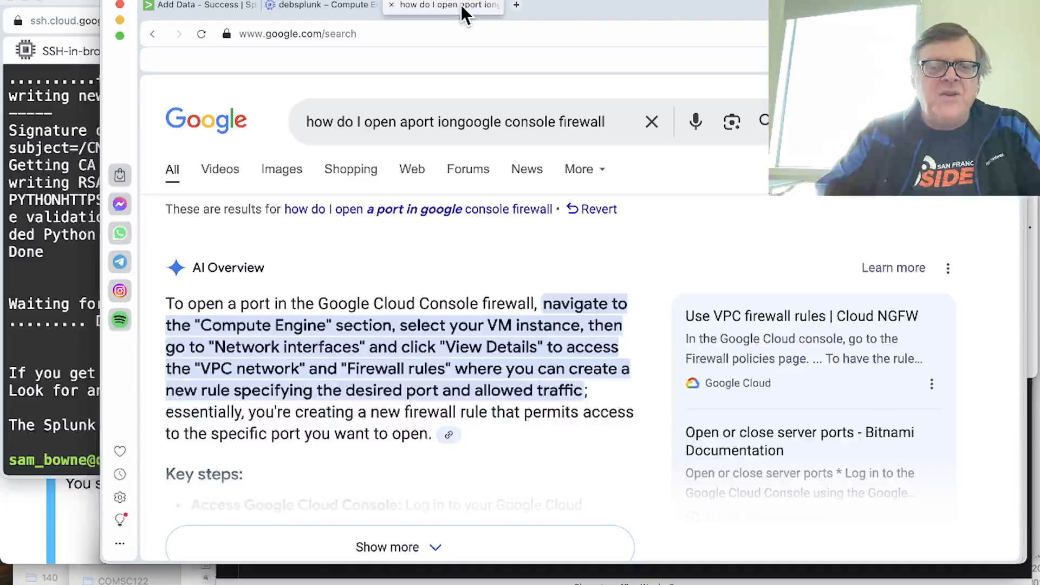
{"action": "left_click", "coordinate": [324, 6]}
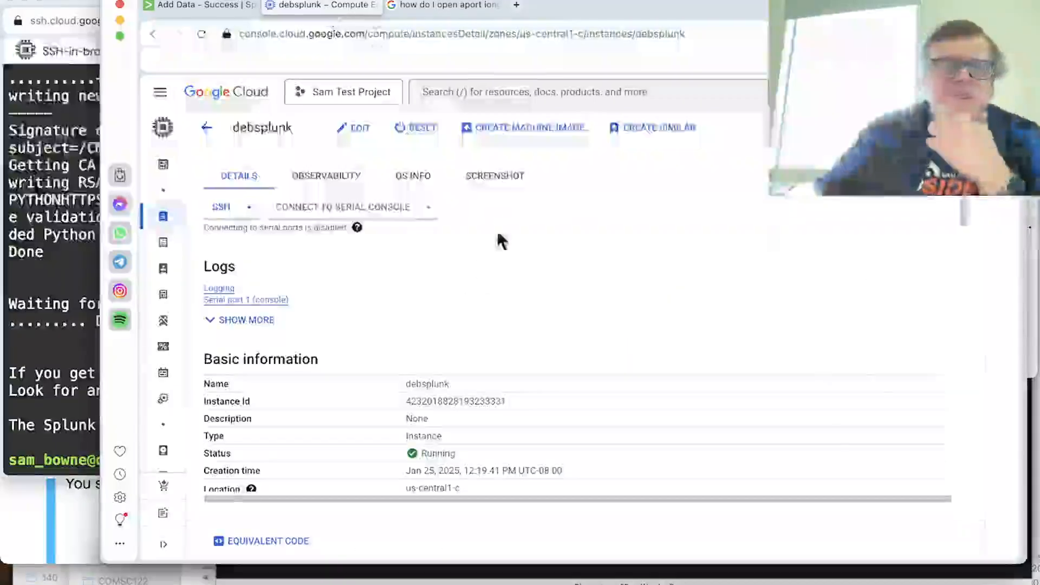
Step: Open the network details of debsplunk's nic0 interface from its instance details
{"action": "scroll", "coordinate": [467, 279], "scroll_direction": "down", "scroll_amount": 5}
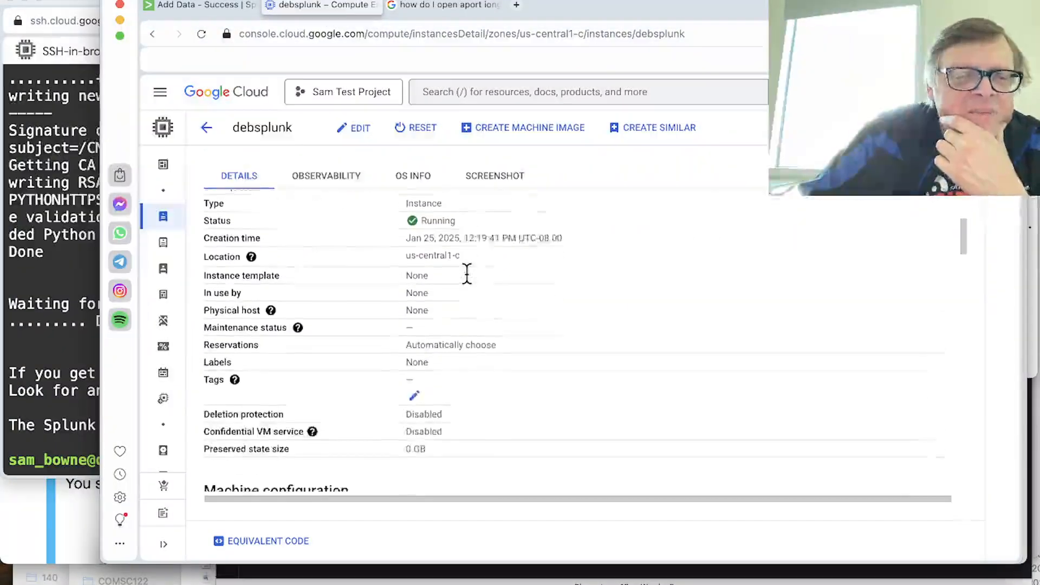
{"action": "scroll", "coordinate": [466, 272], "scroll_direction": "down", "scroll_amount": 6}
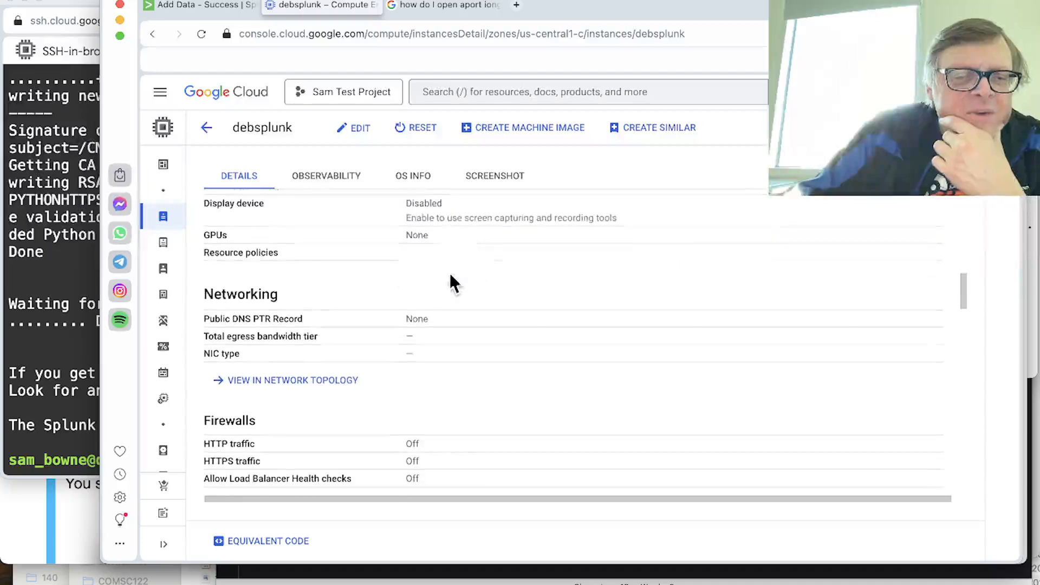
{"action": "scroll", "coordinate": [309, 387], "scroll_direction": "down", "scroll_amount": 6}
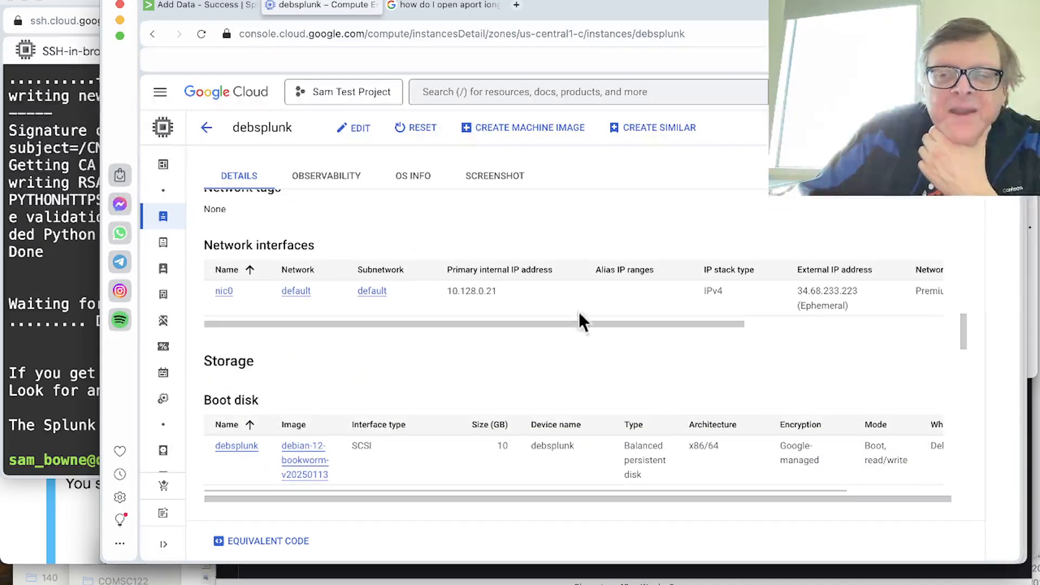
{"action": "left_click_drag", "start_coordinate": [549, 325], "coordinate": [801, 329]}
{"action": "left_click", "coordinate": [874, 295]}
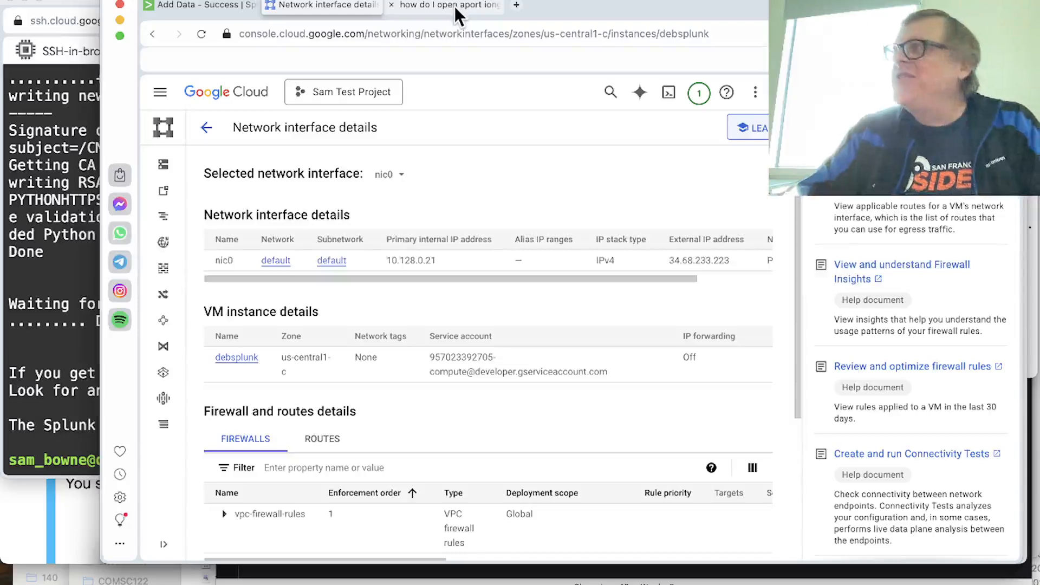
Step: Look over the network interface details and recheck the port-opening instructions in the Google search results
{"action": "scroll", "coordinate": [373, 308], "scroll_direction": "down", "scroll_amount": 1}
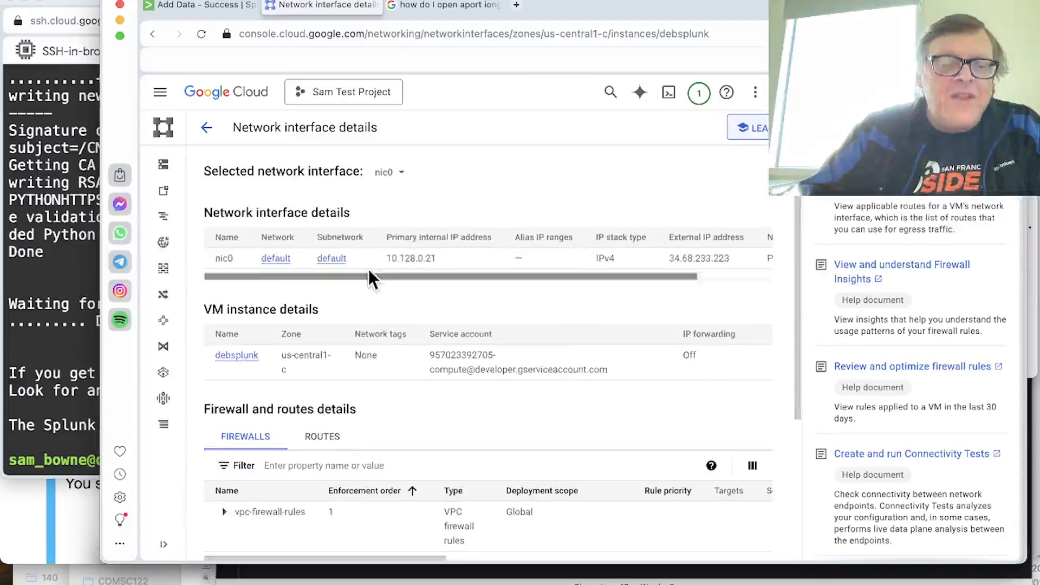
{"action": "scroll", "coordinate": [370, 271], "scroll_direction": "down", "scroll_amount": 3}
{"action": "left_click", "coordinate": [439, 7]}
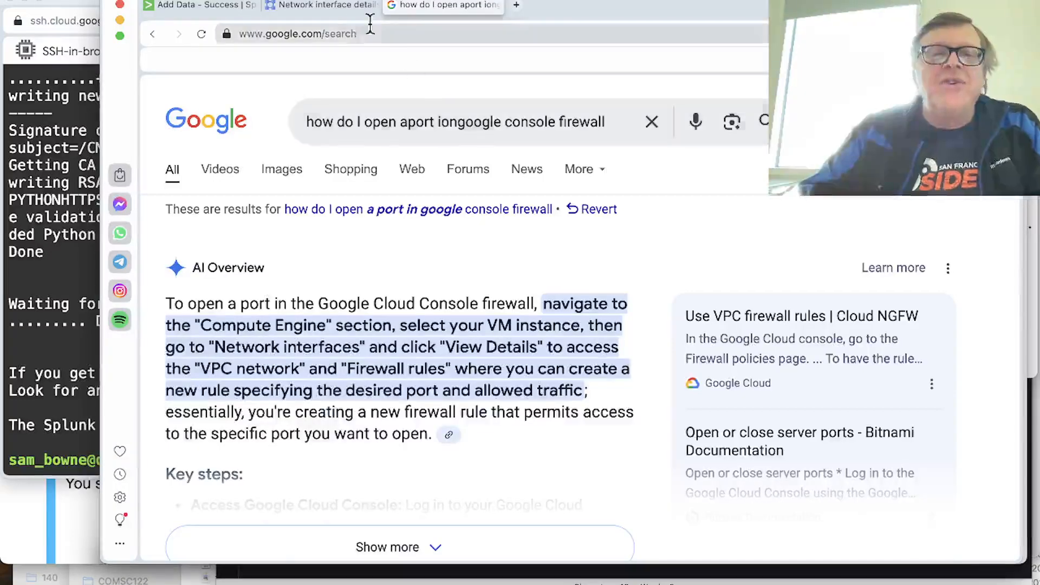
{"action": "left_click", "coordinate": [328, 6]}
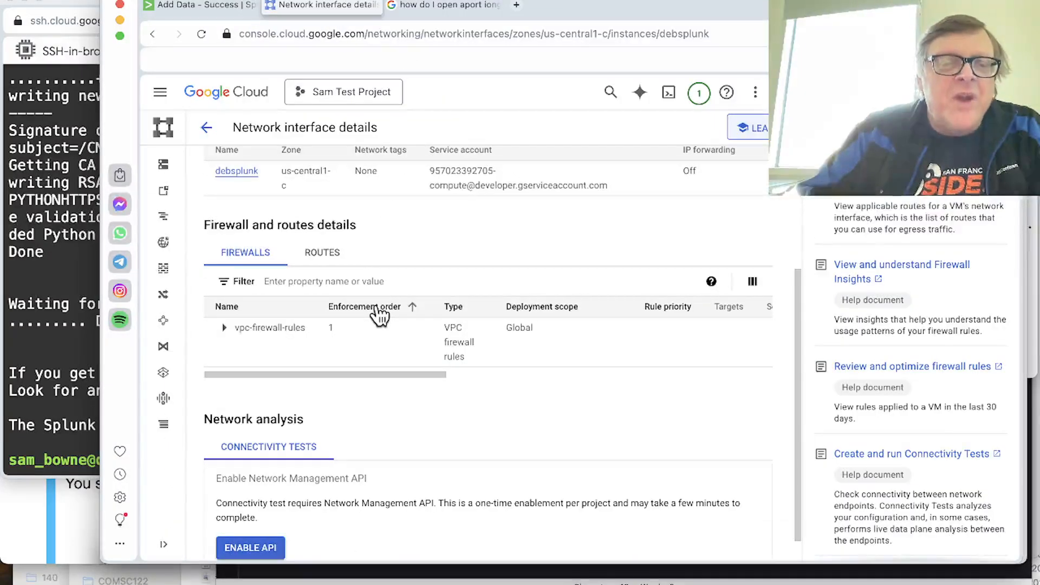
Step: Expand vpc-firewall-rules under the interface's firewall details and close the help panel beside it
{"action": "scroll", "coordinate": [379, 314], "scroll_direction": "down", "scroll_amount": 1}
{"action": "scroll", "coordinate": [377, 313], "scroll_direction": "up", "scroll_amount": 4}
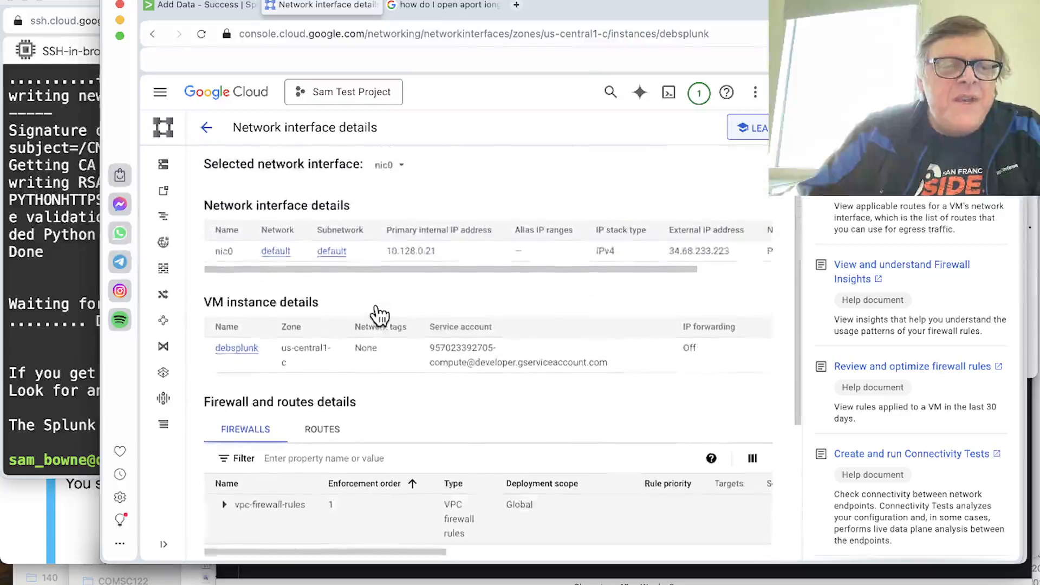
{"action": "scroll", "coordinate": [377, 308], "scroll_direction": "down", "scroll_amount": 2}
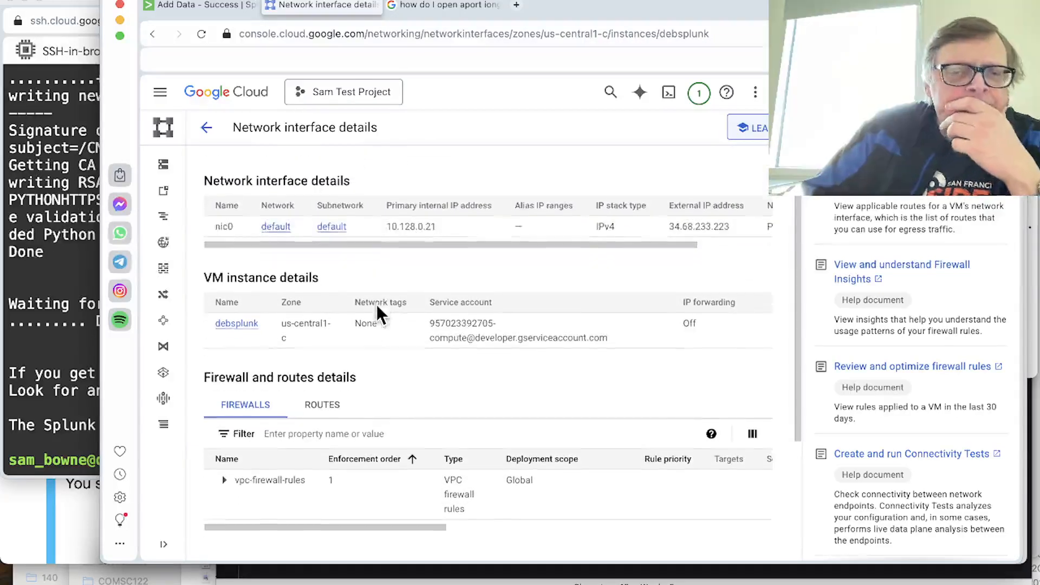
{"action": "scroll", "coordinate": [376, 304], "scroll_direction": "down", "scroll_amount": 3}
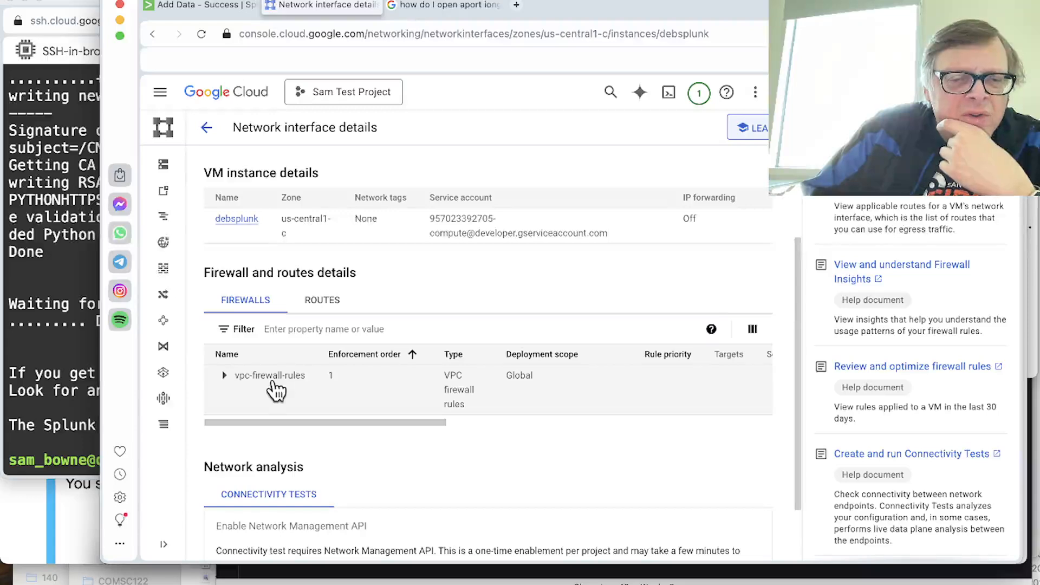
{"action": "left_click_drag", "start_coordinate": [373, 422], "coordinate": [215, 424]}
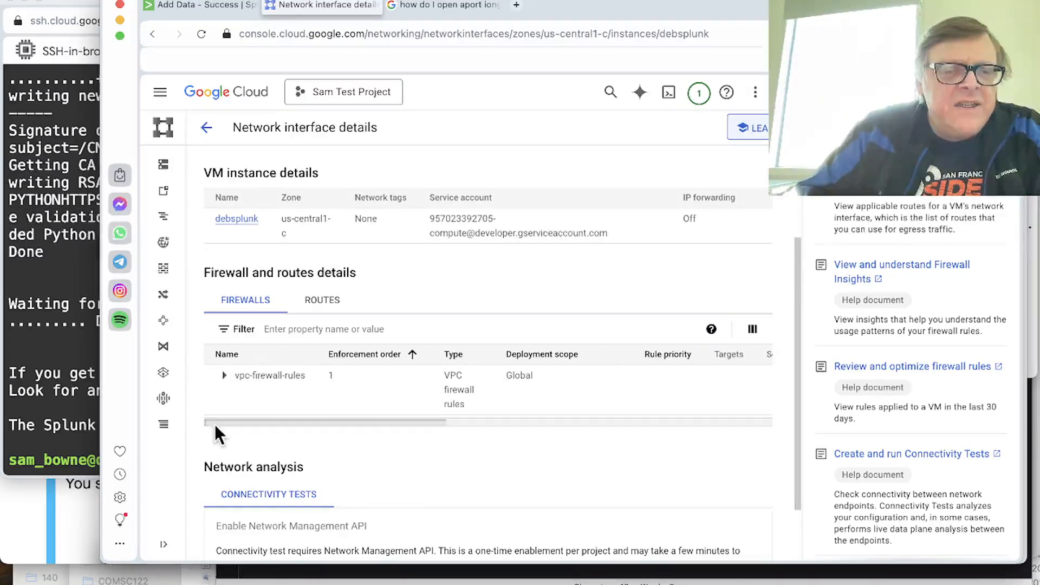
{"action": "left_click", "coordinate": [223, 376]}
{"action": "scroll", "coordinate": [255, 425], "scroll_direction": "down", "scroll_amount": 3}
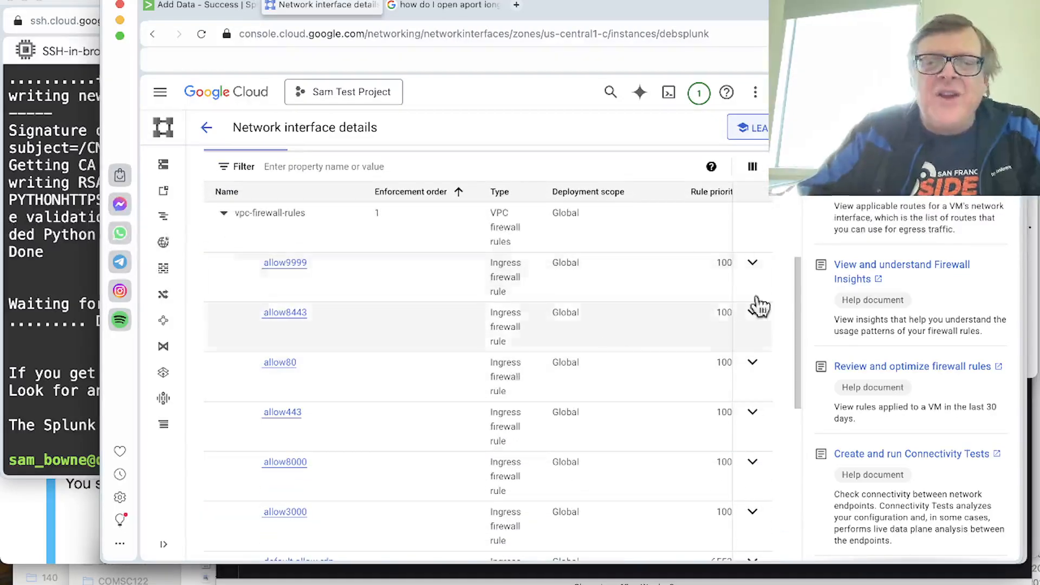
{"action": "left_click", "coordinate": [1001, 92]}
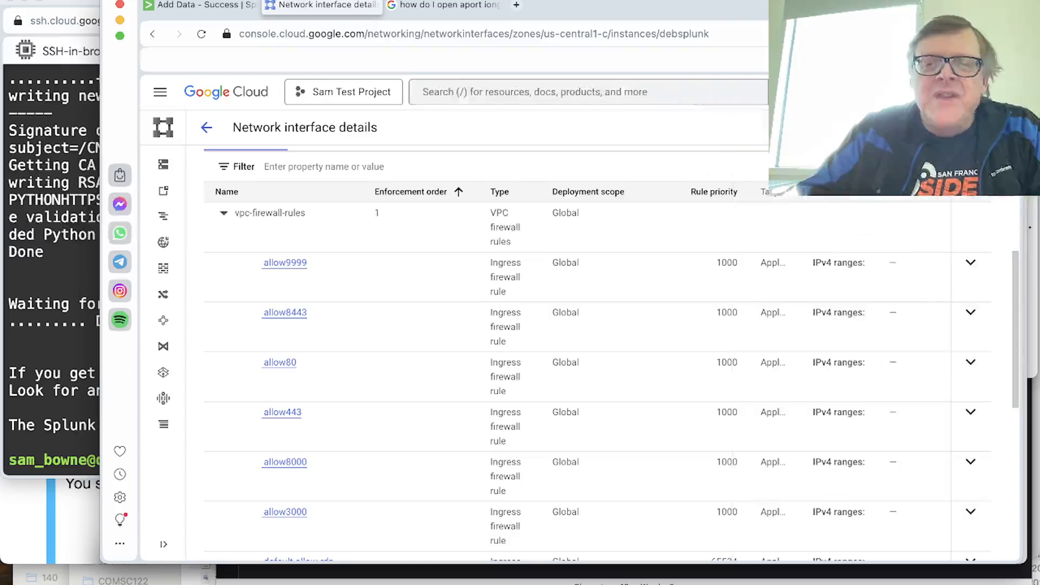
Step: Examine the listed VPC firewall rules, widening the browser window to show their protocols and ports
{"action": "scroll", "coordinate": [721, 224], "scroll_direction": "up", "scroll_amount": 5}
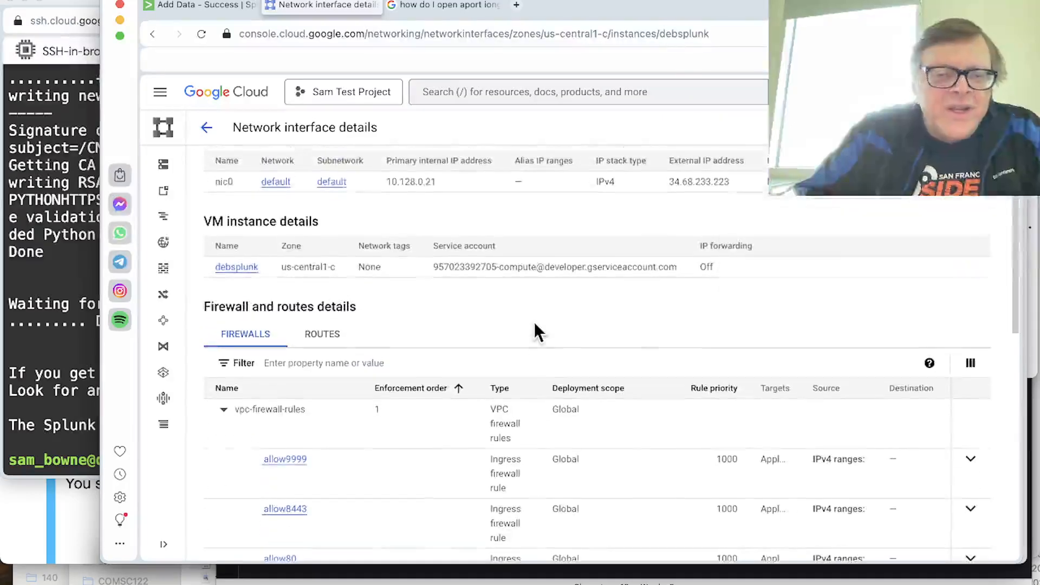
{"action": "scroll", "coordinate": [534, 331], "scroll_direction": "down", "scroll_amount": 3}
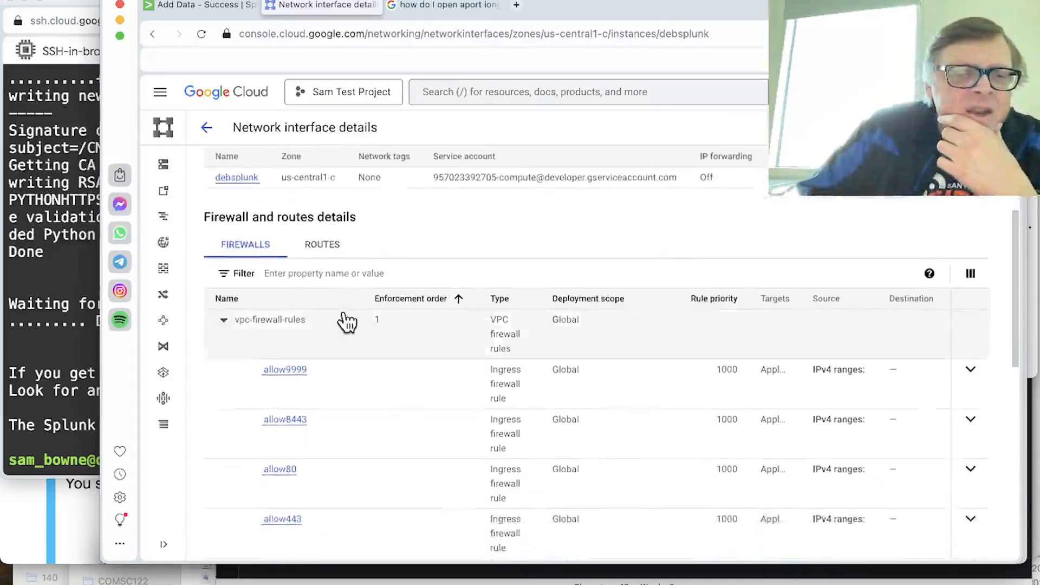
{"action": "scroll", "coordinate": [347, 322], "scroll_direction": "down", "scroll_amount": 10}
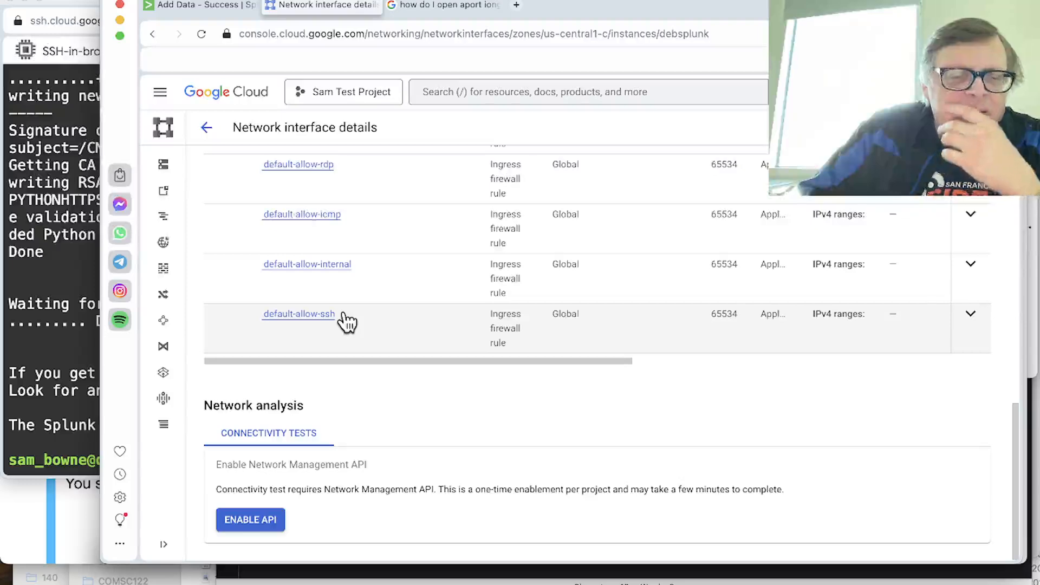
{"action": "scroll", "coordinate": [346, 323], "scroll_direction": "up", "scroll_amount": 10}
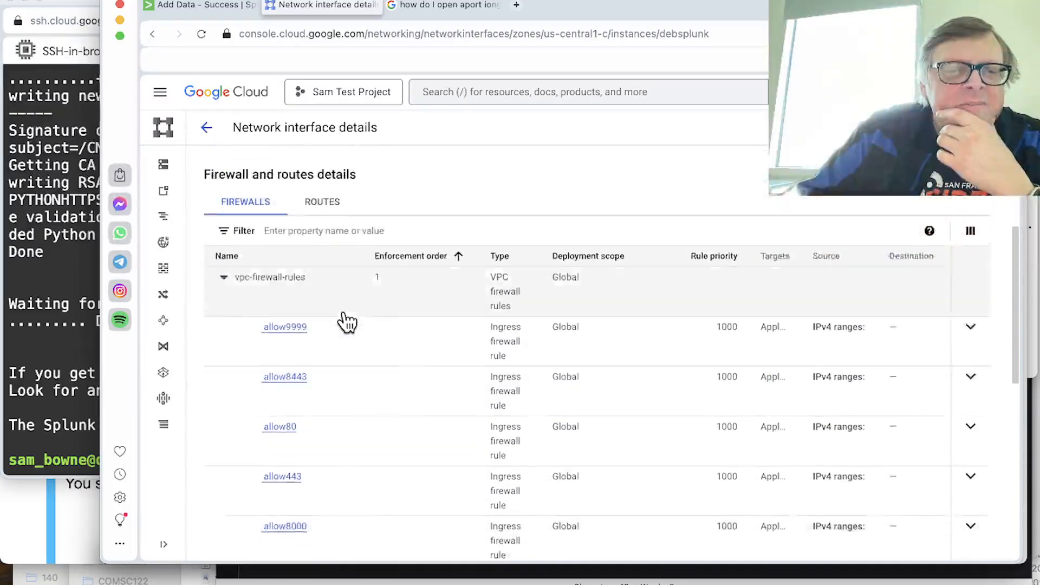
{"action": "scroll", "coordinate": [347, 322], "scroll_direction": "up", "scroll_amount": 1}
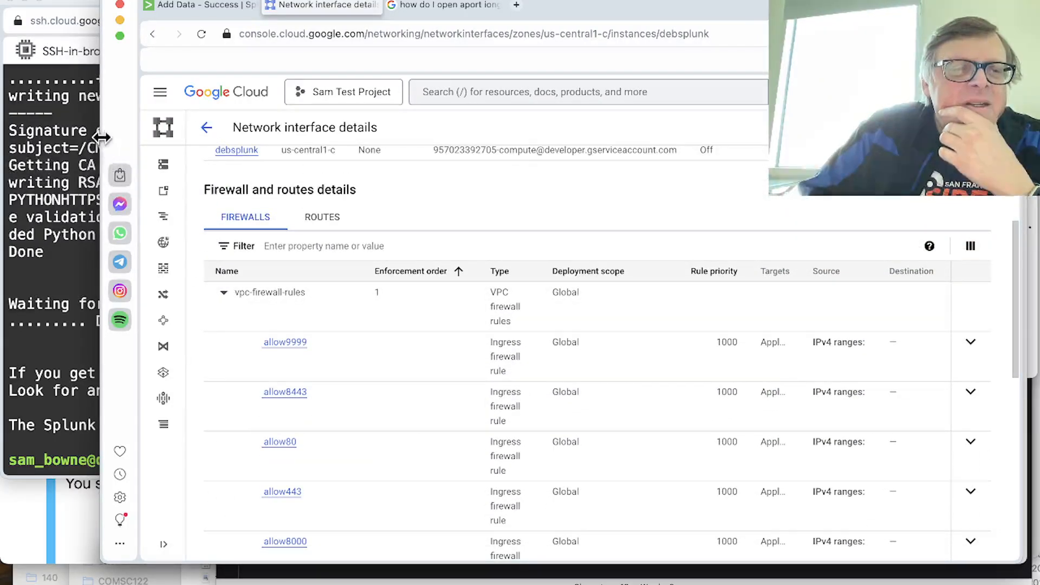
{"action": "left_click_drag", "start_coordinate": [101, 138], "coordinate": [20, 138]}
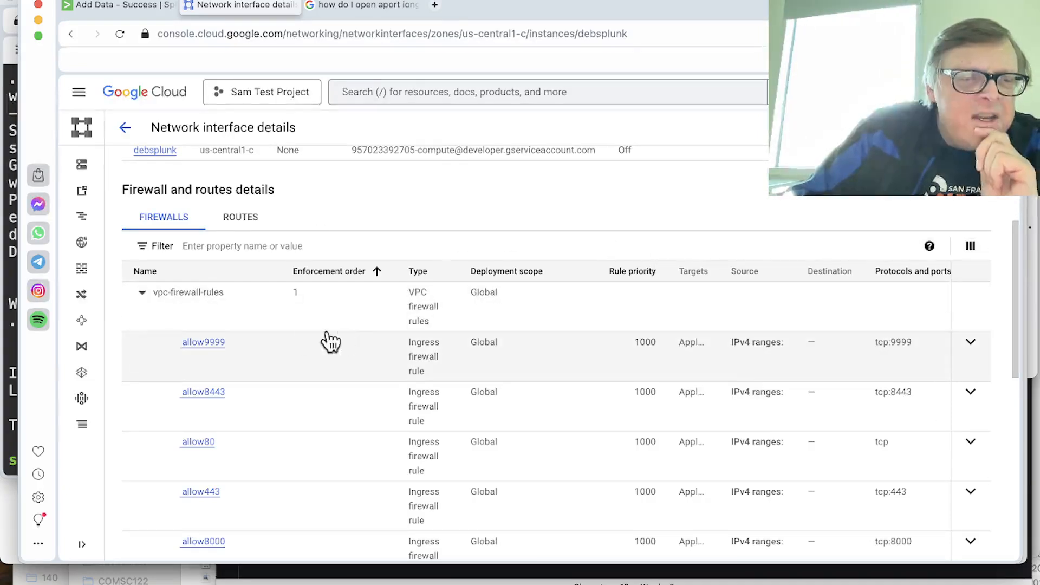
{"action": "scroll", "coordinate": [235, 306], "scroll_direction": "down", "scroll_amount": 5}
{"action": "scroll", "coordinate": [238, 309], "scroll_direction": "down", "scroll_amount": 5}
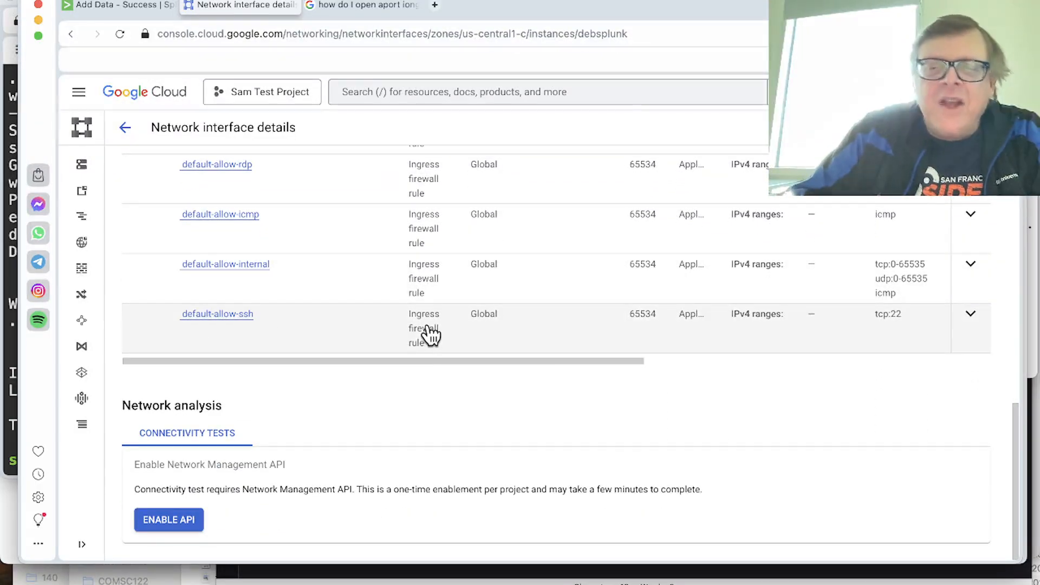
Step: Expand the AI Overview in the Google search results and read its key steps for creating a firewall rule
{"action": "left_click", "coordinate": [363, 8]}
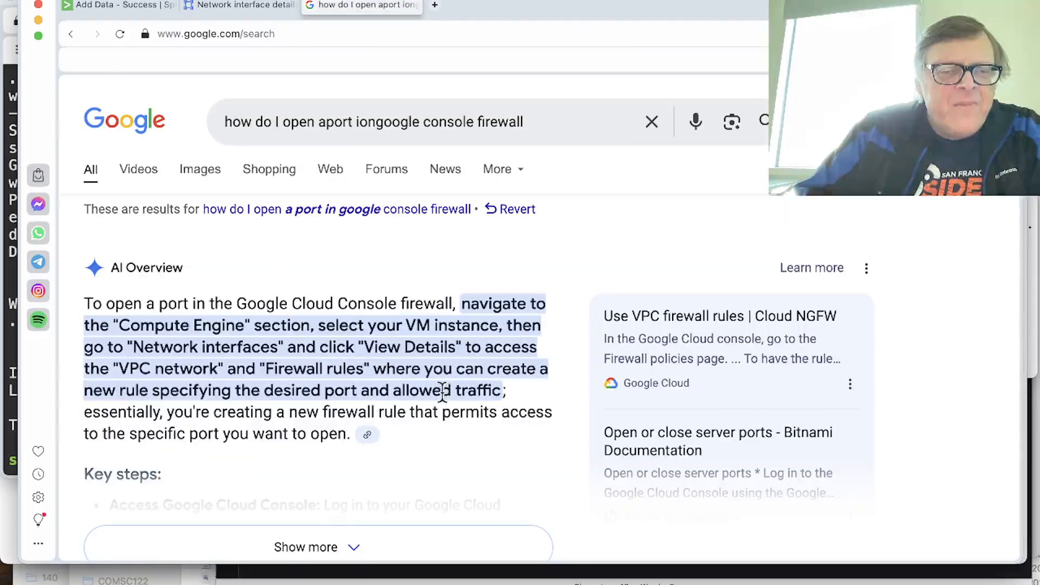
{"action": "scroll", "coordinate": [332, 428], "scroll_direction": "down", "scroll_amount": 2}
{"action": "left_click", "coordinate": [355, 427]}
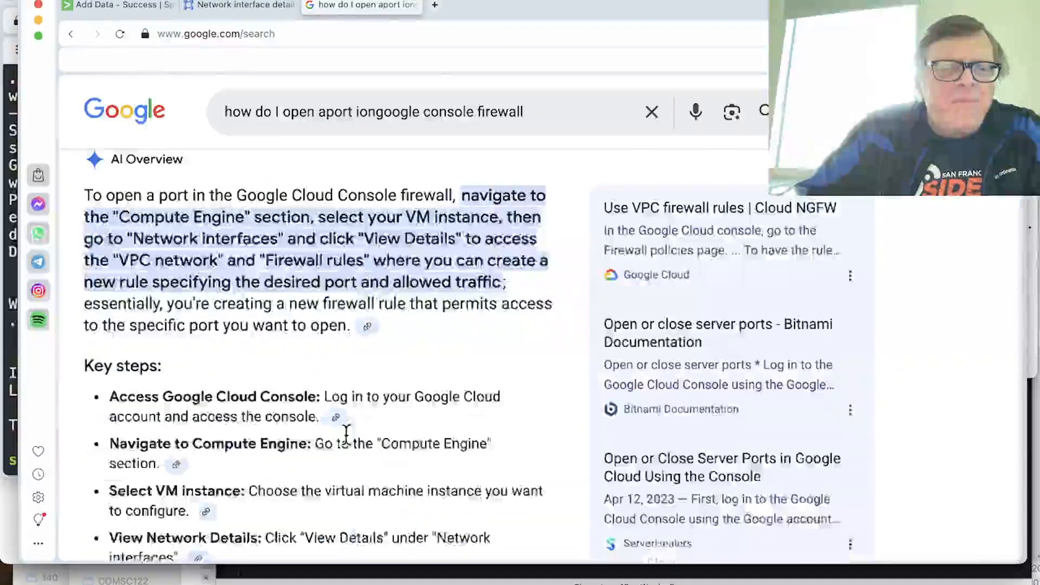
{"action": "scroll", "coordinate": [343, 429], "scroll_direction": "down", "scroll_amount": 1}
{"action": "scroll", "coordinate": [346, 434], "scroll_direction": "down", "scroll_amount": 5}
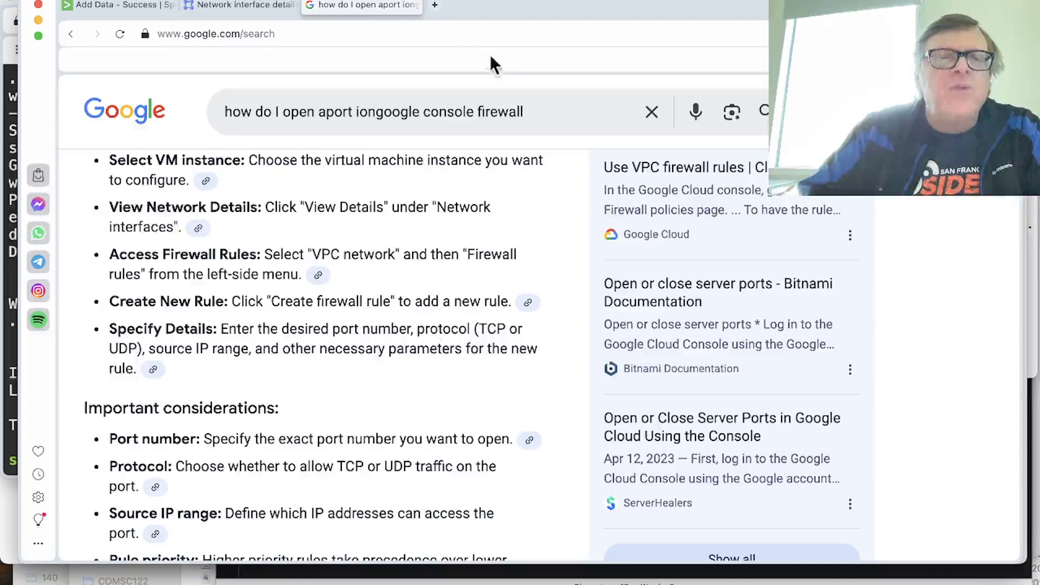
Step: Return to the network interface details and inspect the remaining columns of the firewall rules table
{"action": "left_click", "coordinate": [240, 5]}
{"action": "scroll", "coordinate": [654, 245], "scroll_direction": "right", "scroll_amount": 5}
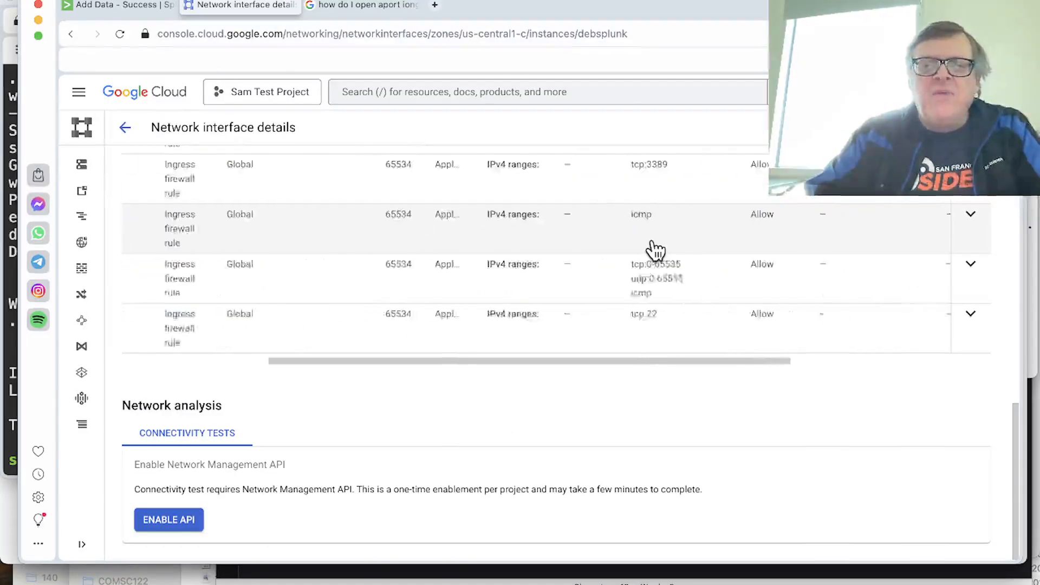
{"action": "scroll", "coordinate": [654, 250], "scroll_direction": "right", "scroll_amount": 3}
{"action": "scroll", "coordinate": [654, 250], "scroll_direction": "up", "scroll_amount": 7}
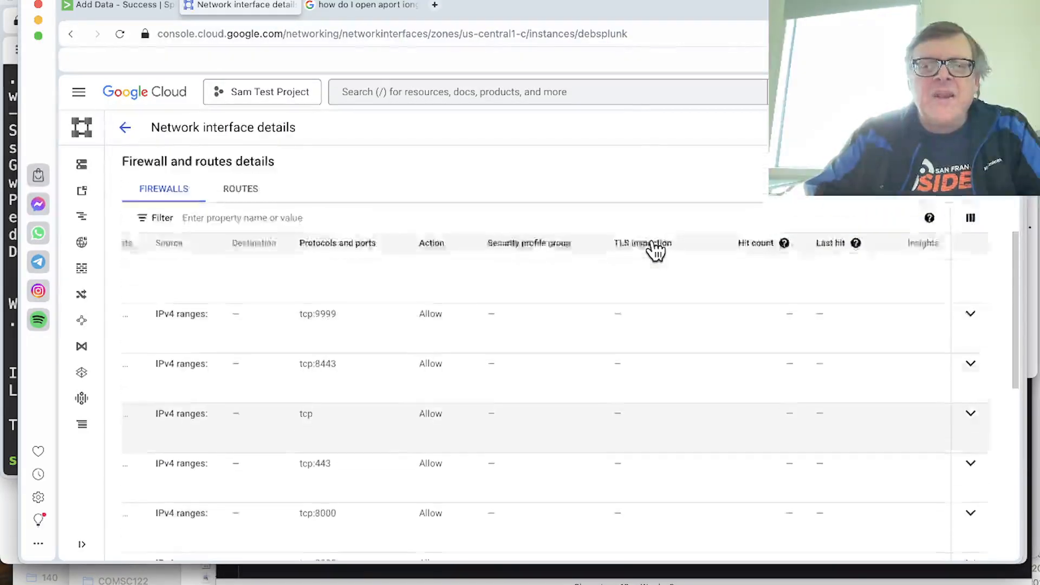
{"action": "scroll", "coordinate": [655, 249], "scroll_direction": "up", "scroll_amount": 3}
{"action": "scroll", "coordinate": [653, 241], "scroll_direction": "left", "scroll_amount": 5}
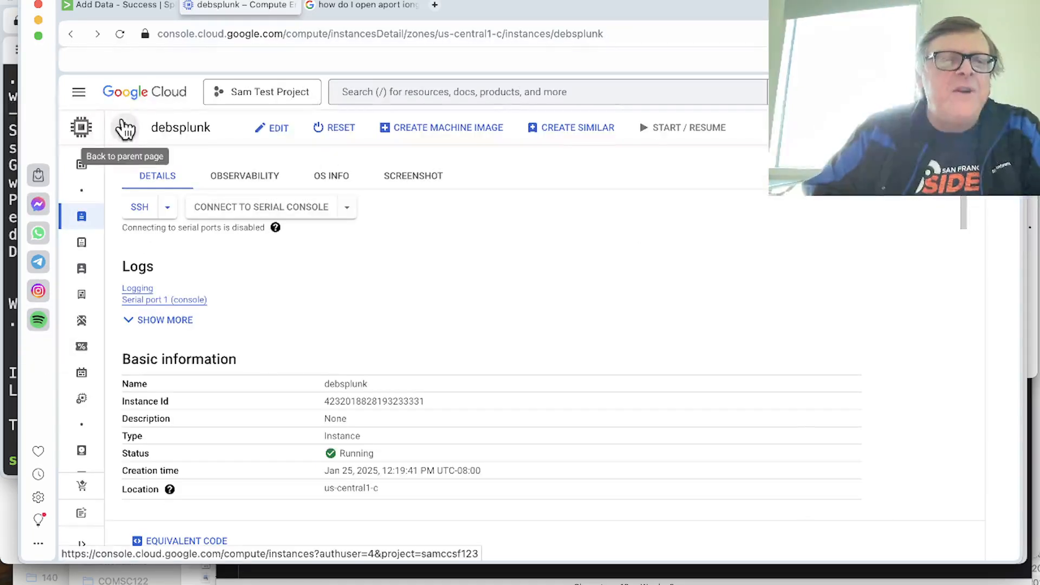
Step: Go back to the VM instances list and reopen debsplunk's instance details
{"action": "left_click", "coordinate": [124, 132]}
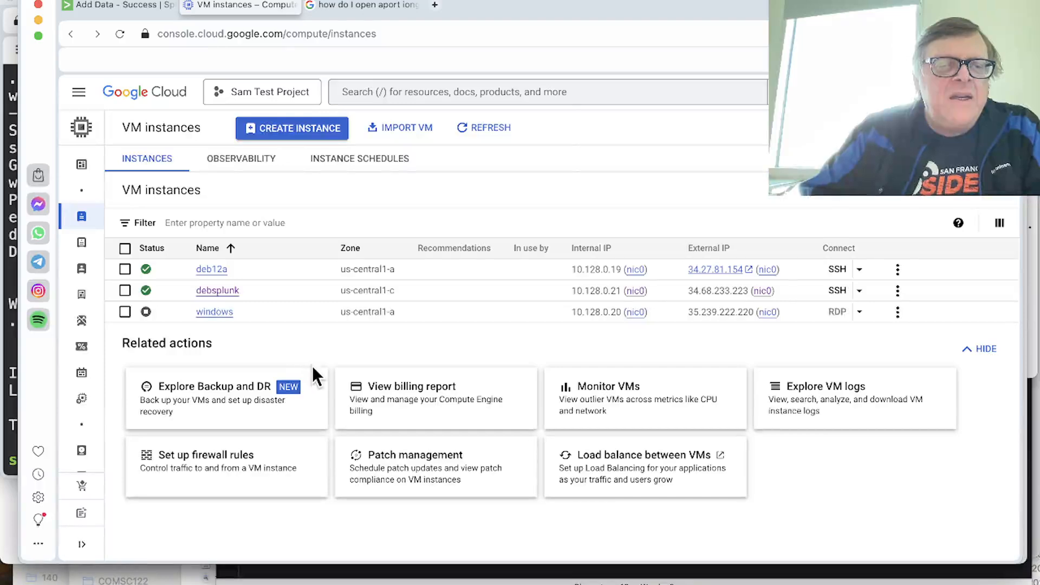
{"action": "left_click", "coordinate": [233, 292]}
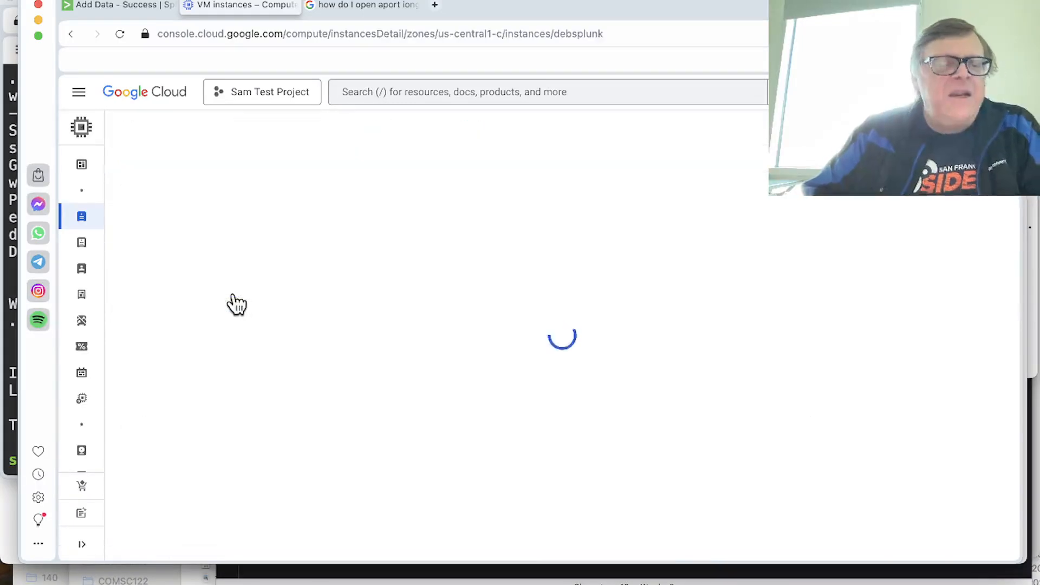
{"action": "scroll", "coordinate": [353, 335], "scroll_direction": "down", "scroll_amount": 5}
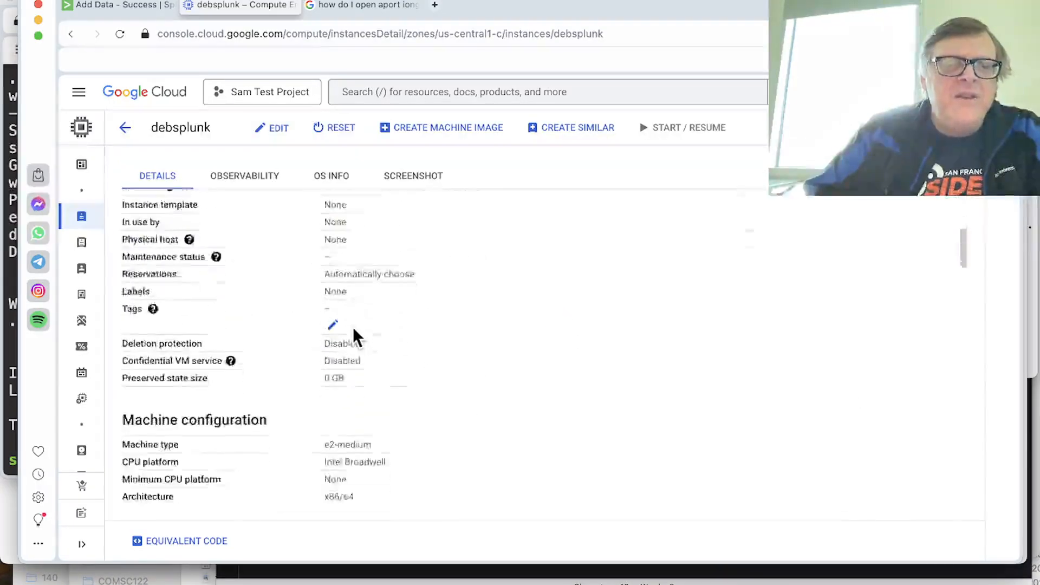
Step: Open the network details of debsplunk's network interface again and expand vpc-firewall-rules
{"action": "scroll", "coordinate": [353, 329], "scroll_direction": "down", "scroll_amount": 15}
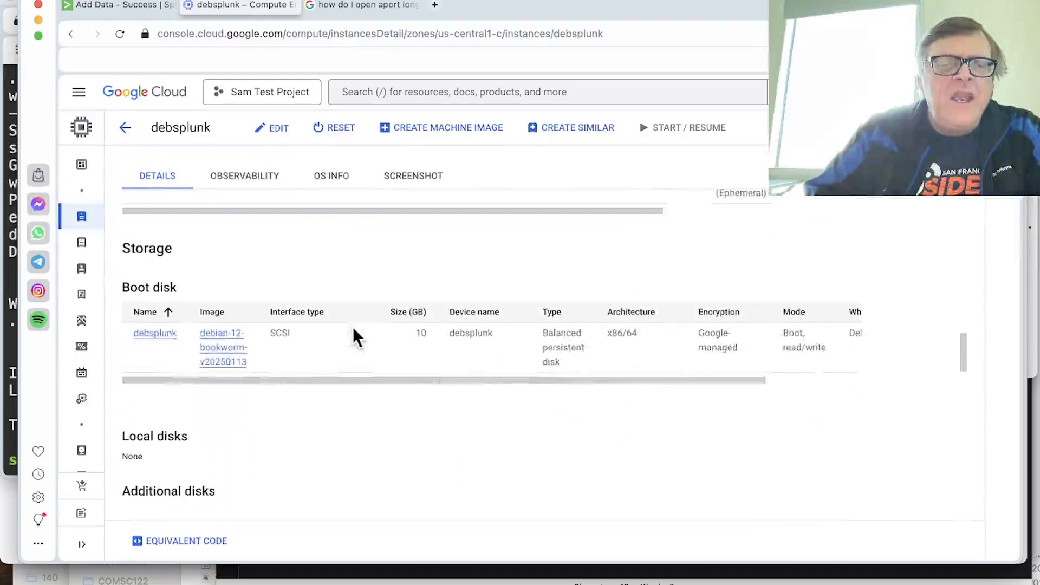
{"action": "scroll", "coordinate": [355, 336], "scroll_direction": "down", "scroll_amount": 1}
{"action": "scroll", "coordinate": [353, 329], "scroll_direction": "up", "scroll_amount": 4}
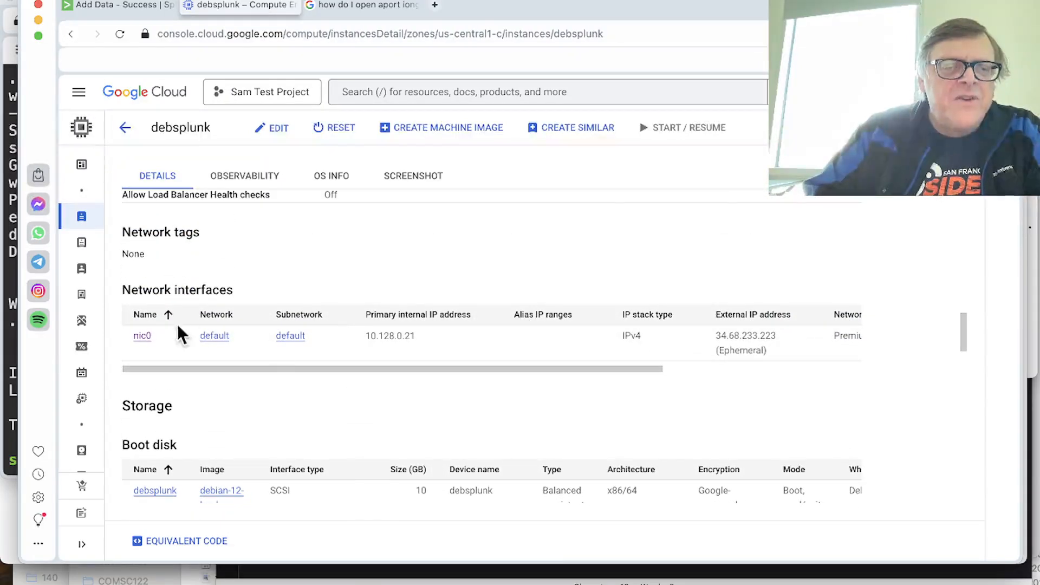
{"action": "left_click_drag", "start_coordinate": [639, 368], "coordinate": [964, 374]}
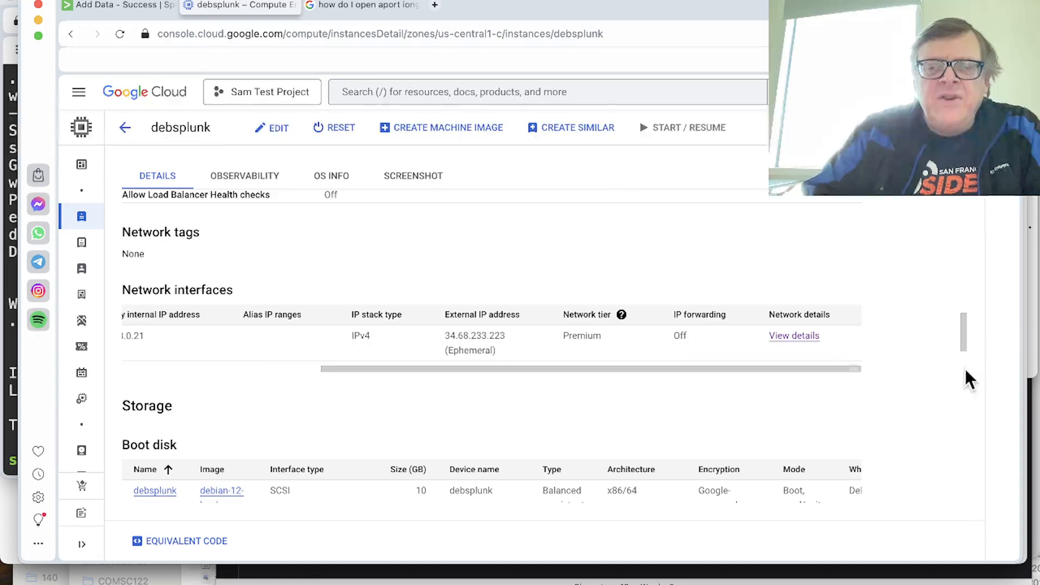
{"action": "left_click", "coordinate": [781, 333]}
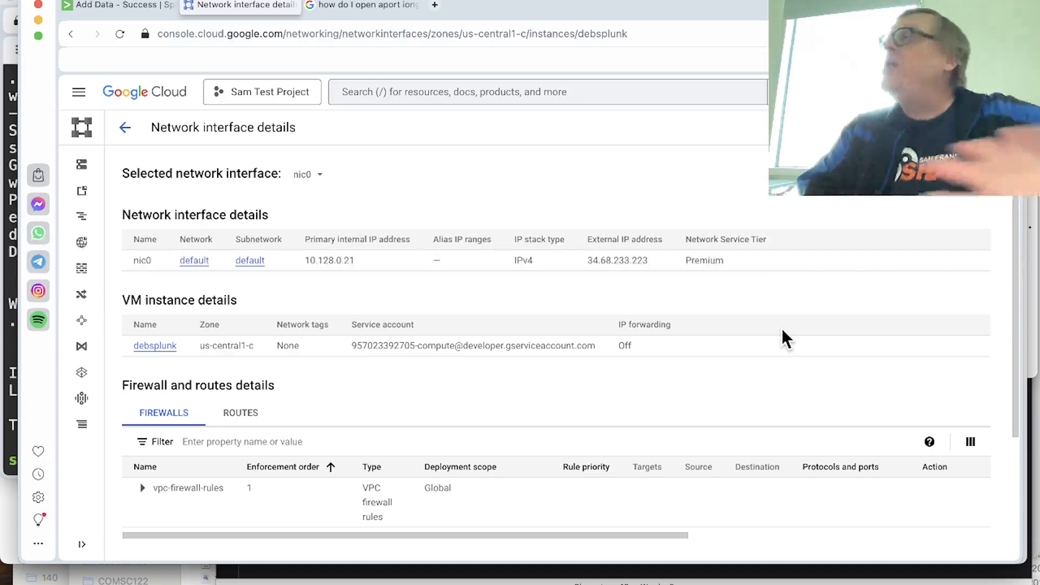
{"action": "scroll", "coordinate": [782, 328], "scroll_direction": "down", "scroll_amount": 3}
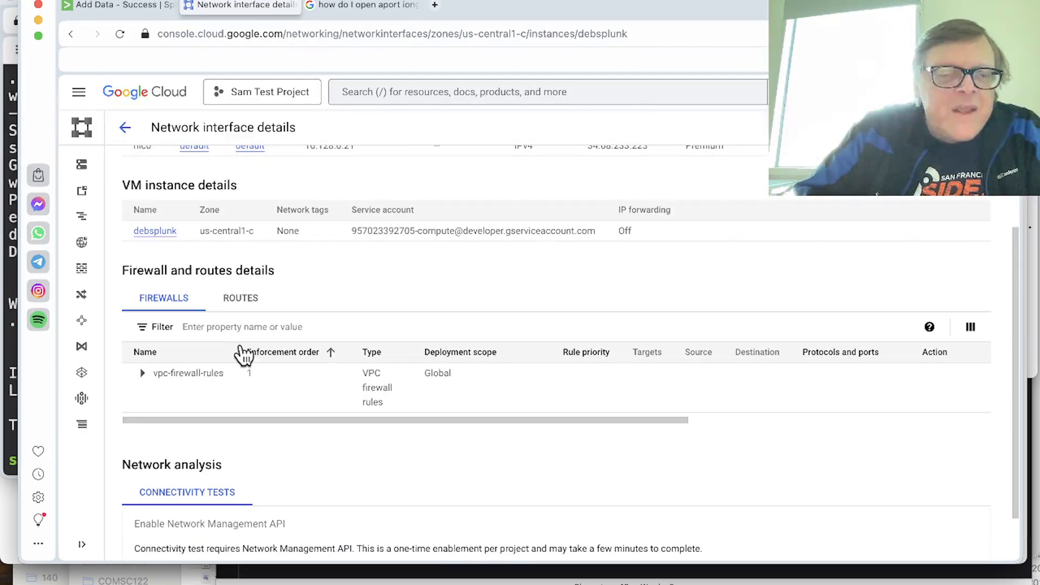
{"action": "left_click", "coordinate": [143, 374]}
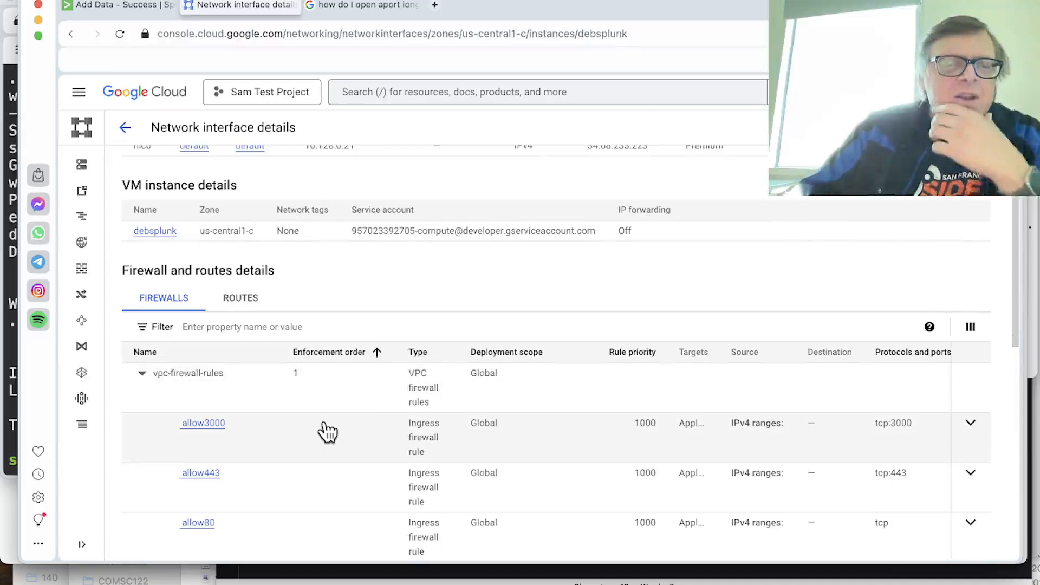
Step: Examine the protocols, ports and actions of all firewall rules applied to debsplunk's network interface
{"action": "scroll", "coordinate": [325, 428], "scroll_direction": "down", "scroll_amount": 1}
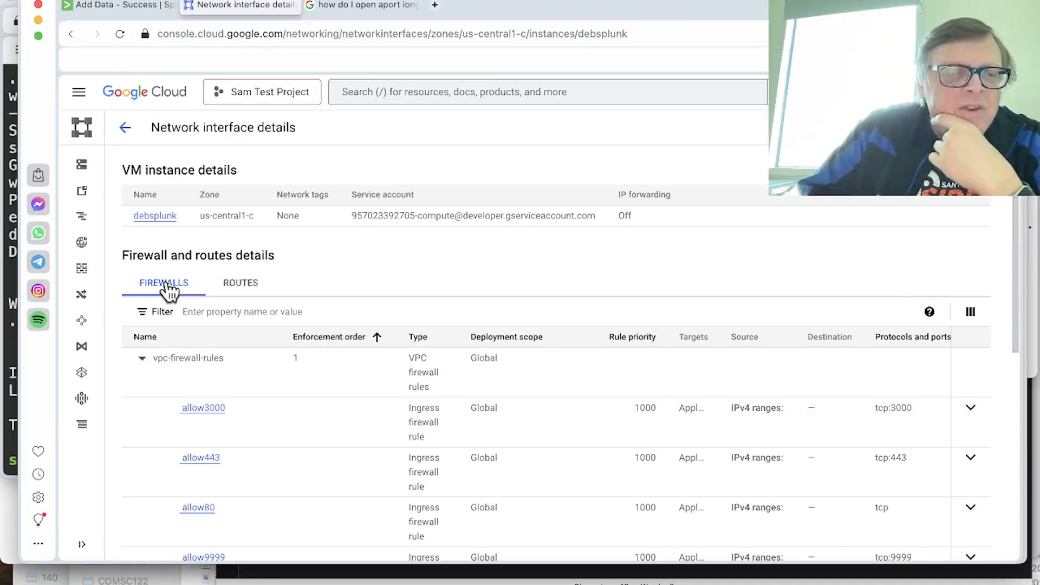
{"action": "scroll", "coordinate": [464, 310], "scroll_direction": "up", "scroll_amount": 3}
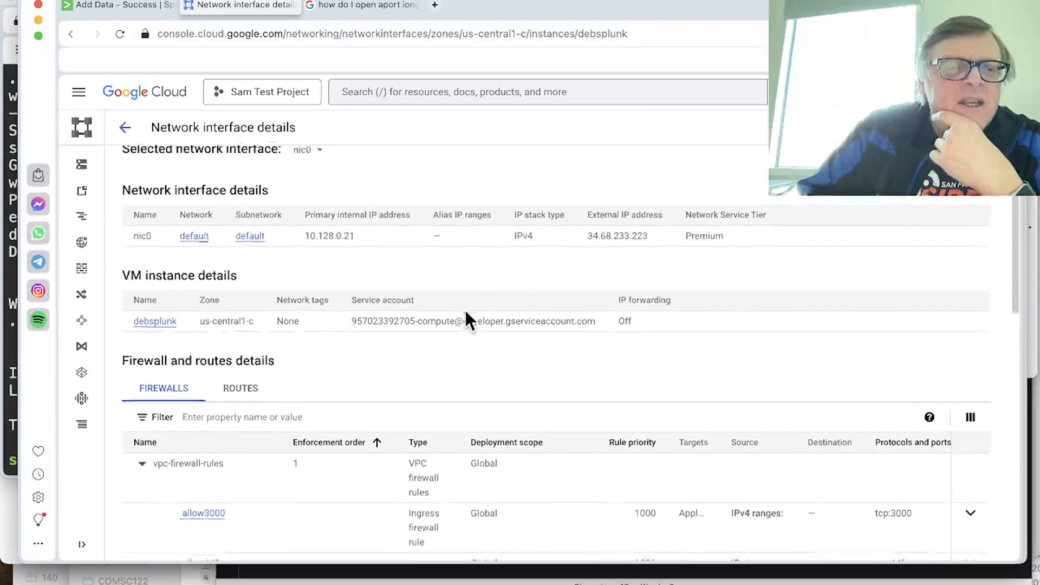
{"action": "scroll", "coordinate": [710, 325], "scroll_direction": "down", "scroll_amount": 3}
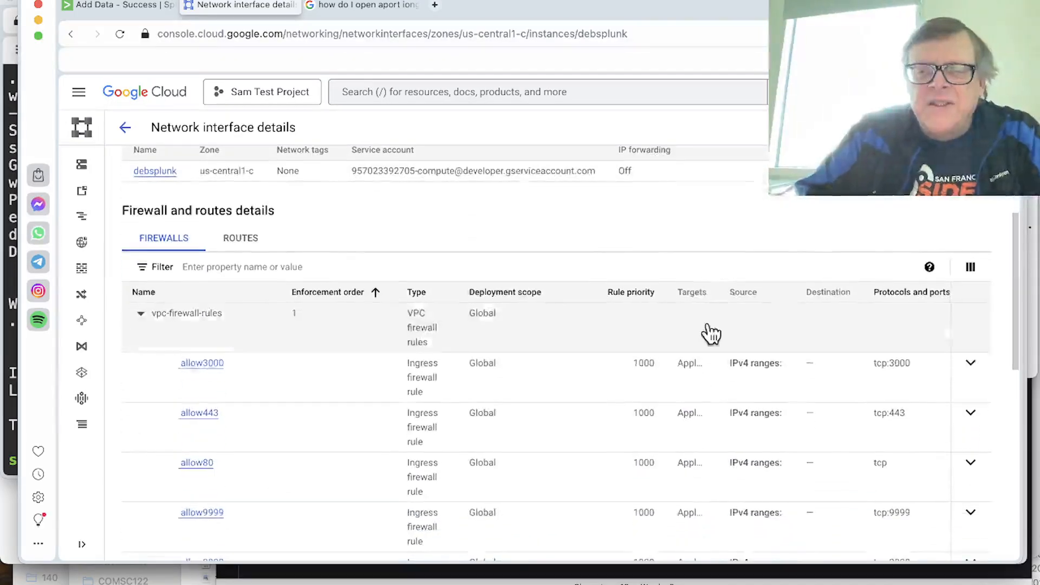
{"action": "scroll", "coordinate": [710, 332], "scroll_direction": "right", "scroll_amount": 5}
{"action": "scroll", "coordinate": [711, 334], "scroll_direction": "right", "scroll_amount": 4}
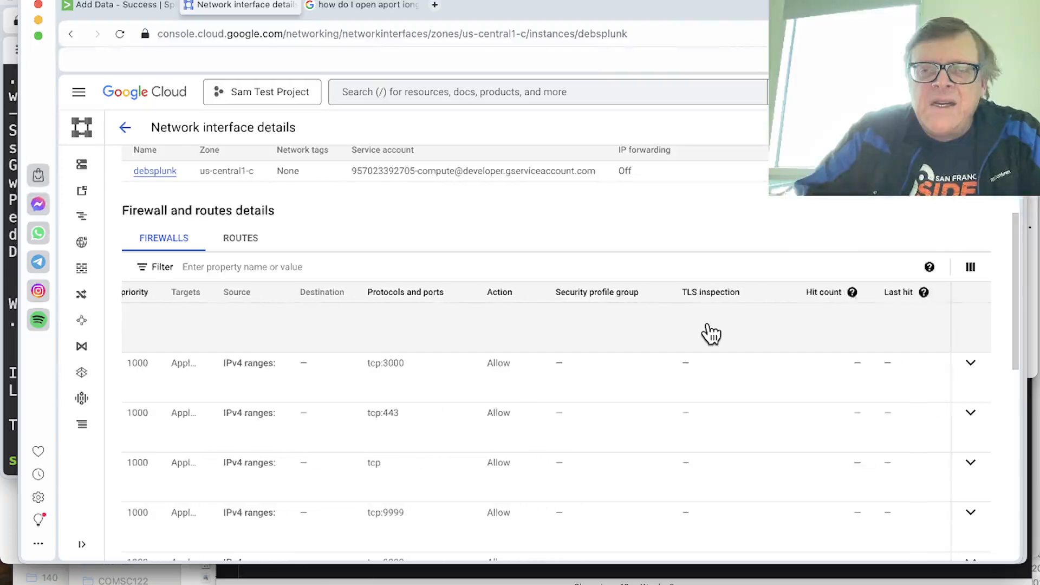
{"action": "scroll", "coordinate": [711, 334], "scroll_direction": "down", "scroll_amount": 1}
{"action": "scroll", "coordinate": [711, 334], "scroll_direction": "down", "scroll_amount": 8}
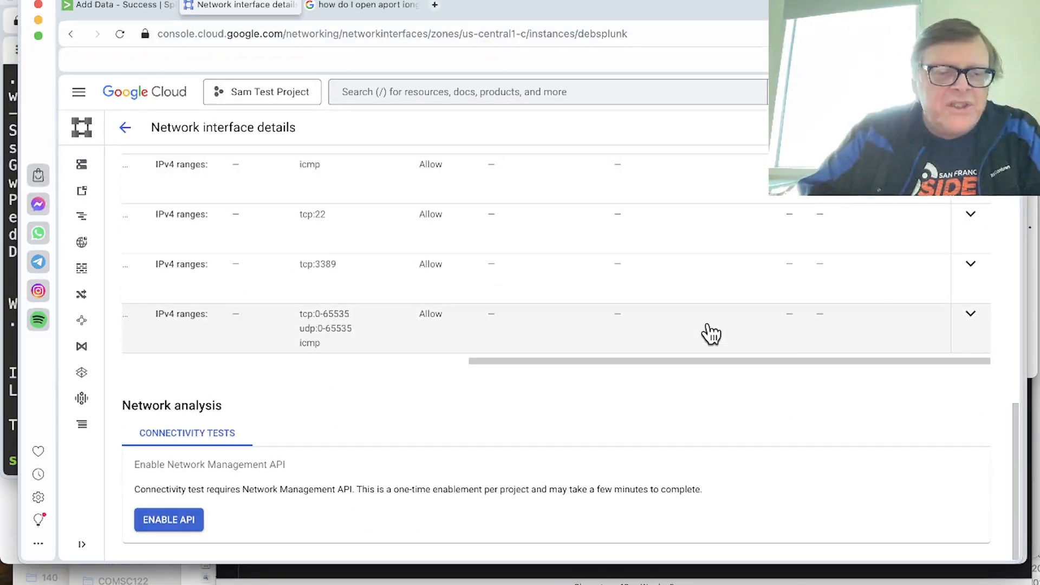
{"action": "scroll", "coordinate": [711, 334], "scroll_direction": "up", "scroll_amount": 12}
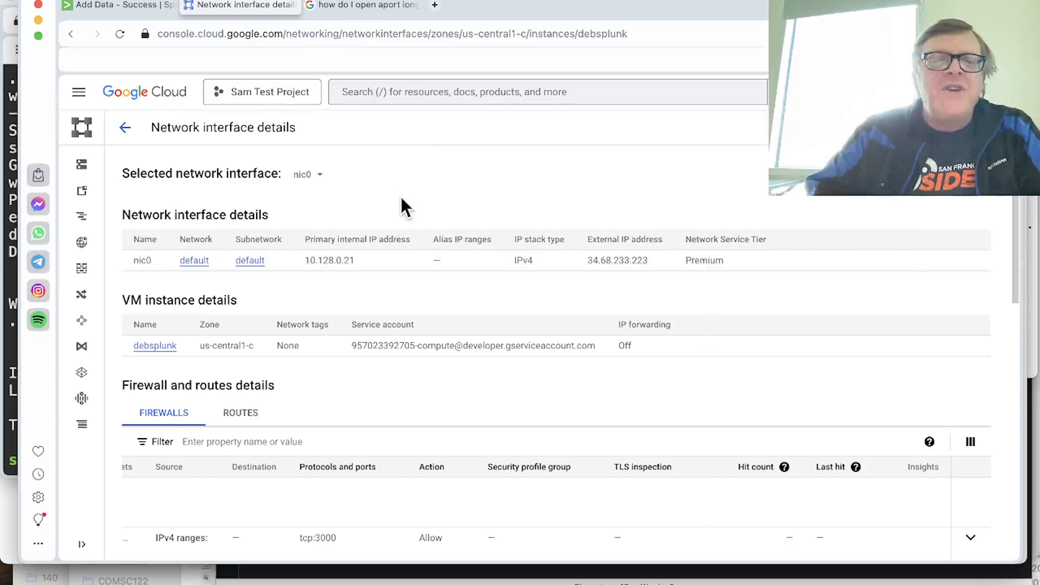
Step: Open the Firewall page of VPC Network and look through the project's VPC firewall rules and their ports
{"action": "left_click", "coordinate": [81, 95]}
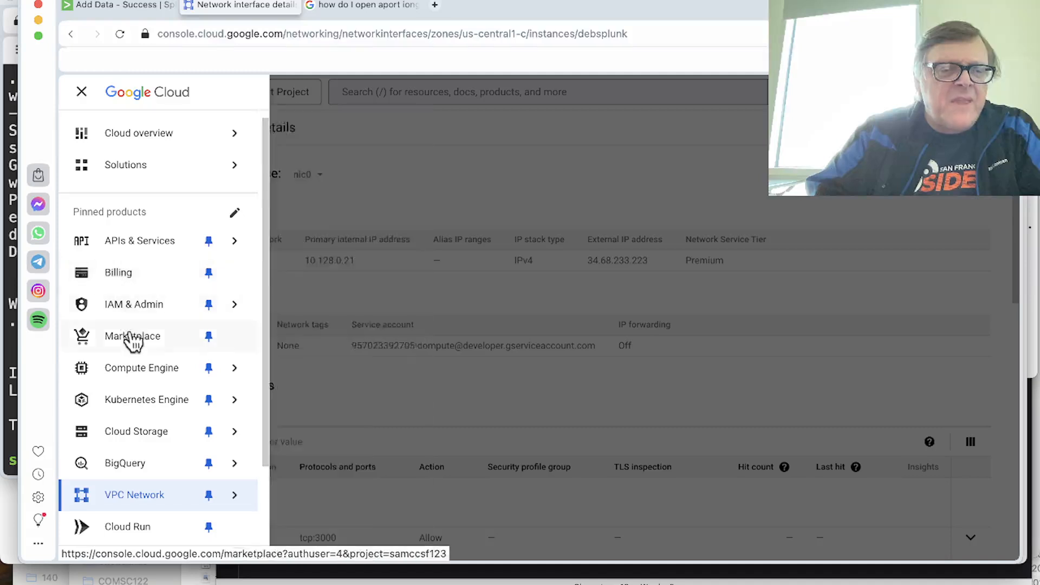
{"action": "scroll", "coordinate": [144, 433], "scroll_direction": "down", "scroll_amount": 1}
{"action": "scroll", "coordinate": [144, 433], "scroll_direction": "down", "scroll_amount": 1}
{"action": "mouse_move", "coordinate": [136, 470]}
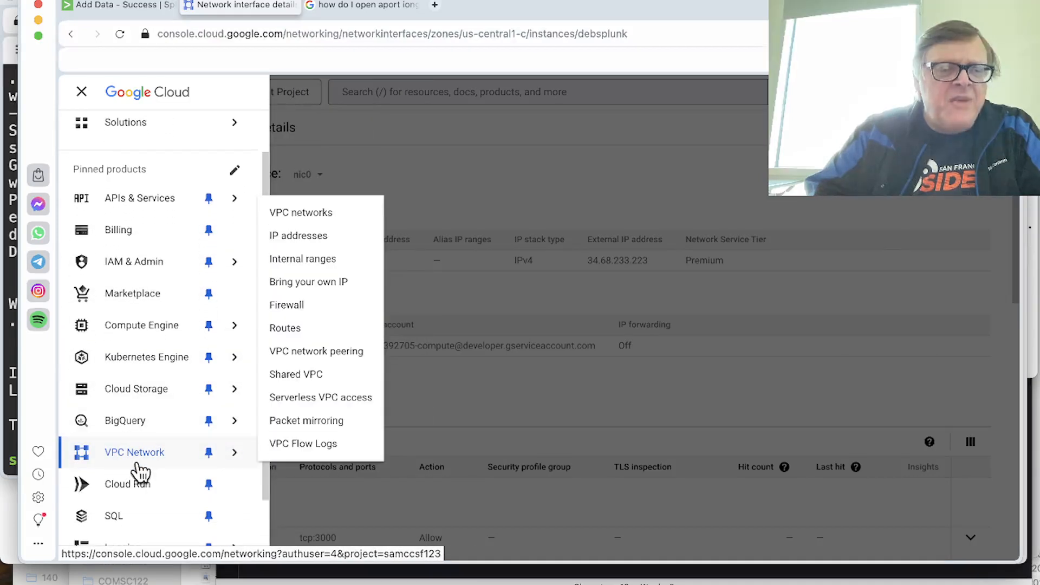
{"action": "left_click", "coordinate": [307, 309]}
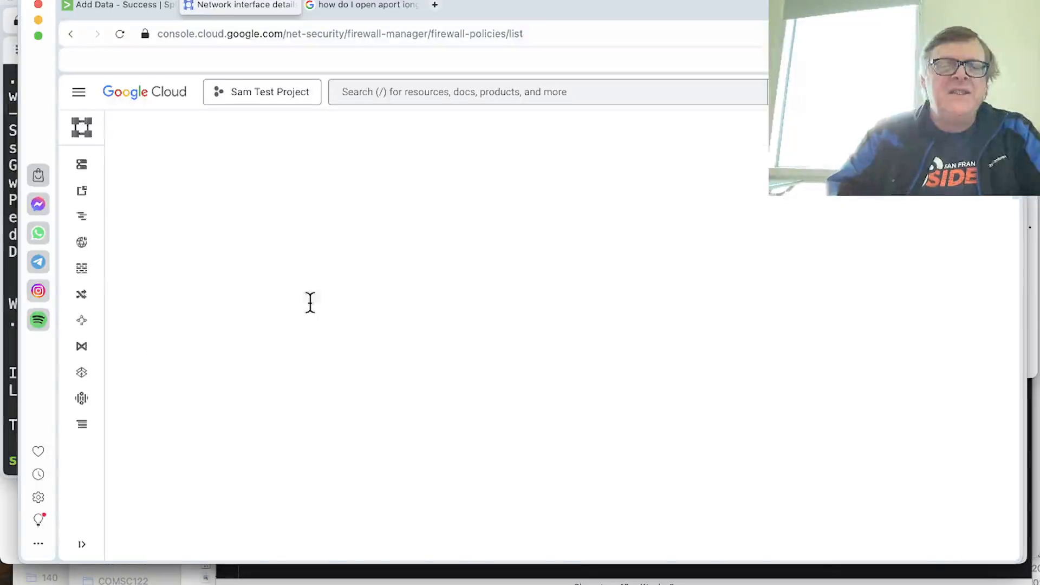
{"action": "scroll", "coordinate": [309, 301], "scroll_direction": "down", "scroll_amount": 3}
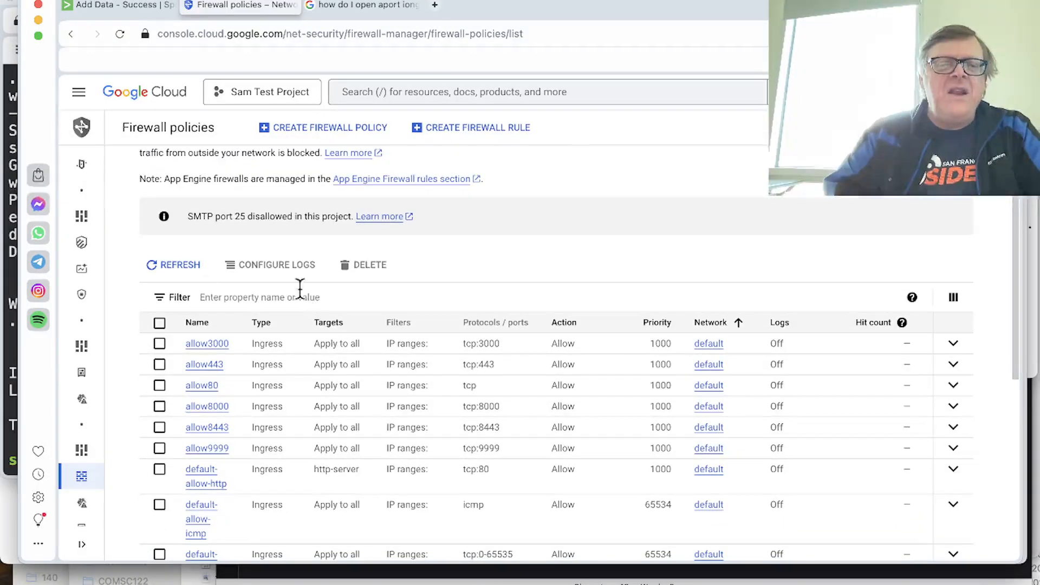
{"action": "scroll", "coordinate": [672, 266], "scroll_direction": "up", "scroll_amount": 3}
{"action": "scroll", "coordinate": [671, 266], "scroll_direction": "down", "scroll_amount": 6}
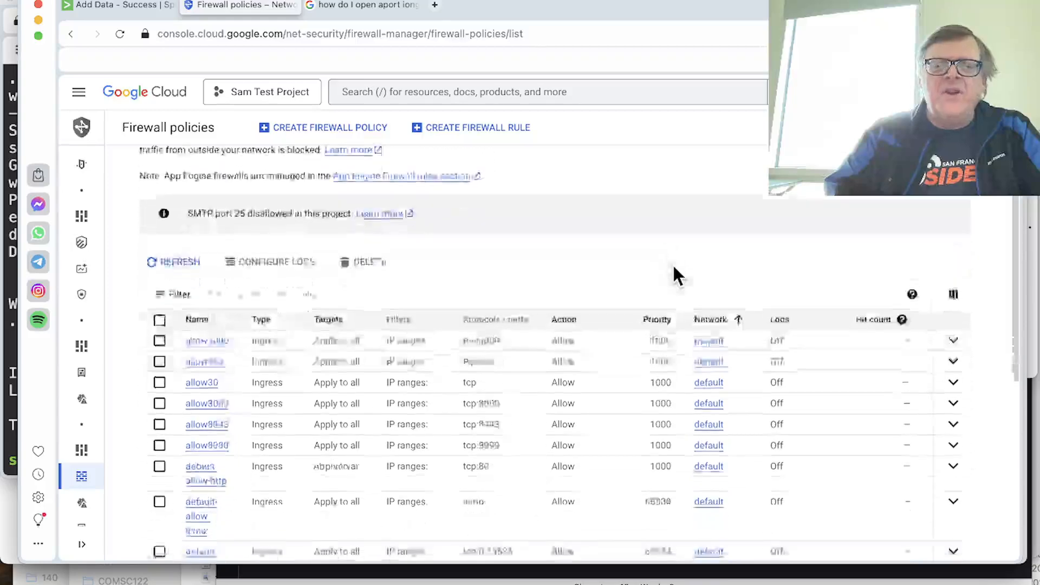
{"action": "scroll", "coordinate": [673, 265], "scroll_direction": "up", "scroll_amount": 8}
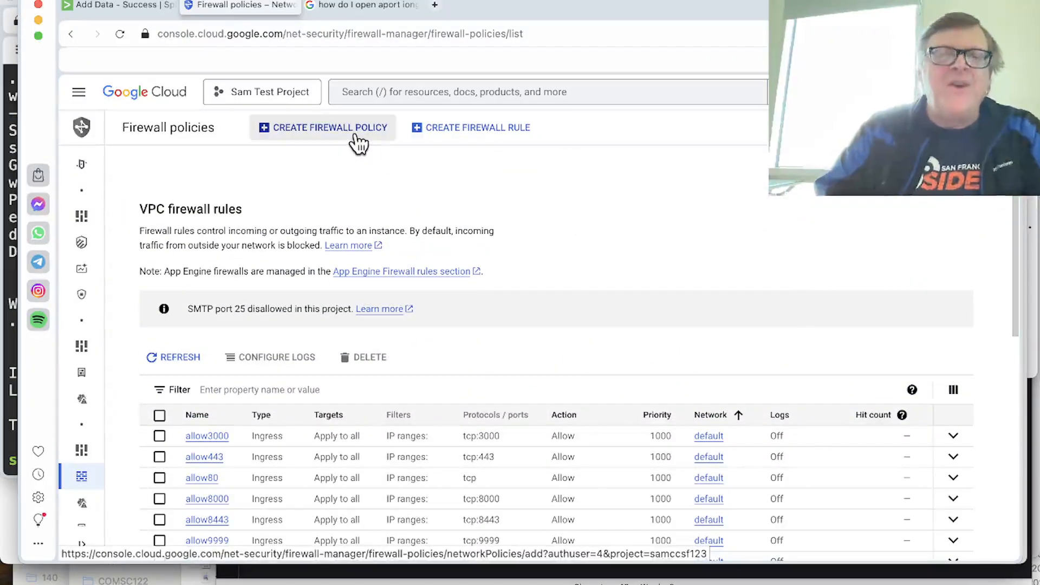
Step: Try to create a VPC firewall rule named allow8000
{"action": "left_click", "coordinate": [452, 135]}
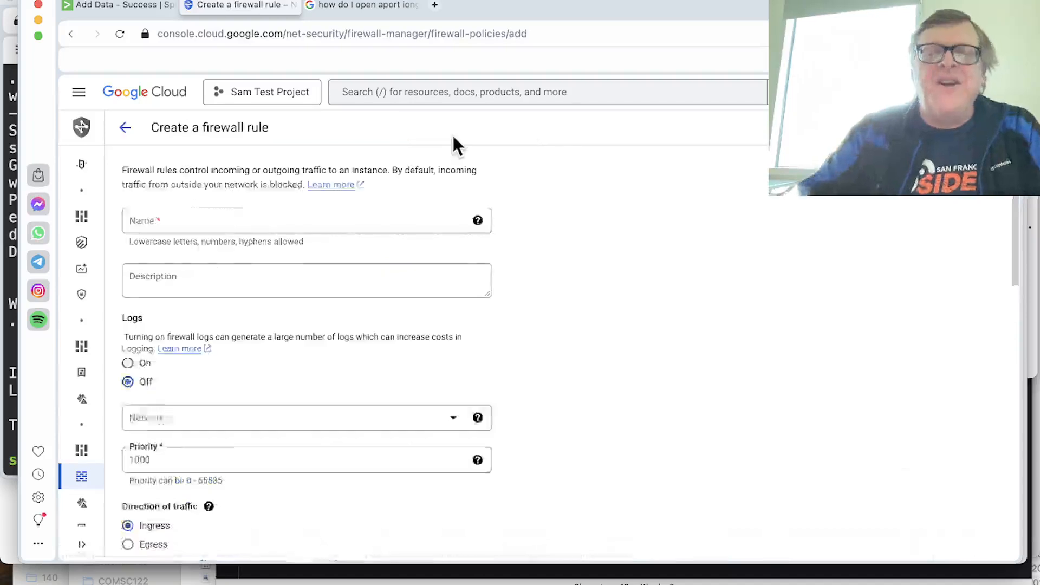
{"action": "left_click", "coordinate": [186, 222]}
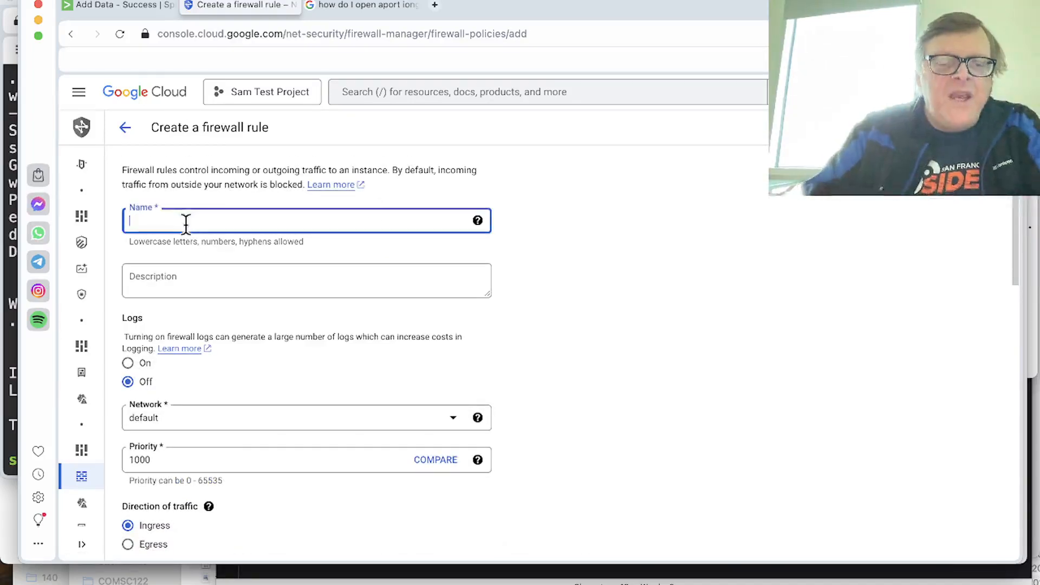
{"action": "left_click", "coordinate": [160, 280]}
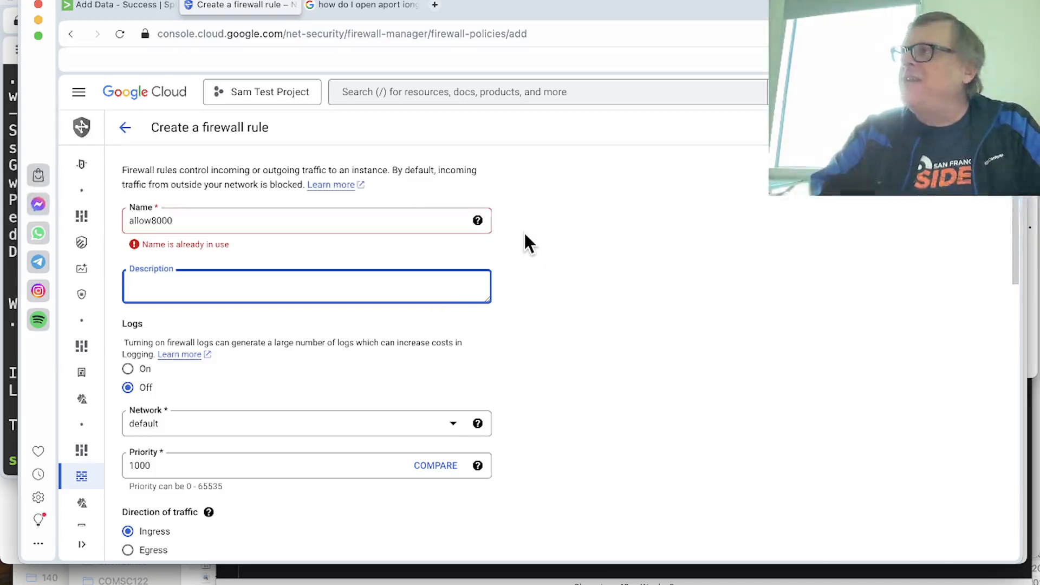
{"action": "key", "text": "super+Tab"}
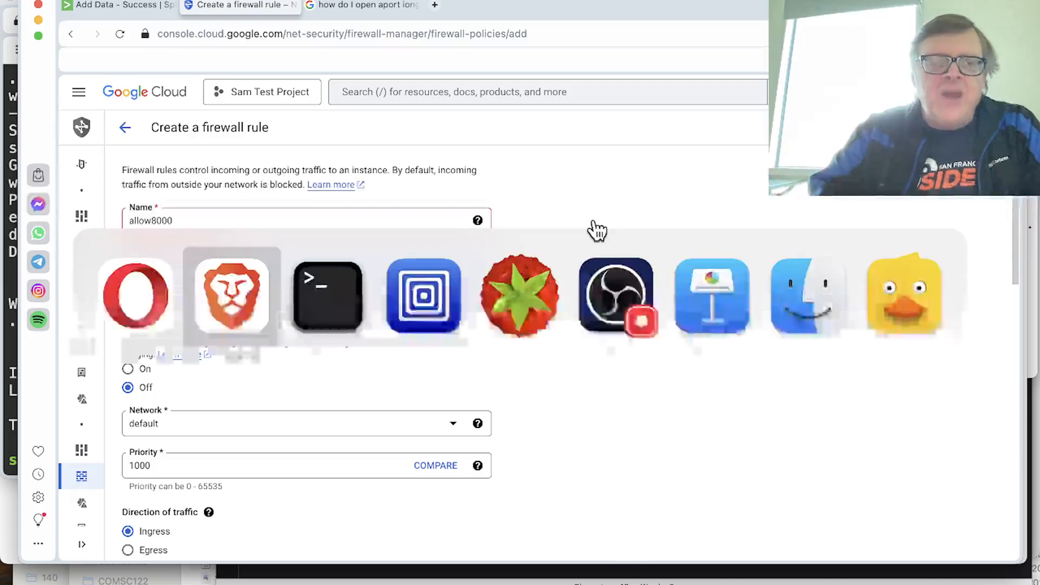
{"action": "key", "text": "super+Tab"}
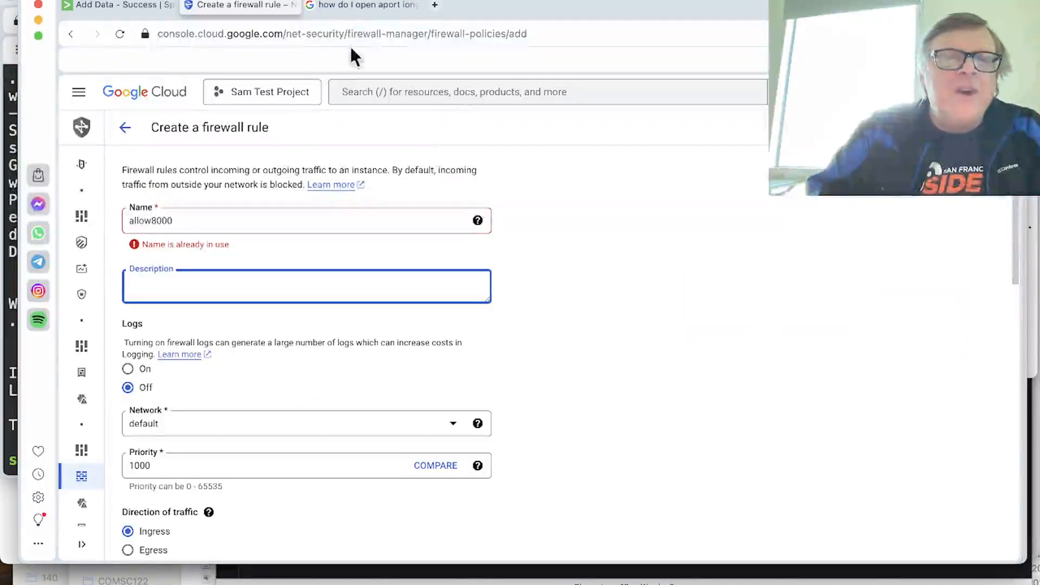
{"action": "mouse_move", "coordinate": [81, 202]}
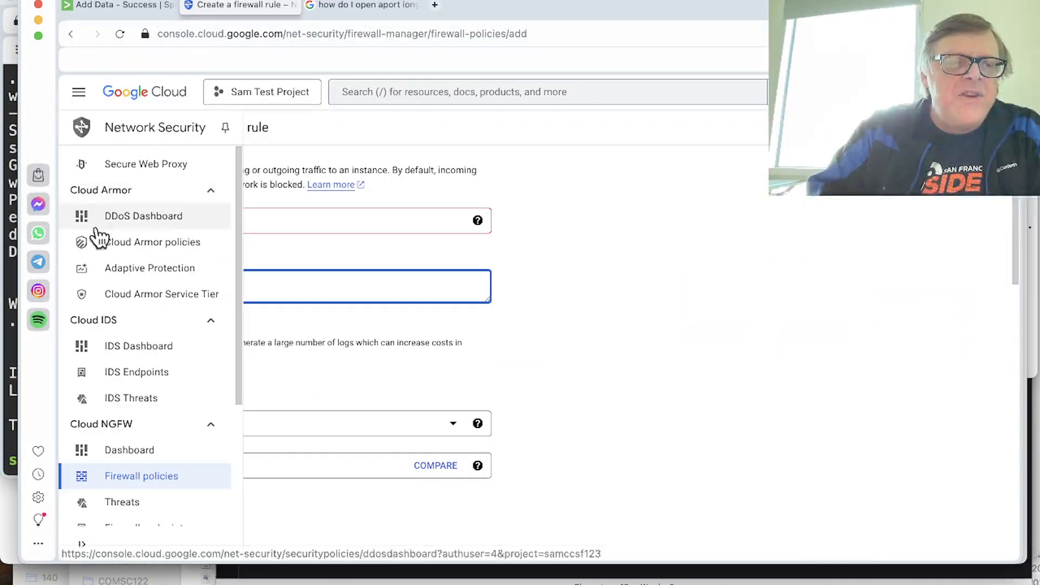
{"action": "scroll", "coordinate": [128, 376], "scroll_direction": "down", "scroll_amount": 3}
{"action": "scroll", "coordinate": [128, 376], "scroll_direction": "up", "scroll_amount": 3}
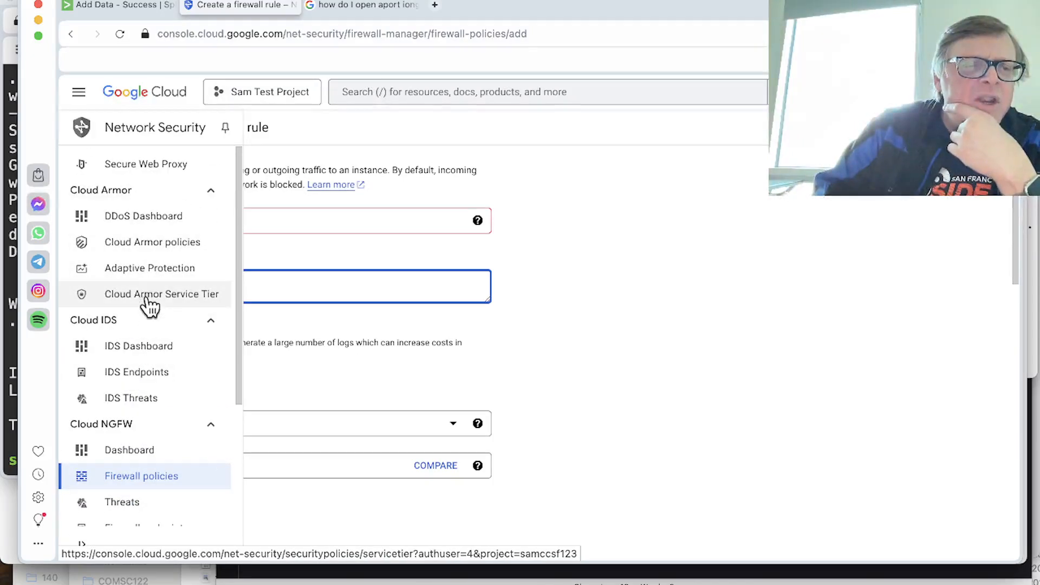
{"action": "scroll", "coordinate": [149, 305], "scroll_direction": "down", "scroll_amount": 1}
{"action": "scroll", "coordinate": [149, 304], "scroll_direction": "down", "scroll_amount": 5}
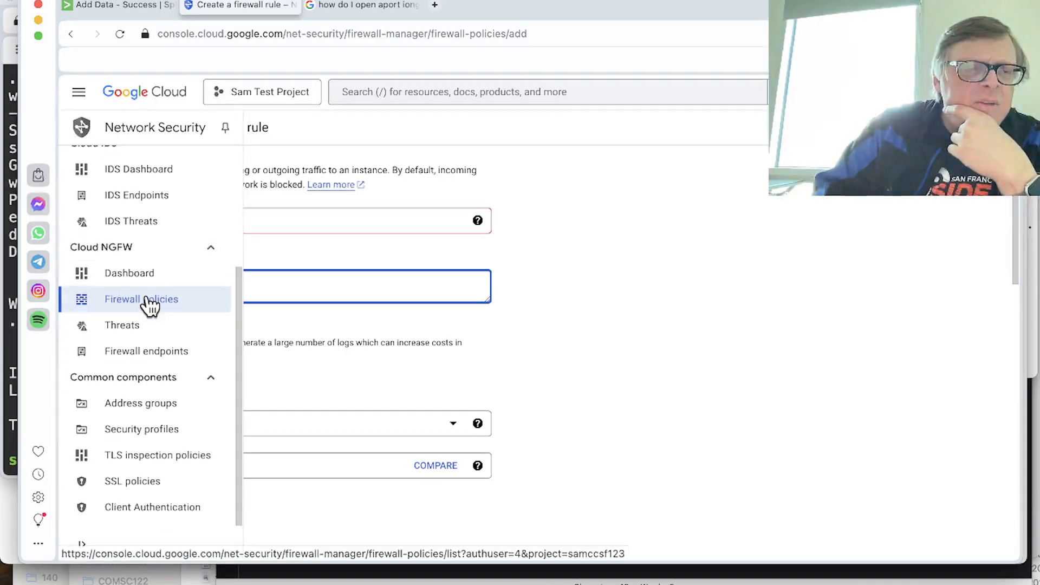
{"action": "scroll", "coordinate": [149, 306], "scroll_direction": "up", "scroll_amount": 5}
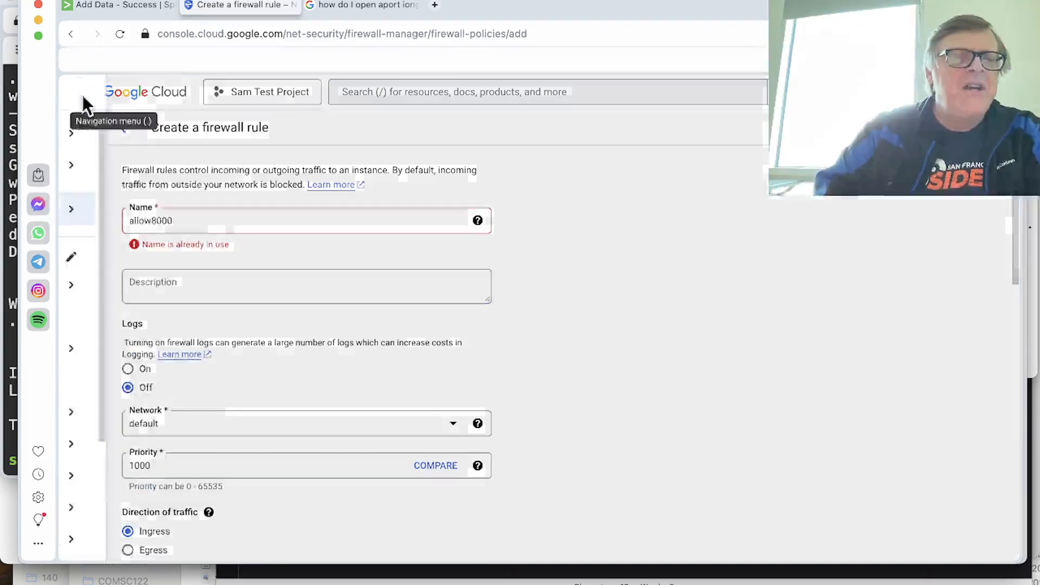
Step: Open the Compute Engine VM instances list and copy debsplunk's external IP address
{"action": "left_click", "coordinate": [81, 99]}
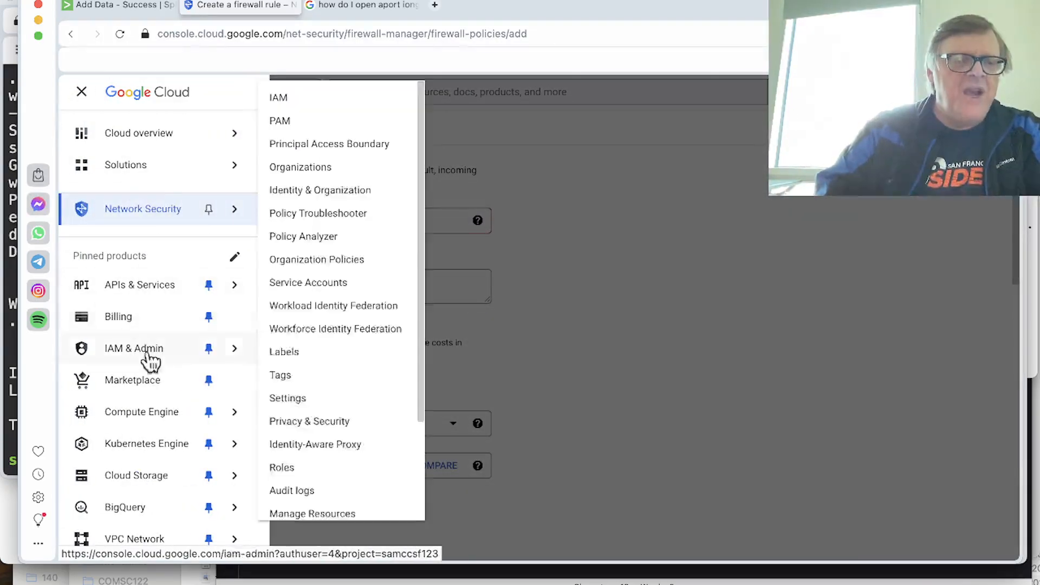
{"action": "mouse_move", "coordinate": [153, 413]}
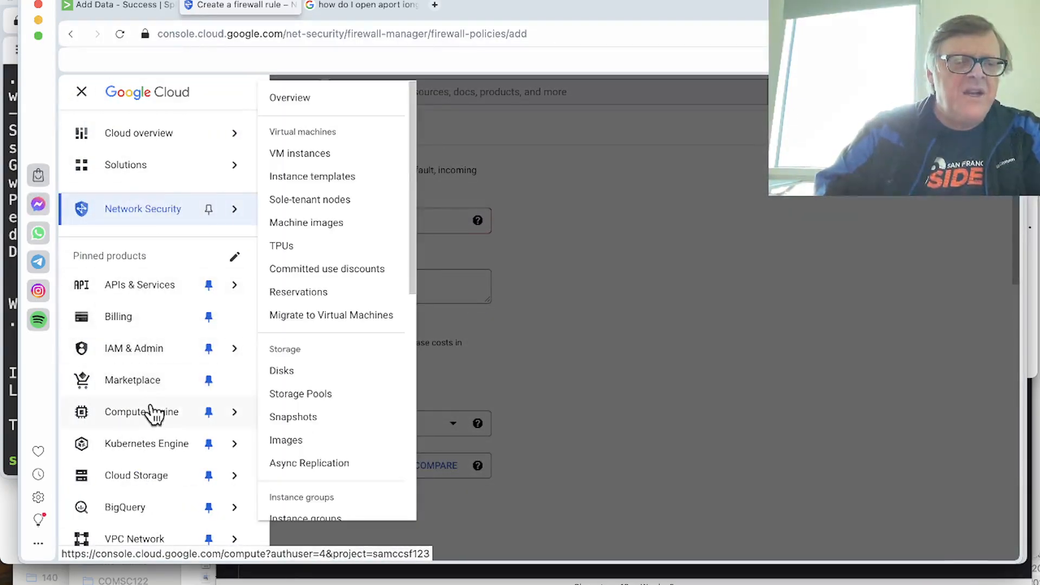
{"action": "left_click", "coordinate": [327, 157]}
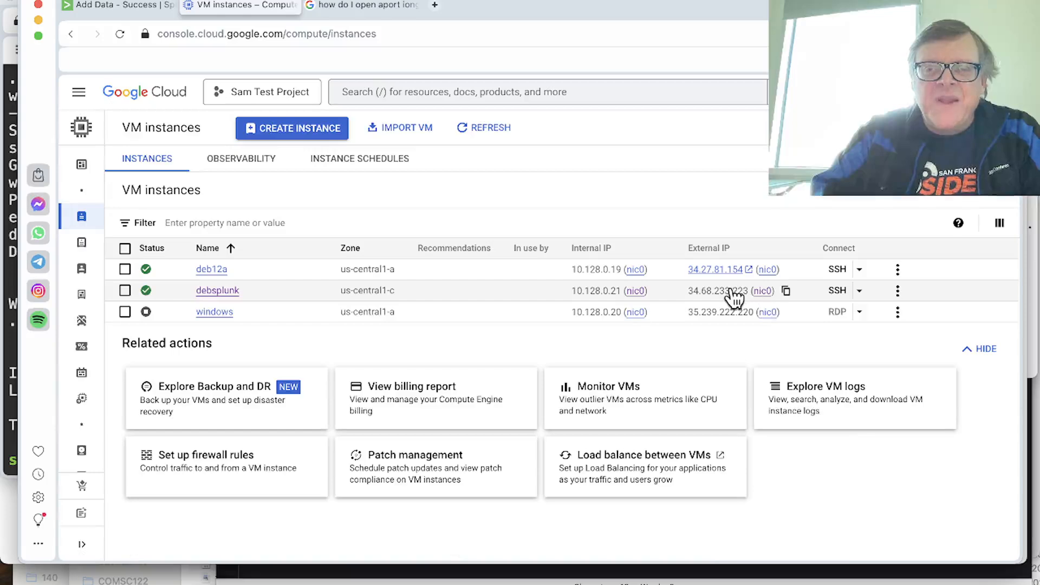
{"action": "left_click", "coordinate": [786, 293]}
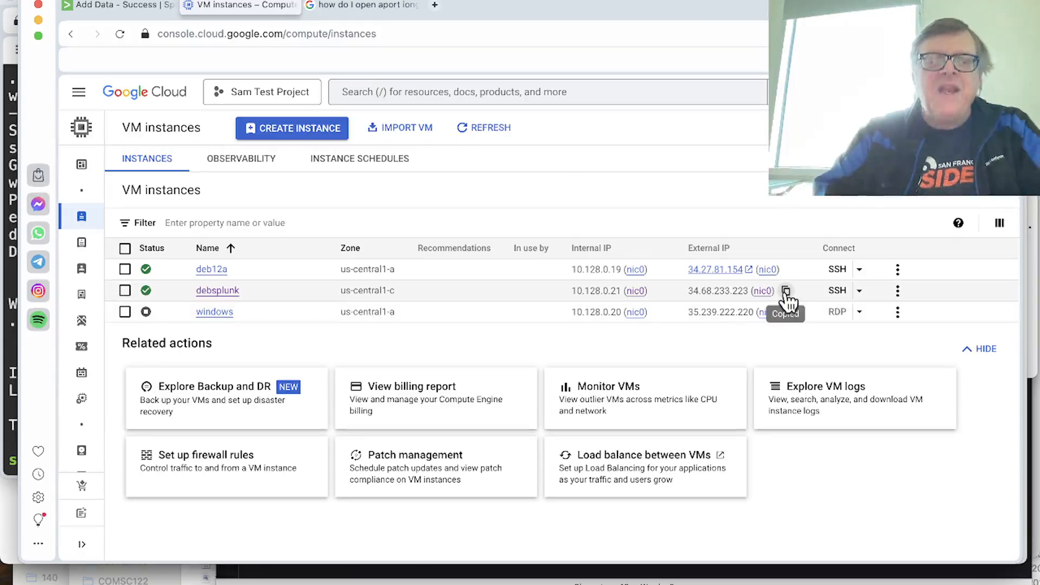
{"action": "left_click", "coordinate": [434, 7]}
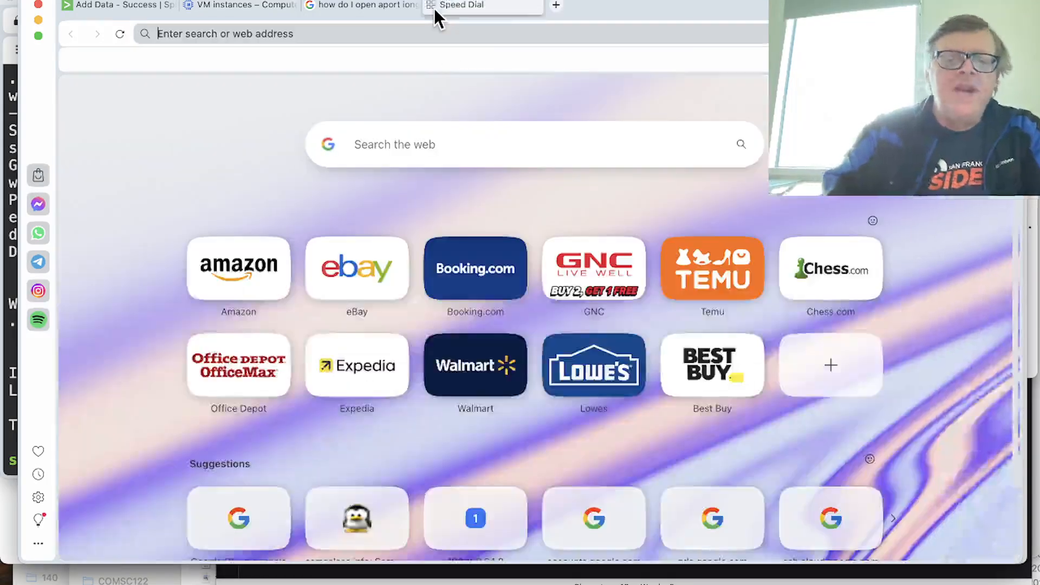
{"action": "type", "text": "http:/"}
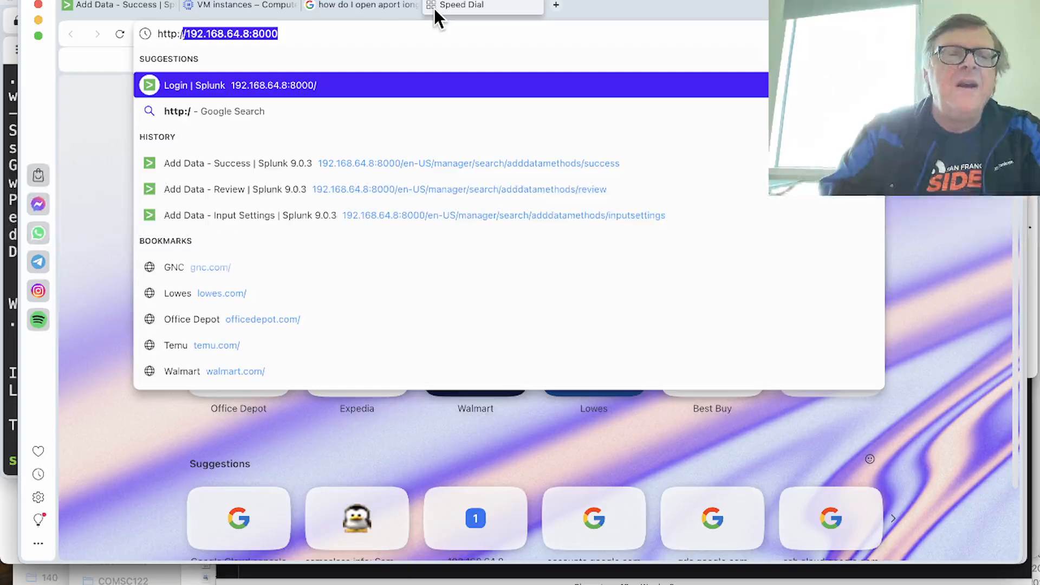
{"action": "type", "text": "/"}
{"action": "key", "text": "super+v"}
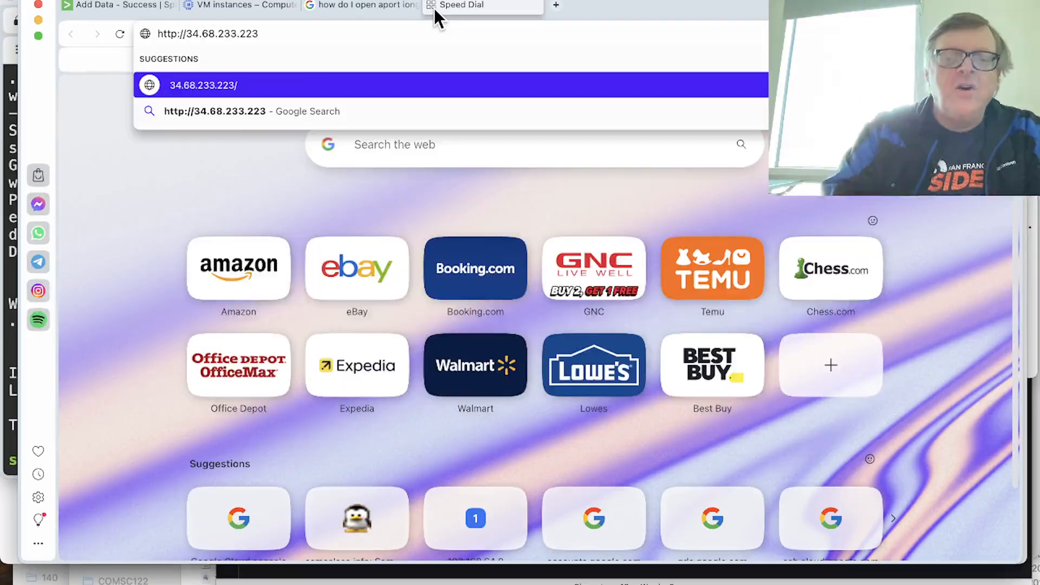
{"action": "type", "text": ":"}
{"action": "type", "text": "8000"}
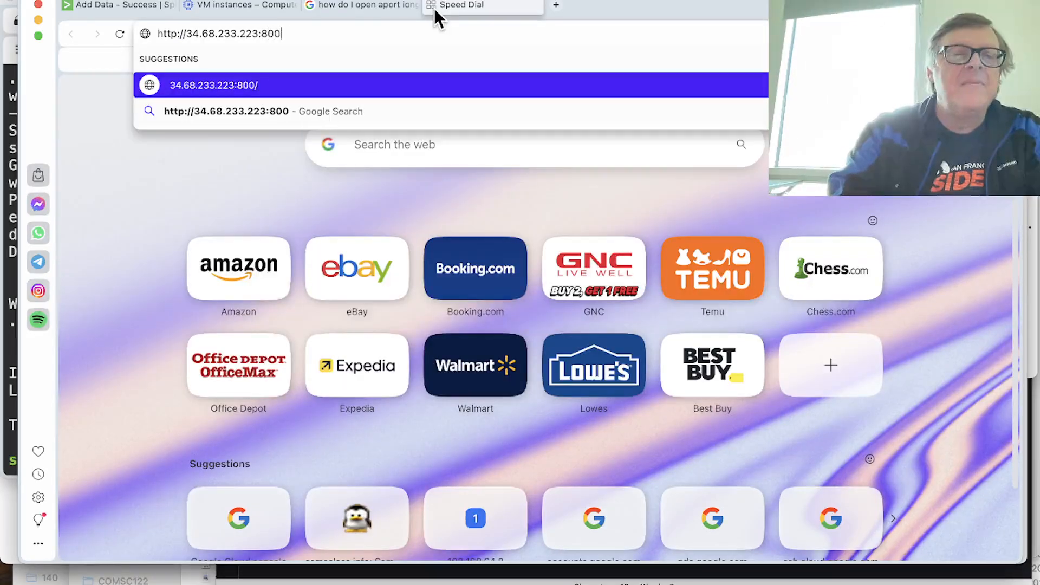
{"action": "key", "text": "Return"}
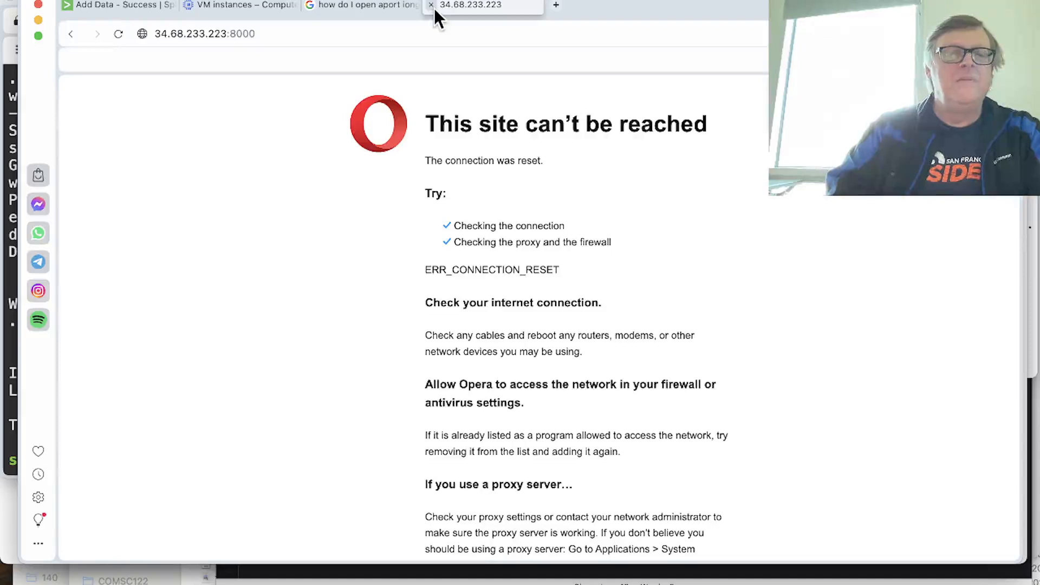
{"action": "left_click", "coordinate": [227, 9]}
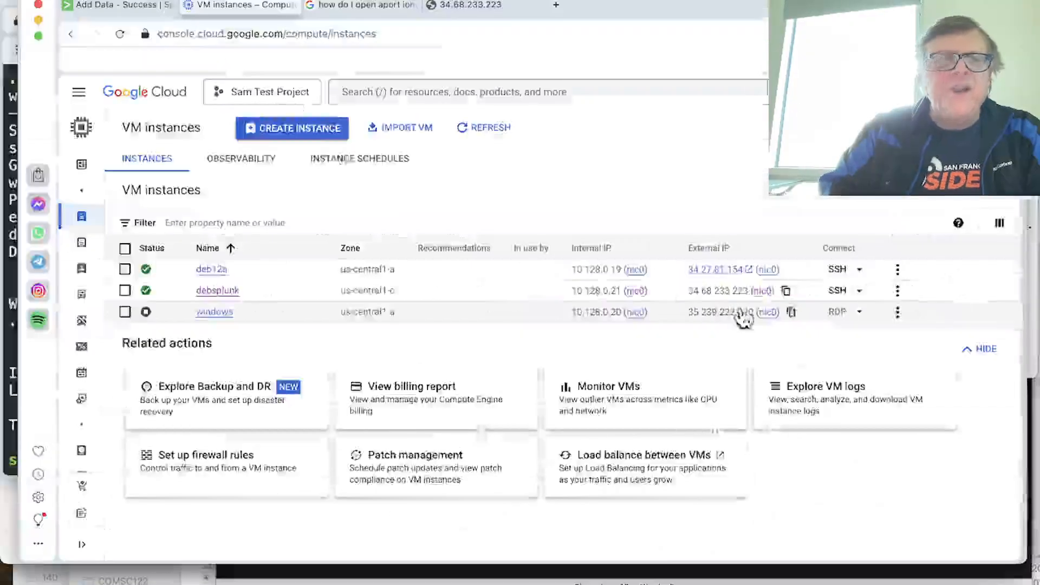
{"action": "left_click", "coordinate": [453, 9]}
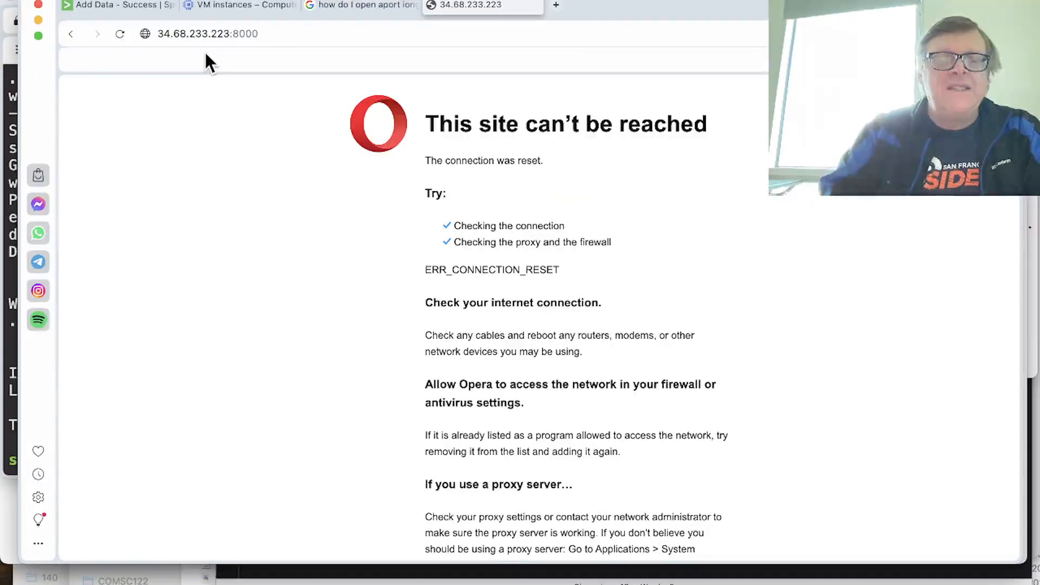
Step: Open a new local Terminal window with enlarged text and ping 34.68.233.223, stopping after a couple of replies
{"action": "key", "text": "super+Tab"}
{"action": "key", "text": "super+Tab"}
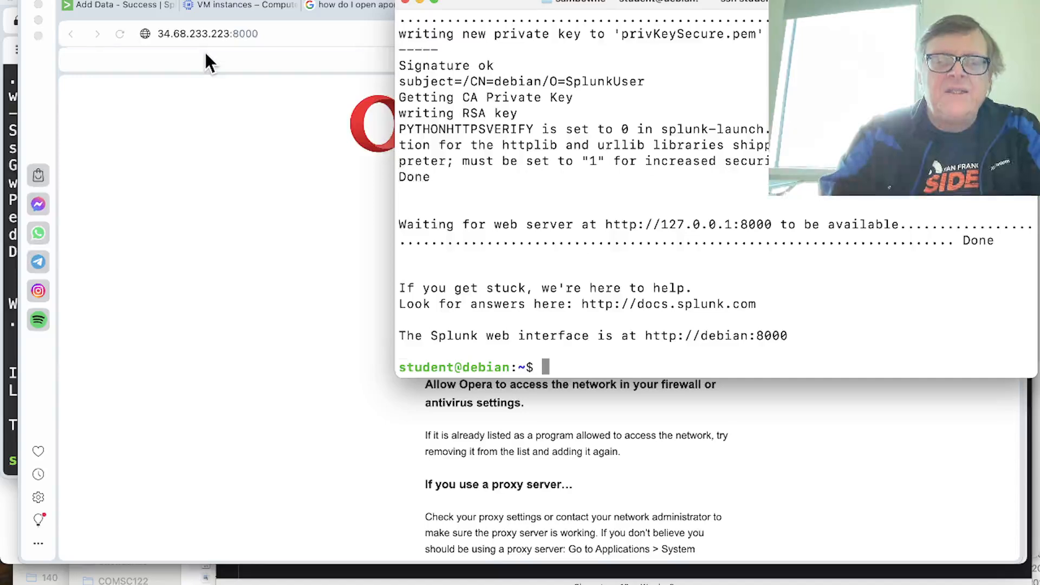
{"action": "key", "text": "super+n"}
{"action": "key", "text": "super+plus"}
{"action": "key", "text": "super+plus"}
{"action": "key", "text": "super+plus"}
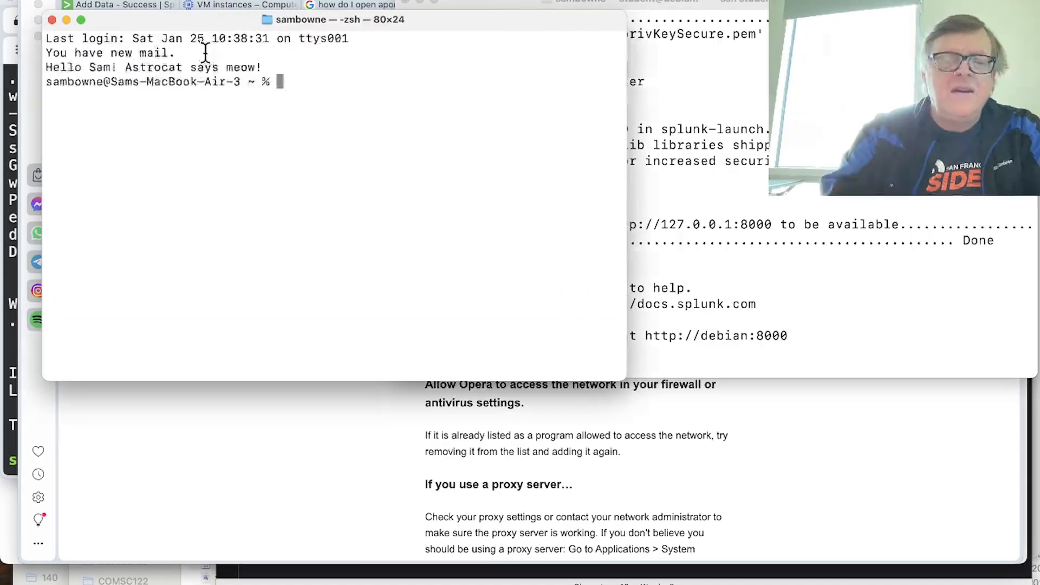
{"action": "type", "text": "ping"}
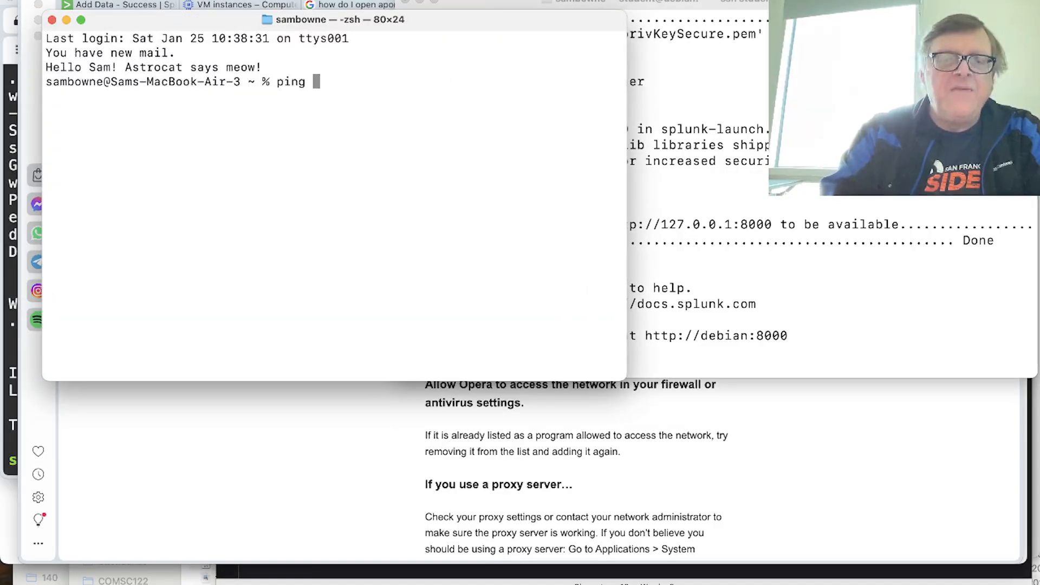
{"action": "key", "text": "super+v"}
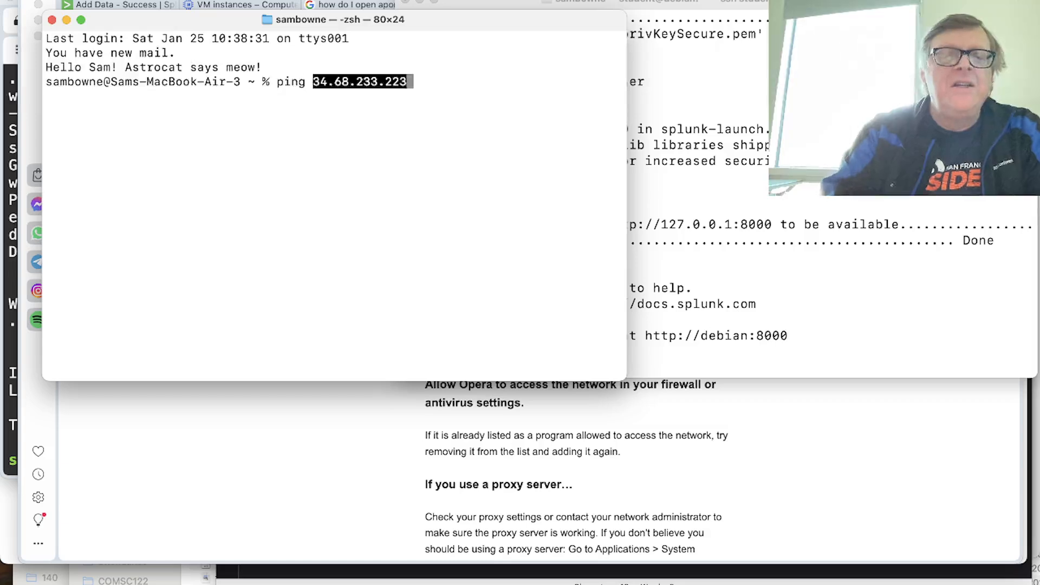
{"action": "key", "text": "Return"}
{"action": "key", "text": "ctrl+c"}
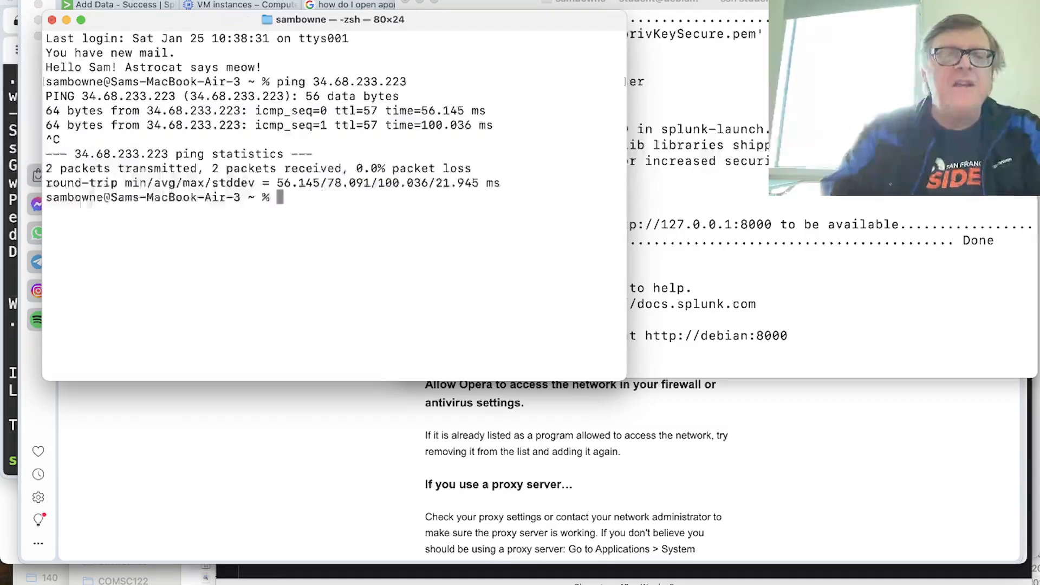
Step: Connect to port 8000 on 34.68.233.223 with netcat by running nc 34.68.233.223 8000
{"action": "type", "text": "nc"}
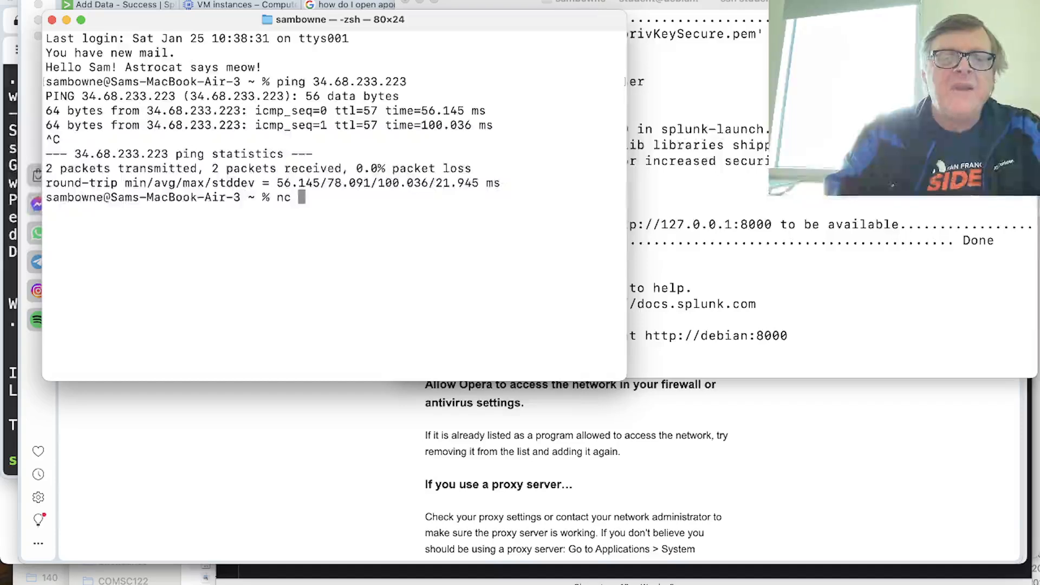
{"action": "key", "text": "super+v"}
{"action": "key", "text": "BackSpace"}
{"action": "key", "text": "BackSpace"}
{"action": "key", "text": "BackSpace"}
{"action": "key", "text": "BackSpace"}
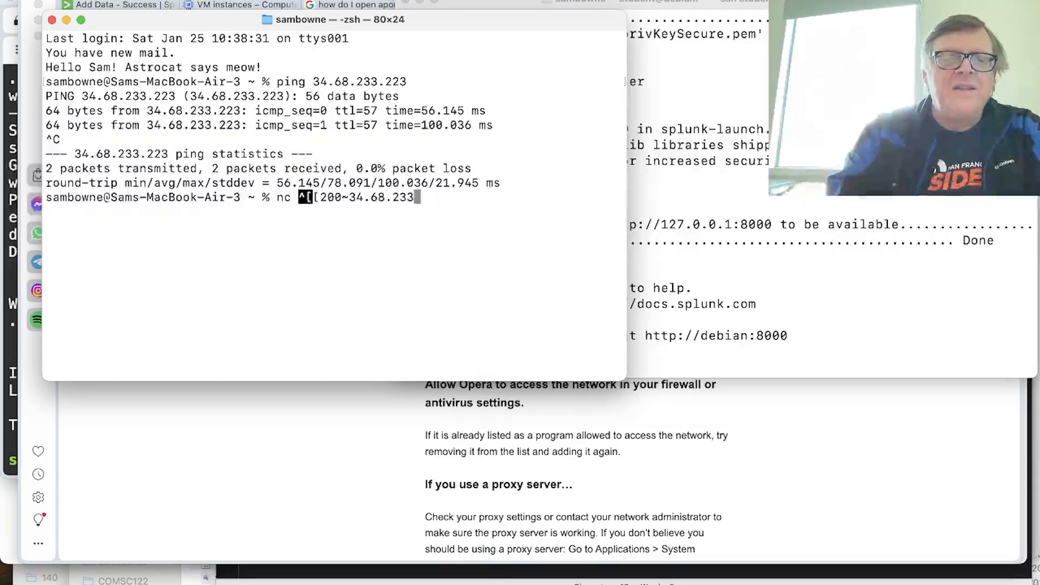
{"action": "key", "text": "BackSpace"}
{"action": "key", "text": "BackSpace"}
{"action": "key", "text": "BackSpace"}
{"action": "key", "text": "BackSpace"}
{"action": "key", "text": "BackSpace"}
{"action": "key", "text": "BackSpace"}
{"action": "key", "text": "BackSpace"}
{"action": "key", "text": "BackSpace"}
{"action": "key", "text": "BackSpace"}
{"action": "key", "text": "BackSpace"}
{"action": "key", "text": "BackSpace"}
{"action": "key", "text": "BackSpace"}
{"action": "key", "text": "BackSpace"}
{"action": "key", "text": "BackSpace"}
{"action": "key", "text": "BackSpace"}
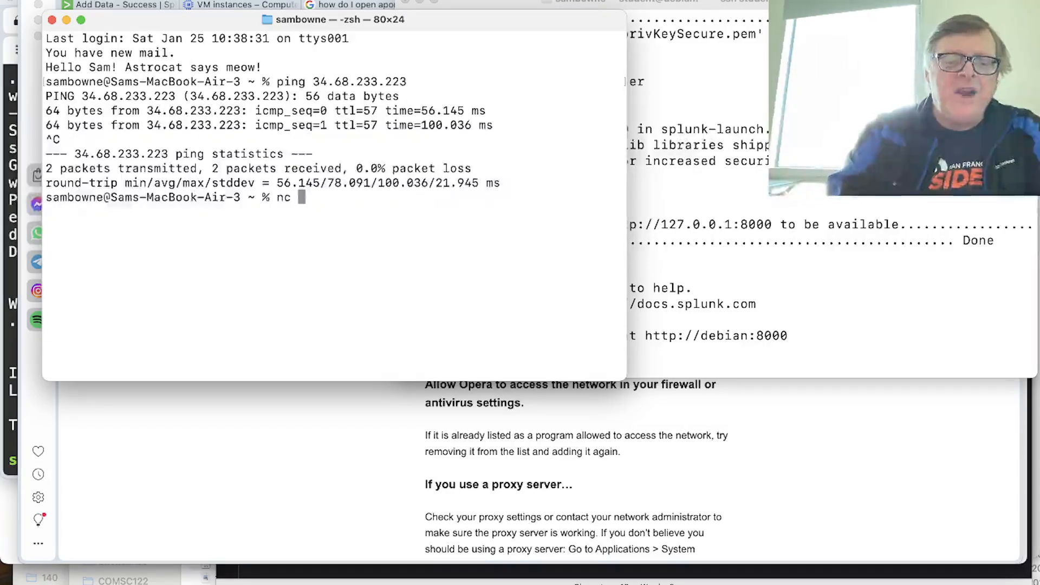
{"action": "key", "text": "super+v"}
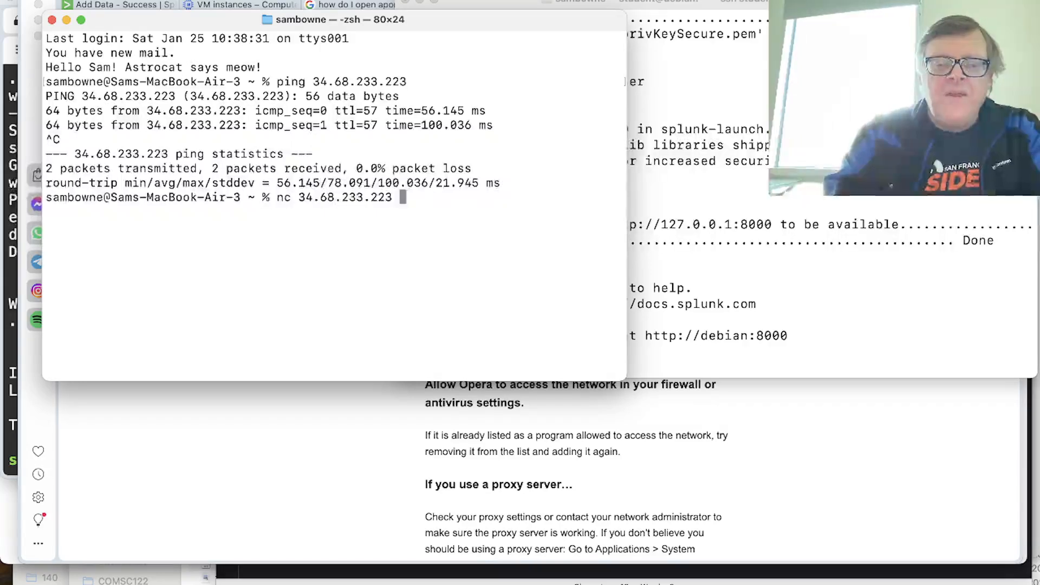
{"action": "type", "text": "8000"}
{"action": "key", "text": "Return"}
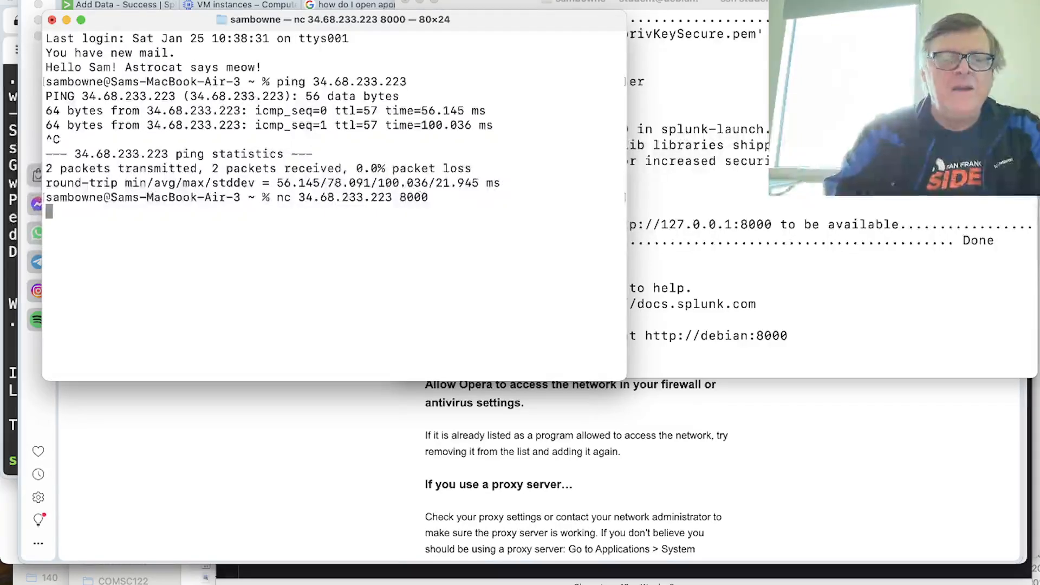
Step: Send the raw request GET / HTTP/1.1 followed by a blank line over the open netcat connection
{"action": "type", "text": "GET / "}
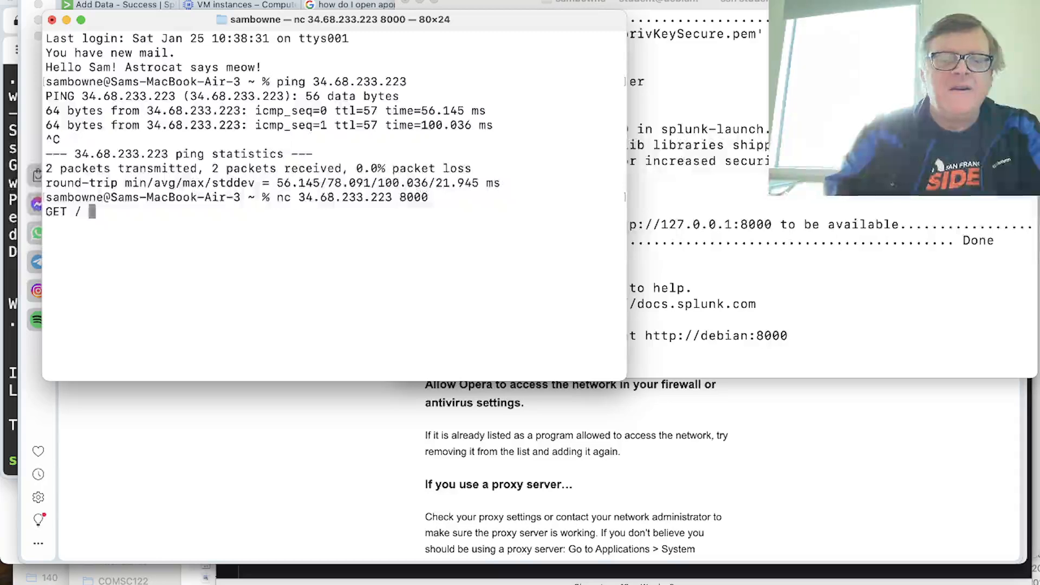
{"action": "type", "text": "HTTP/1.1"}
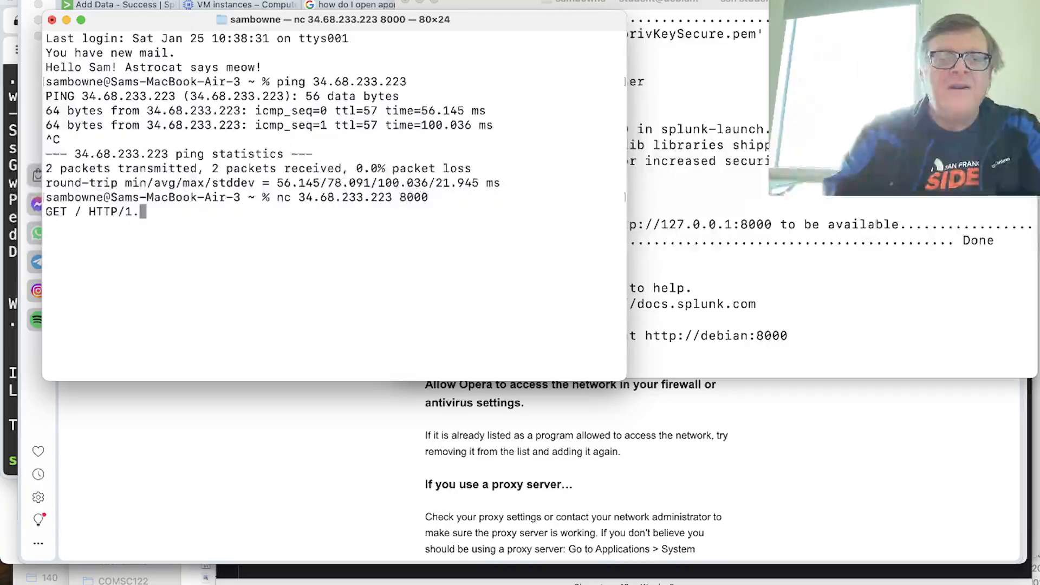
{"action": "key", "text": "Return"}
{"action": "key", "text": "Return"}
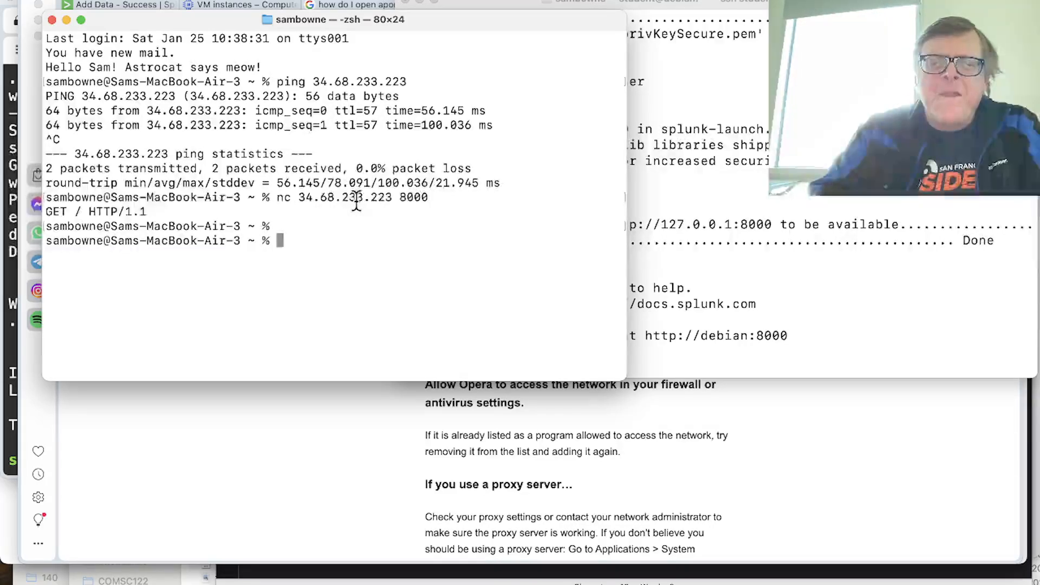
Step: Find Wireshark through the system search and launch it
{"action": "key", "text": "super+space"}
{"action": "type", "text": "wire"}
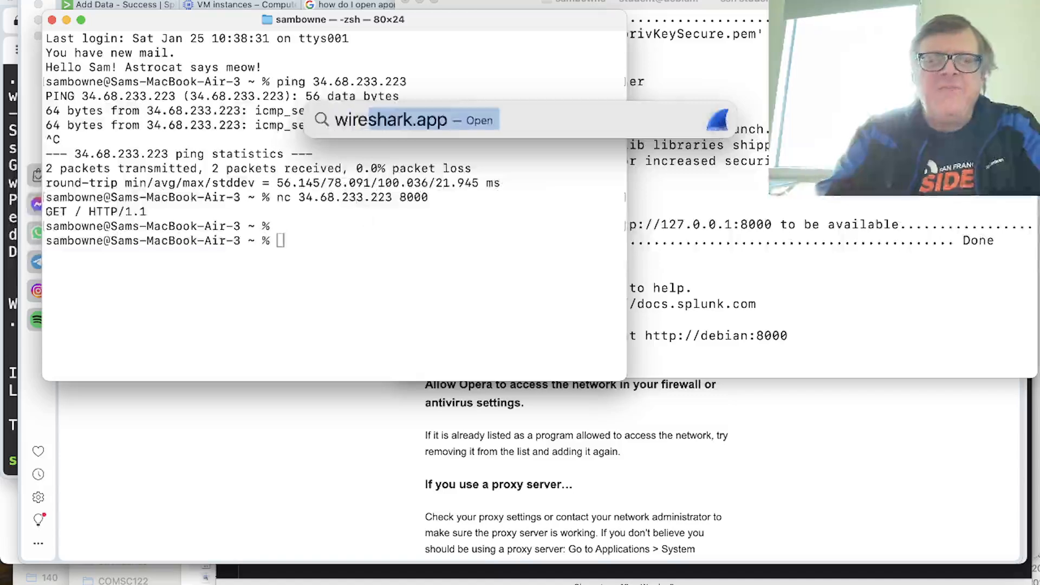
{"action": "key", "text": "Return"}
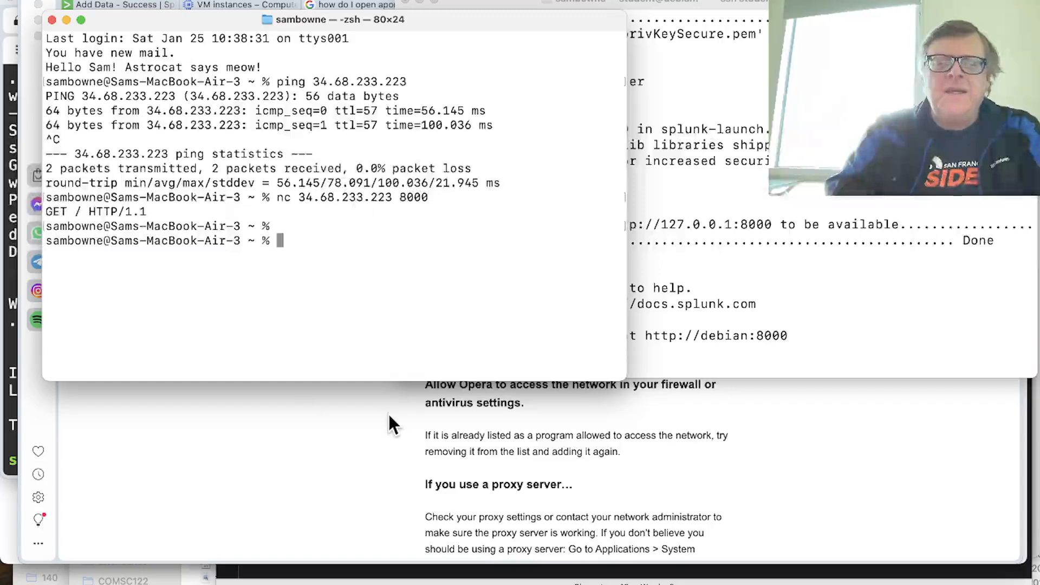
Step: Switch to Brave and check the live stream and its chat on the Twitch channel page
{"action": "key", "text": "super+Tab"}
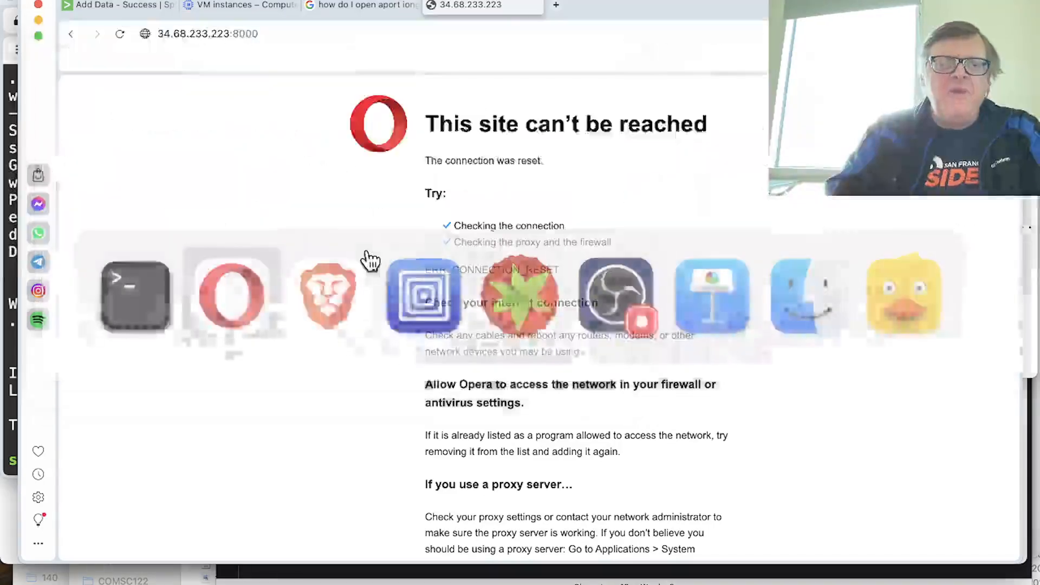
{"action": "key", "text": "super+Tab"}
{"action": "key", "text": "super+Tab"}
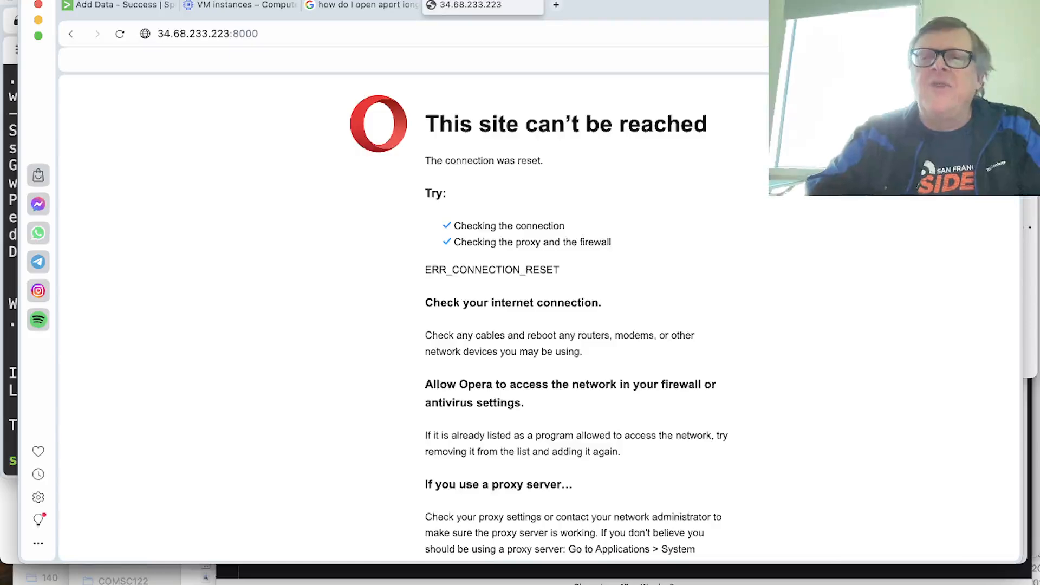
{"action": "key", "text": "super+Tab"}
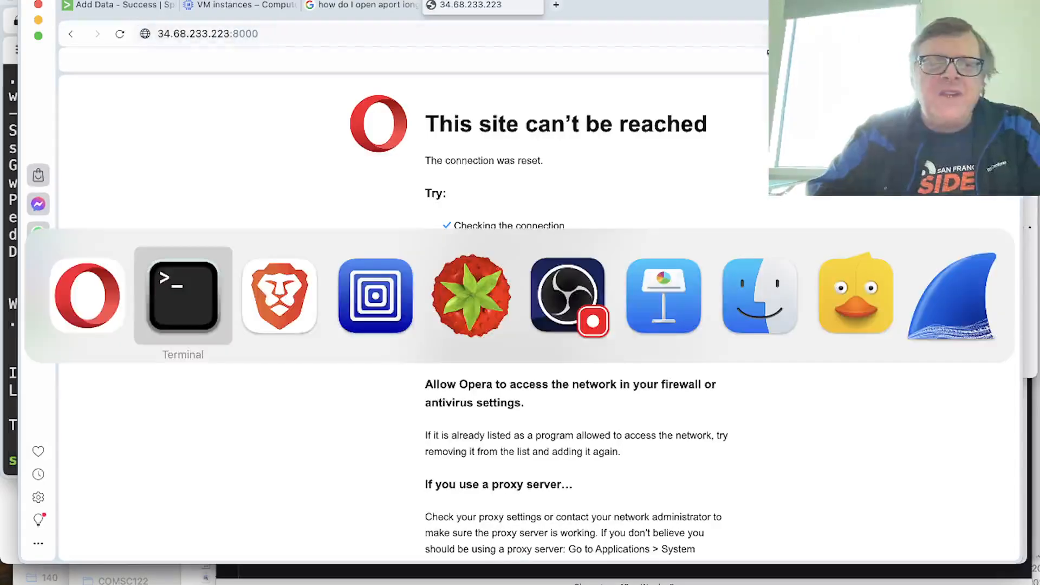
{"action": "key", "text": "super+Tab"}
{"action": "key", "text": "super+Tab"}
{"action": "key", "text": "super+Tab"}
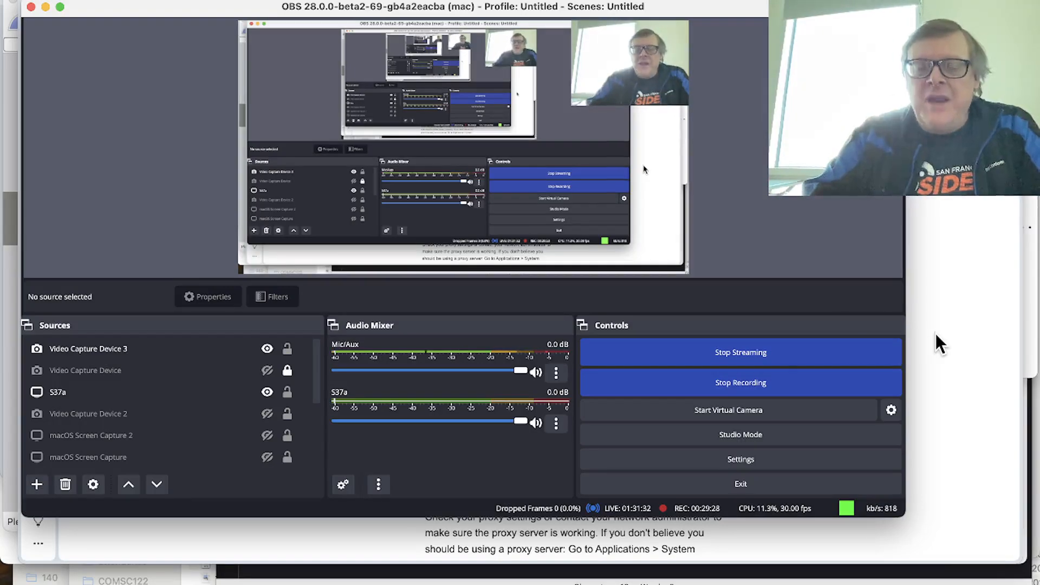
{"action": "key", "text": "super+Tab"}
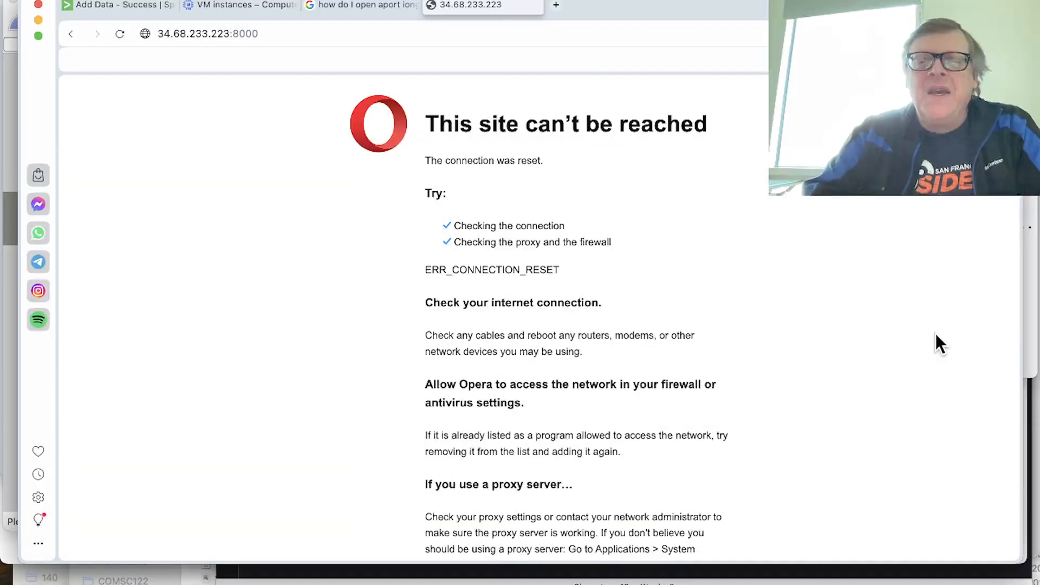
{"action": "key", "text": "super+Tab"}
{"action": "key", "text": "super+Tab"}
{"action": "key", "text": "super+Tab"}
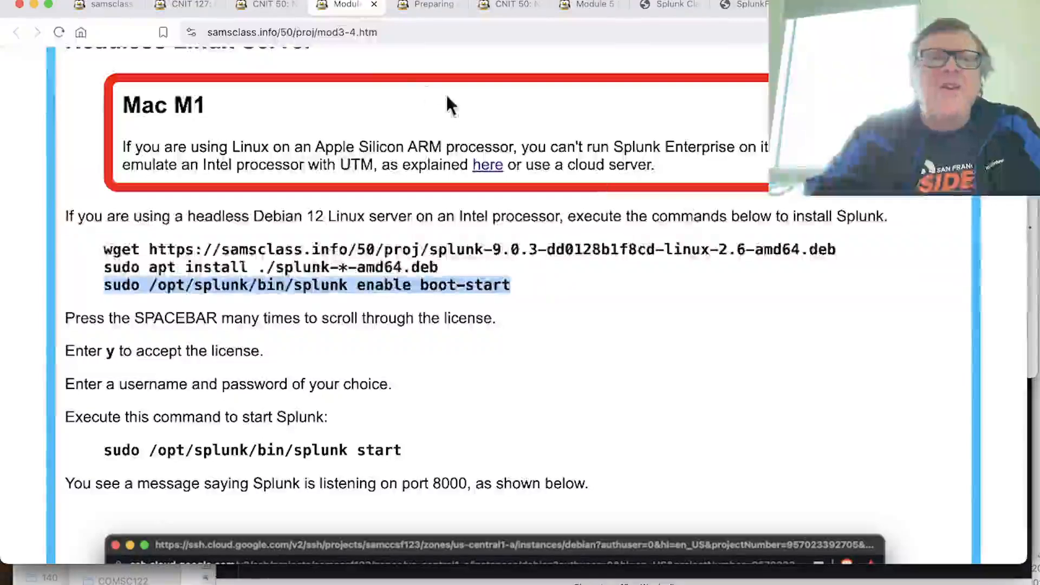
{"action": "left_click", "coordinate": [856, 4]}
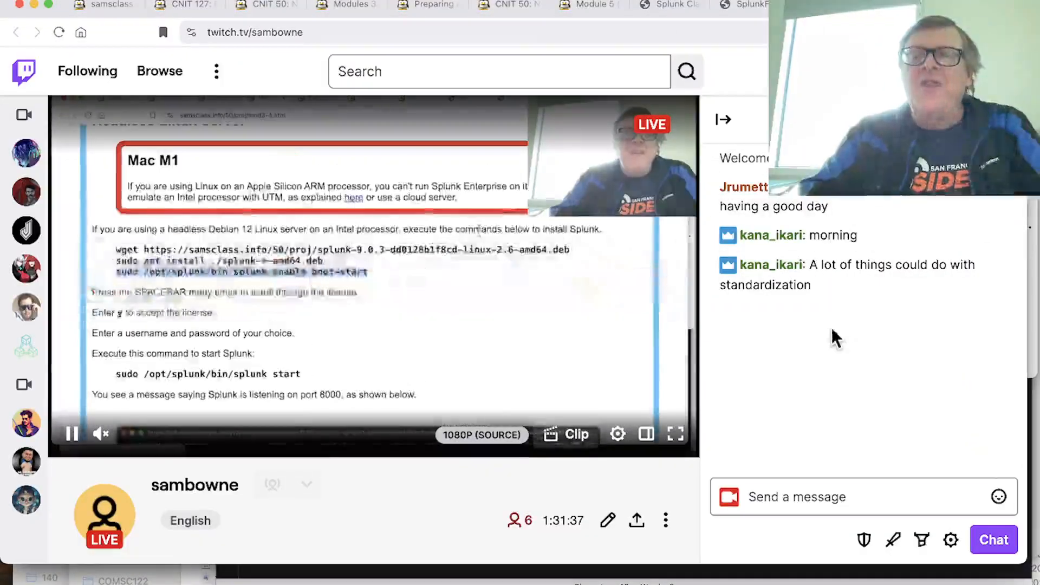
Step: Activate the Mac's VPN tunnel
{"action": "key", "text": "super+Tab"}
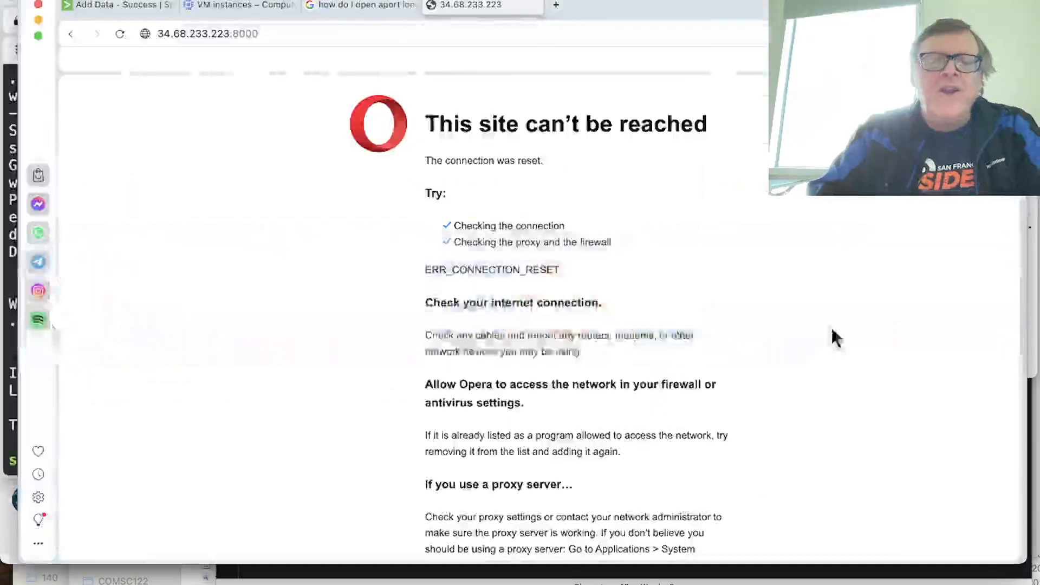
{"action": "key", "text": "super+Tab"}
{"action": "key", "text": "super+Tab"}
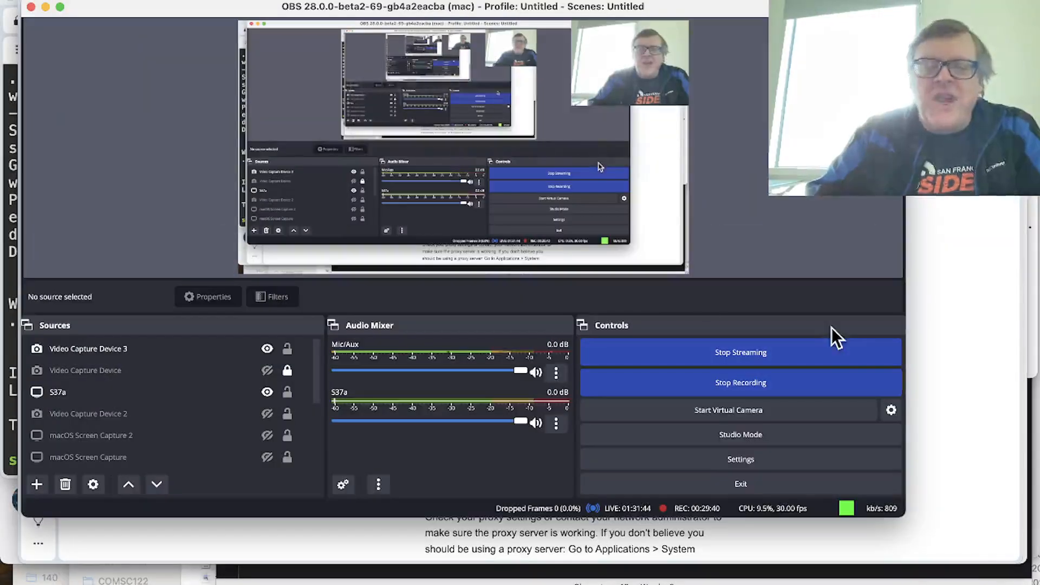
{"action": "key", "text": "super+Tab"}
{"action": "key", "text": "super+Tab"}
{"action": "key", "text": "super+Tab"}
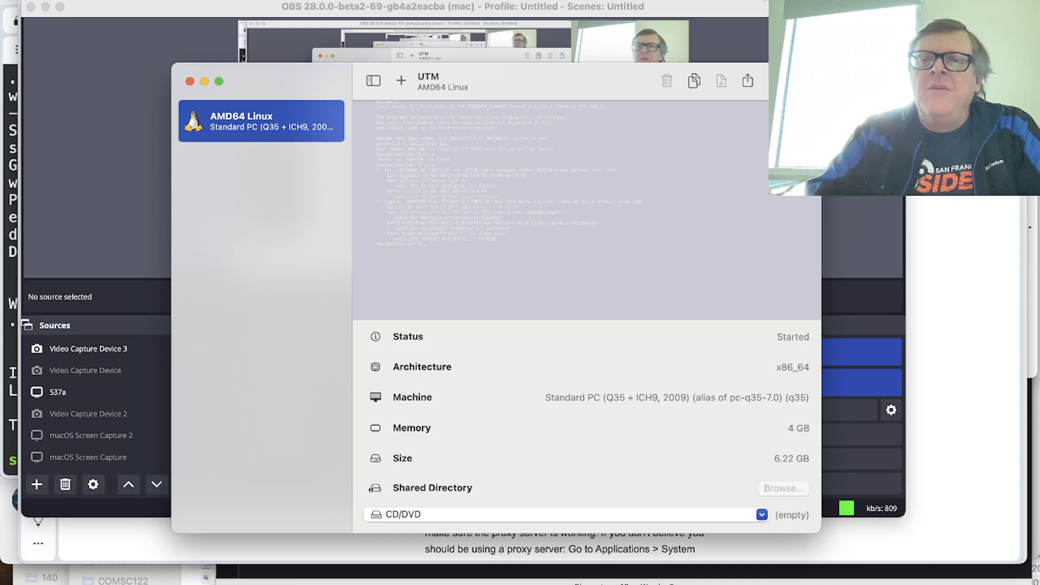
{"action": "left_click", "coordinate": [763, 1]}
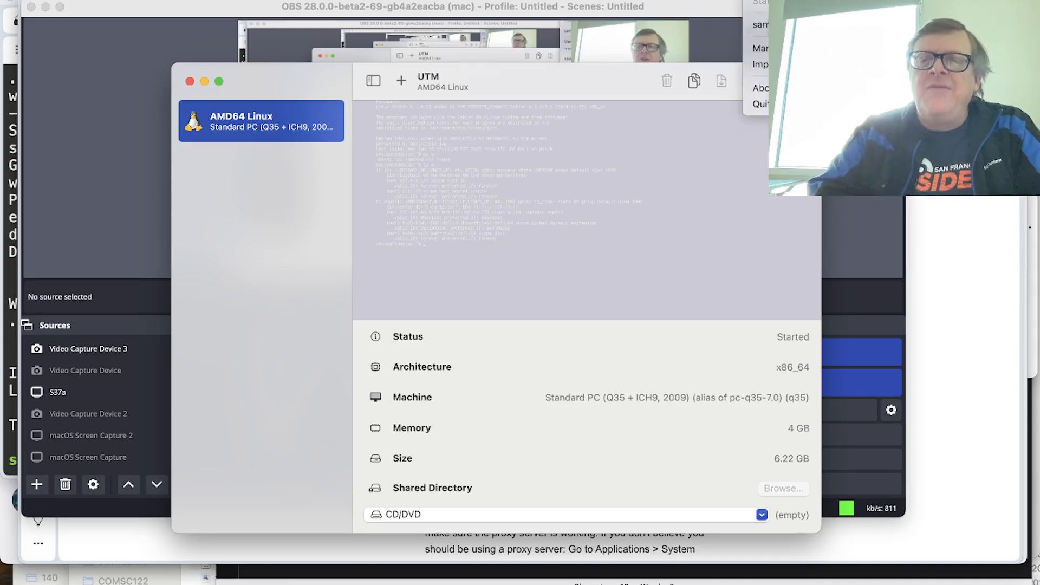
{"action": "left_click", "coordinate": [778, 25]}
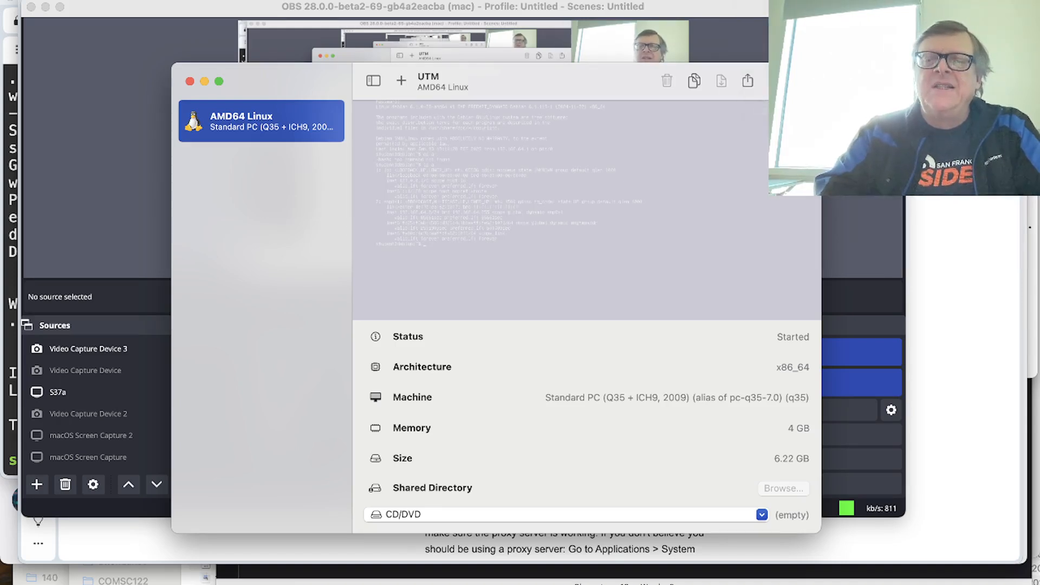
Step: Switch to Terminal, rerun nc 34.68.233.223 8000 and send GET / HTTP/1.1 followed by a blank line
{"action": "key", "text": "super+Tab"}
{"action": "key", "text": "super+Tab"}
{"action": "key", "text": "super+Tab"}
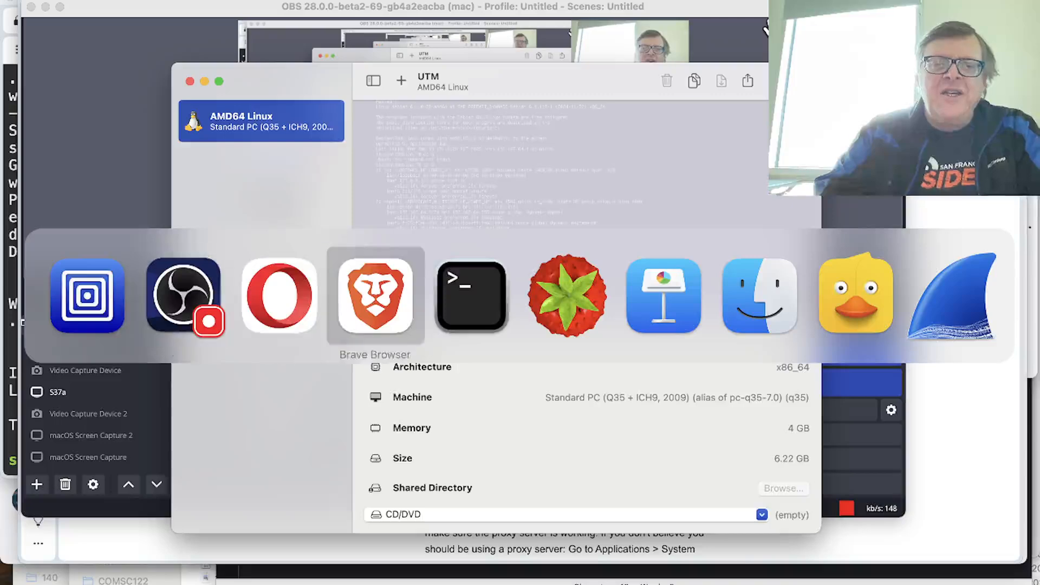
{"action": "key", "text": "super+Tab"}
{"action": "key", "text": "Up"}
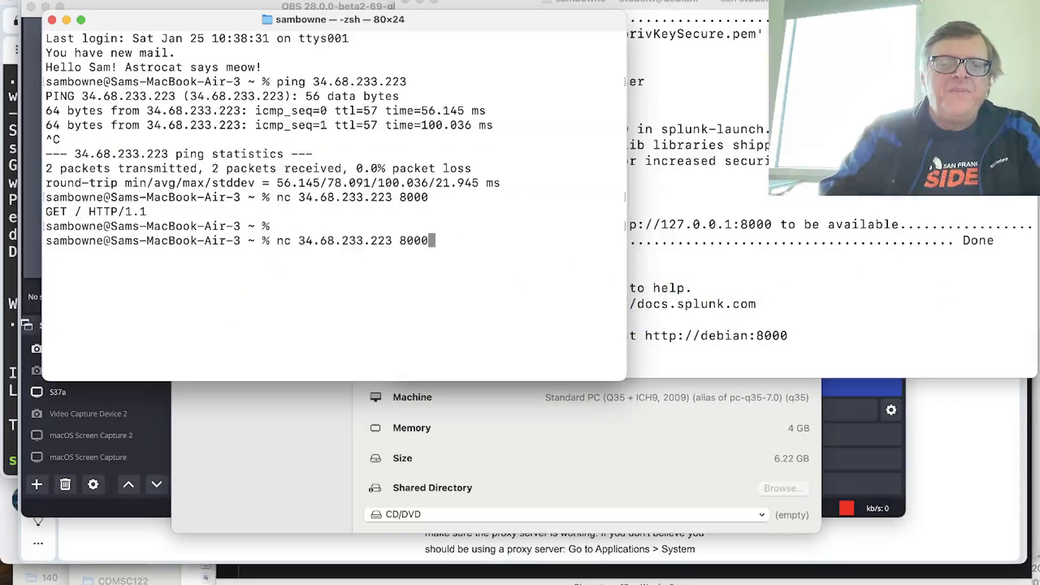
{"action": "key", "text": "Return"}
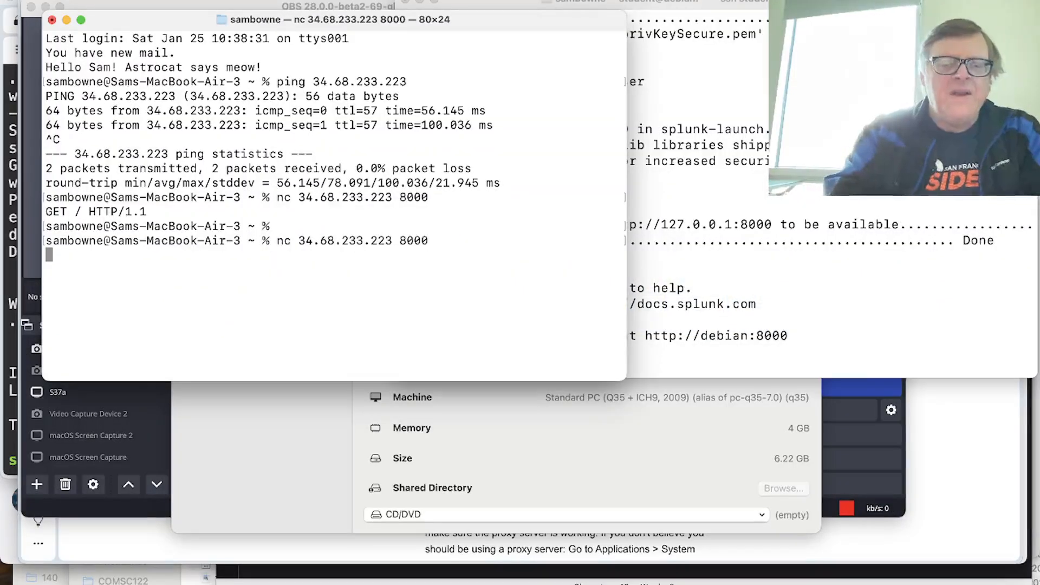
{"action": "type", "text": "GET / H"}
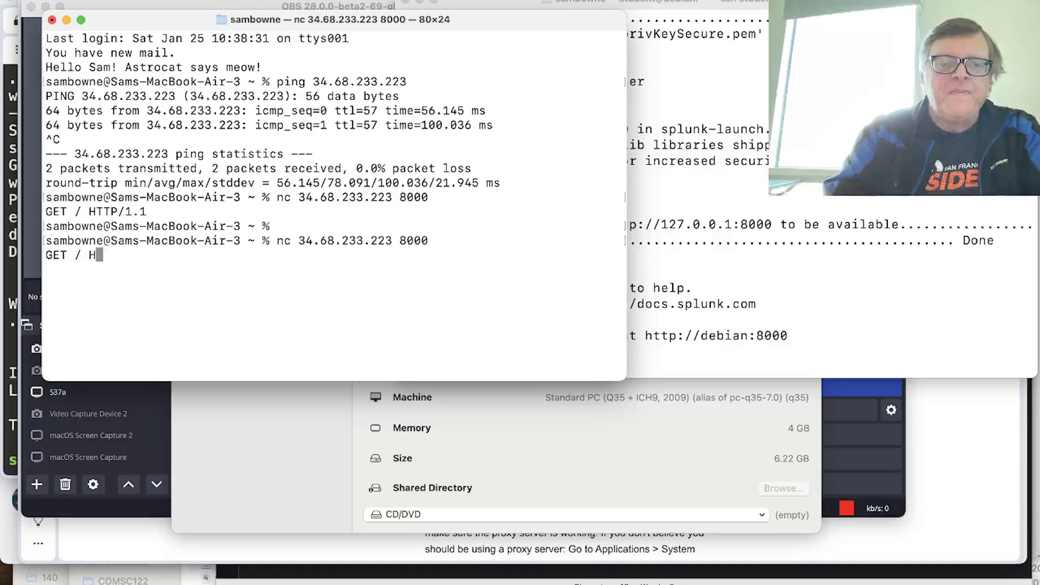
{"action": "type", "text": "TTP/1.1"}
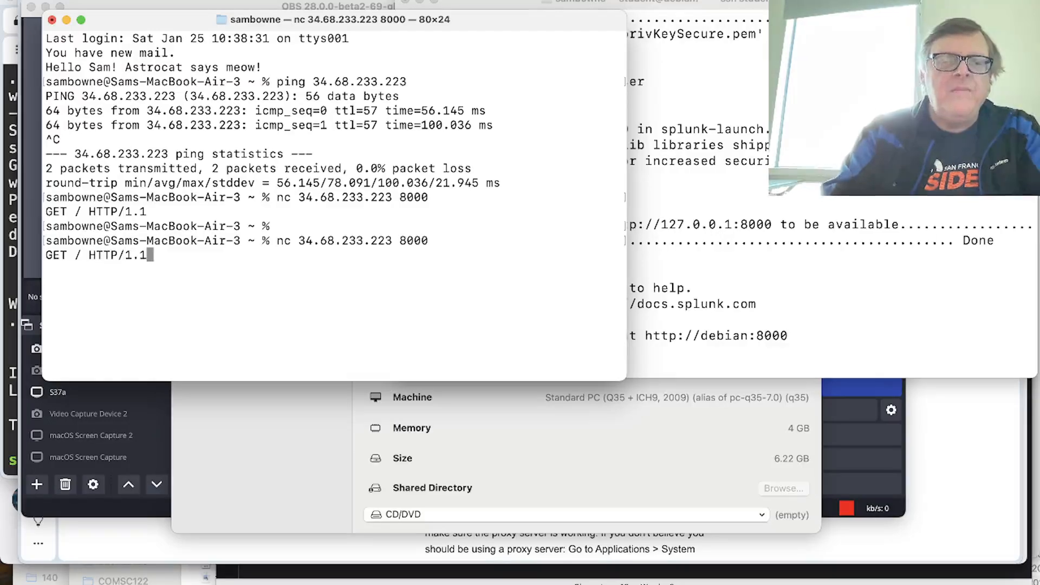
{"action": "key", "text": "Return"}
{"action": "key", "text": "Return"}
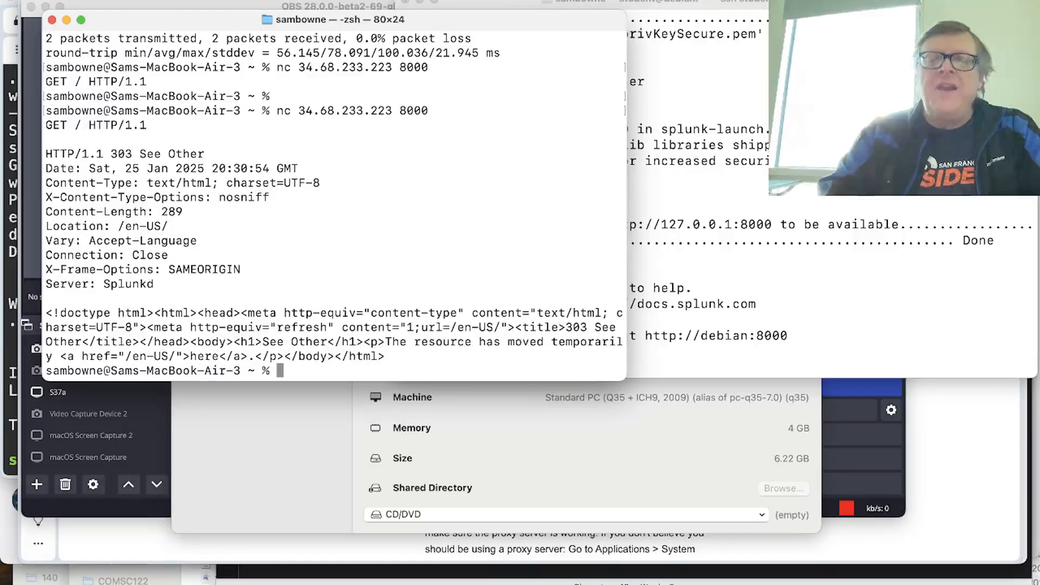
Step: Switch to OBS Studio, try to stop the live stream, and toggle the active VPN tunnel off
{"action": "key", "text": "super+Tab"}
{"action": "key", "text": "super+Tab"}
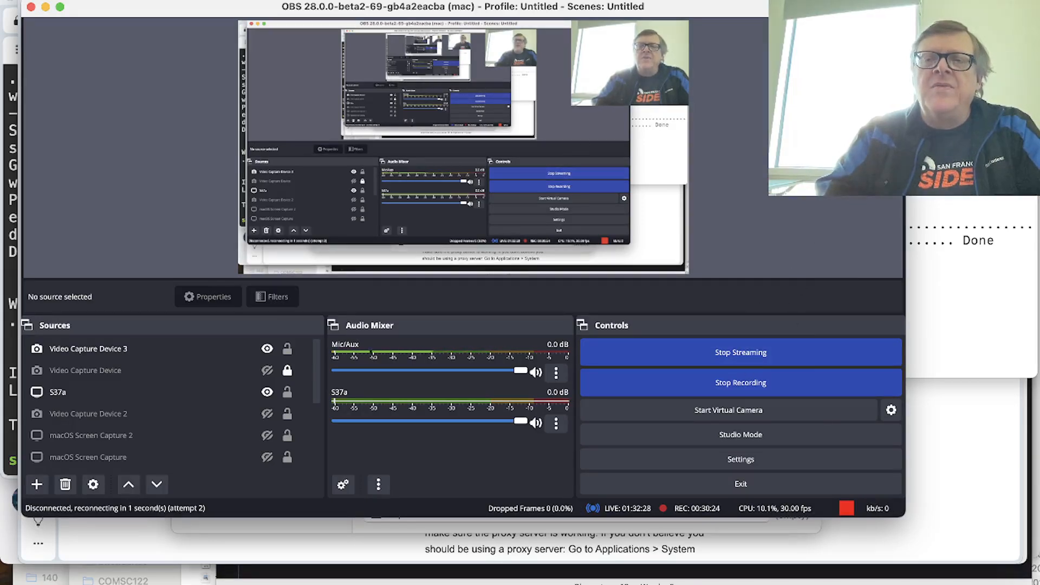
{"action": "left_click", "coordinate": [732, 349]}
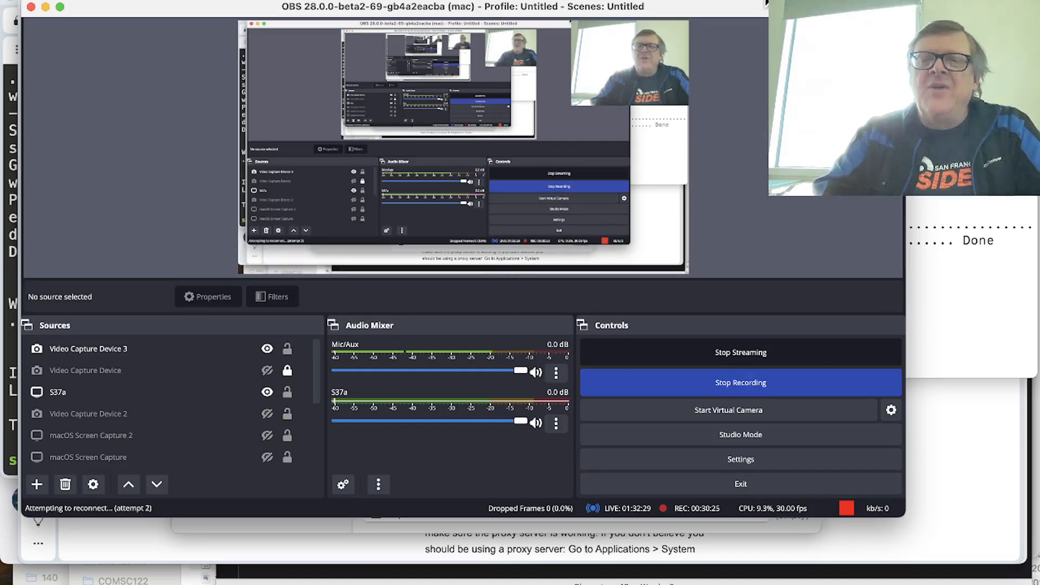
{"action": "left_click", "coordinate": [744, 1]}
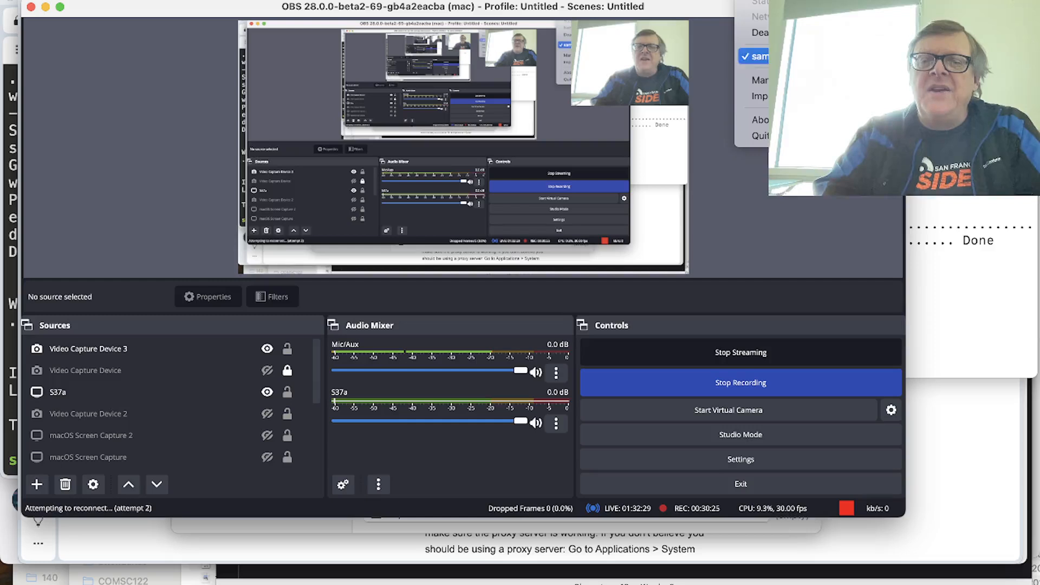
{"action": "left_click", "coordinate": [770, 58]}
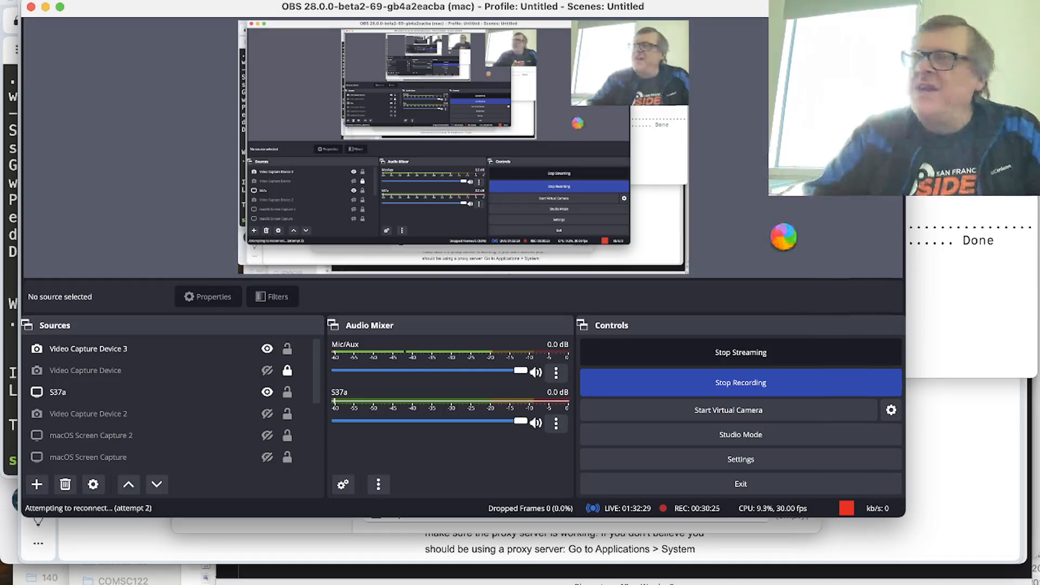
Step: Switch back to Terminal and open the Force Quit Applications window
{"action": "key", "text": "super+Tab"}
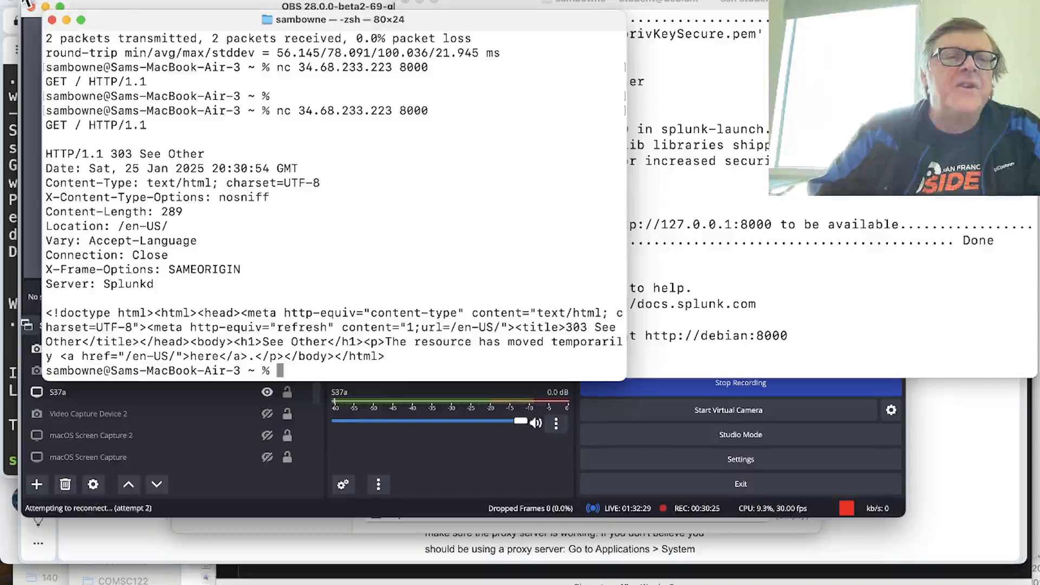
{"action": "left_click", "coordinate": [23, 2]}
{"action": "left_click", "coordinate": [54, 91]}
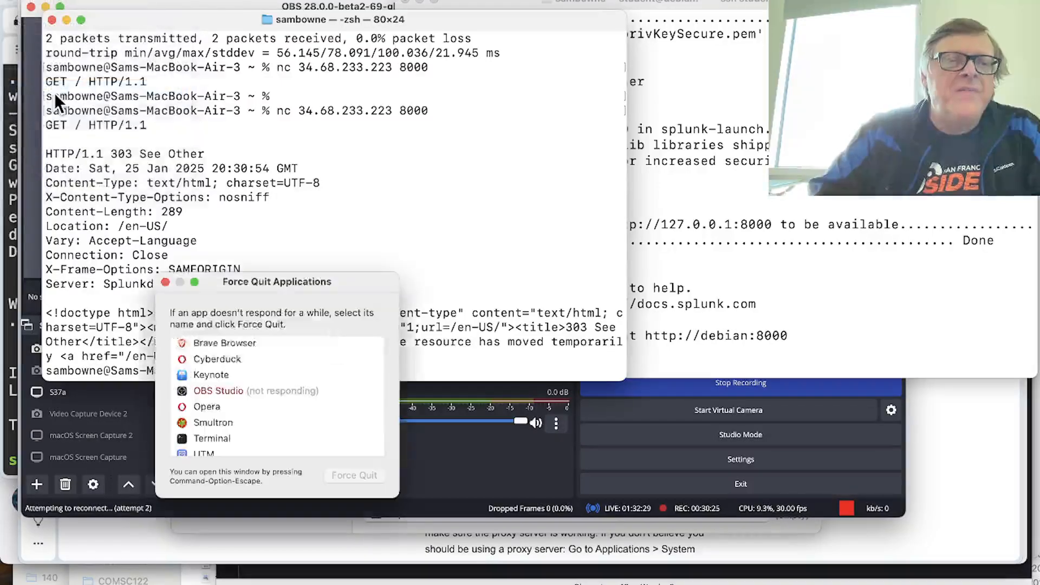